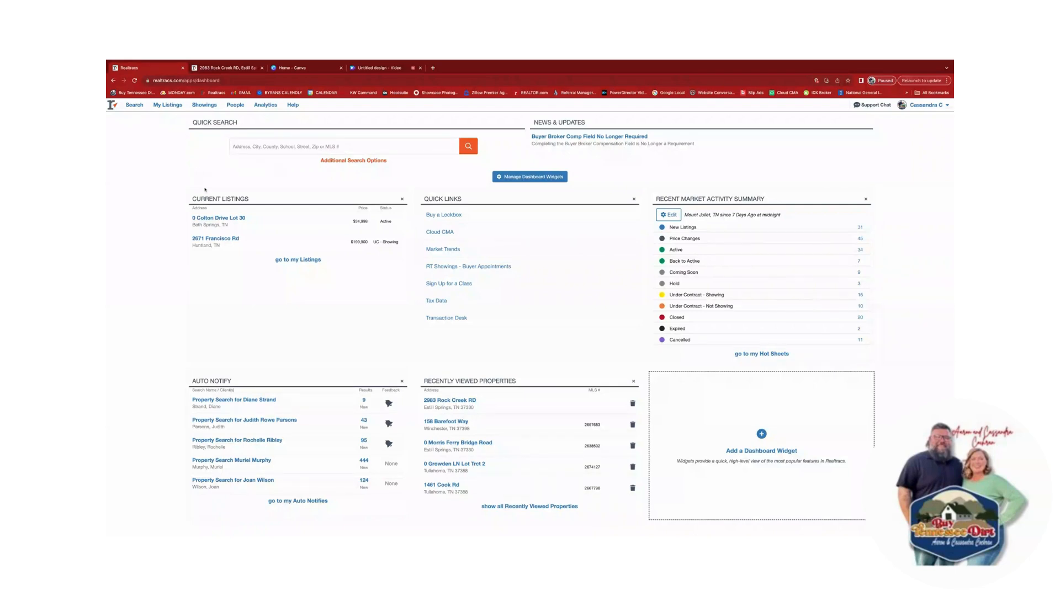
pyautogui.click(220, 67)
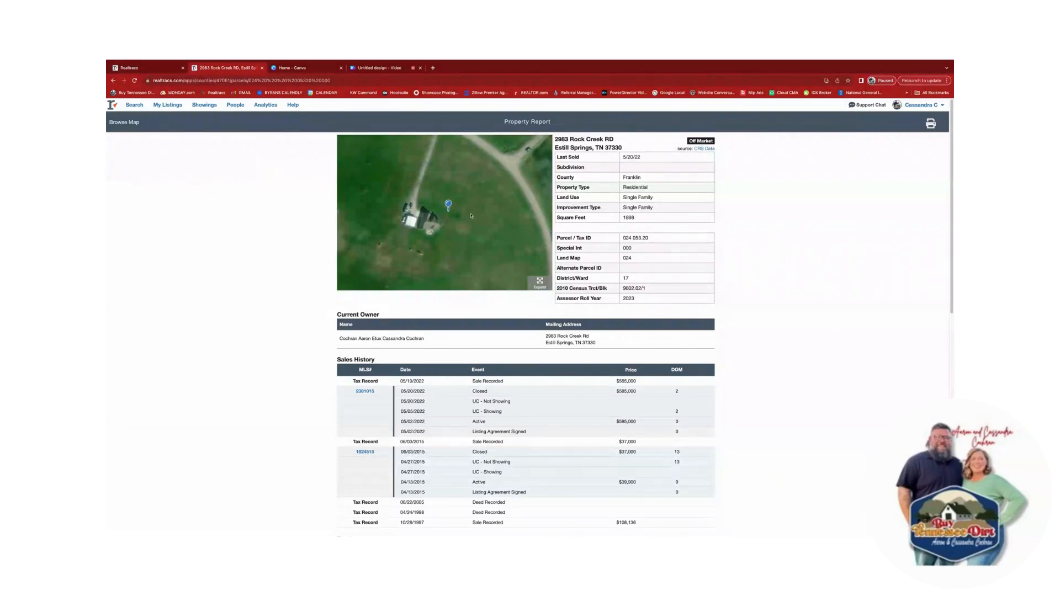
pyautogui.moveTo(554, 139); pyautogui.dragTo(574, 157)
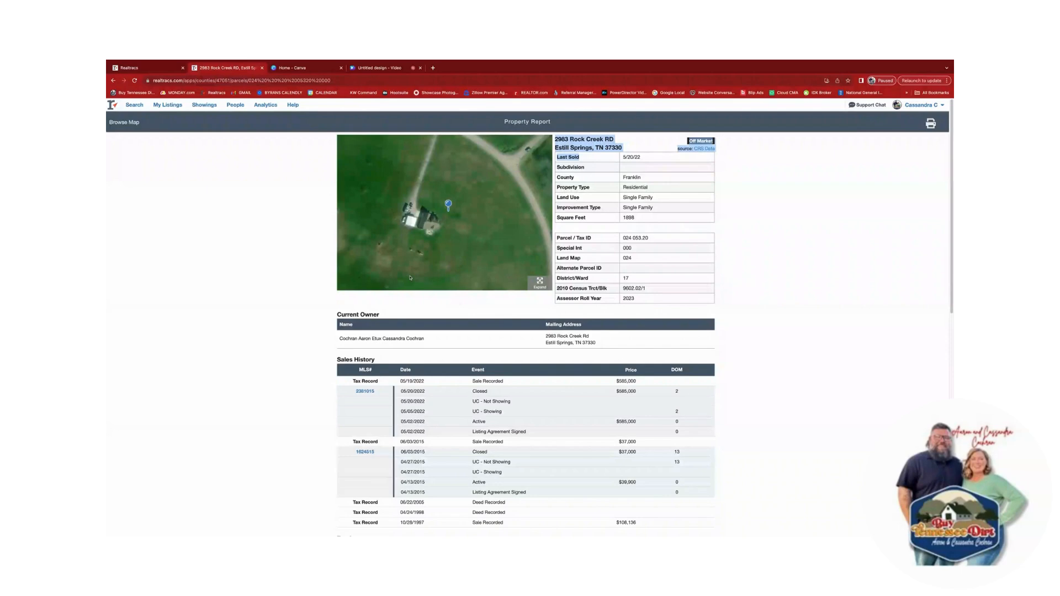
pyautogui.click(144, 70)
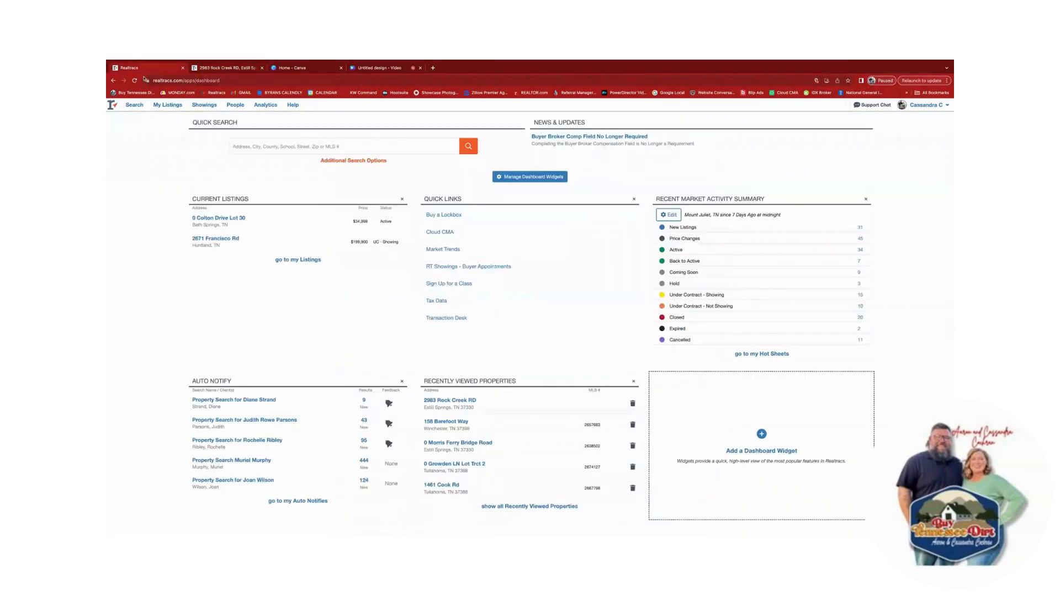
# - Open Listing Management under My Listings and start a new listing
pyautogui.click(168, 105)
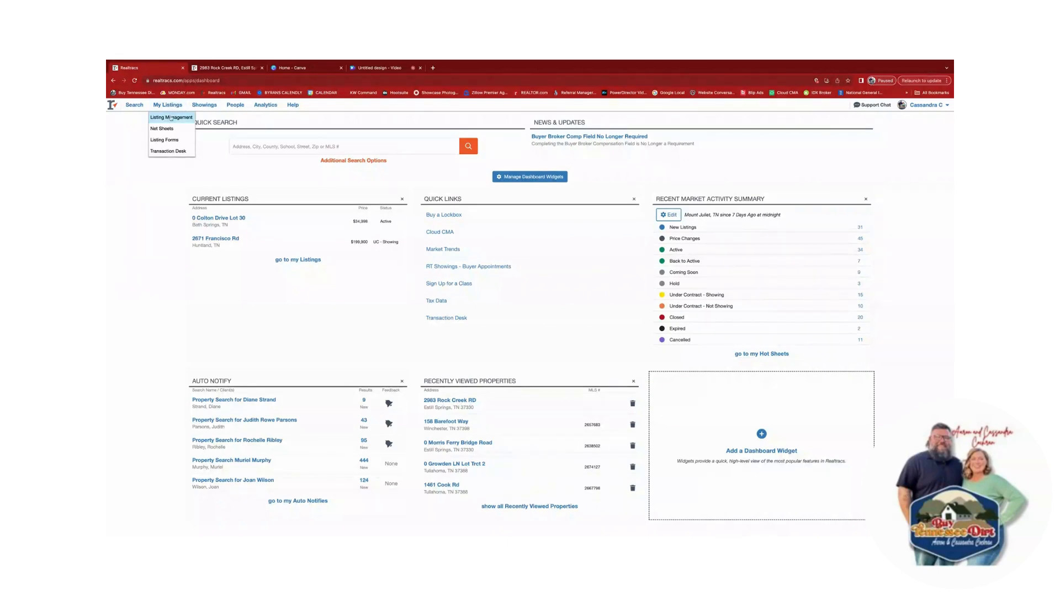
pyautogui.click(171, 117)
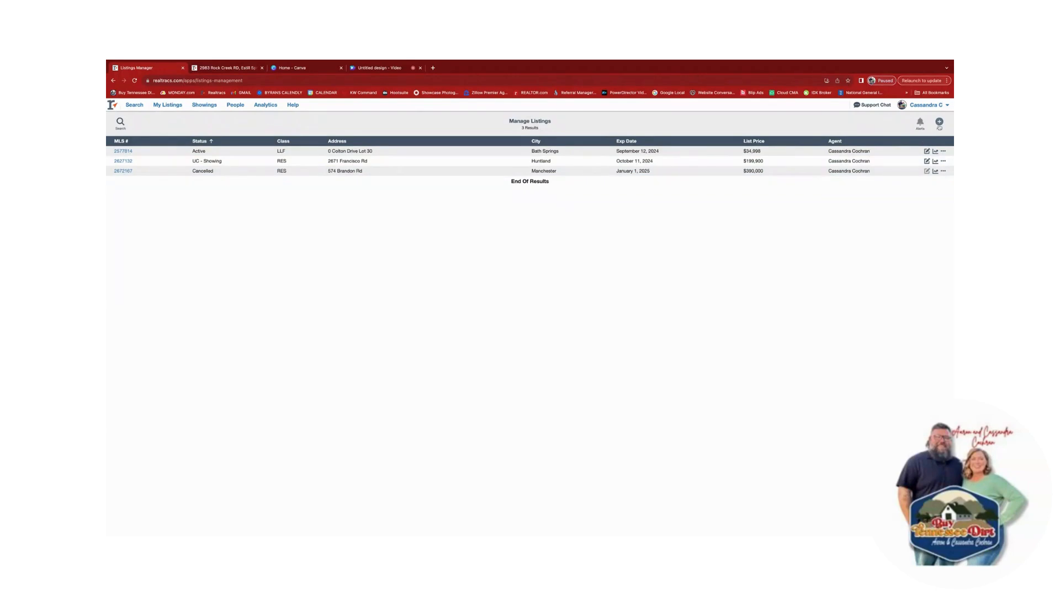
pyautogui.click(940, 124)
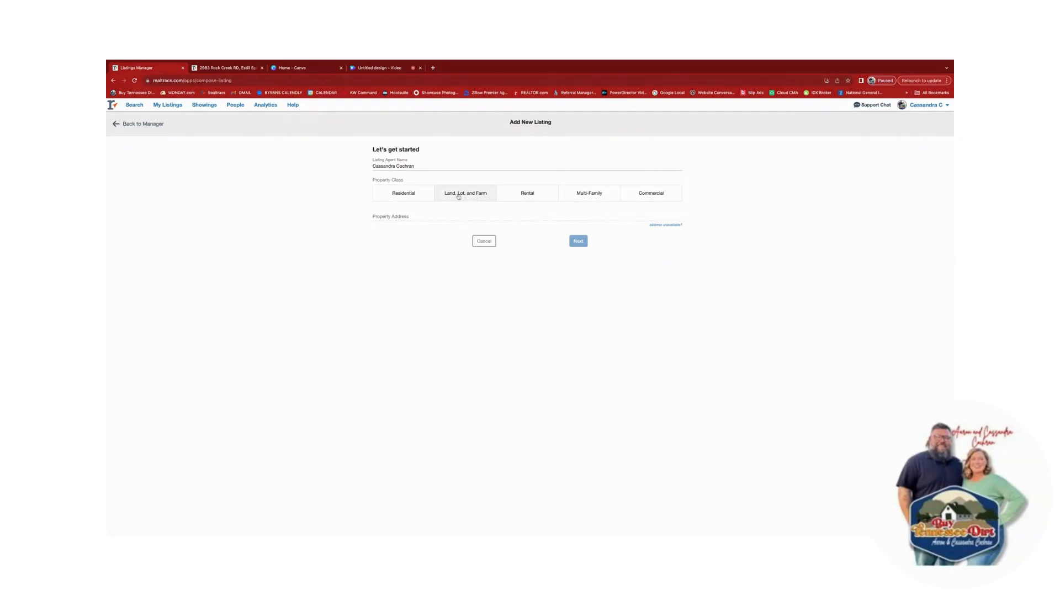
pyautogui.click(417, 197)
pyautogui.click(411, 218)
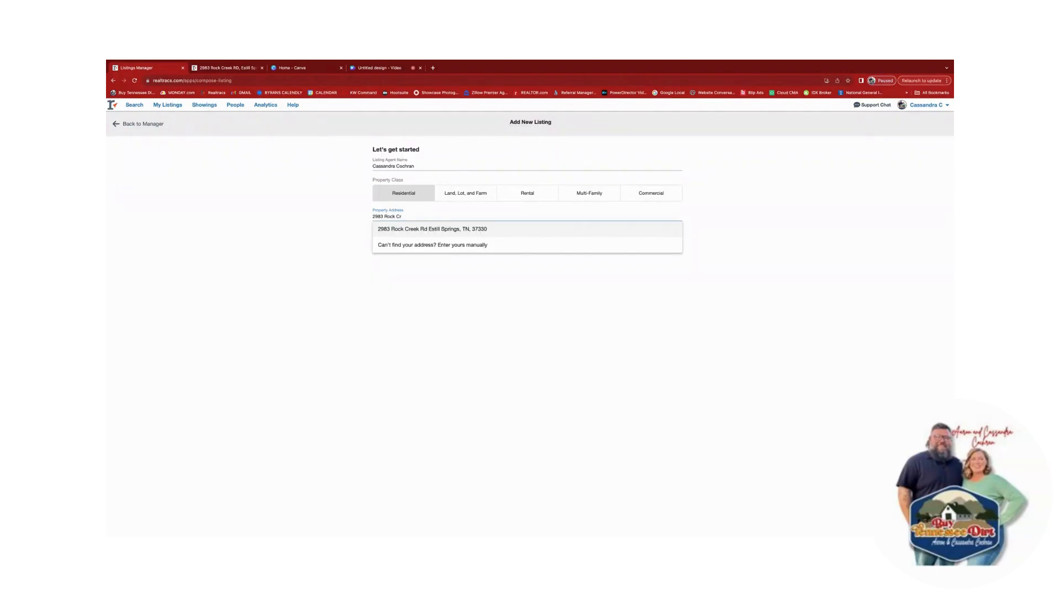
pyautogui.click(417, 229)
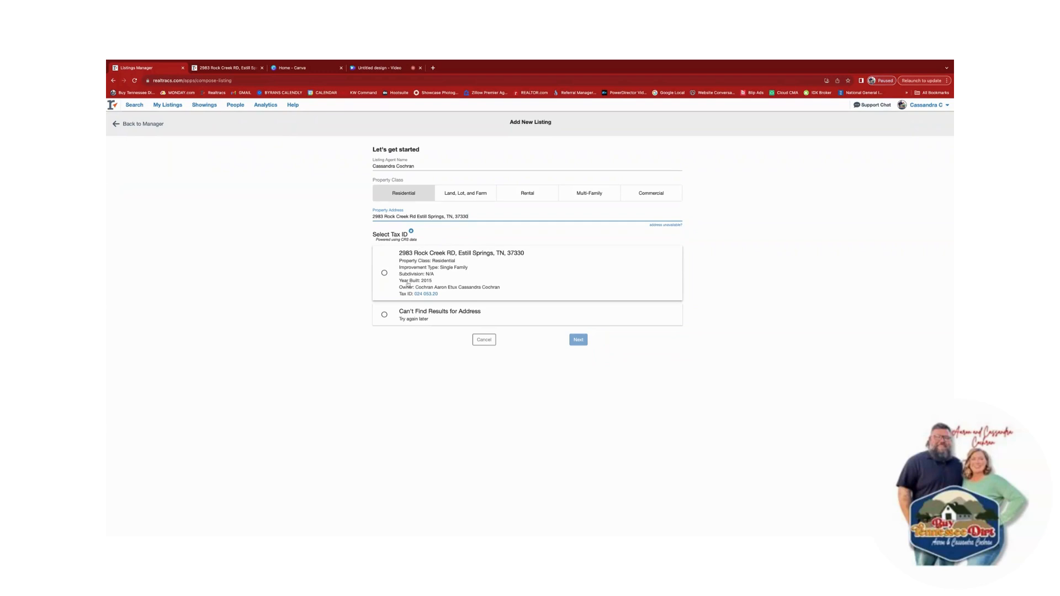
pyautogui.click(385, 274)
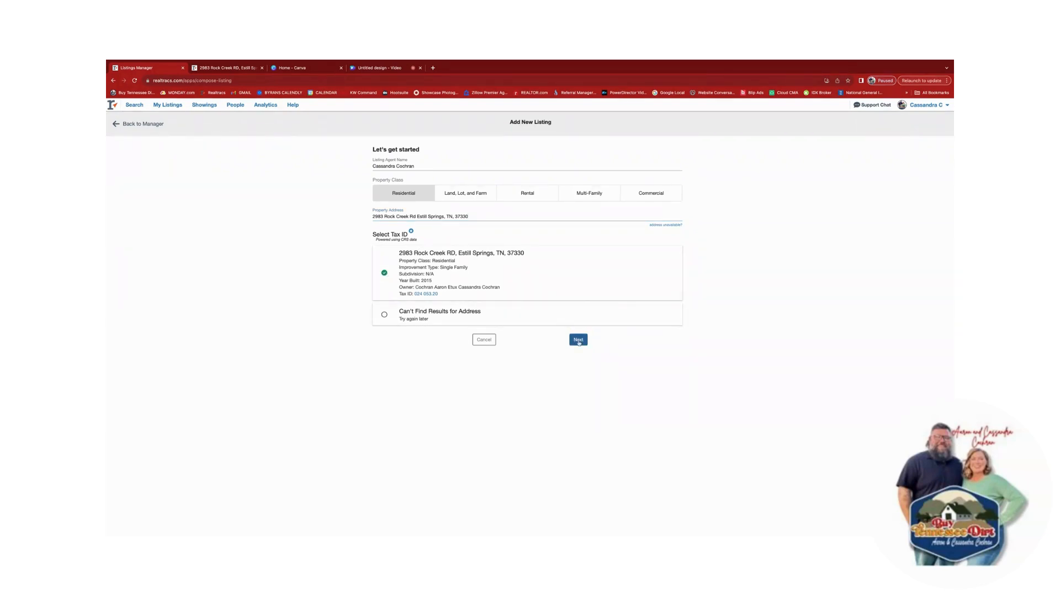
pyautogui.click(578, 340)
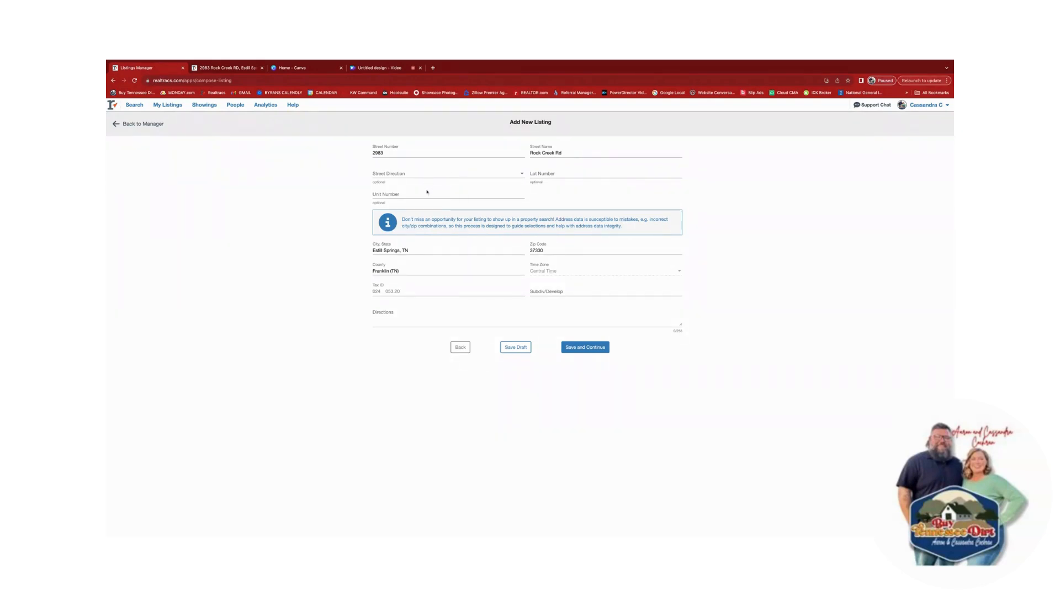
pyautogui.click(410, 179)
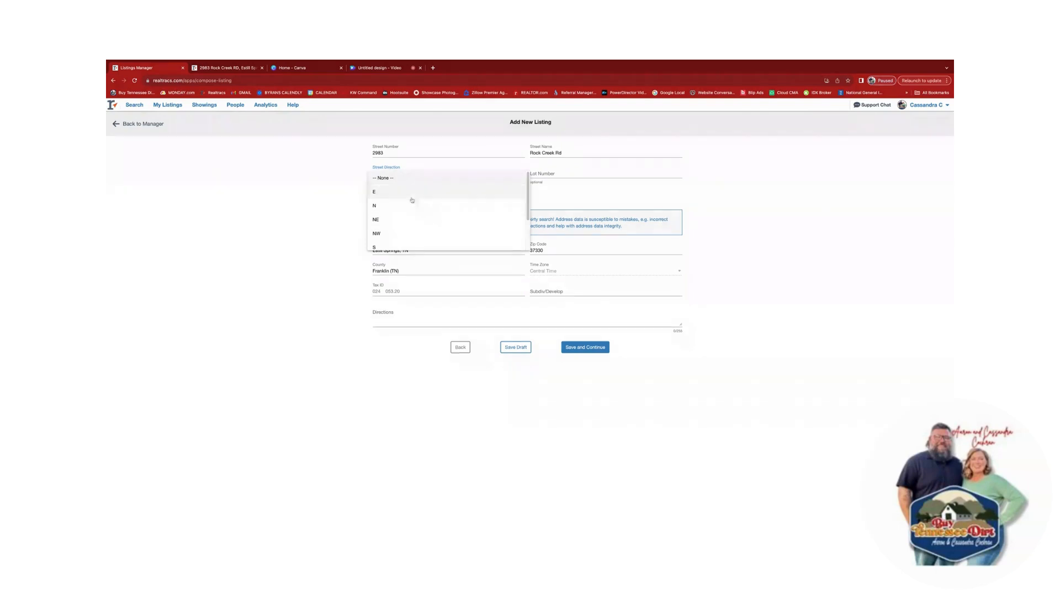
pyautogui.click(574, 193)
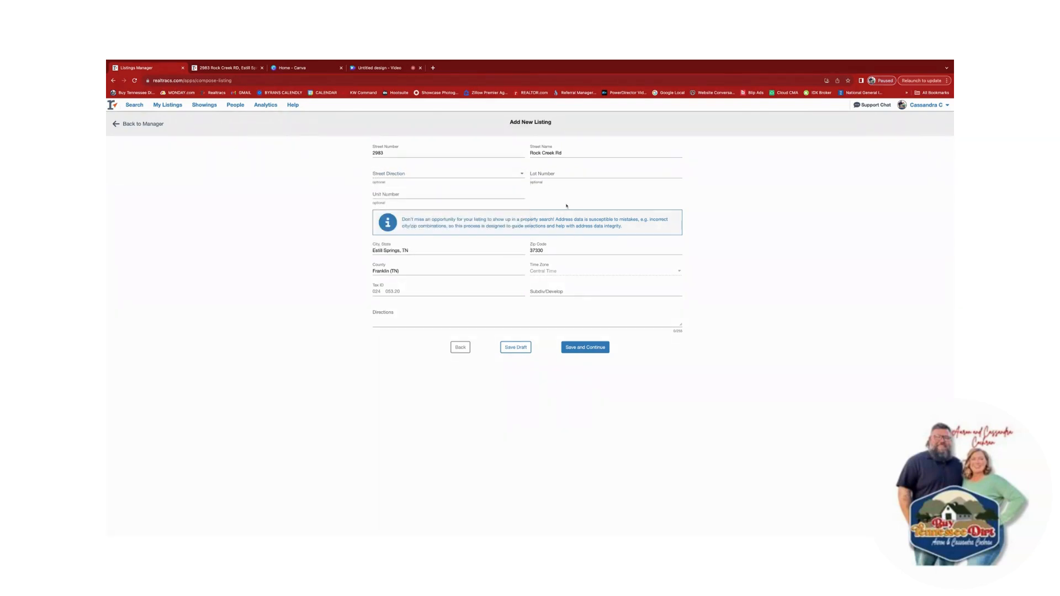
pyautogui.click(402, 293)
pyautogui.tripleClick(402, 292)
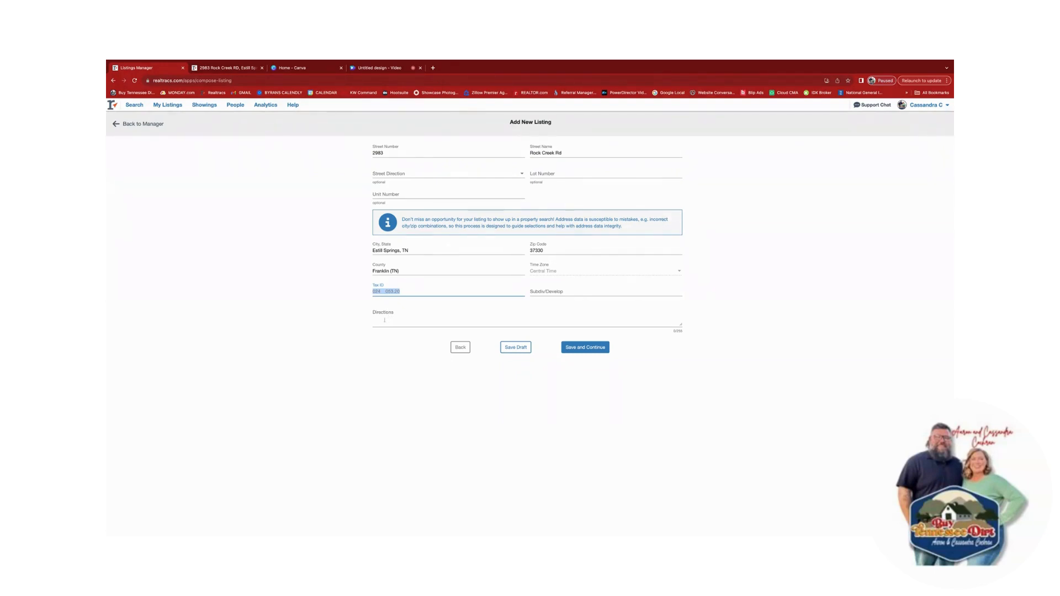
pyautogui.click(540, 271)
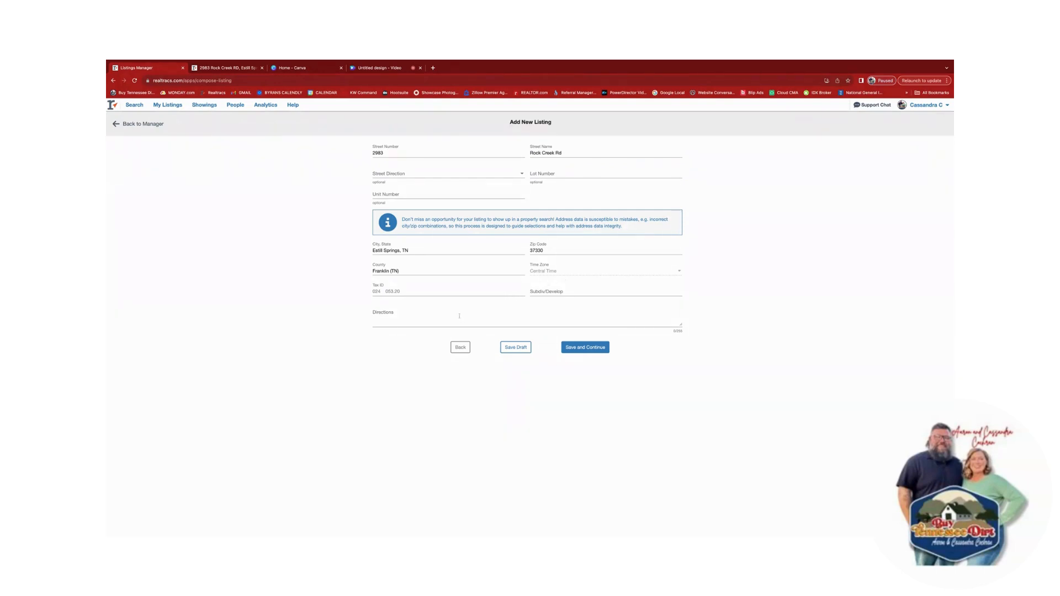
pyautogui.click(388, 317)
pyautogui.click(230, 67)
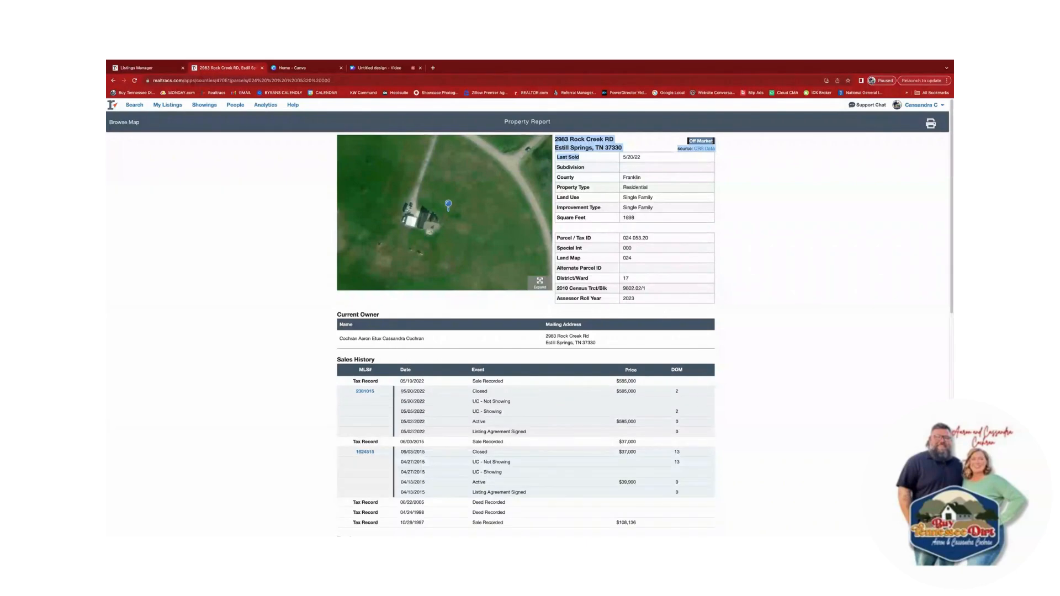
# - Paste sold listing 2381015's directions ('go down Rock Creek toward Estill...') into the Directions field
pyautogui.tripleClick(402, 391)
pyautogui.click(368, 391)
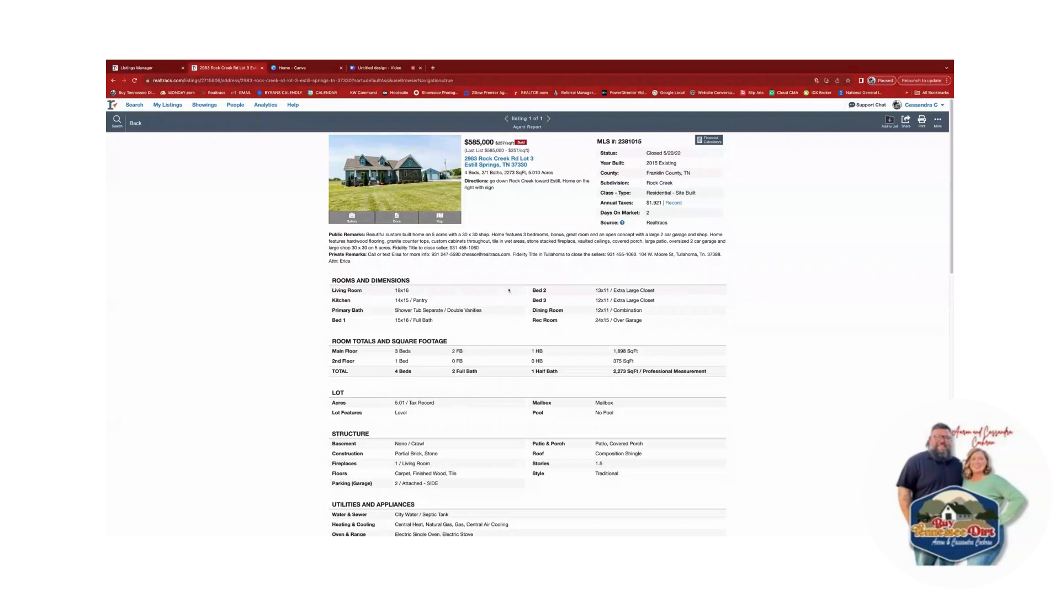
pyautogui.moveTo(489, 181)
pyautogui.mouseDown()
pyautogui.moveTo(525, 181)
pyautogui.moveTo(493, 187)
pyautogui.mouseUp()
pyautogui.press('super+c')
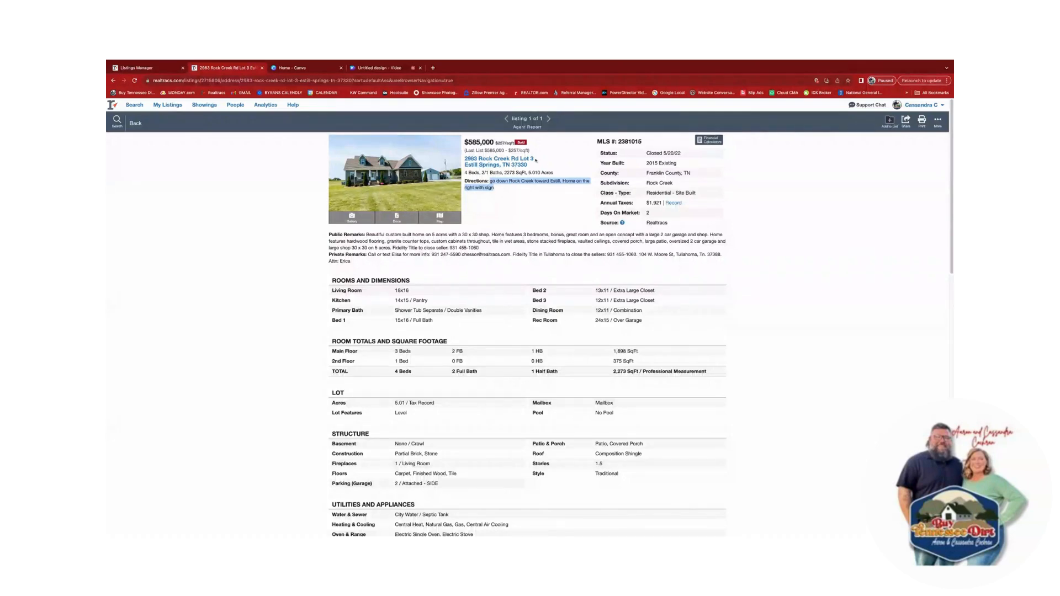
pyautogui.moveTo(303, 64)
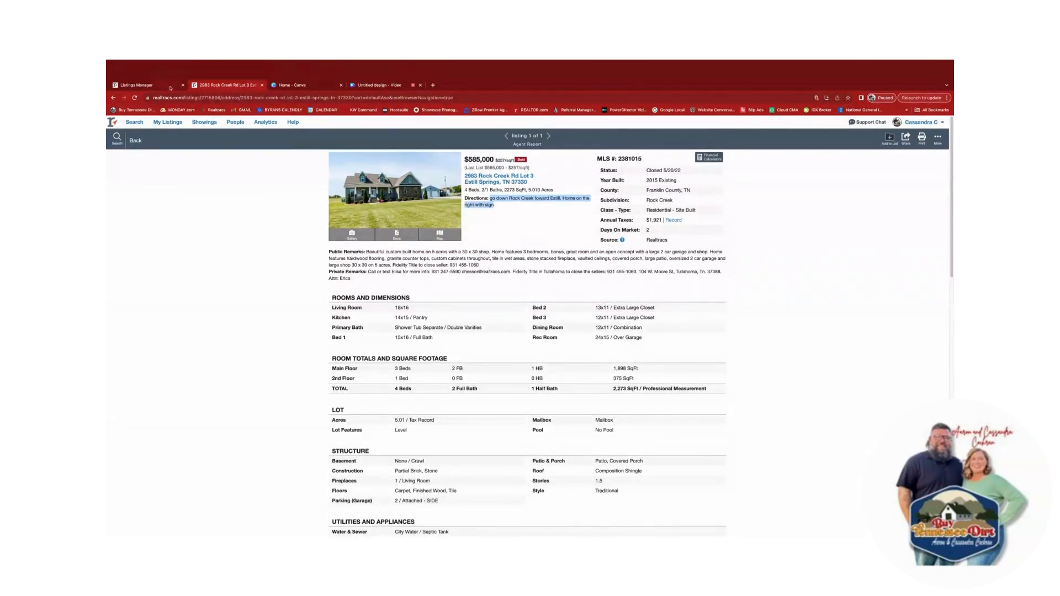
pyautogui.click(170, 88)
pyautogui.press('super+v')
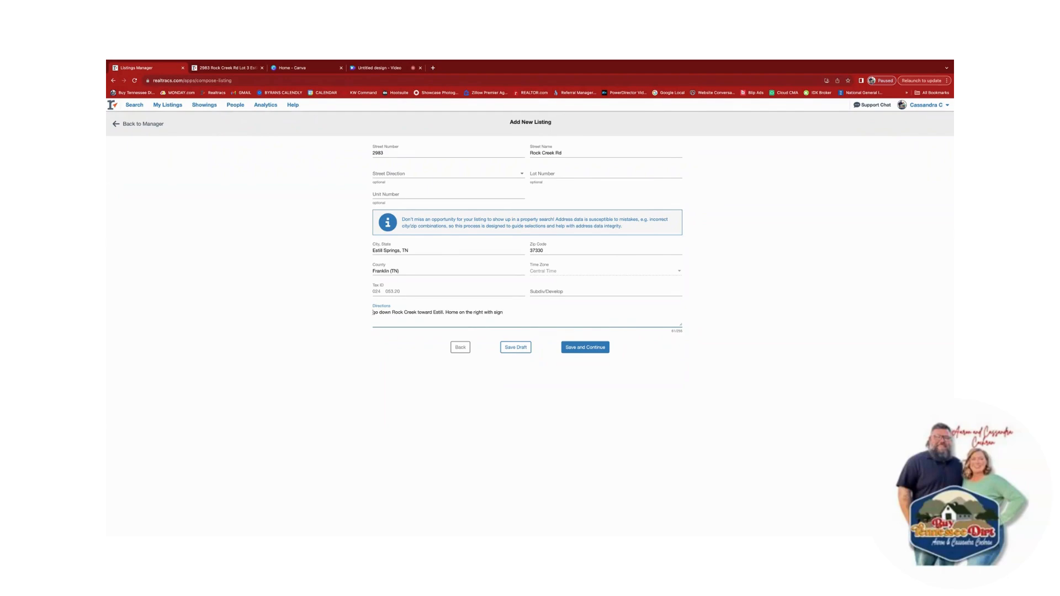
# - Prefix Directions with the Hwy 41 route via Stewart to Rock Creek Rd, home first on LEFT, then save
pyautogui.write('Hwy 41 Rt on Stewart. Dead end to Rock Cr')
pyautogui.write('Road. ')
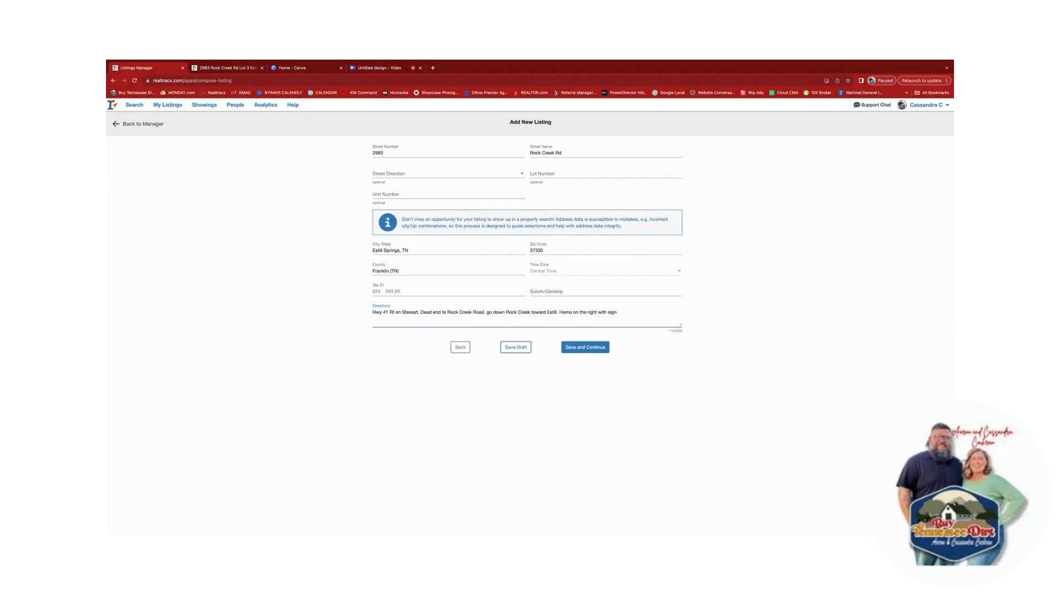
pyautogui.write('Tu')
pyautogui.press('BackSpace')
pyautogui.press('BackSpace')
pyautogui.write('Rt on Rock Creek Rd')
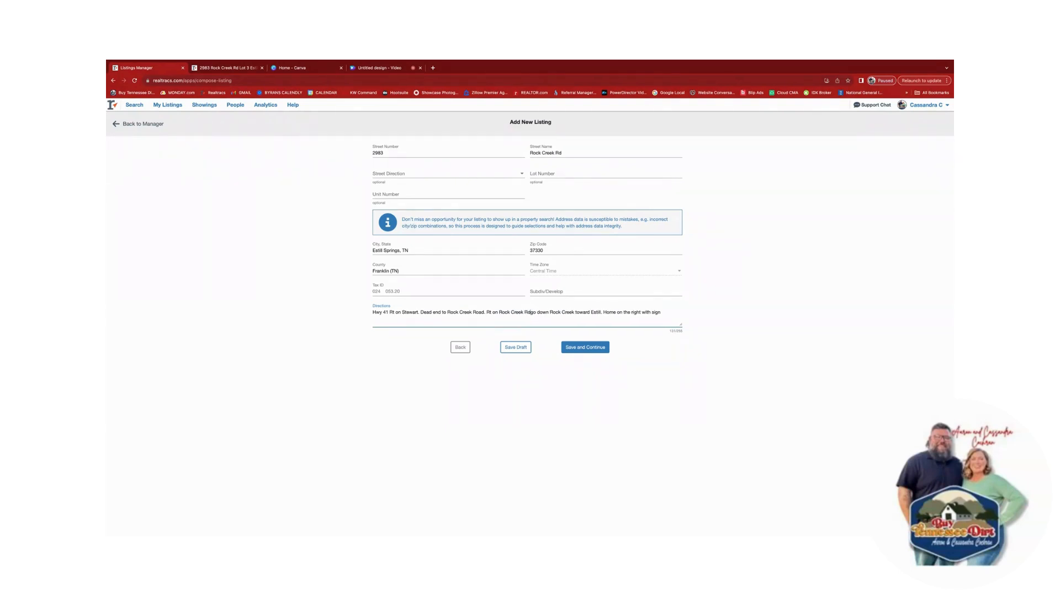
pyautogui.write('. Home is ')
pyautogui.write('first on the ')
pyautogui.write('LEFT')
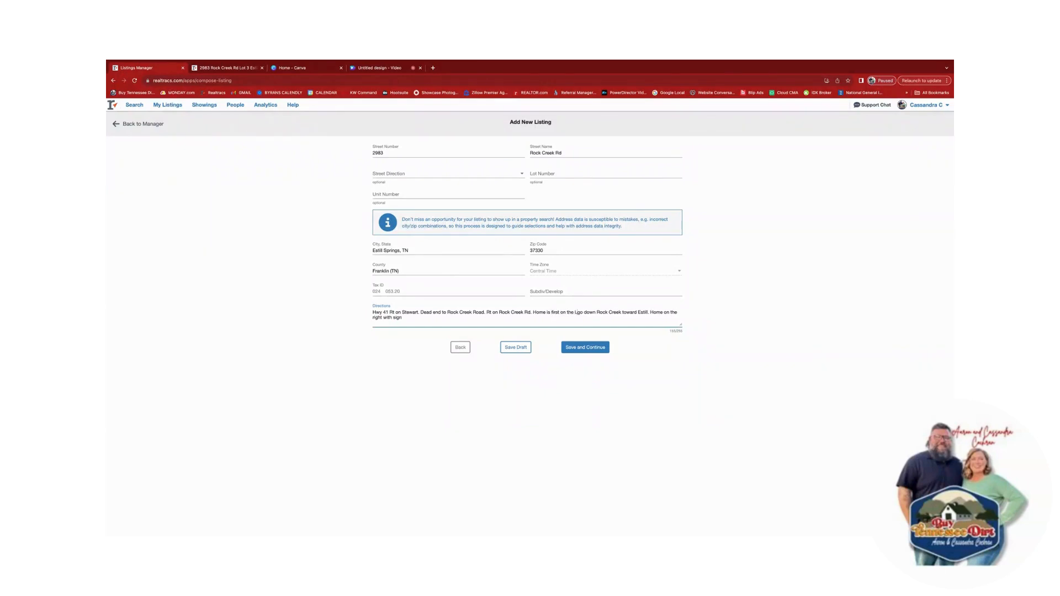
pyautogui.write('.')
pyautogui.click(571, 349)
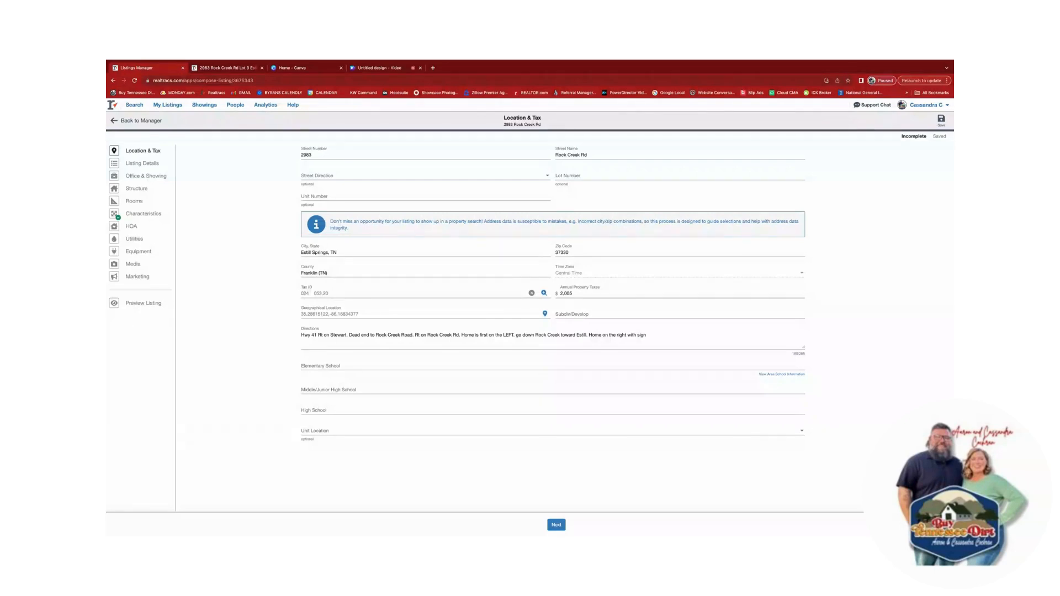
# - Set the elementary school to Rock Creek Elementary
pyautogui.click(331, 366)
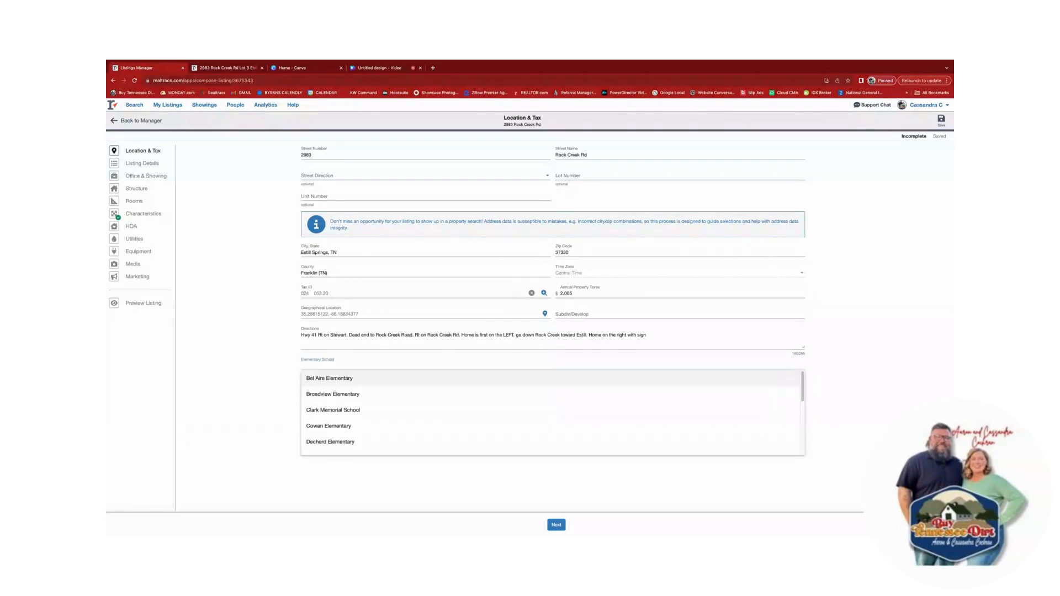
pyautogui.scroll(-1, 349, 396)
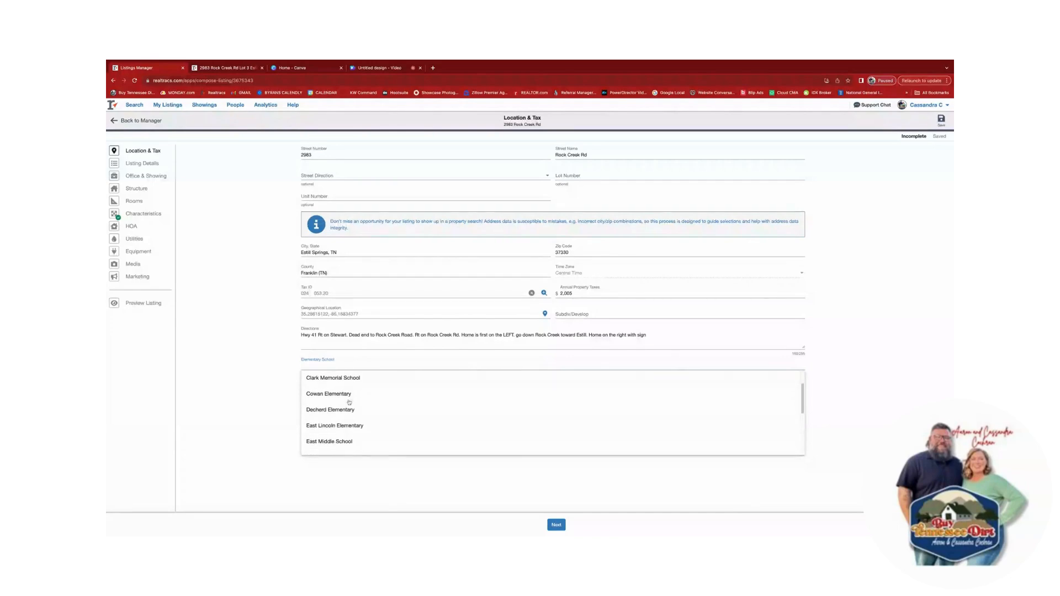
pyautogui.scroll(-3, 345, 430)
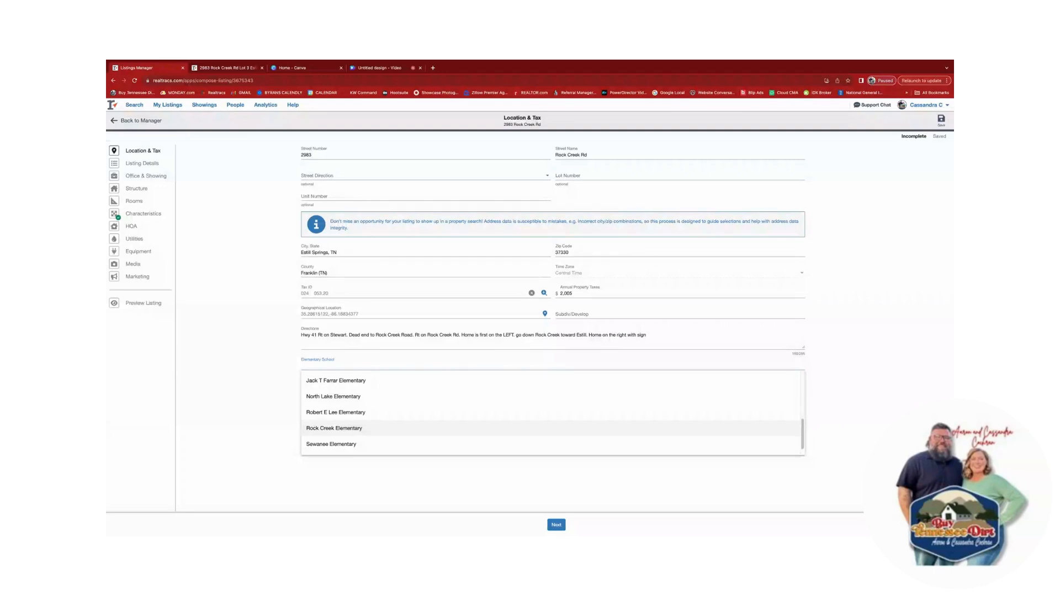
pyautogui.click(337, 429)
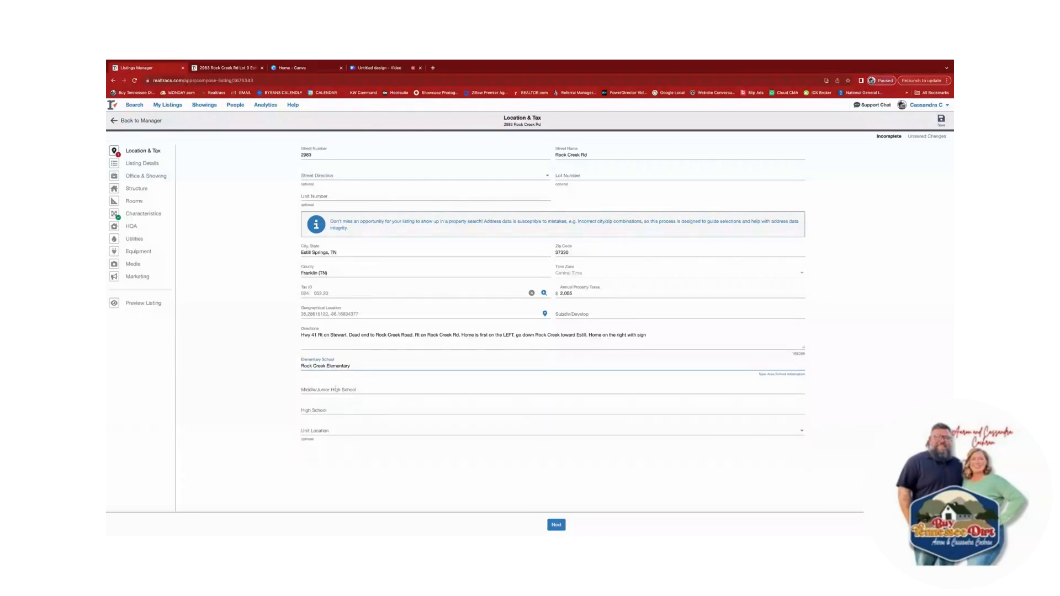
# - Check the old listing's schools, then set the middle school to North Middle School
pyautogui.click(217, 68)
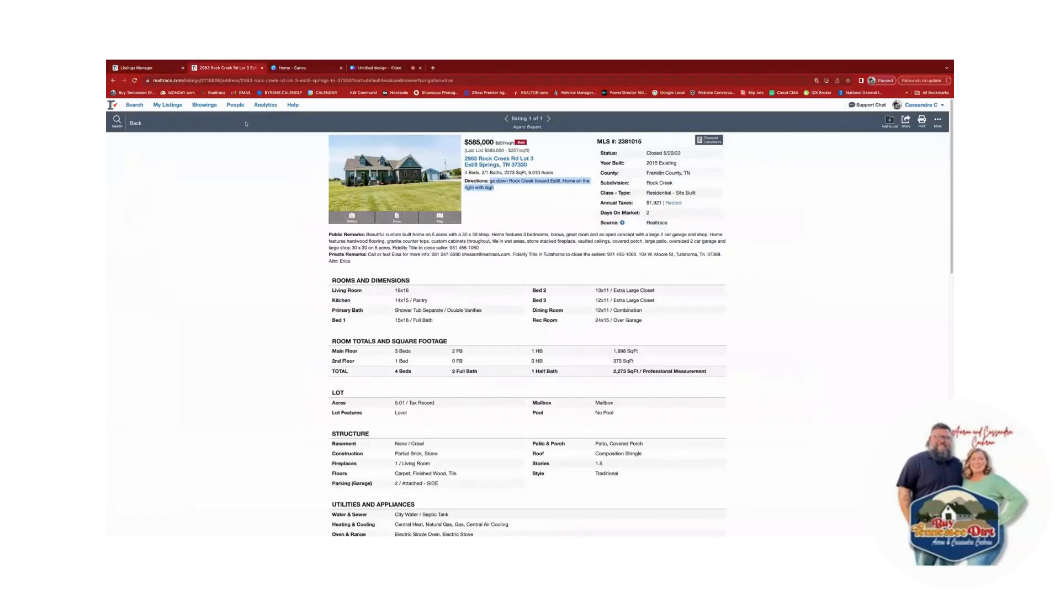
pyautogui.scroll(-10, 391, 365)
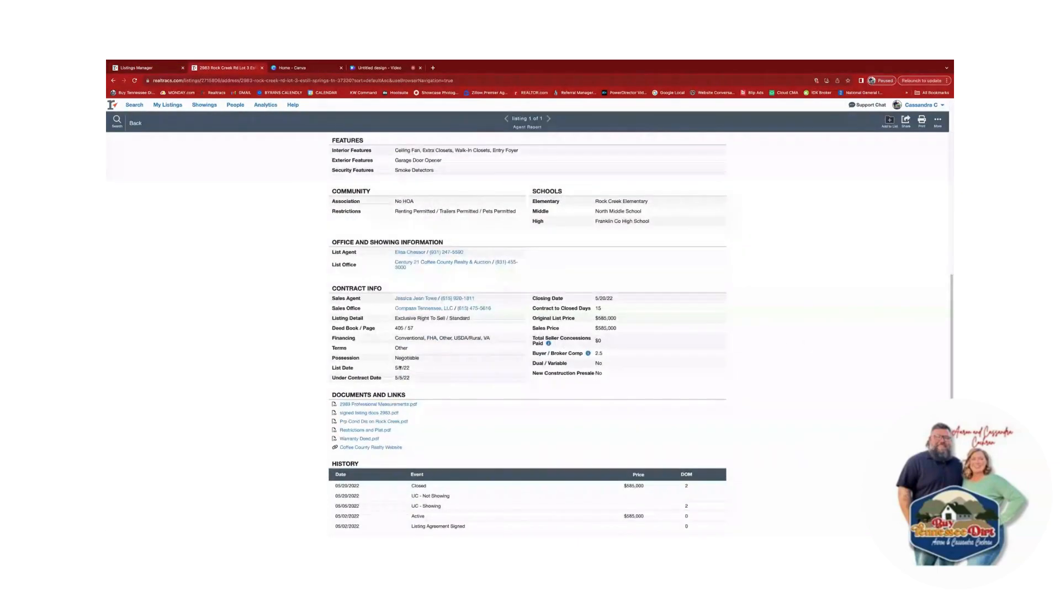
pyautogui.moveTo(533, 190); pyautogui.dragTo(649, 222)
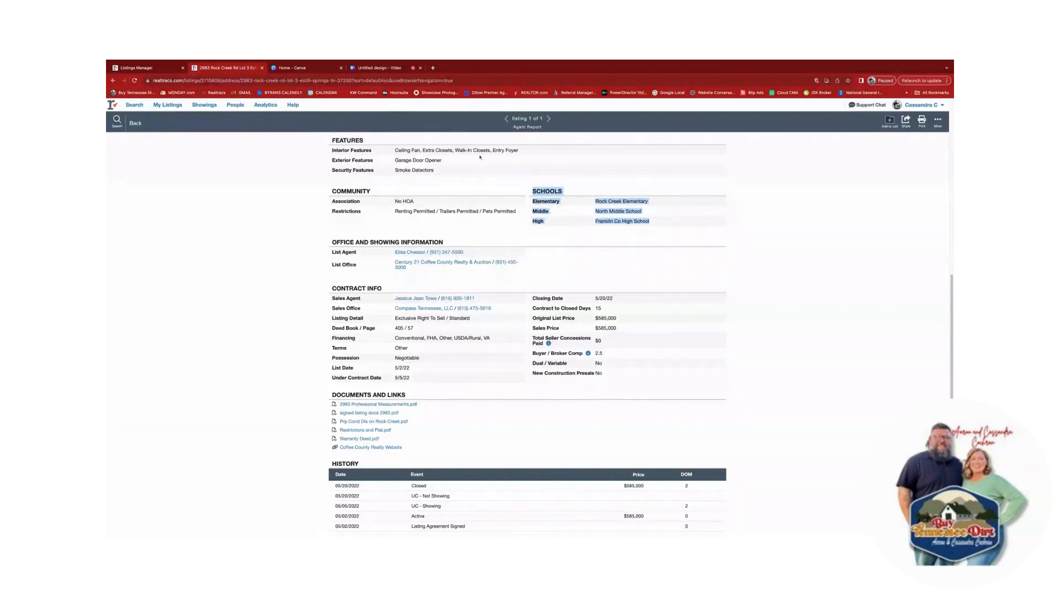
pyautogui.moveTo(148, 63)
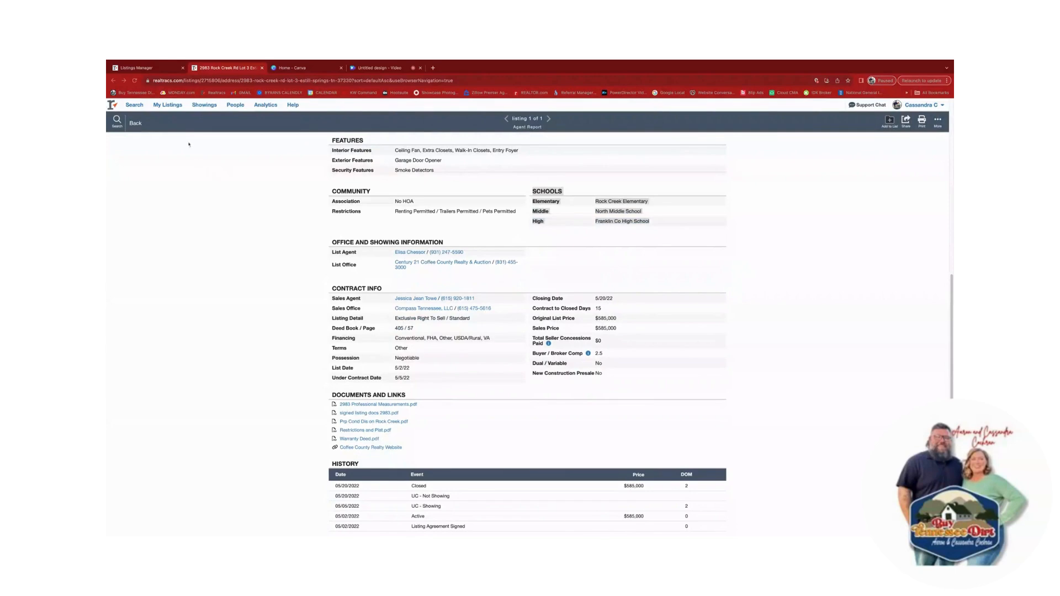
pyautogui.click(143, 68)
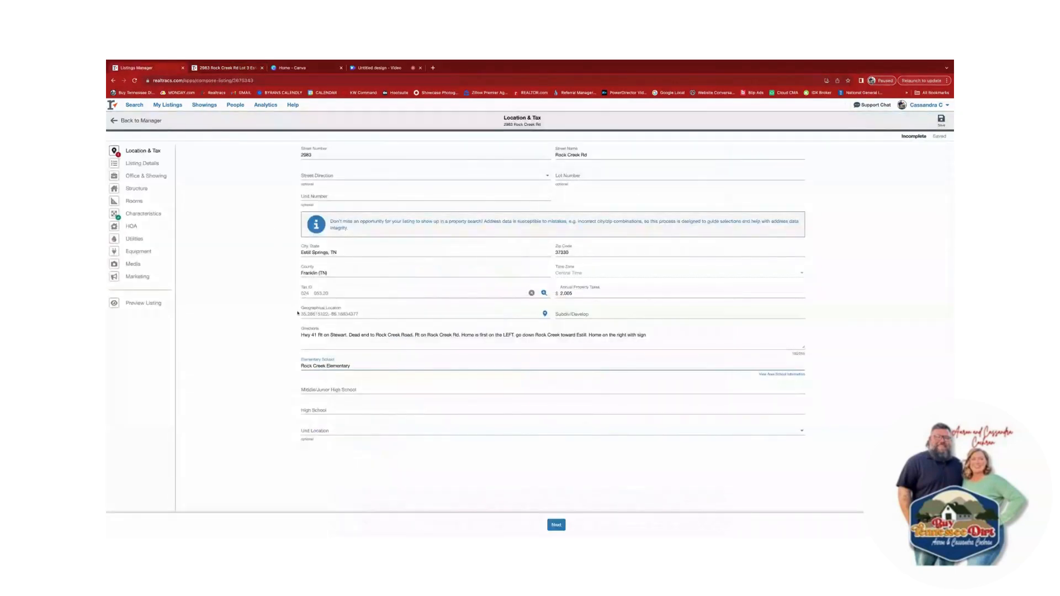
pyautogui.click(324, 390)
pyautogui.write('North')
pyautogui.click(325, 409)
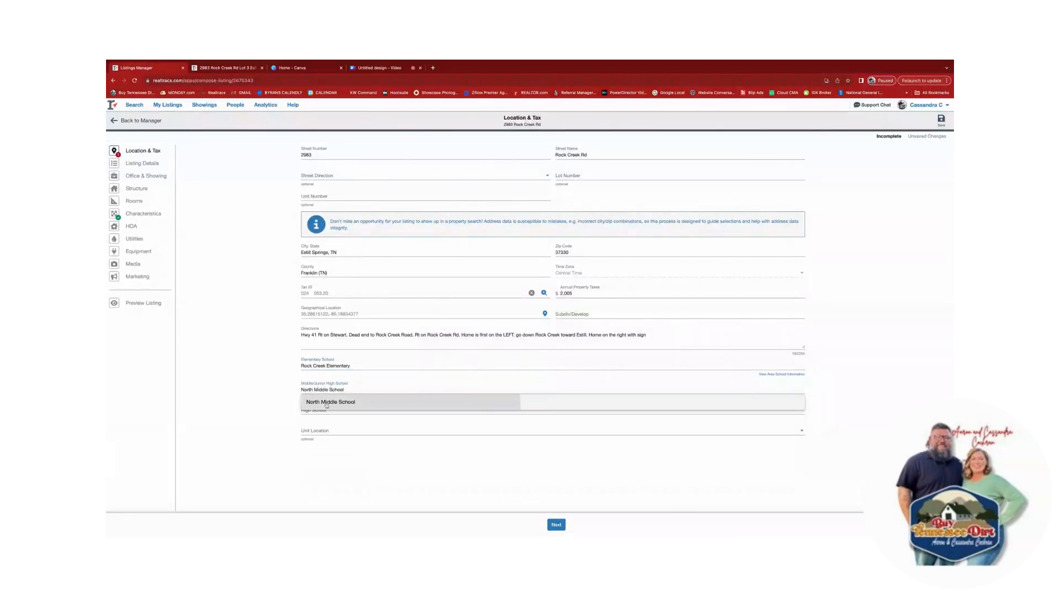
pyautogui.click(326, 410)
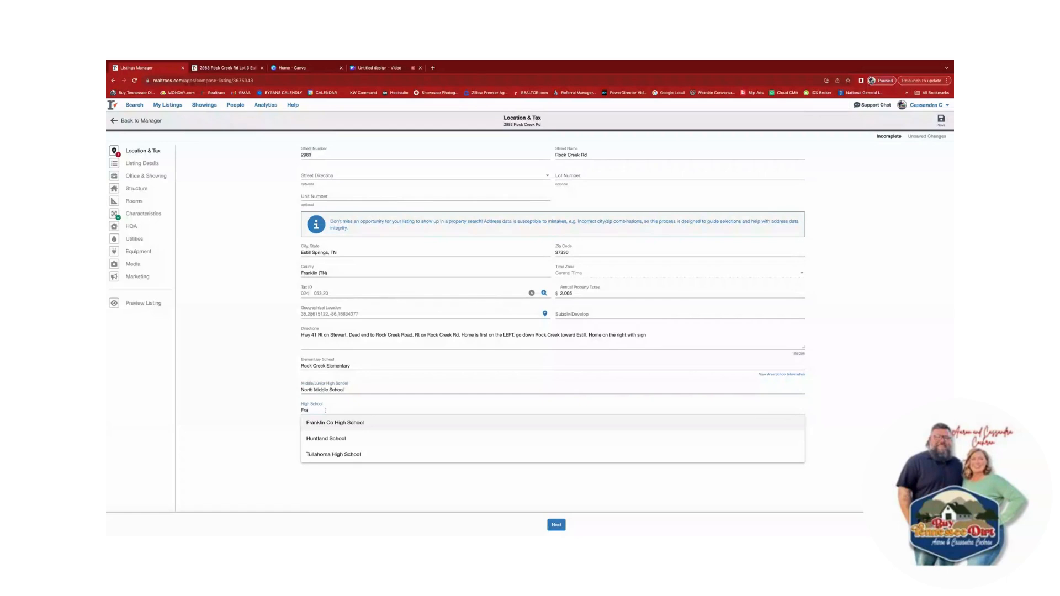
# - Choose Franklin Co High School and leave Unit Location at '-- None --'
pyautogui.click(334, 427)
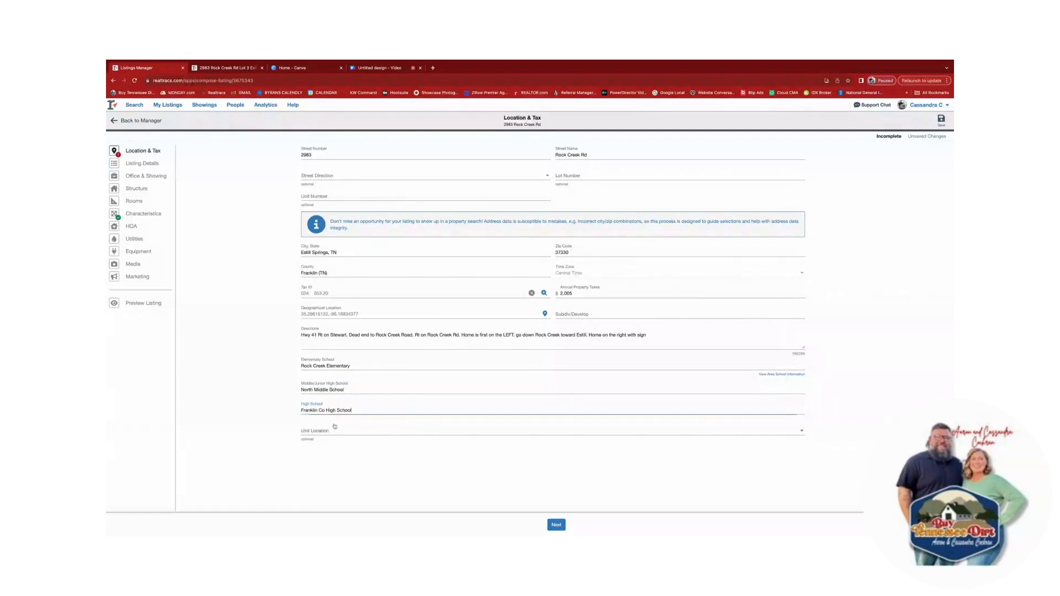
pyautogui.click(335, 433)
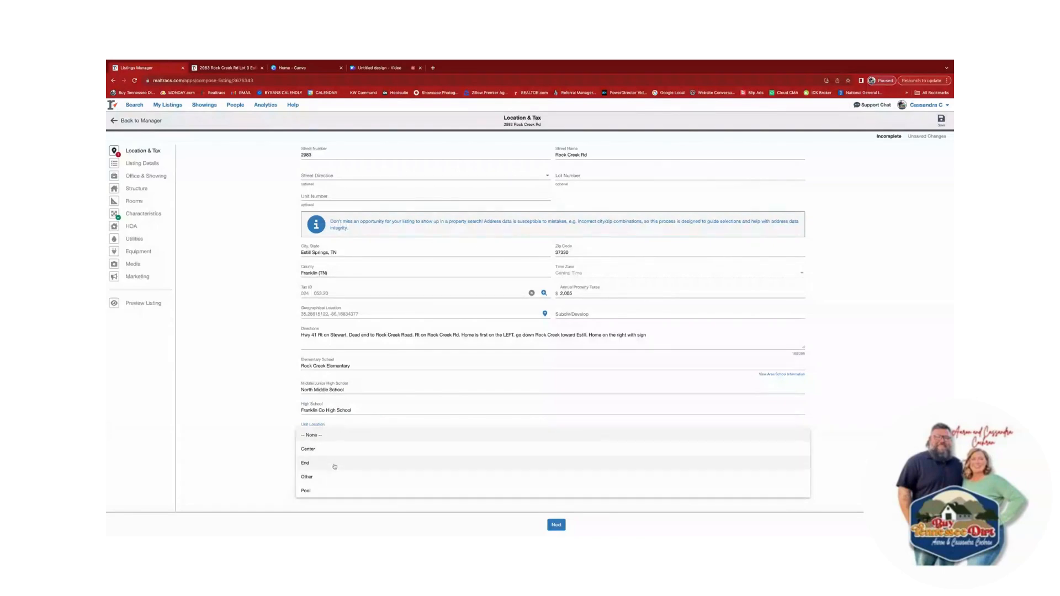
pyautogui.click(308, 436)
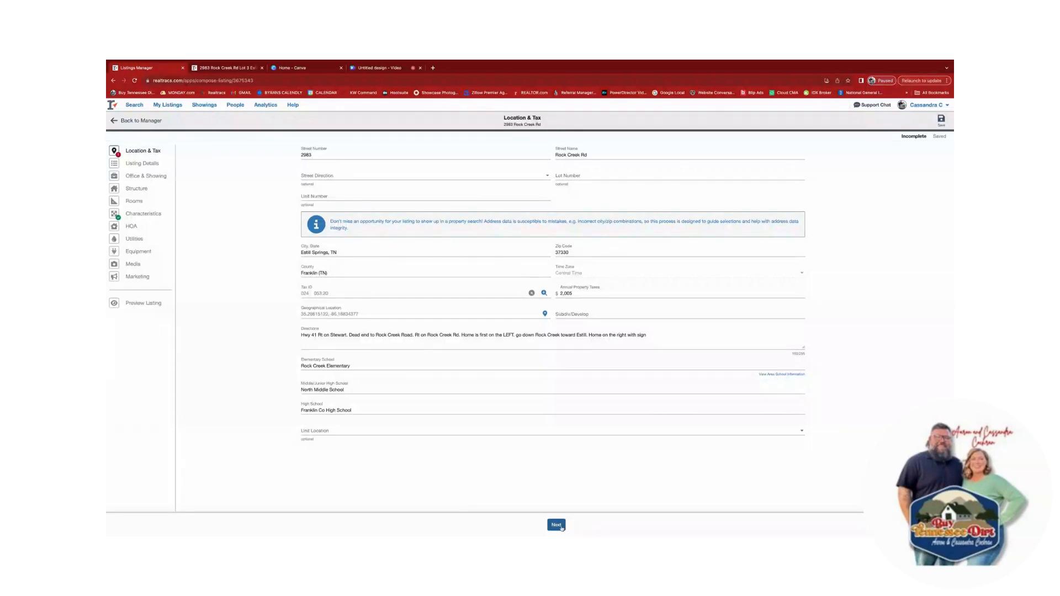
# - On Listing Details, dismiss the Seller Concessions info and switch on advertising seller concessions
pyautogui.click(556, 524)
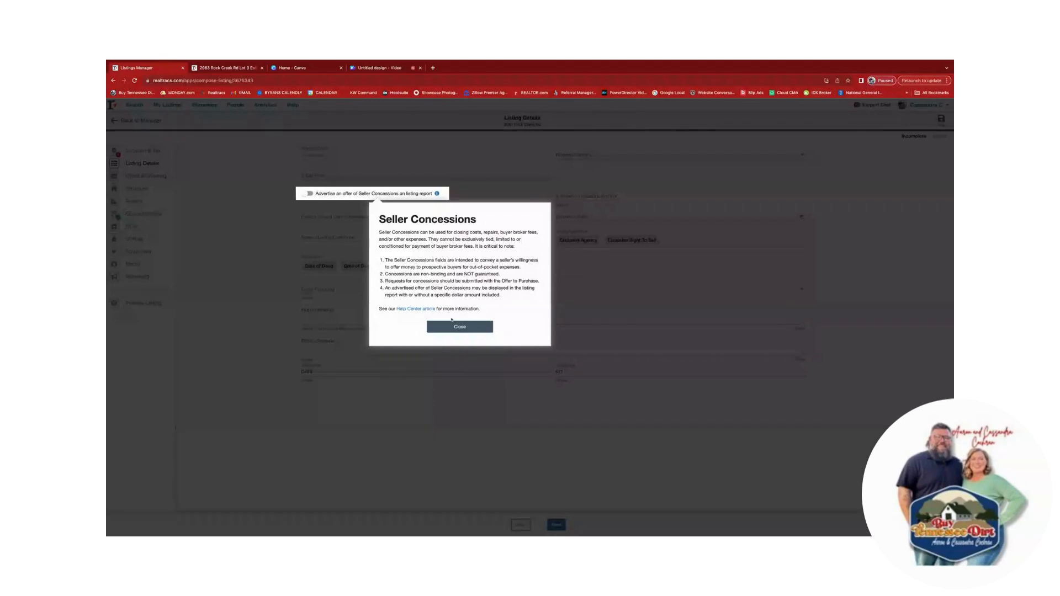
pyautogui.click(454, 327)
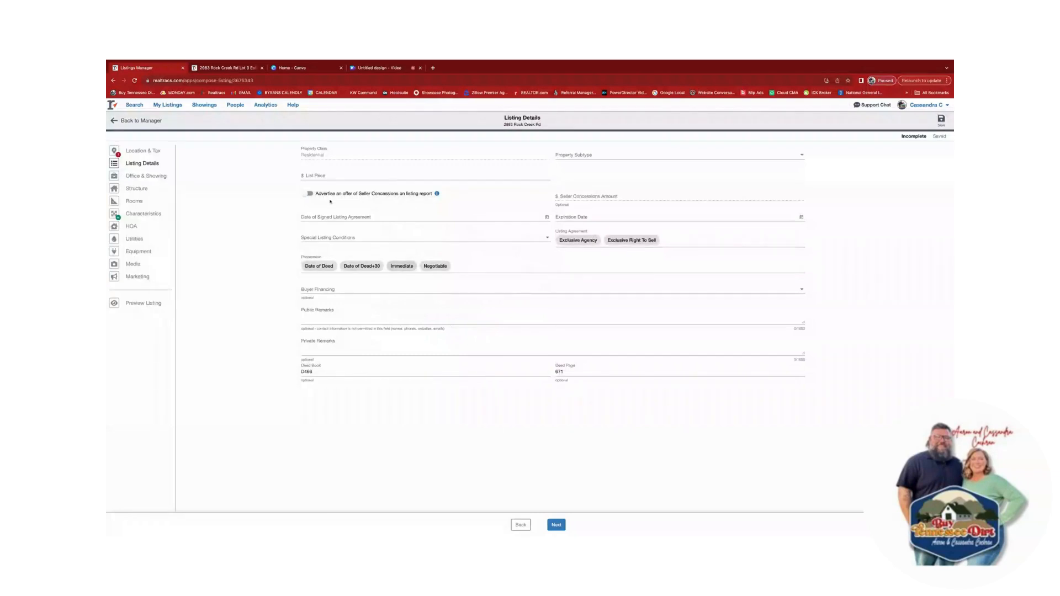
pyautogui.click(310, 194)
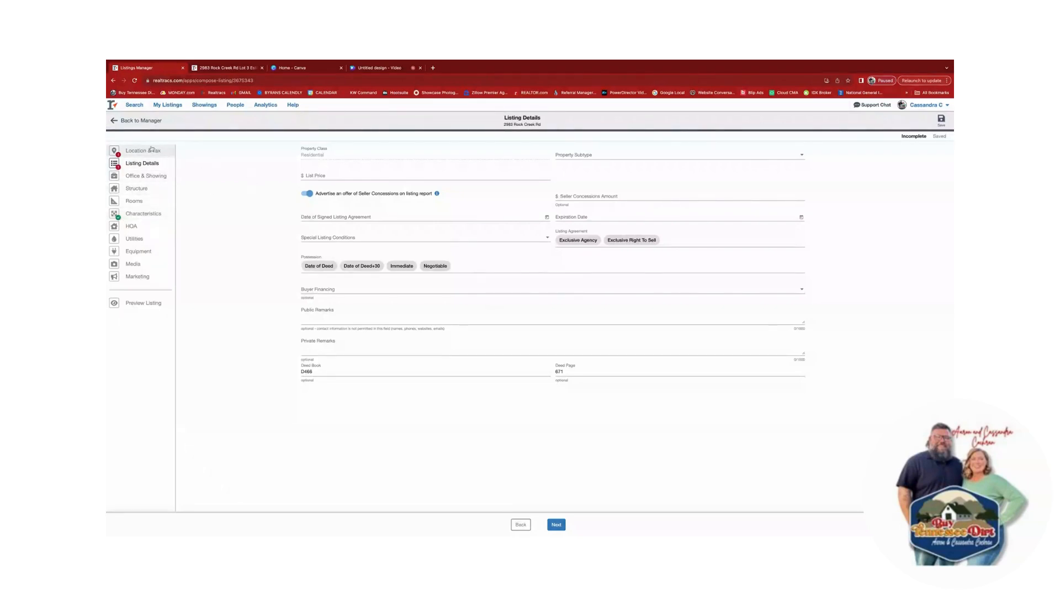
# - Back on Location & Tax, enter None as the Subdiv/Develop value
pyautogui.click(166, 151)
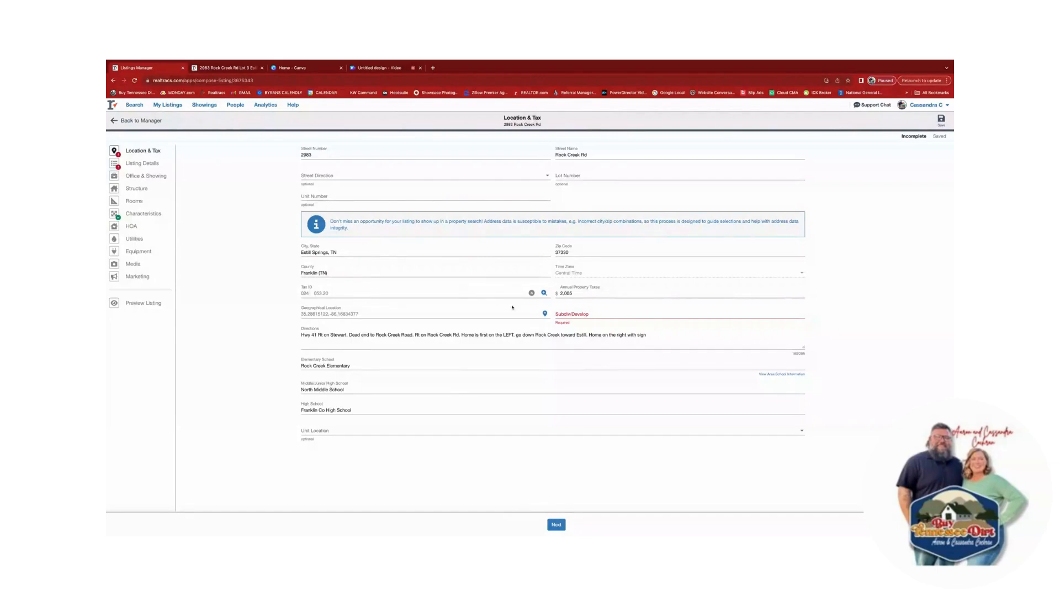
pyautogui.click(566, 314)
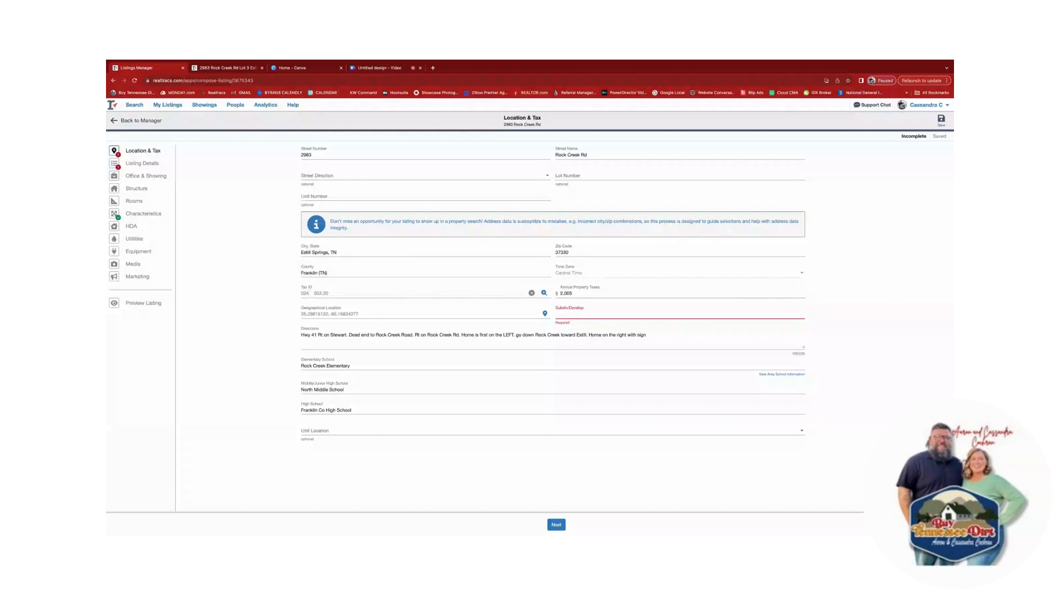
pyautogui.write('None')
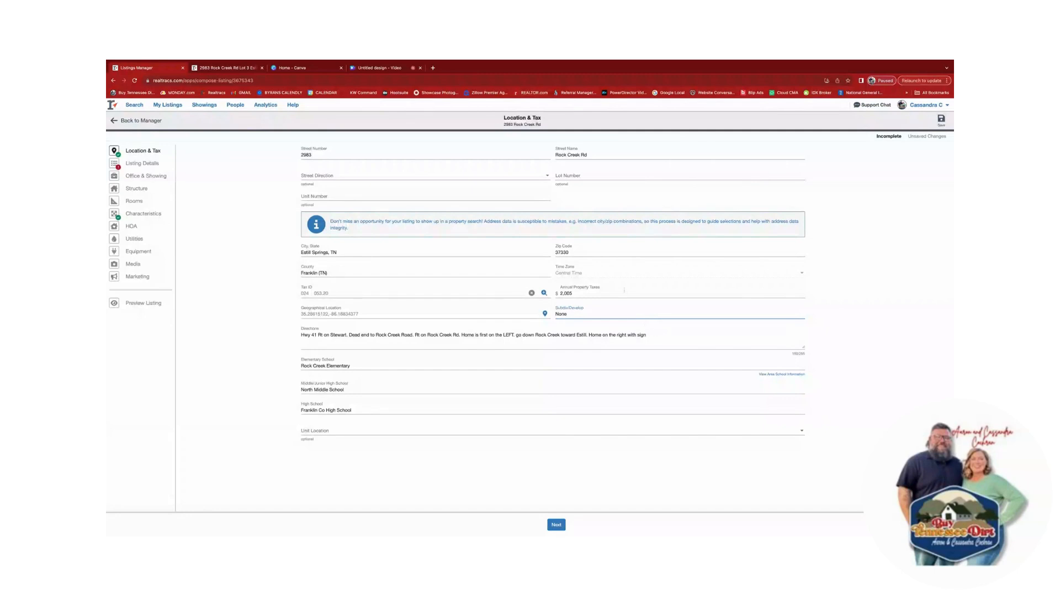
pyautogui.click(240, 68)
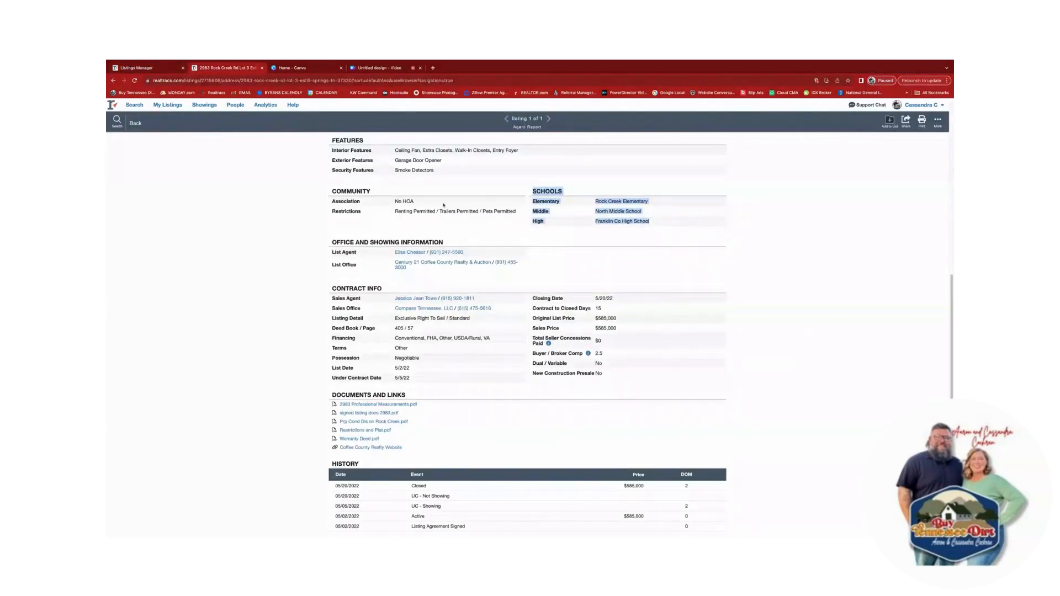
pyautogui.scroll(3, 457, 218)
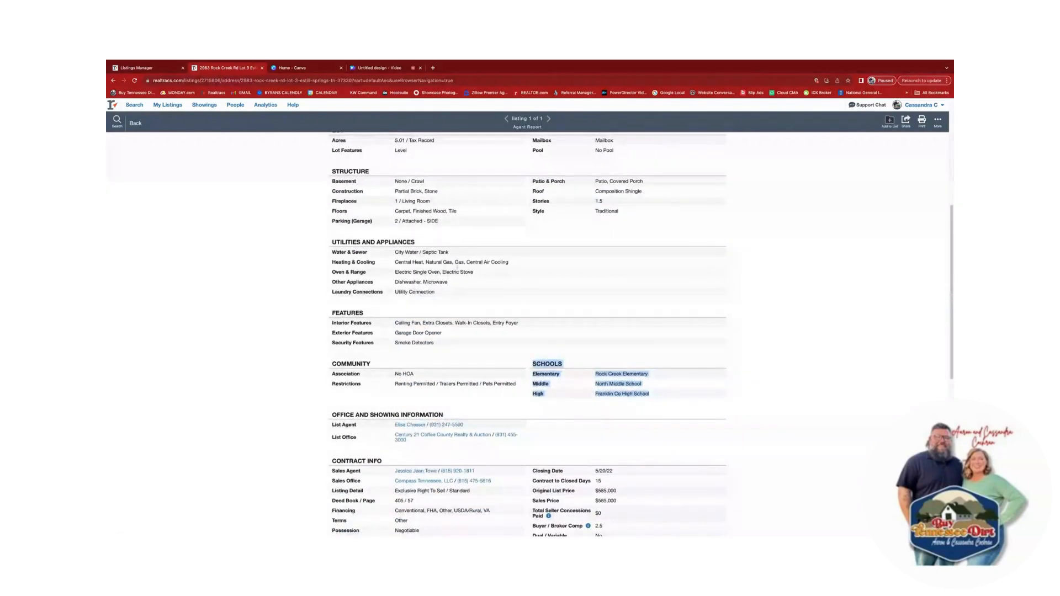
pyautogui.scroll(1, 450, 293)
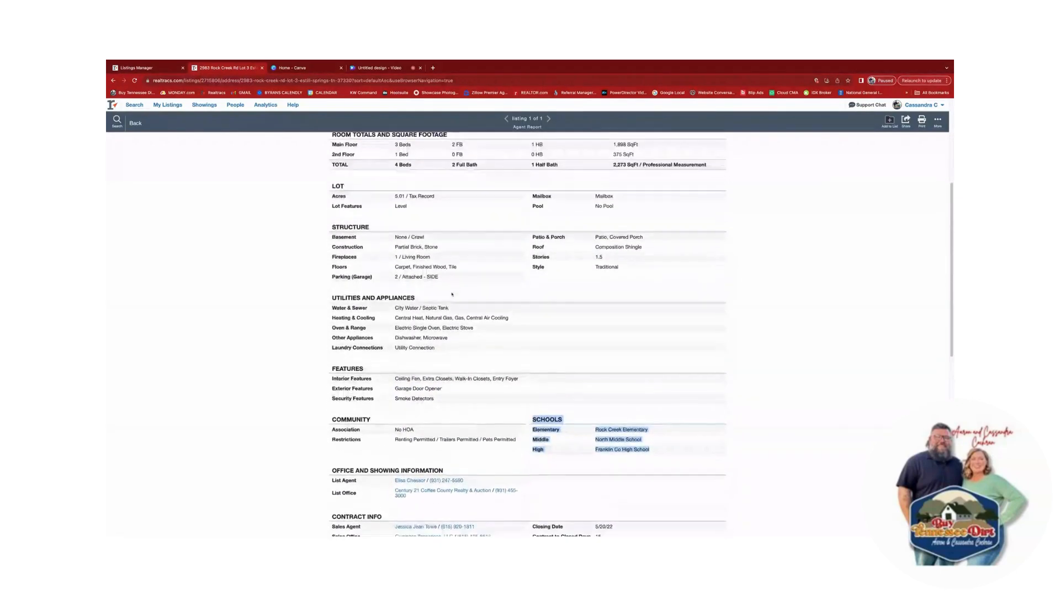
pyautogui.scroll(4, 452, 294)
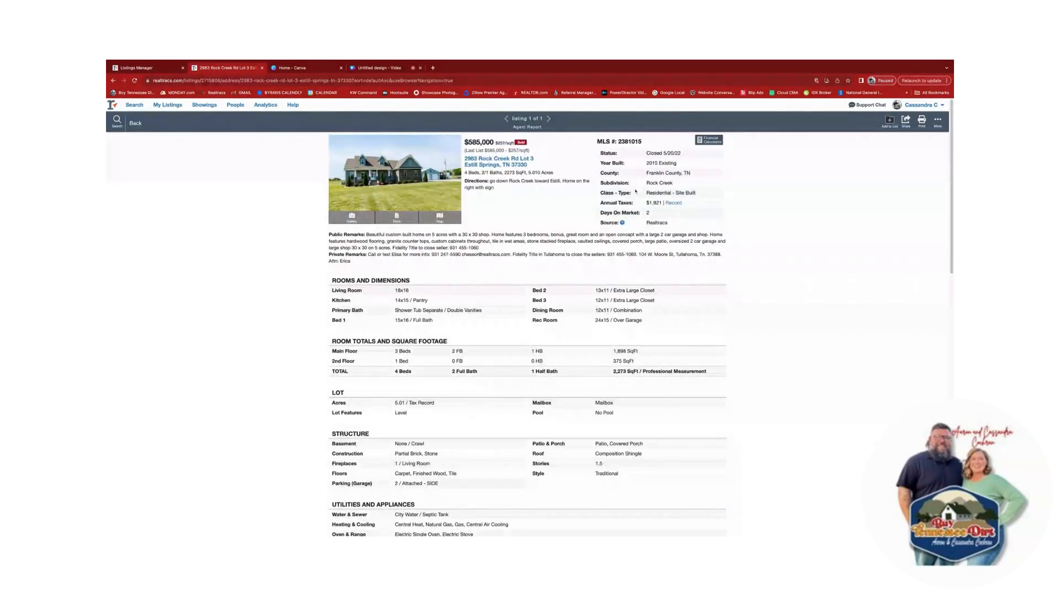
pyautogui.tripleClick(643, 183)
pyautogui.moveTo(108, 62)
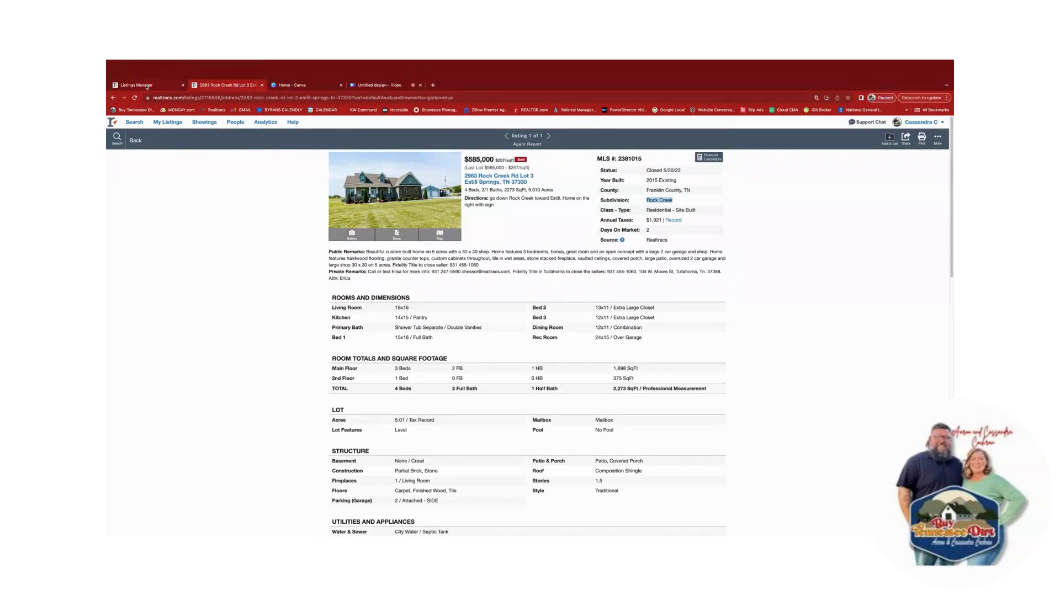
pyautogui.click(145, 85)
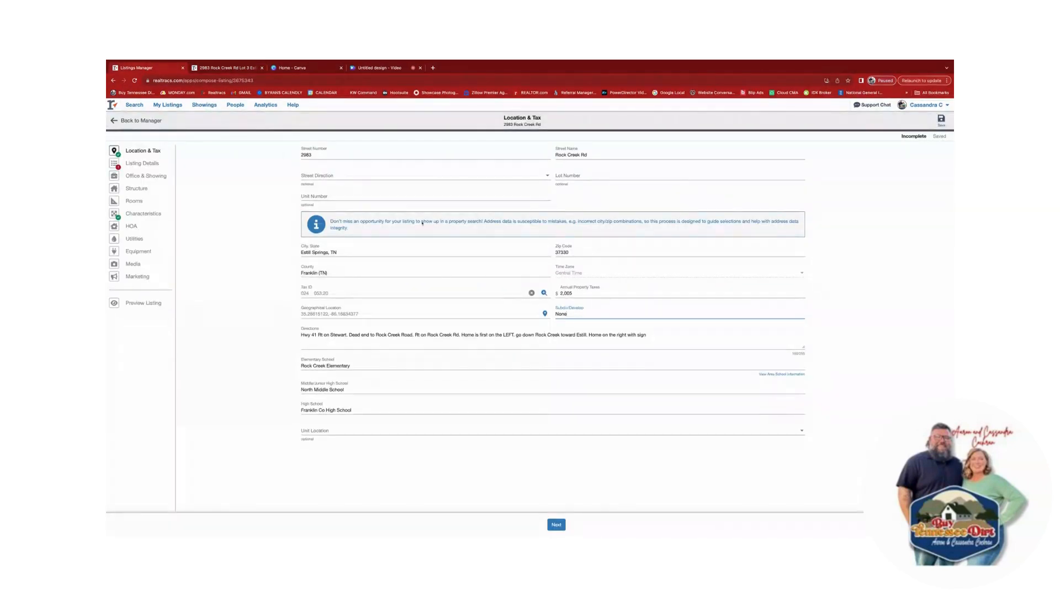
# - Replace None with Rock Creek in Subdiv/Develop and continue to Listing Details
pyautogui.doubleClick(569, 314)
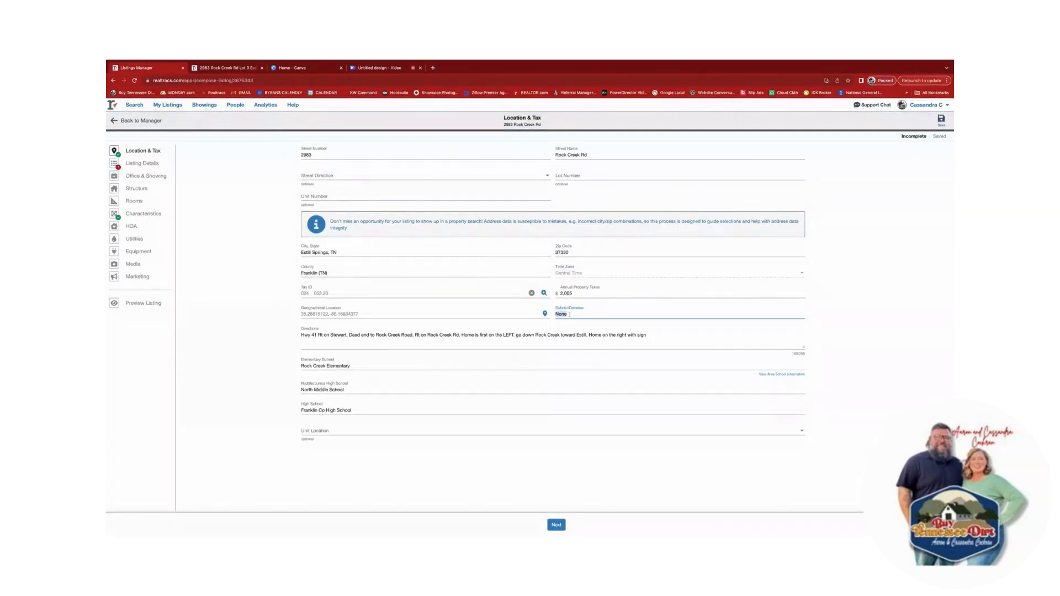
pyautogui.write('Rock Creek')
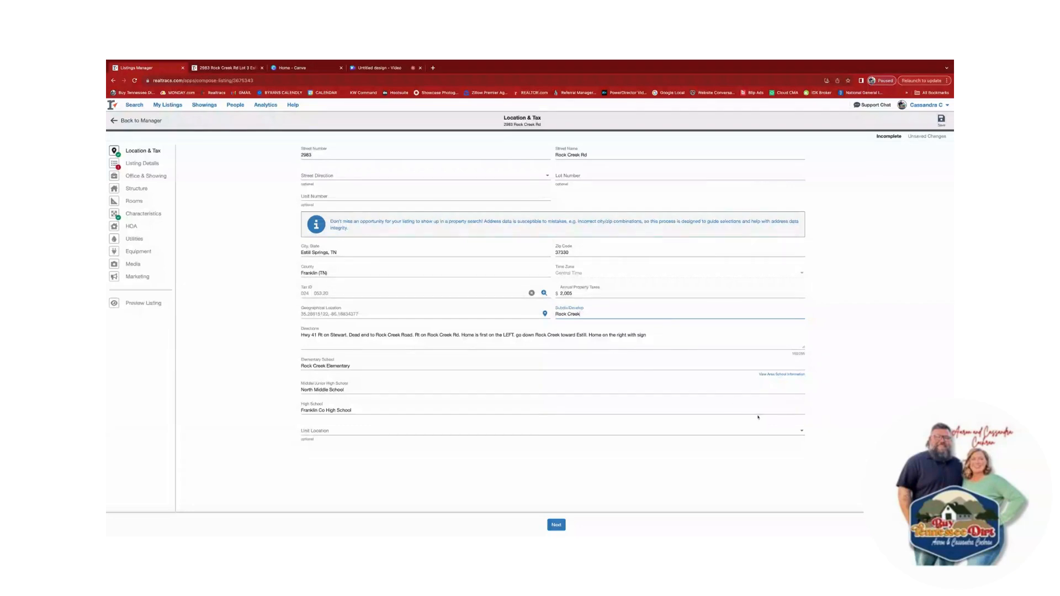
pyautogui.click(561, 525)
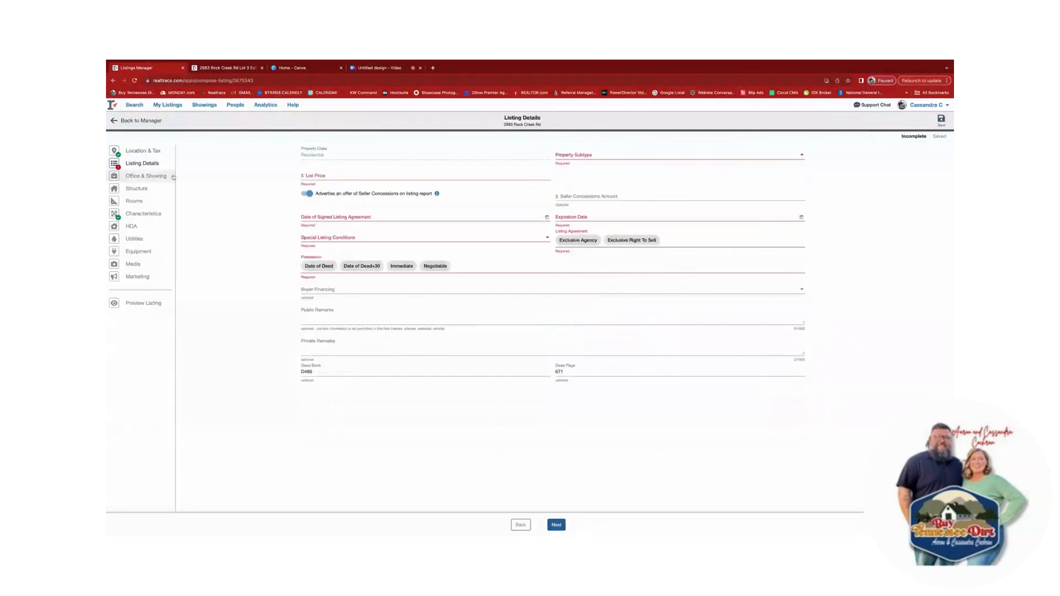
# - Enter a list price of 750,000 and choose Site Built as the property subtype
pyautogui.click(324, 175)
pyautogui.write('75000')
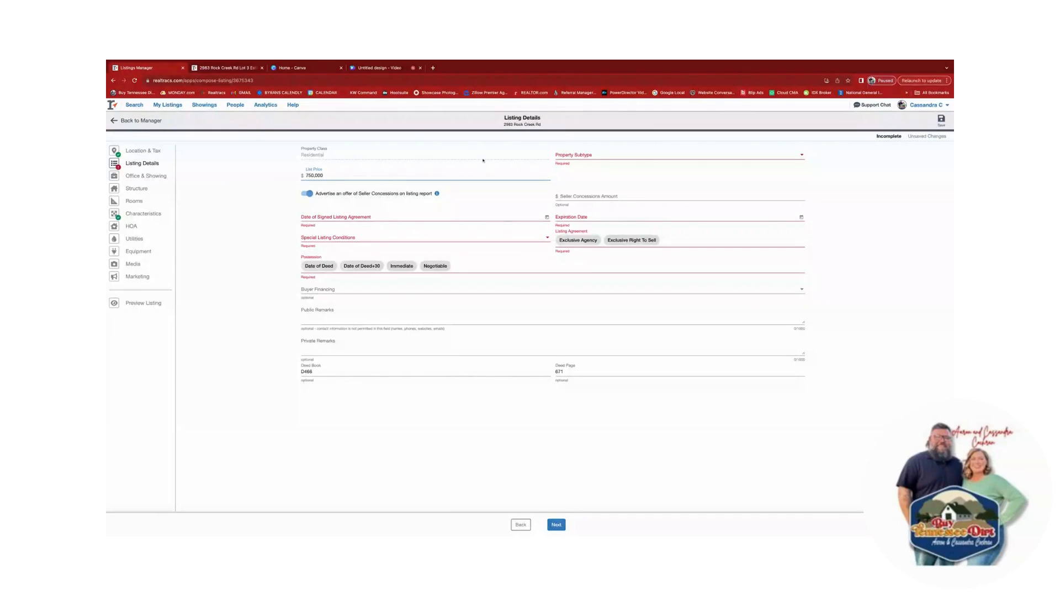
pyautogui.click(564, 160)
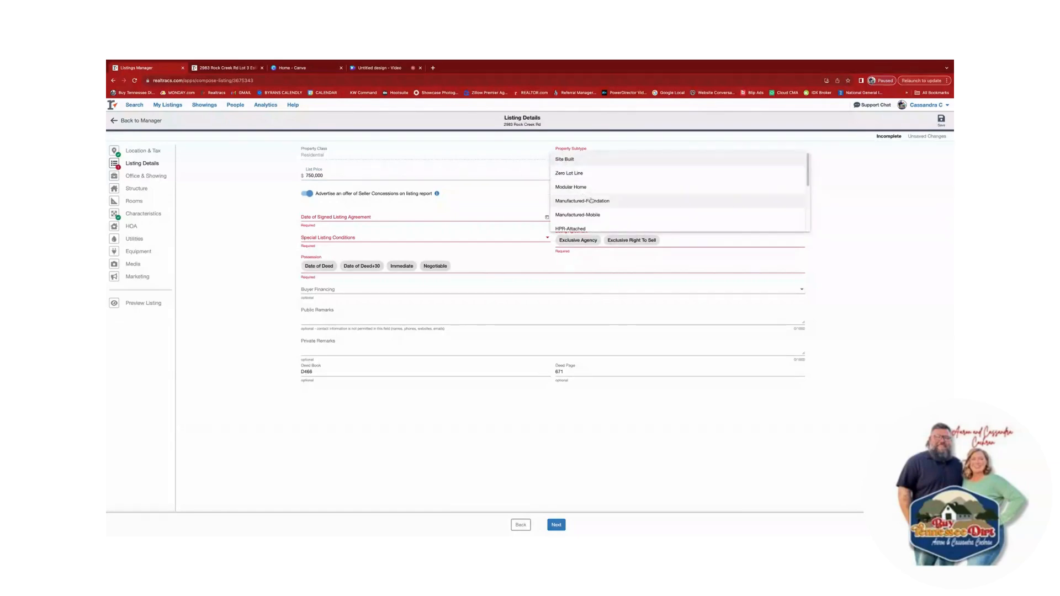
pyautogui.click(576, 159)
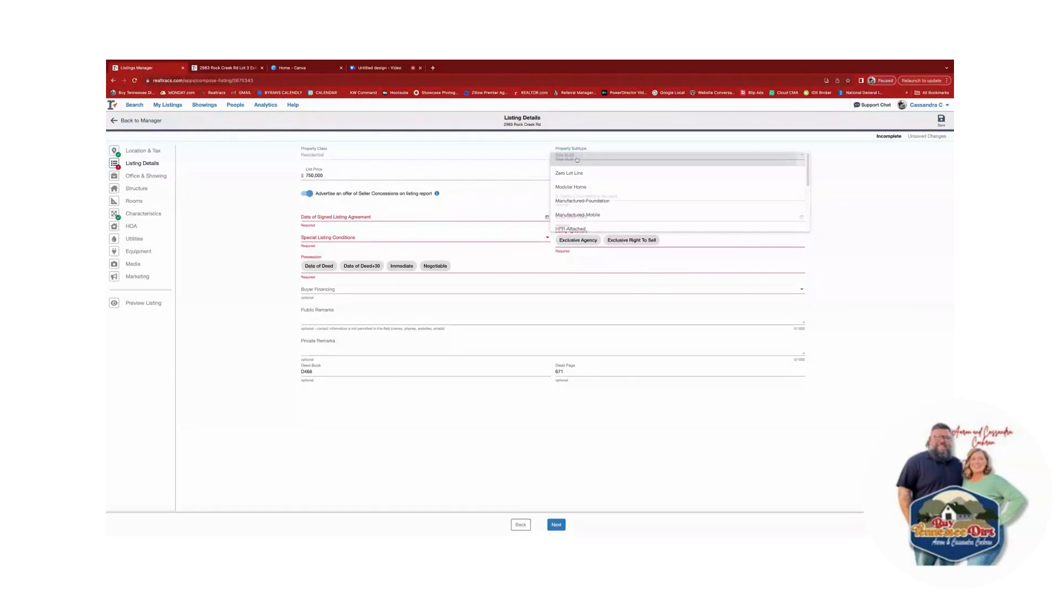
pyautogui.click(578, 158)
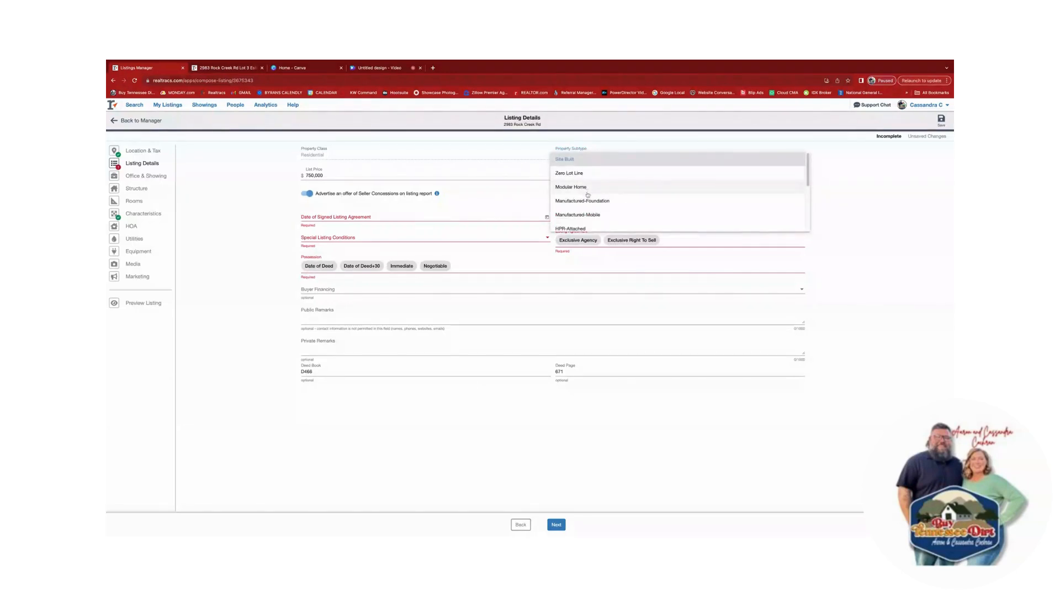
pyautogui.scroll(-2, 588, 215)
pyautogui.scroll(2, 588, 214)
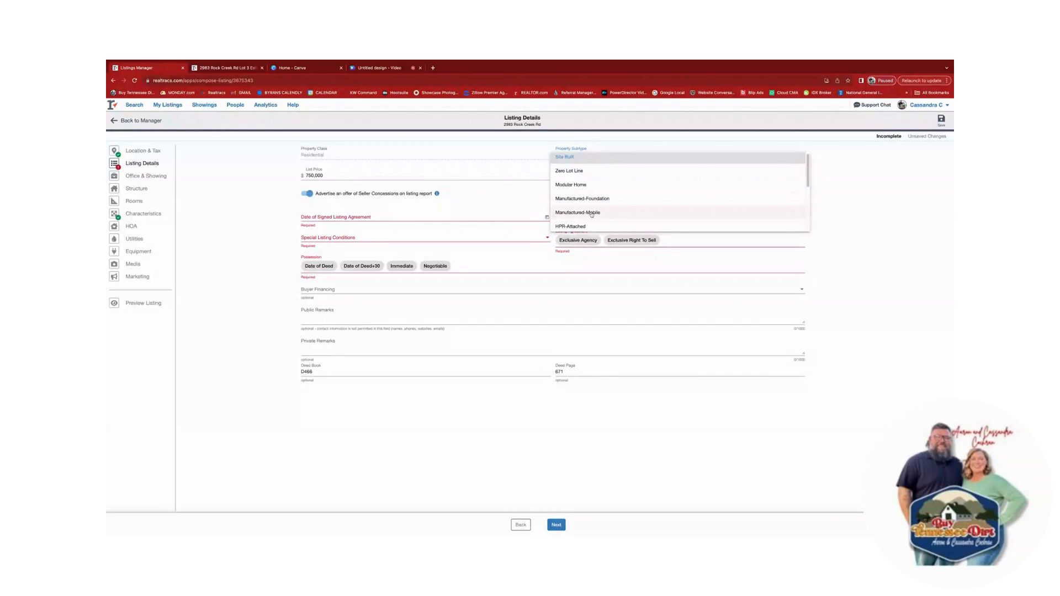
pyautogui.scroll(-5, 591, 214)
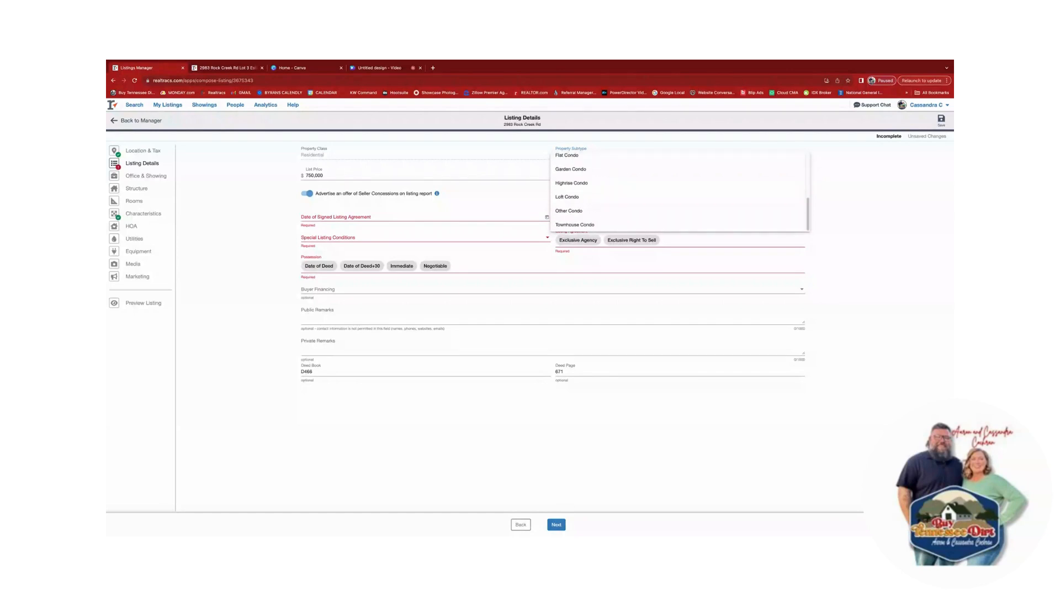
pyautogui.click(533, 189)
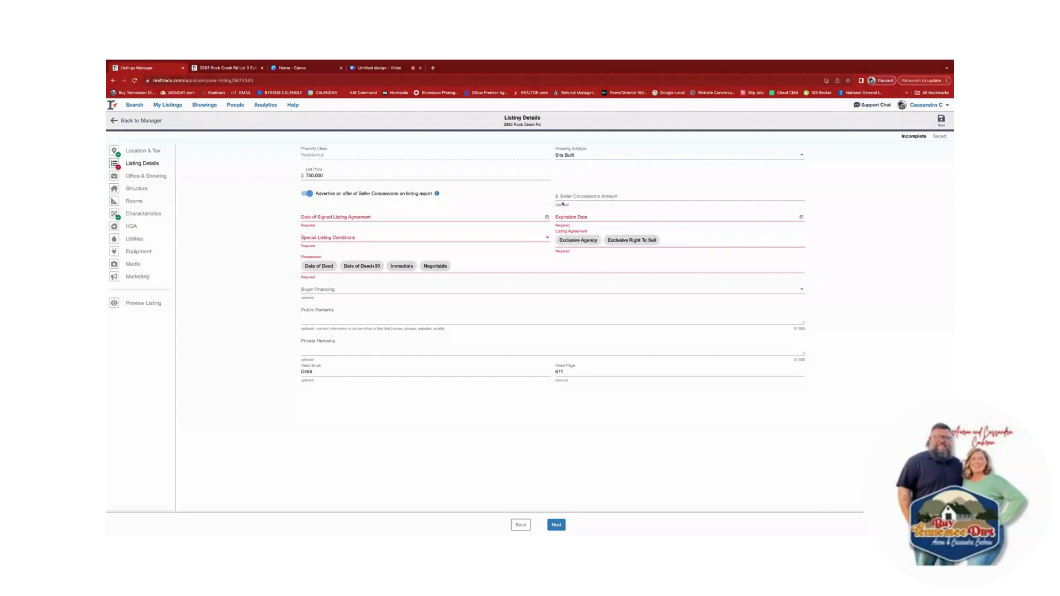
# - Enter 5,000 seller concessions and set the signed listing agreement date to 07/19/2024
pyautogui.click(568, 197)
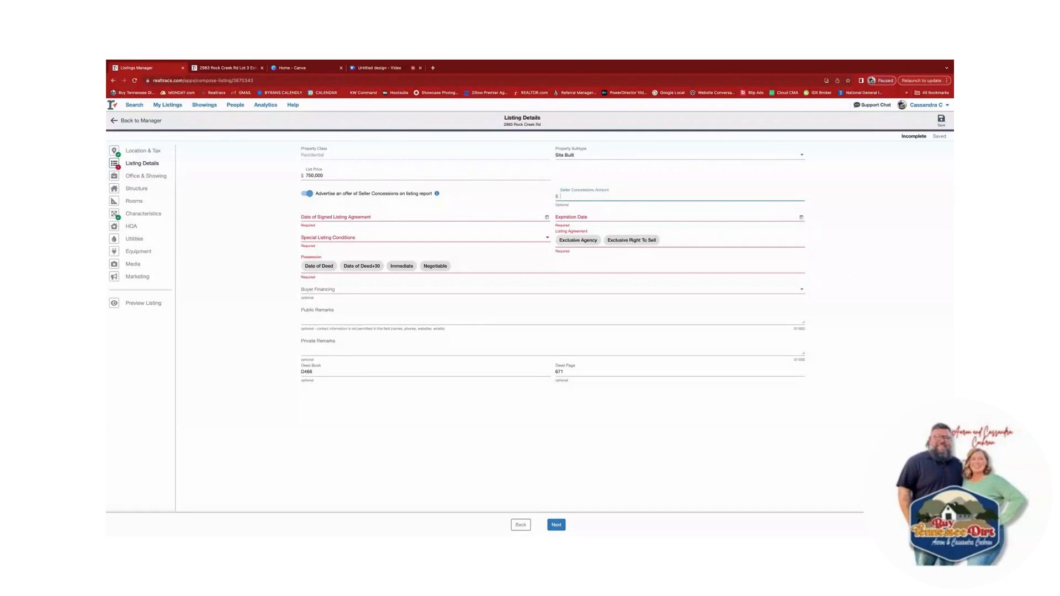
pyautogui.write('5,000')
pyautogui.click(371, 216)
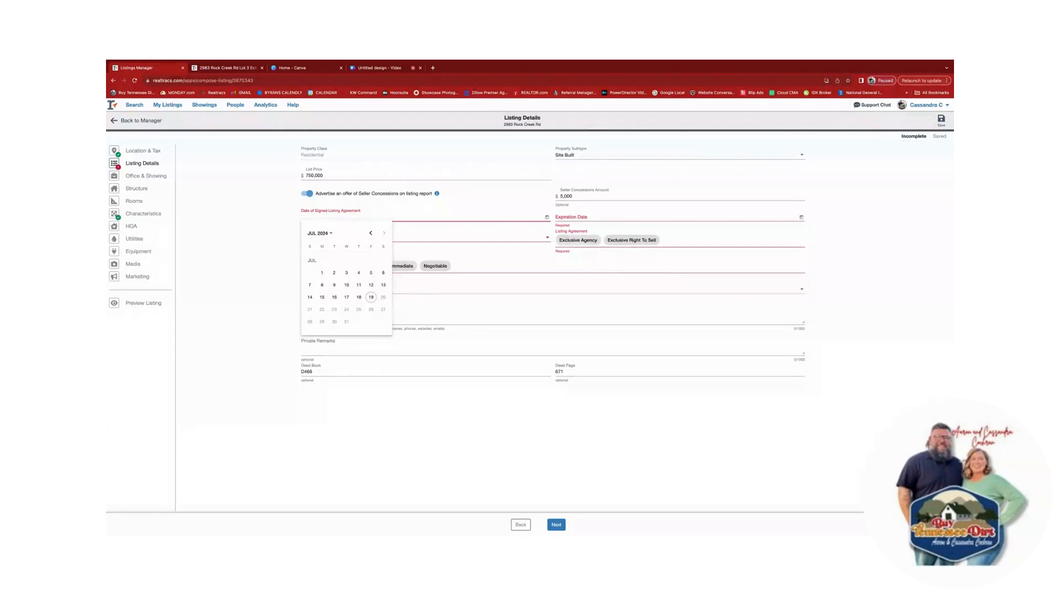
pyautogui.click(371, 297)
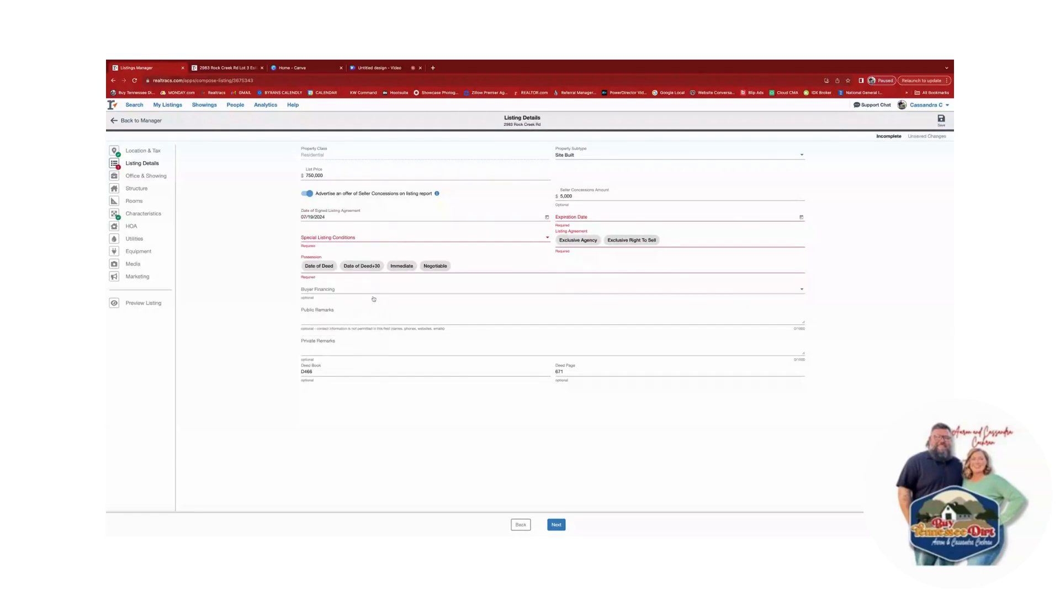
# - Set the listing expiration date to 01/20/2025
pyautogui.click(576, 218)
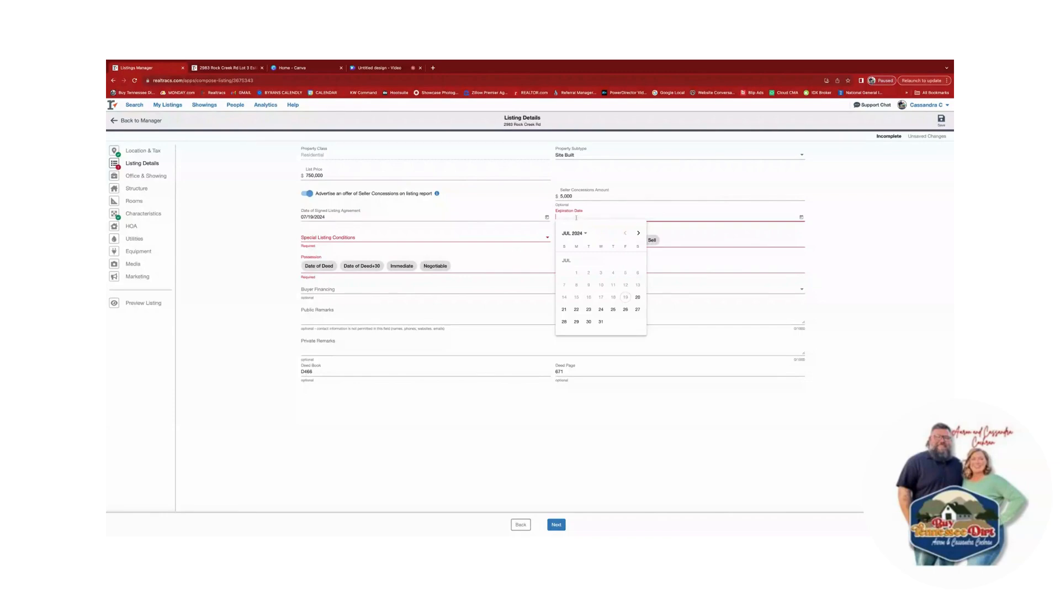
pyautogui.click(638, 233)
pyautogui.click(638, 233)
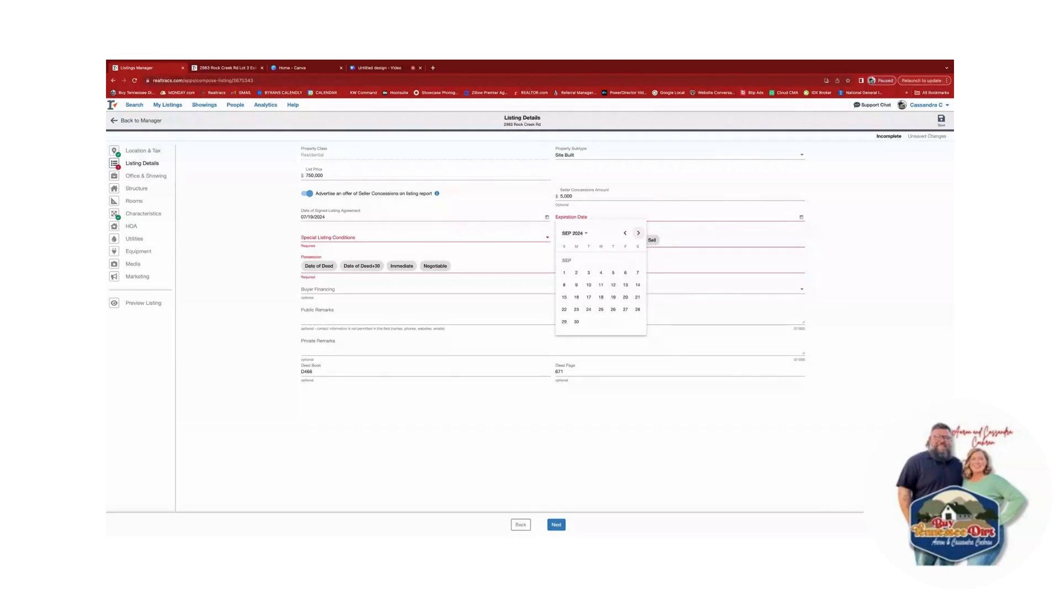
pyautogui.click(638, 232)
pyautogui.click(638, 233)
pyautogui.click(638, 233)
pyautogui.click(577, 297)
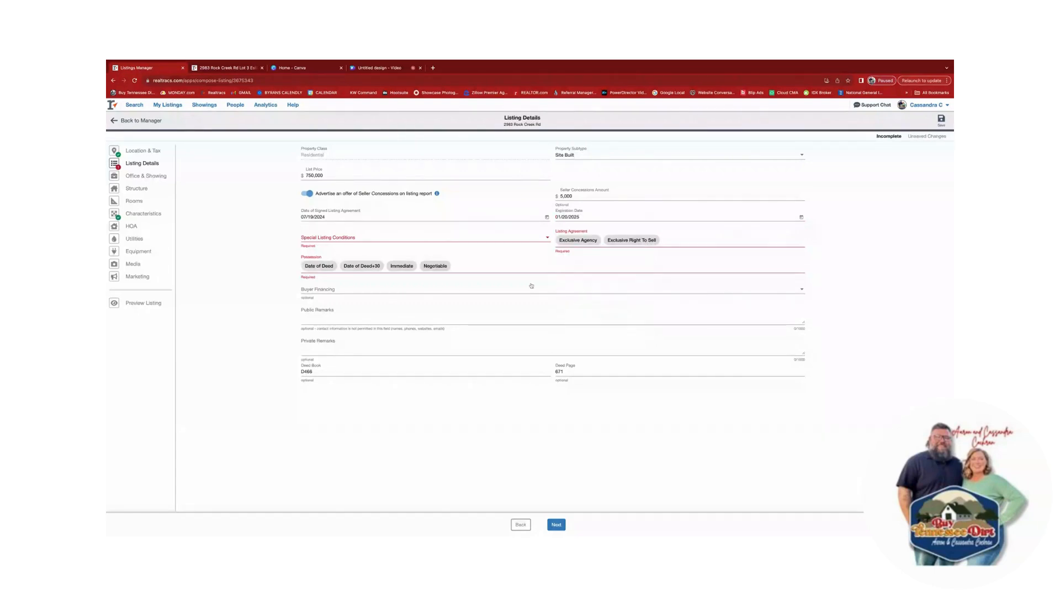
# - Tick Standard under Special Listing Conditions and choose Exclusive Right To Sell for Listing Agreement
pyautogui.click(394, 241)
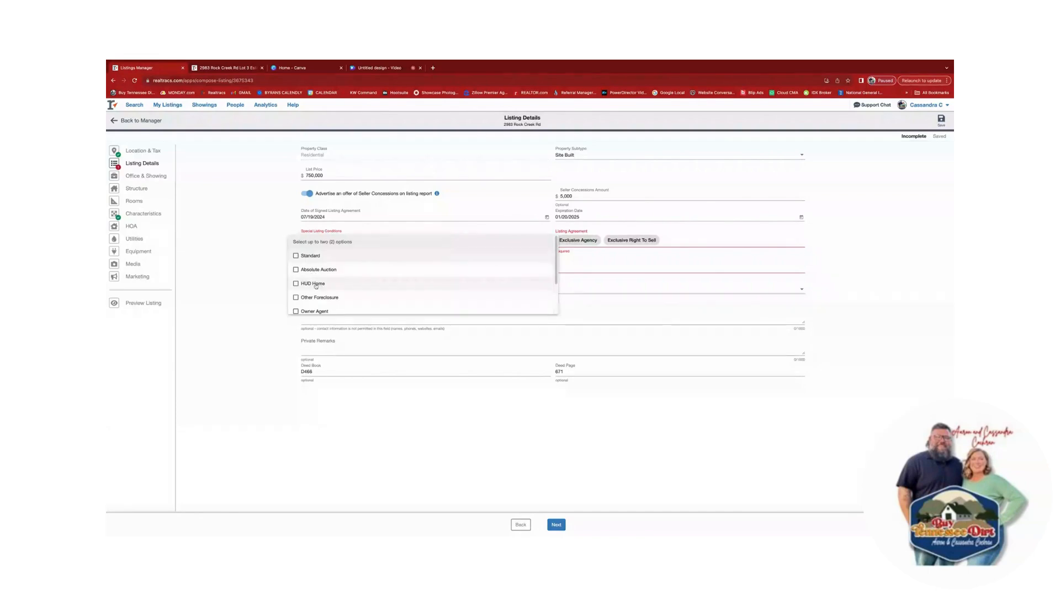
pyautogui.scroll(-2, 316, 286)
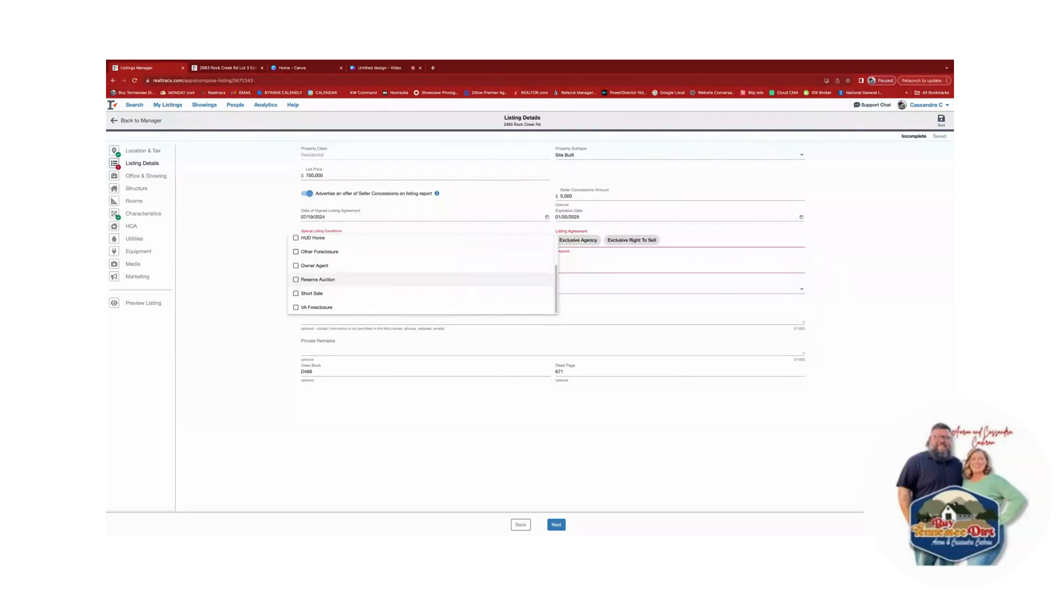
pyautogui.scroll(3, 308, 287)
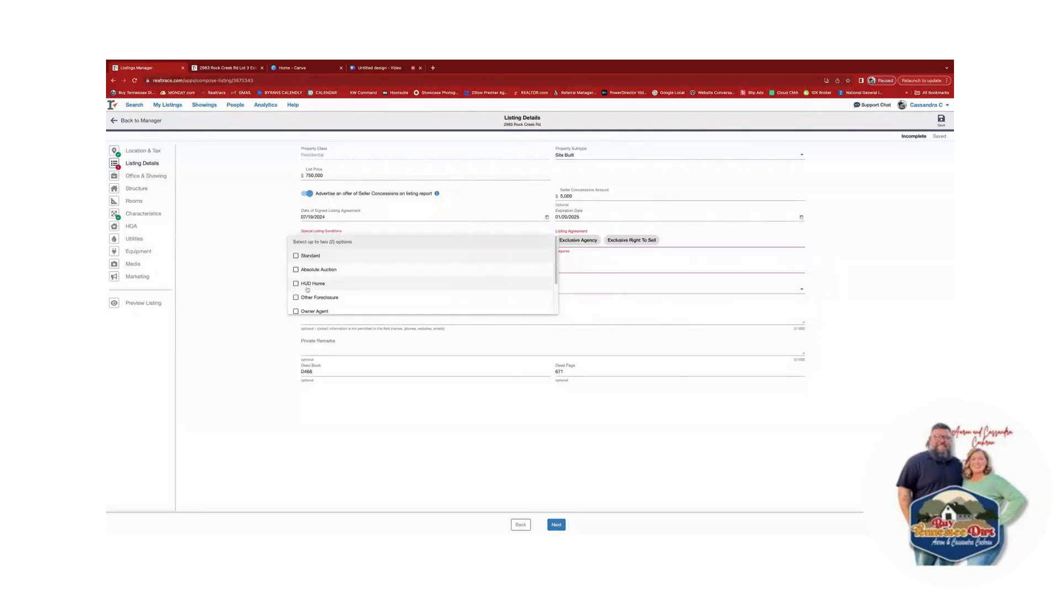
pyautogui.click(295, 256)
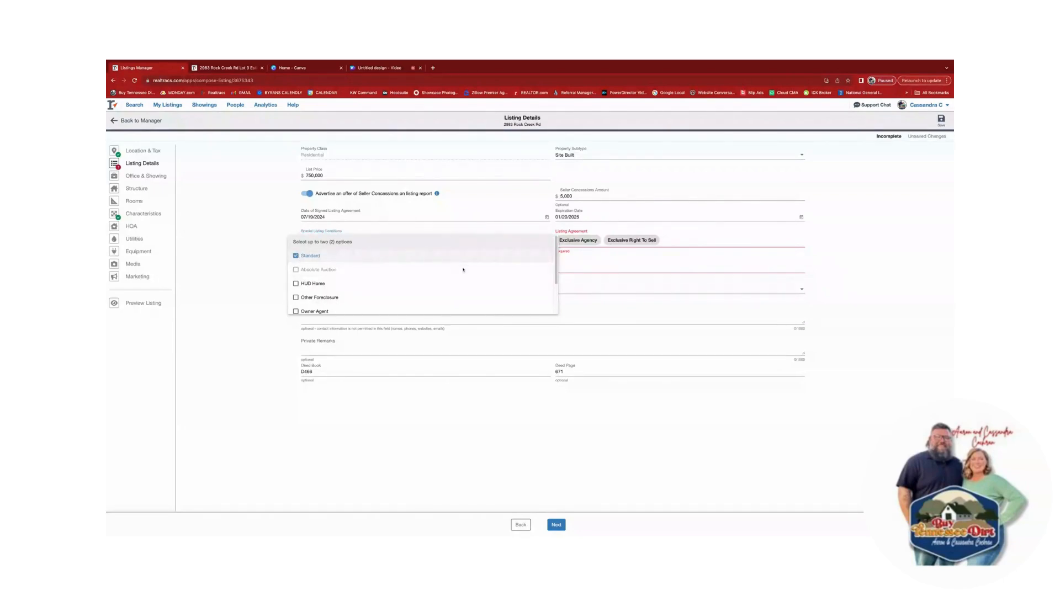
pyautogui.click(380, 225)
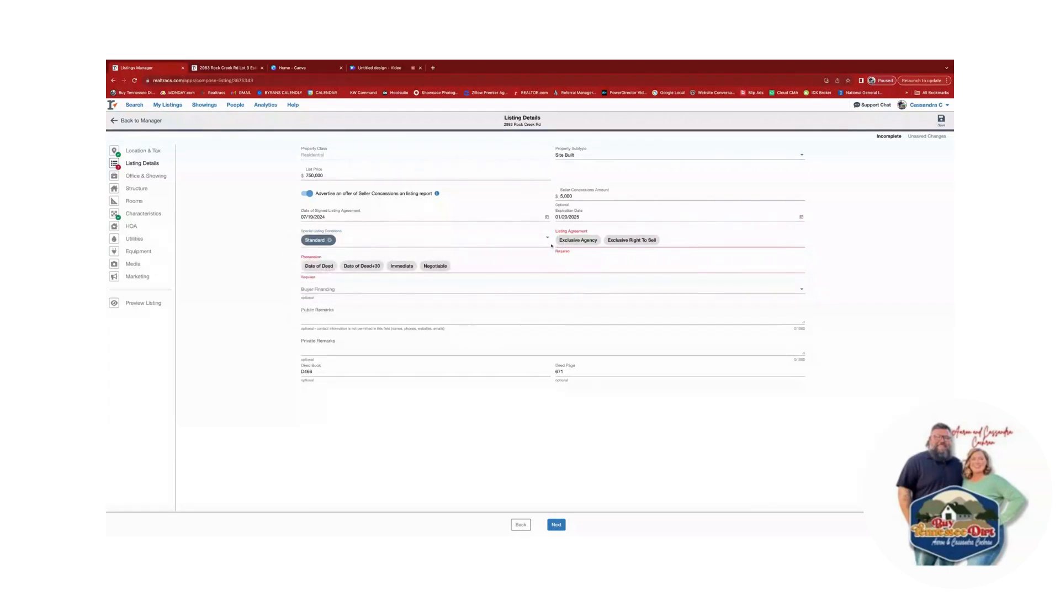
pyautogui.click(624, 241)
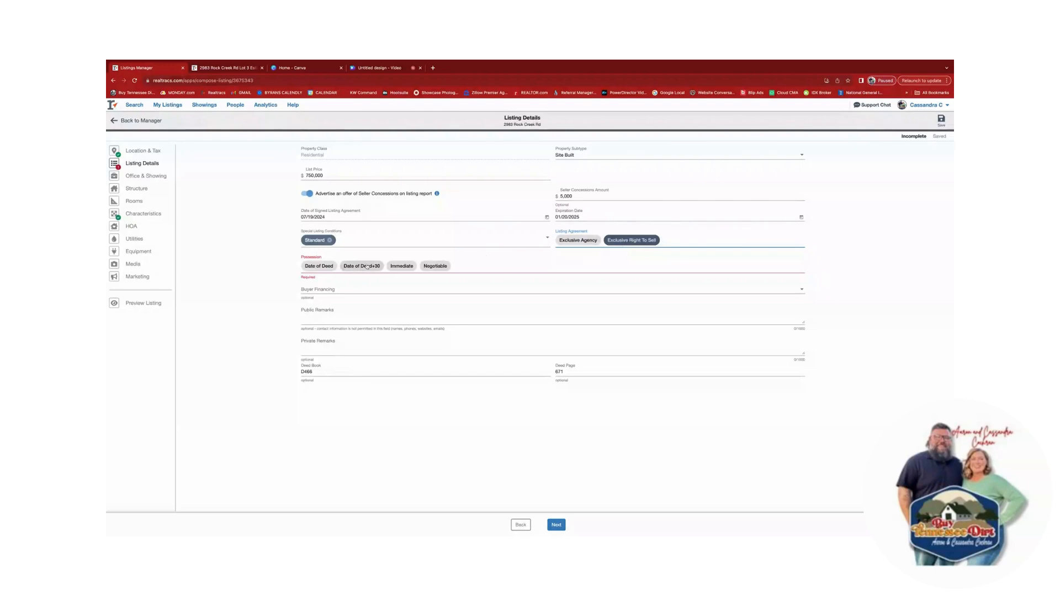
# - Set Possession to Date of Deed and bring up the Buyer Financing choices
pyautogui.click(320, 266)
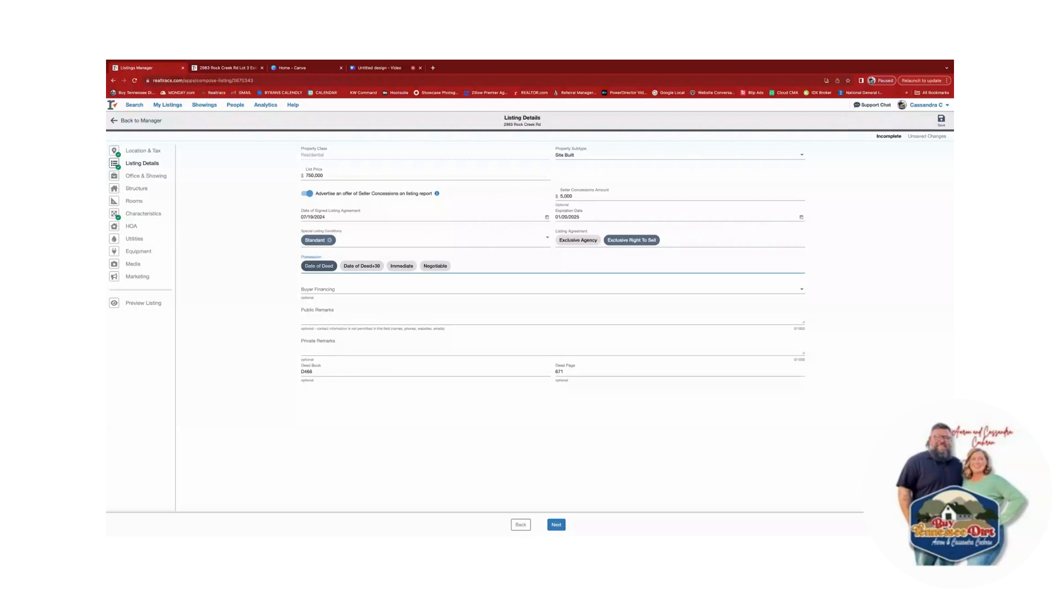
pyautogui.click(340, 290)
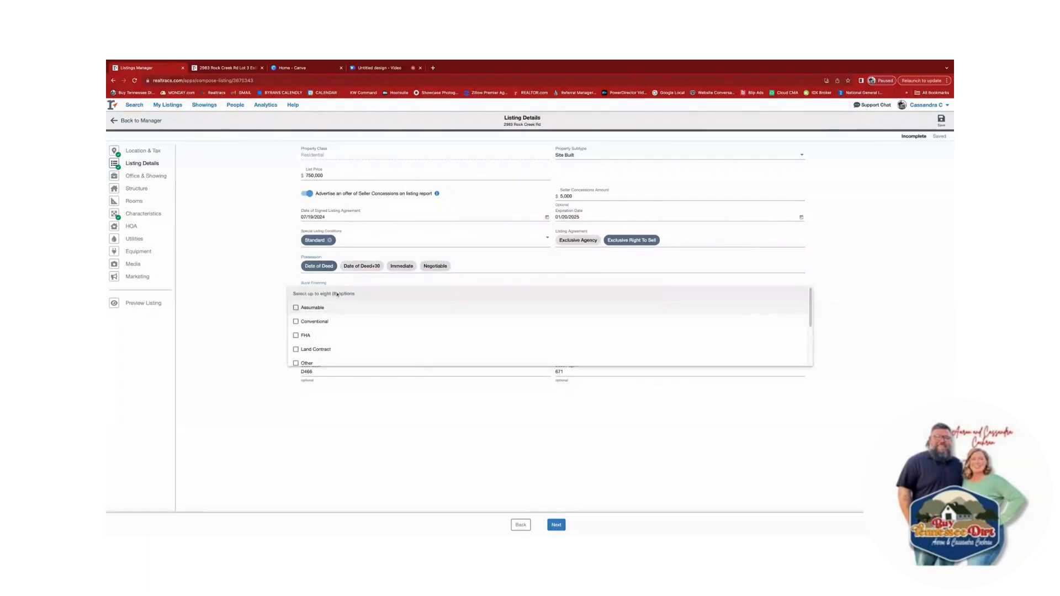
# - Tick Conventional, FHA, USDA/Rural and VA in the Buyer Financing list
pyautogui.click(299, 284)
pyautogui.click(323, 289)
pyautogui.click(296, 322)
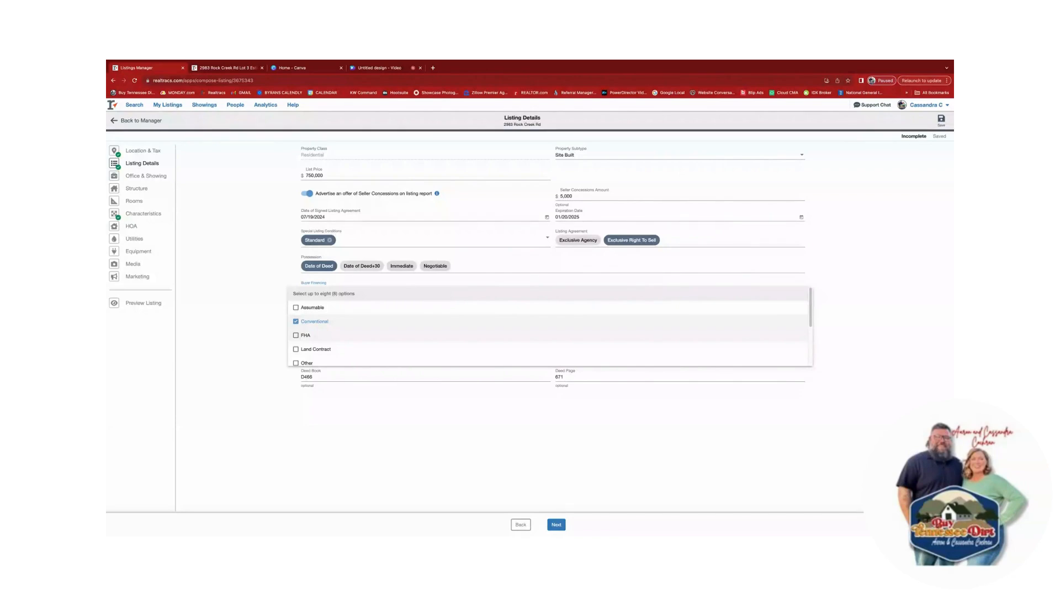
pyautogui.click(315, 340)
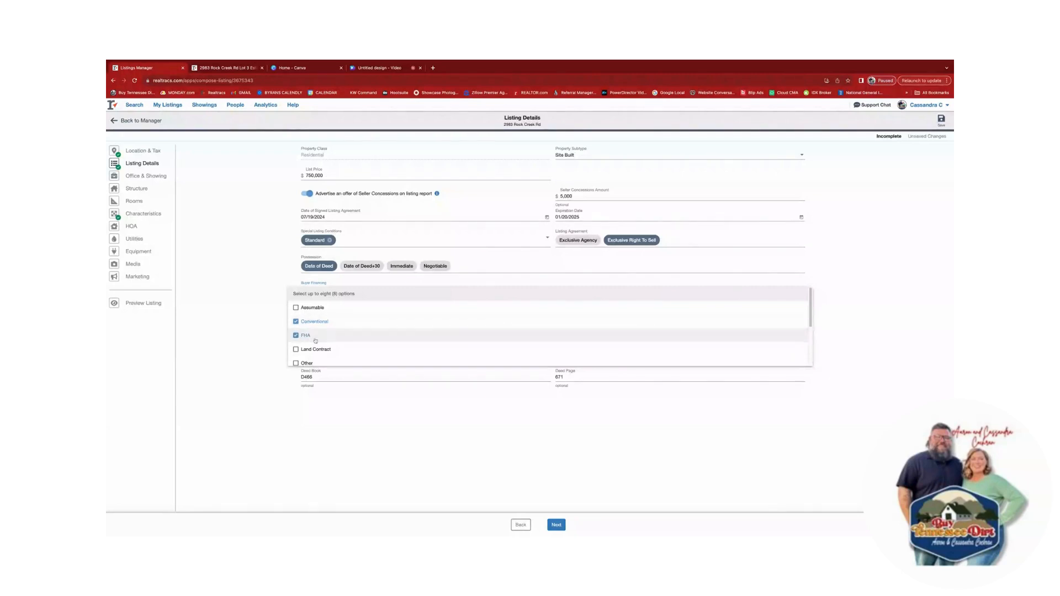
pyautogui.scroll(-2, 315, 341)
pyautogui.click(295, 359)
pyautogui.scroll(2, 322, 345)
pyautogui.scroll(1, 322, 345)
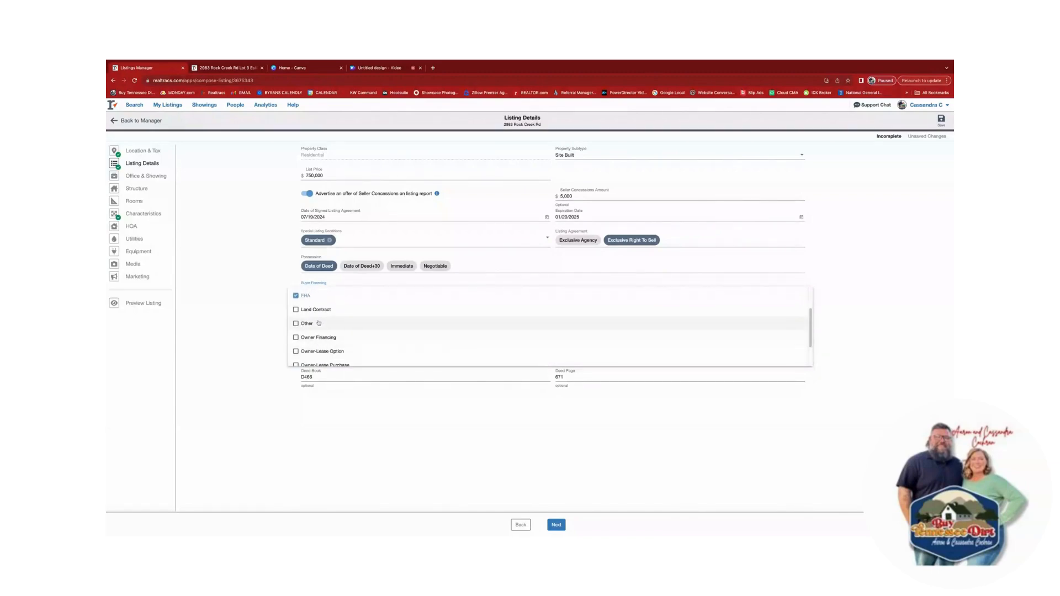
pyautogui.scroll(-3, 319, 348)
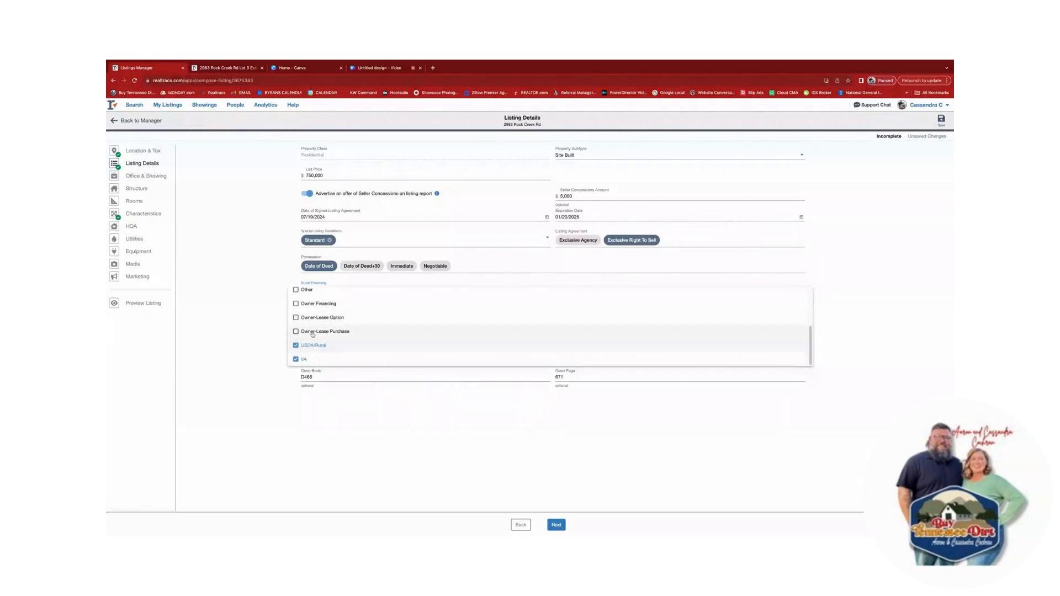
pyautogui.click(282, 317)
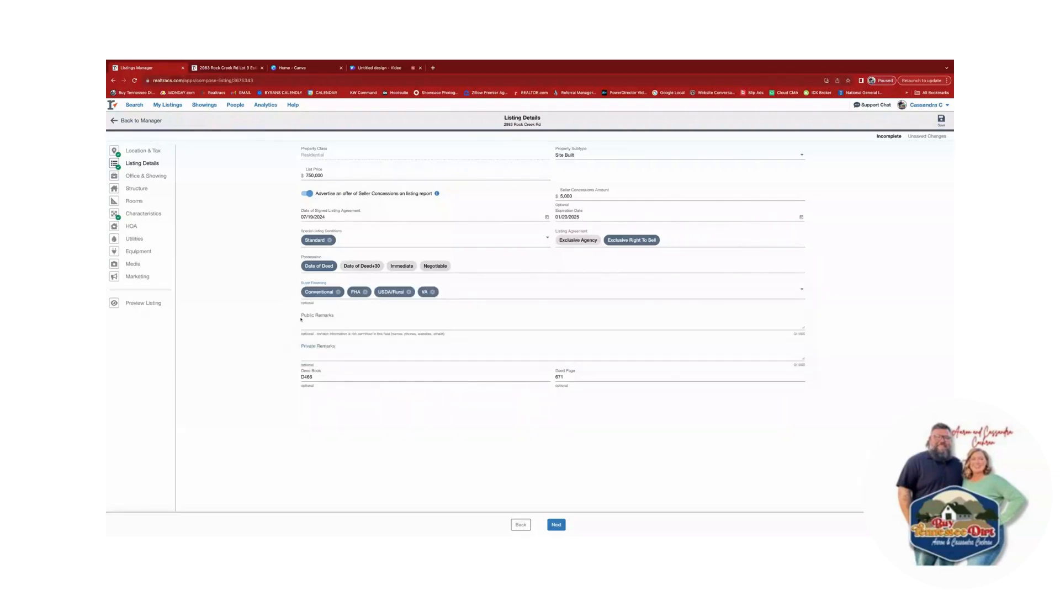
pyautogui.click(307, 322)
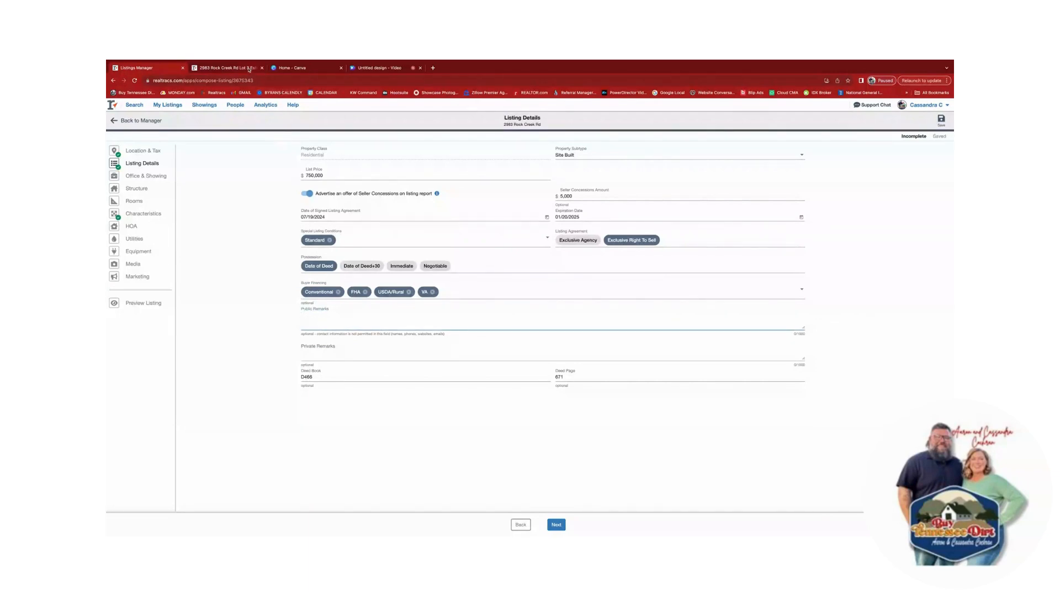
pyautogui.click(294, 71)
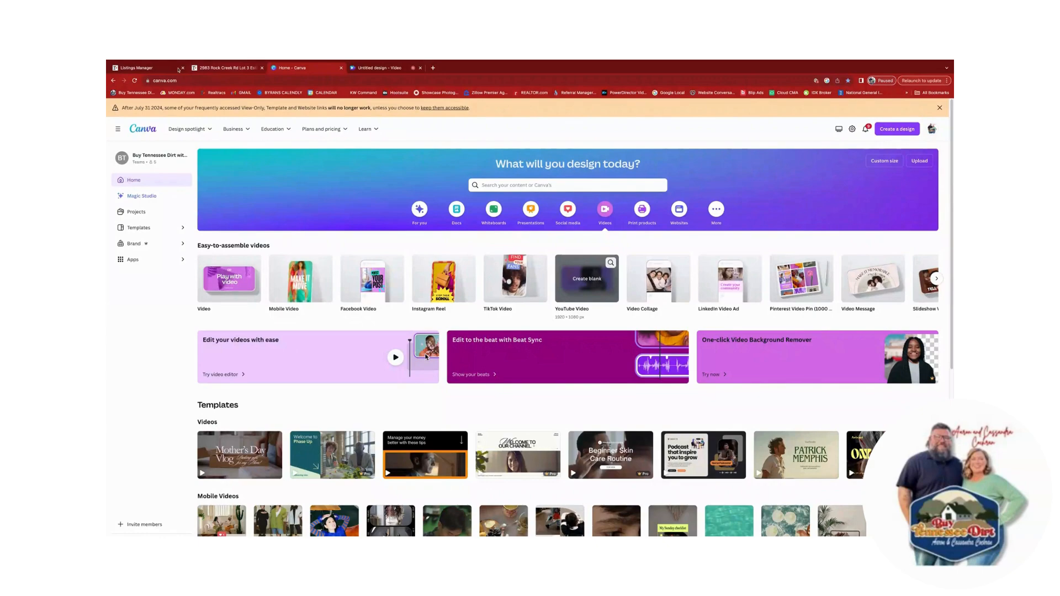
pyautogui.click(205, 68)
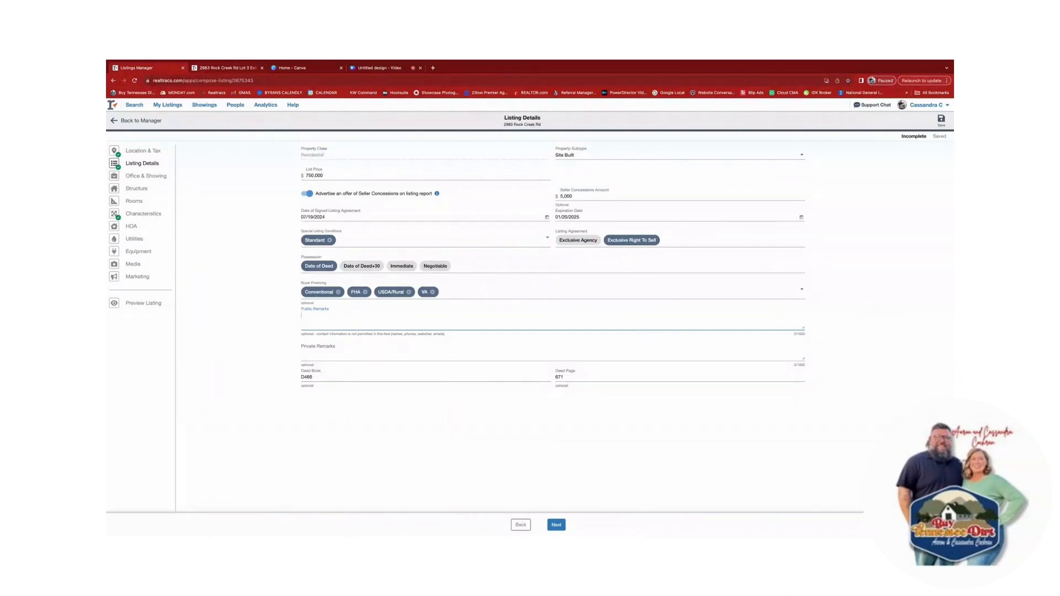
pyautogui.click(226, 68)
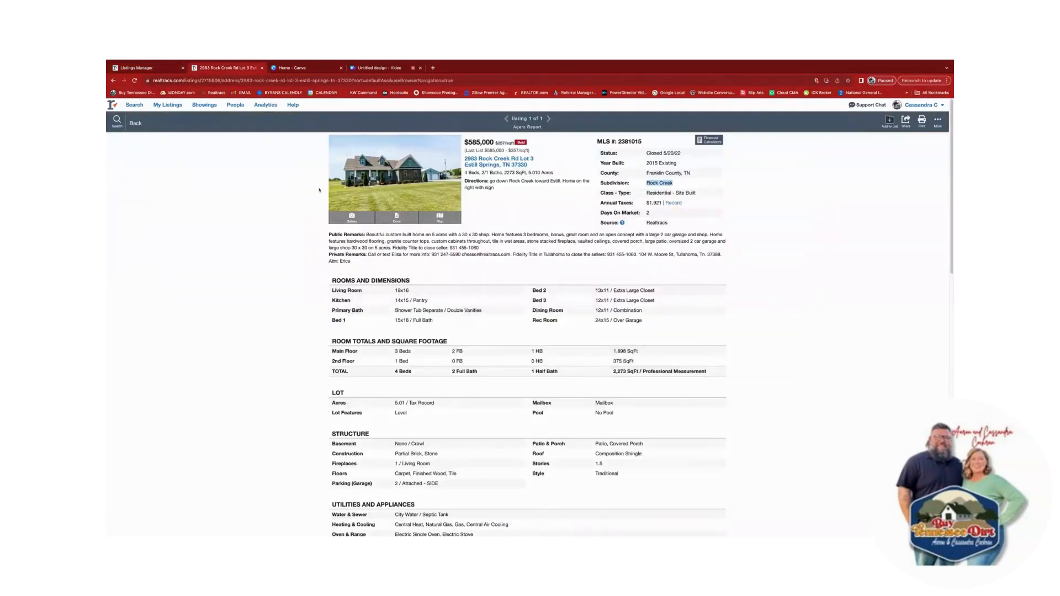
pyautogui.moveTo(366, 235); pyautogui.dragTo(390, 248)
pyautogui.hotkey('ctrl', 'c')
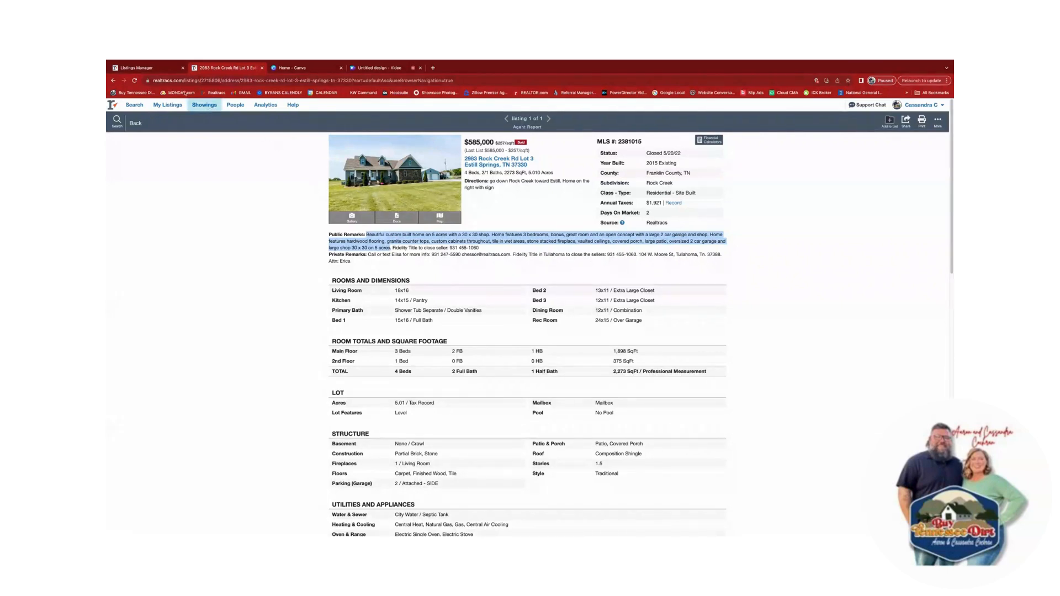
pyautogui.click(167, 70)
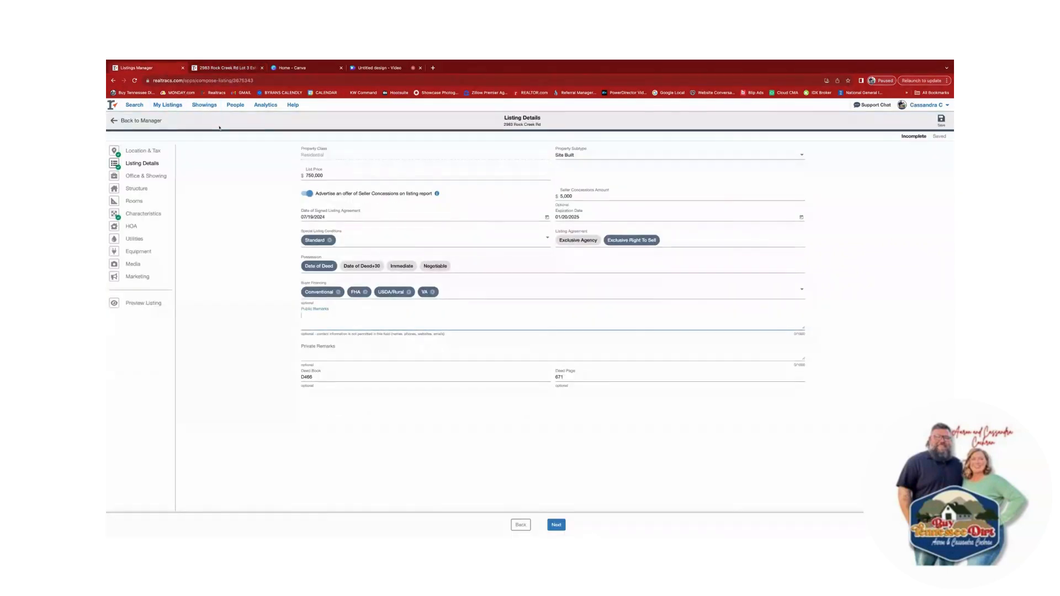
pyautogui.hotkey('ctrl', 'v')
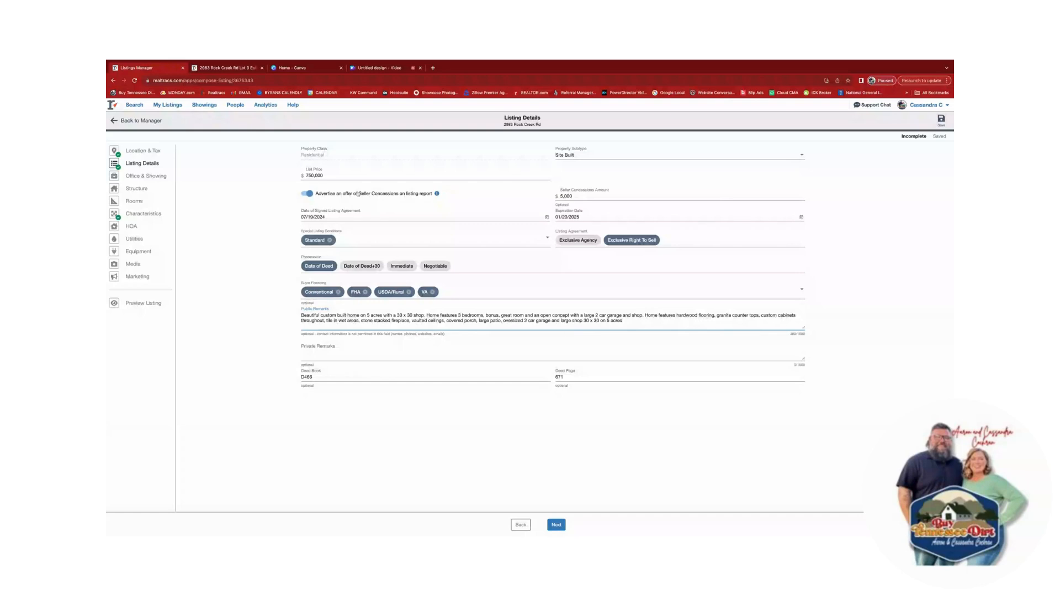
pyautogui.click(229, 68)
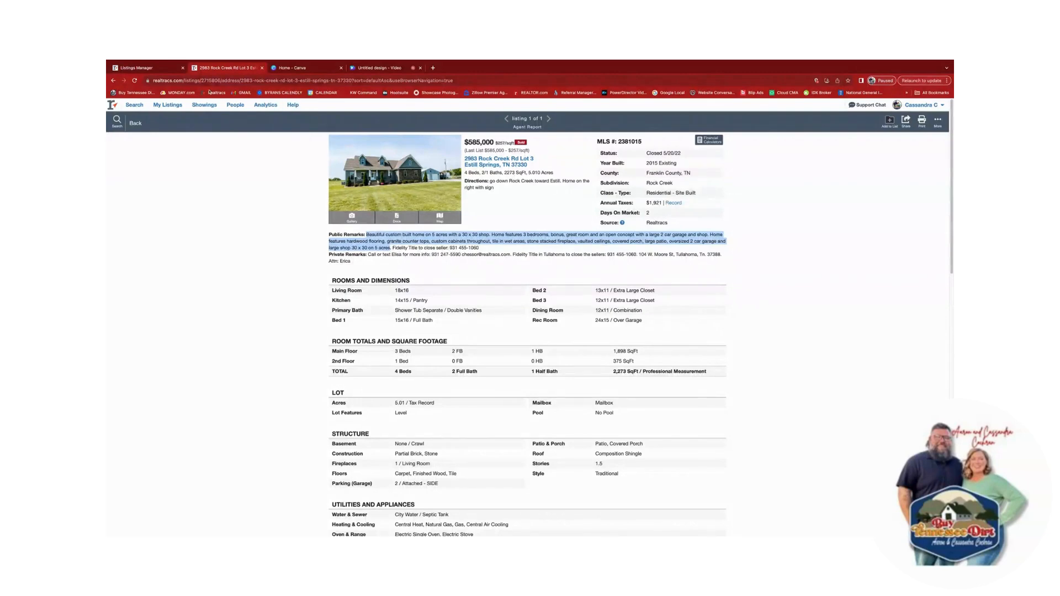
pyautogui.click(159, 68)
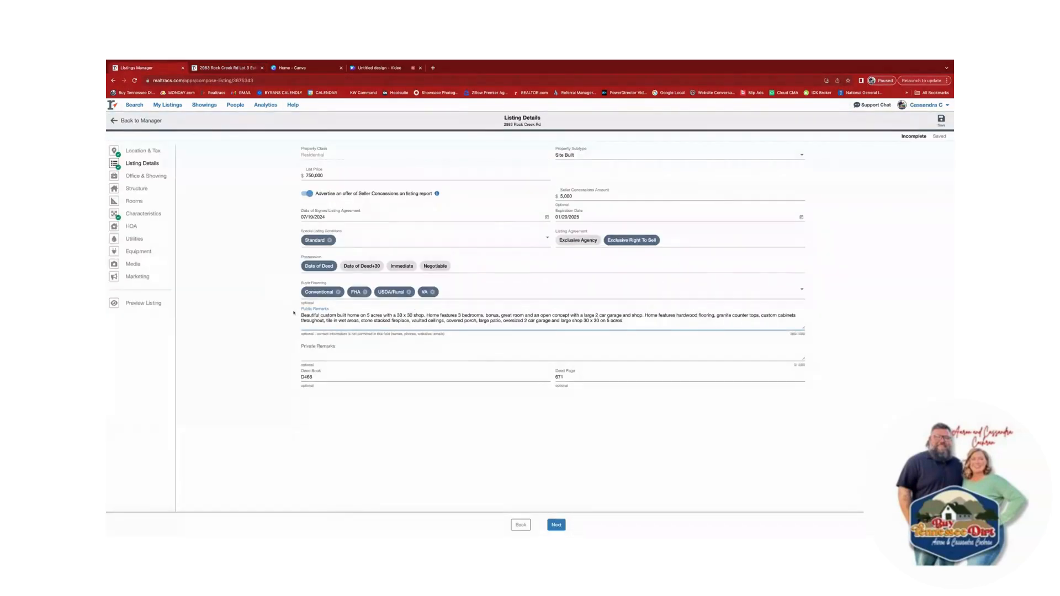
# - Write Private Remarks about the fenced yard, not feeding the cows, and a $5000.00 buyer commission
pyautogui.click(314, 350)
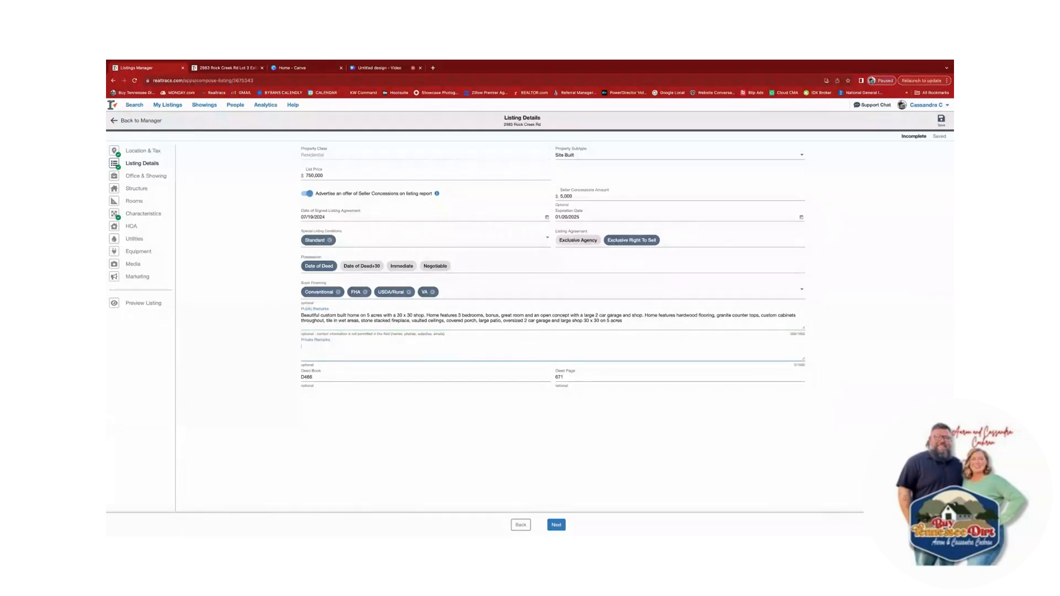
pyautogui.write('Seller has dog in f')
pyautogui.write('enced yard please done')
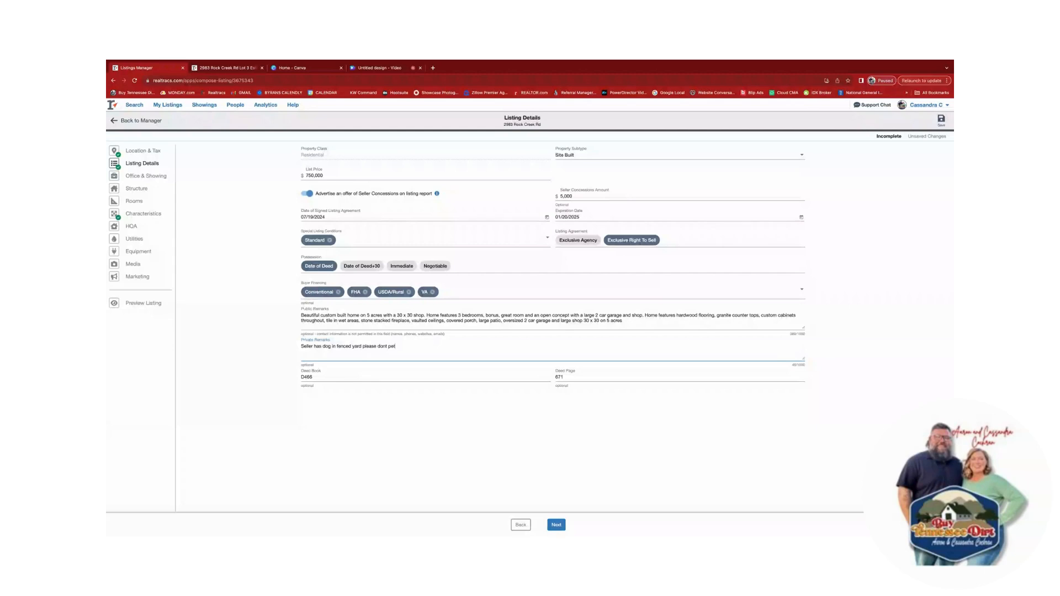
pyautogui.write(' Dont feed the cows. Seller willing to pay %$5000.00 in buyers commission.')
pyautogui.click(317, 378)
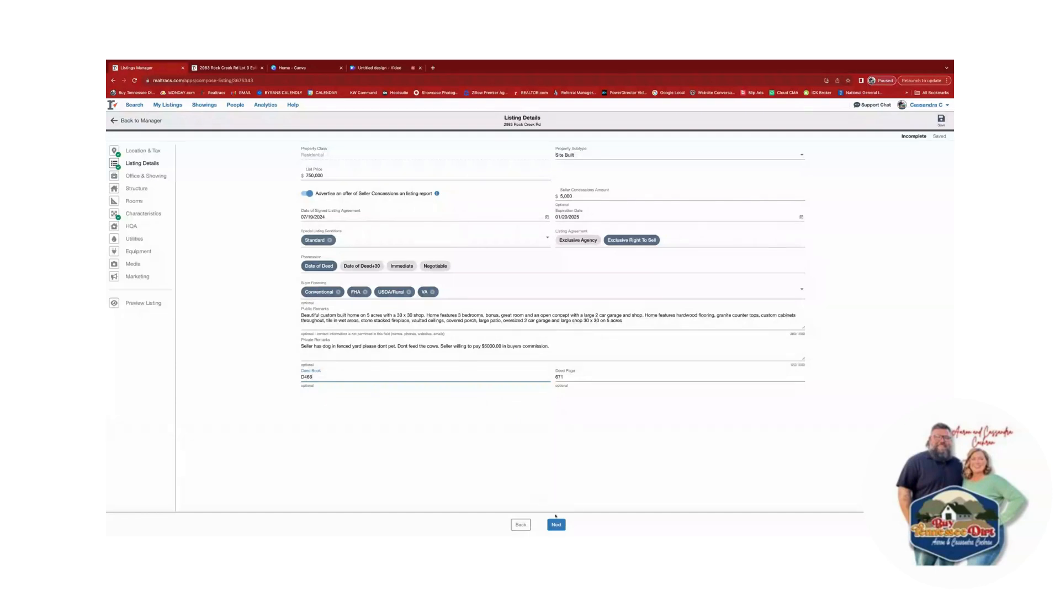
# - Go to the Office & Showing page and start on the co-listing agent and buyer broker compensation fields
pyautogui.click(556, 525)
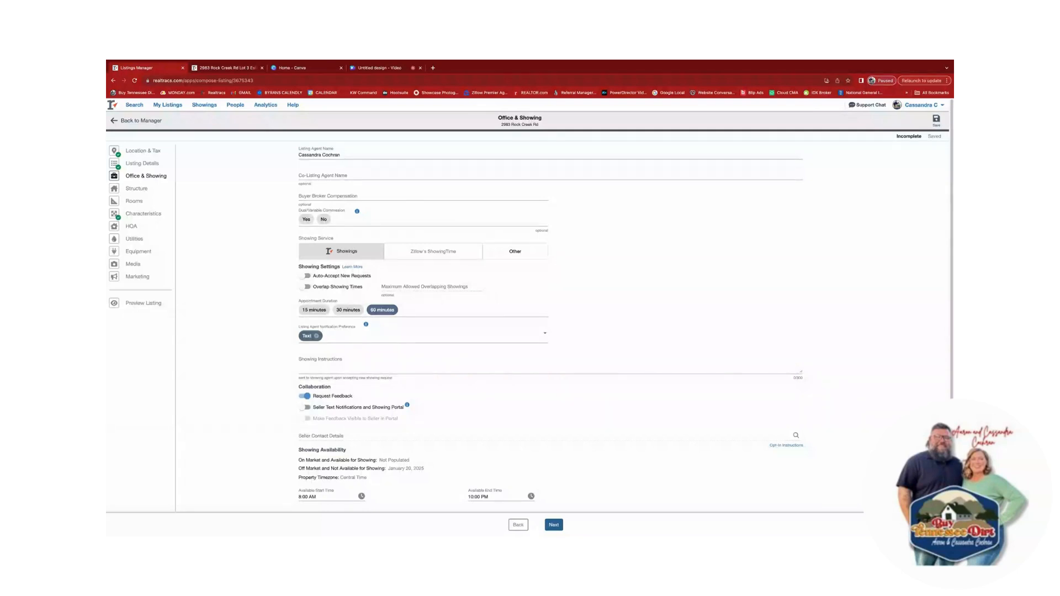
pyautogui.click(326, 176)
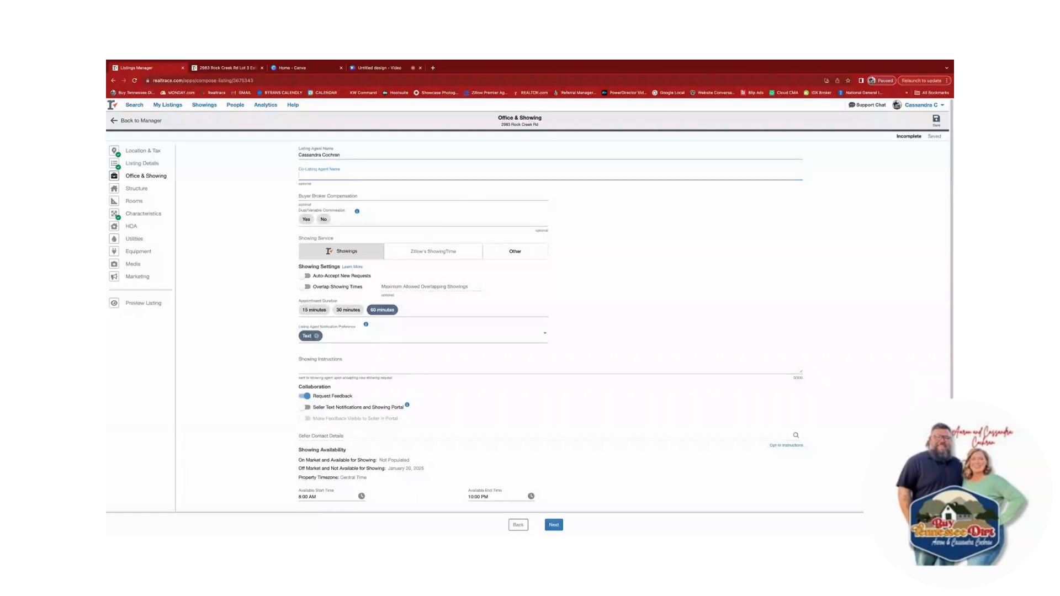
pyautogui.click(317, 196)
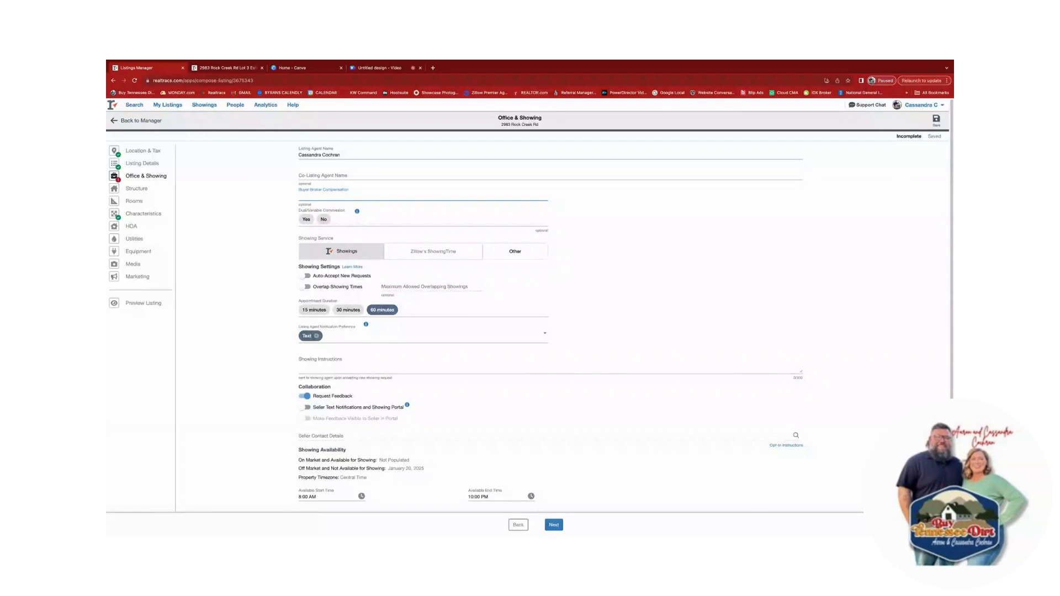
# - Enter 2.5 buyer broker compensation, set Dual/Variable Commission to No, and view its explanation
pyautogui.write('2')
pyautogui.click(324, 219)
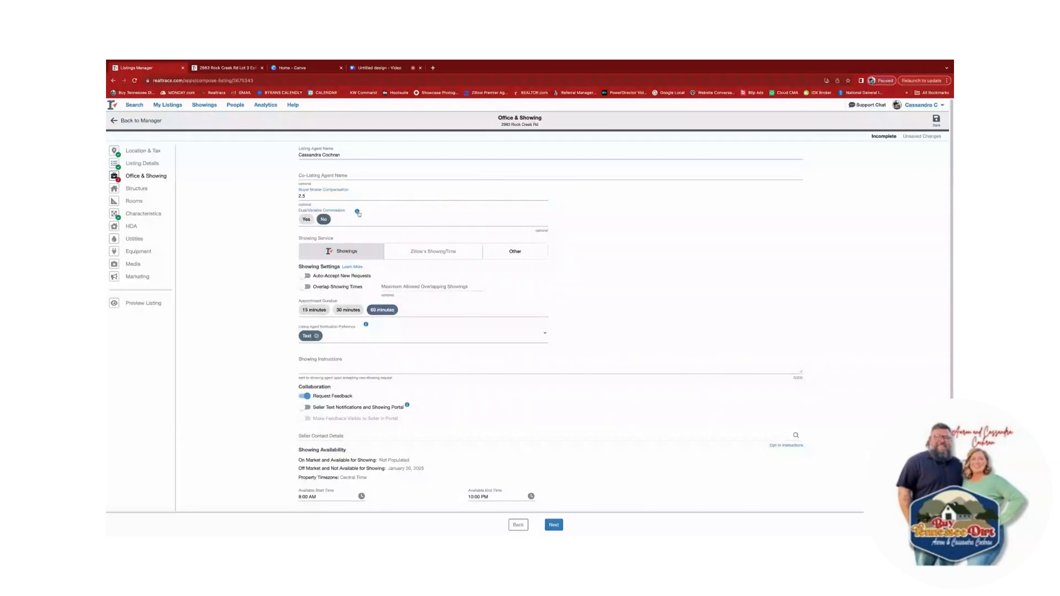
pyautogui.click(358, 212)
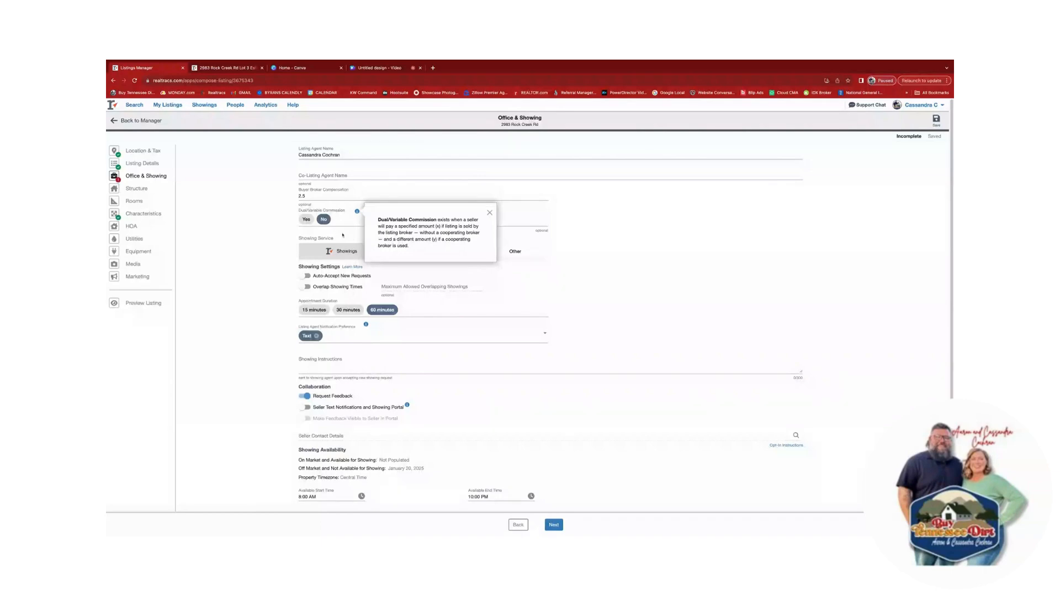
# - Close the Dual/Variable Commission info popover
pyautogui.click(489, 214)
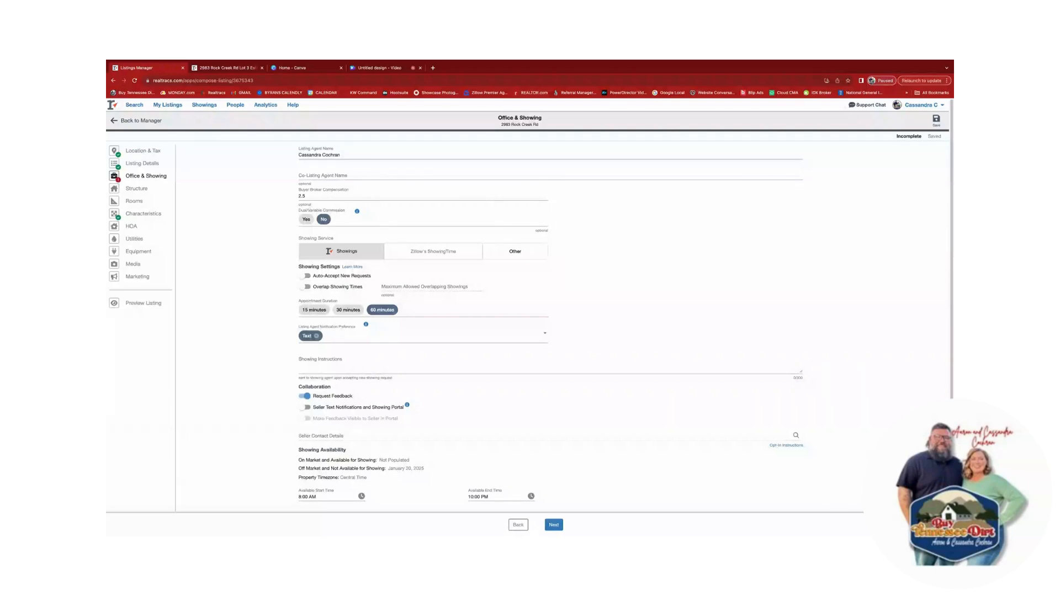
# - Change the showing appointment duration from 60 to 30 minutes
pyautogui.click(353, 310)
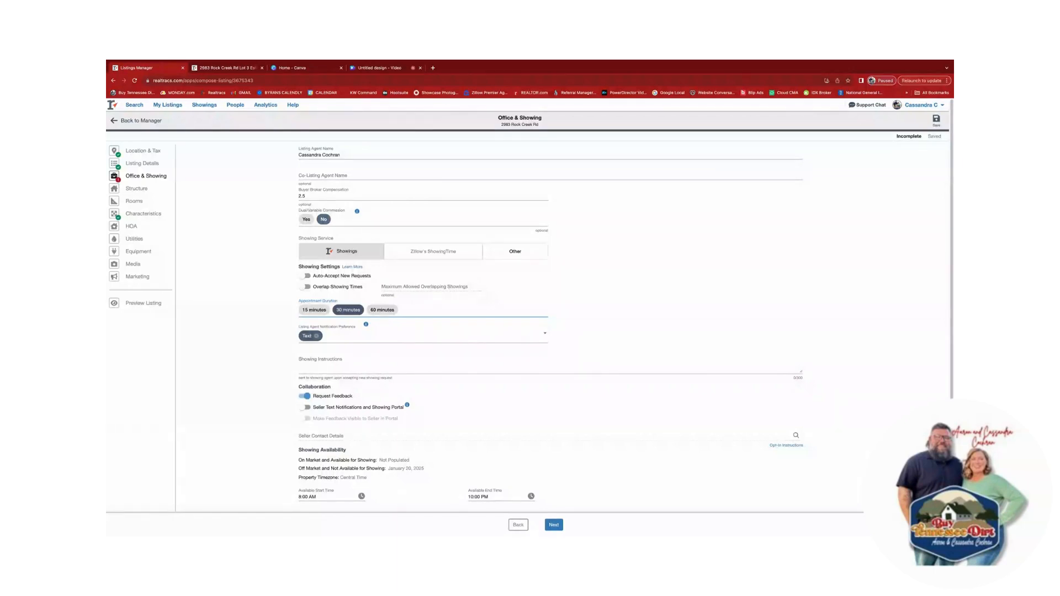
# - Write showing instructions: lockbox on the front door, its code, turn off lights and lock doors
pyautogui.click(309, 362)
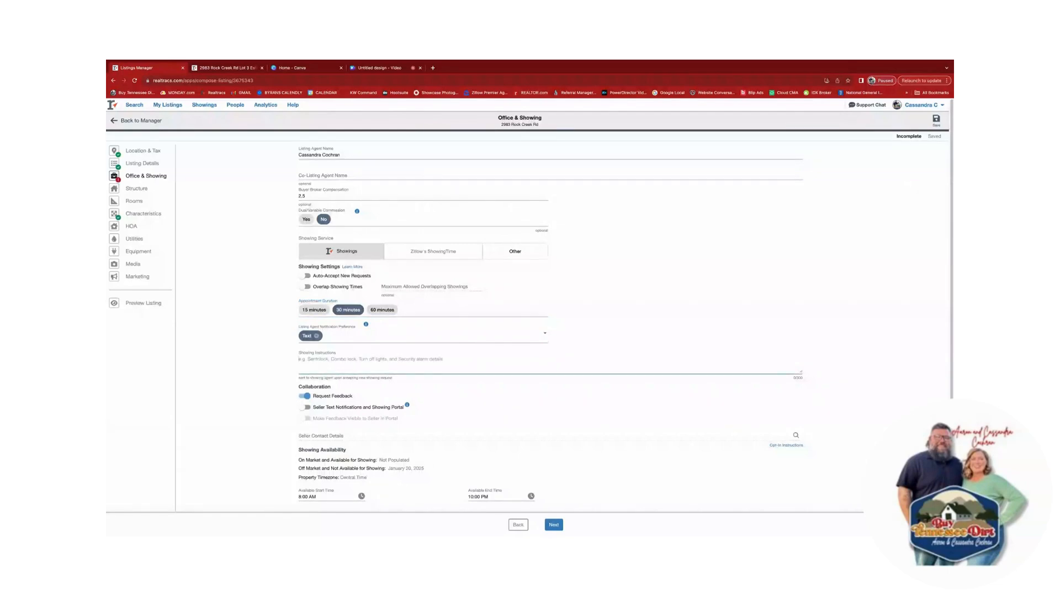
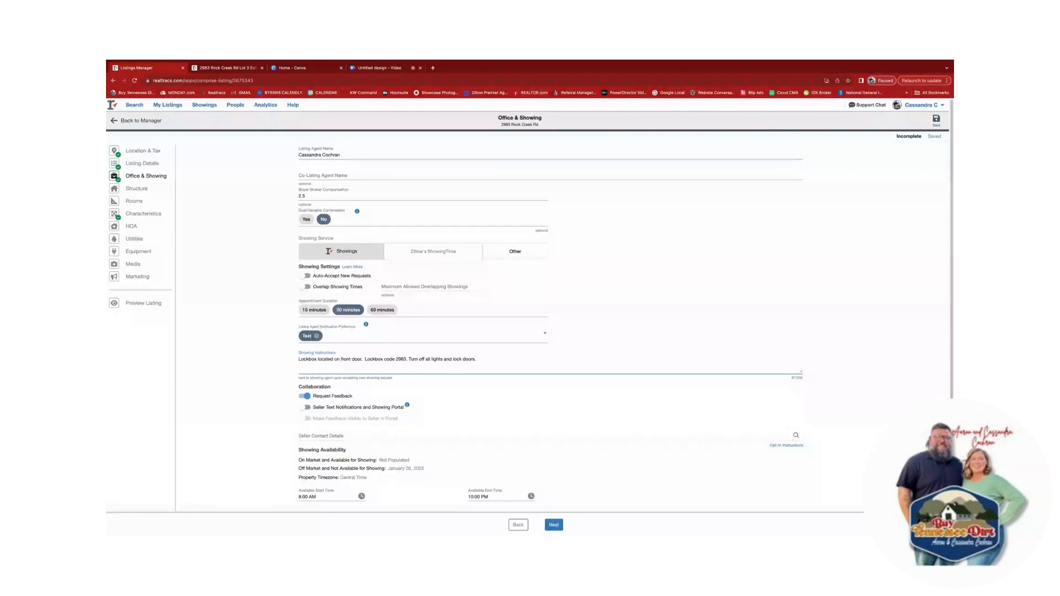
# - Set the showing availability window from 10:00 am to 05:00 pm
pyautogui.scroll(-3, 530, 309)
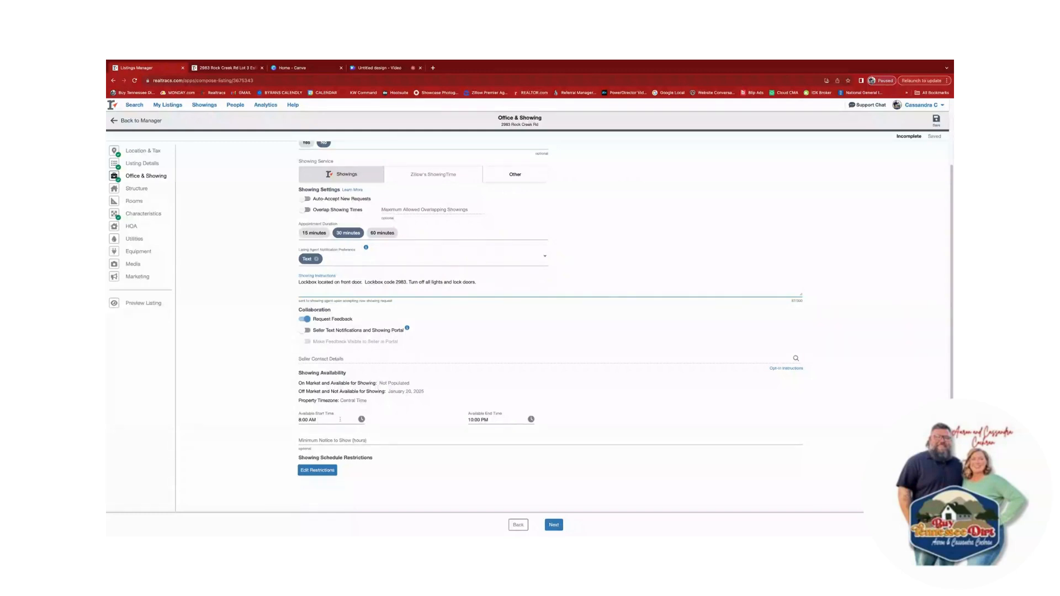
pyautogui.click(340, 419)
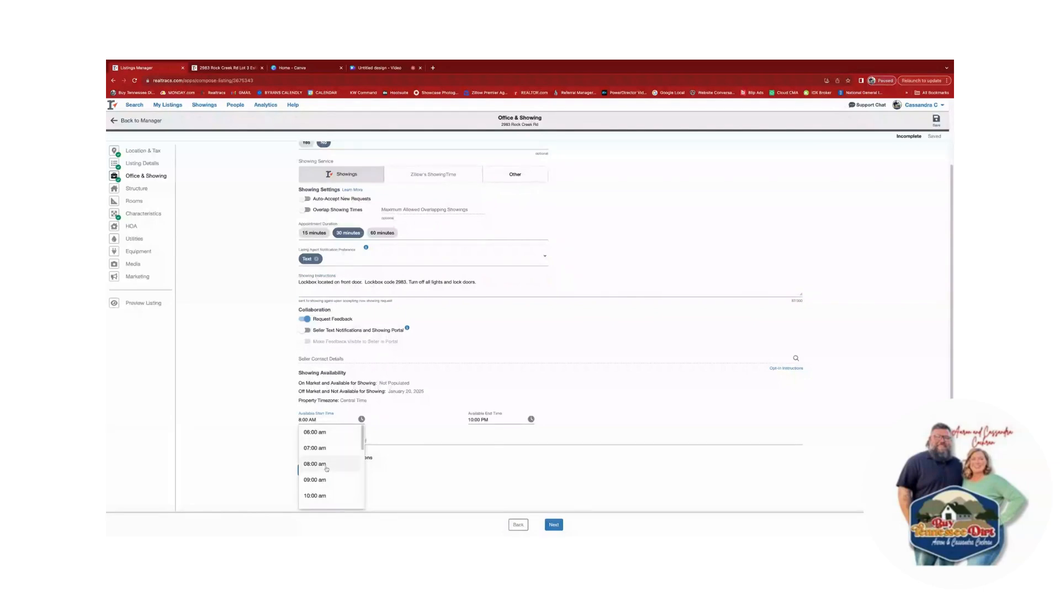
pyautogui.click(319, 496)
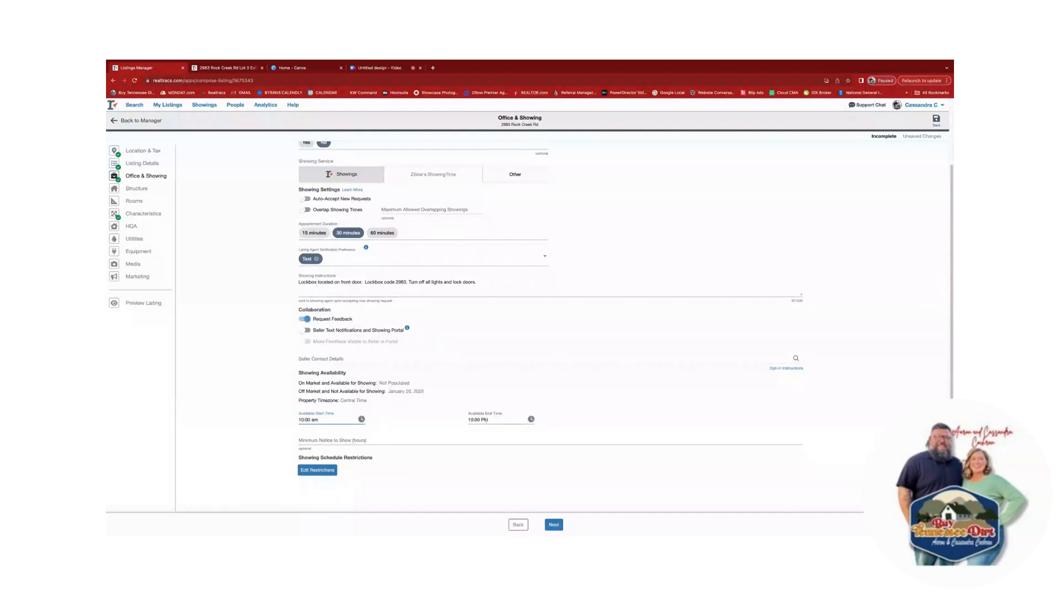
pyautogui.click(489, 419)
pyautogui.scroll(-2, 502, 468)
pyautogui.scroll(-5, 502, 468)
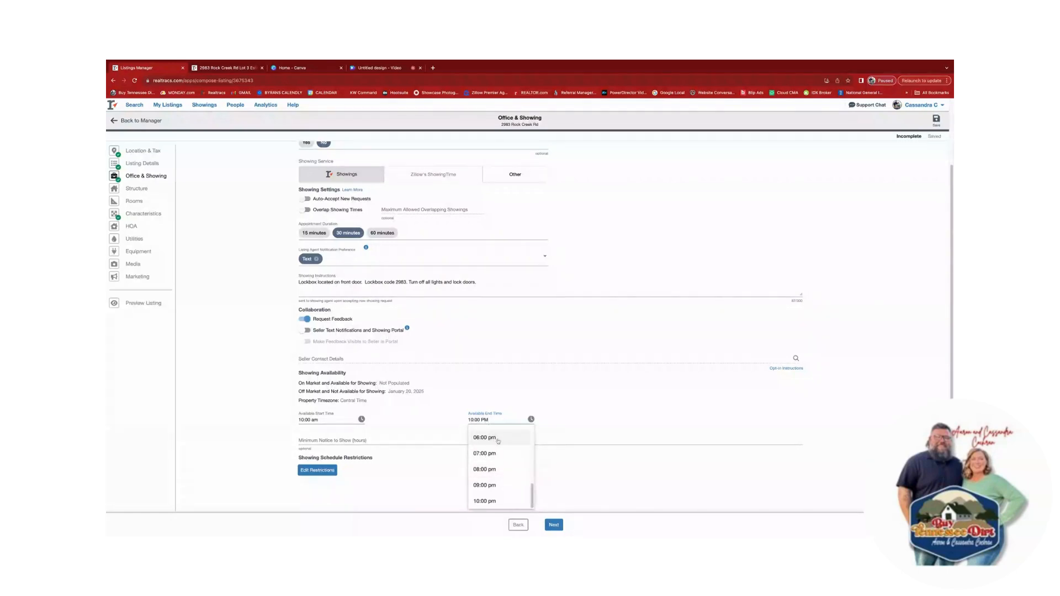
pyautogui.moveTo(532, 498); pyautogui.dragTo(532, 490)
pyautogui.scroll(2, 532, 490)
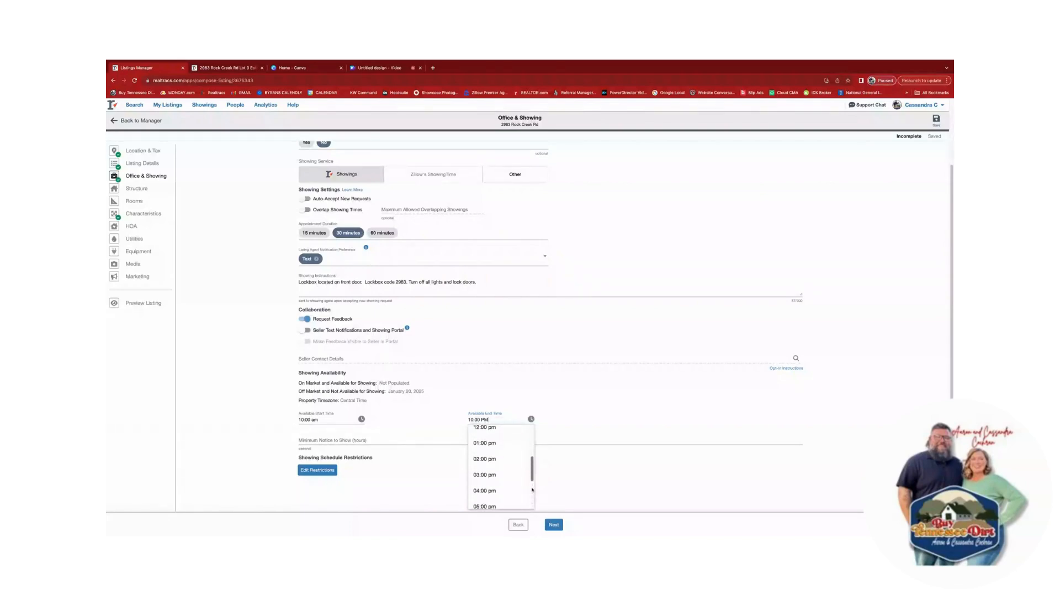
pyautogui.click(489, 507)
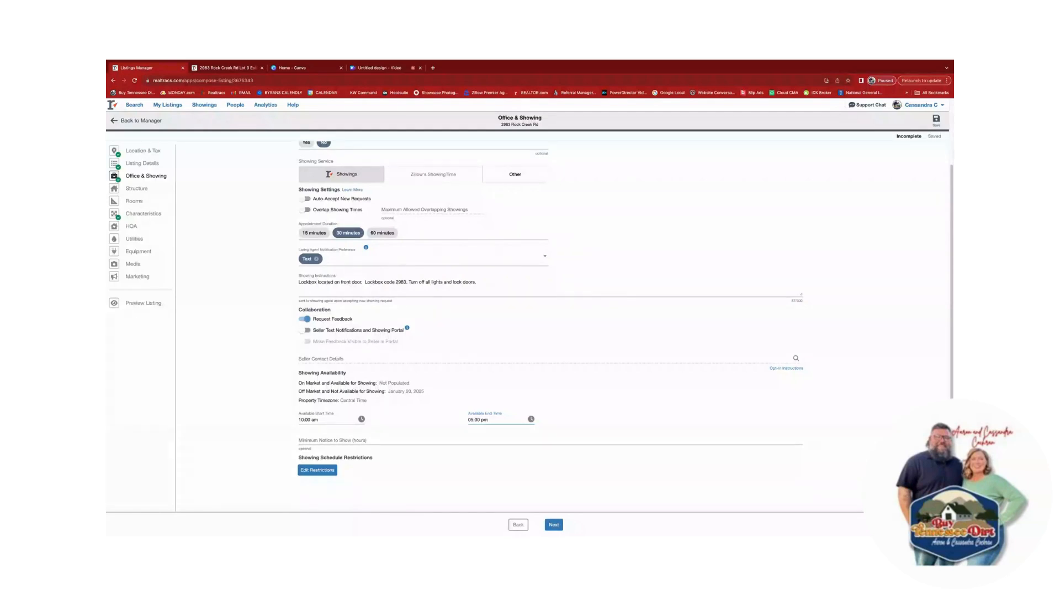
pyautogui.click(379, 441)
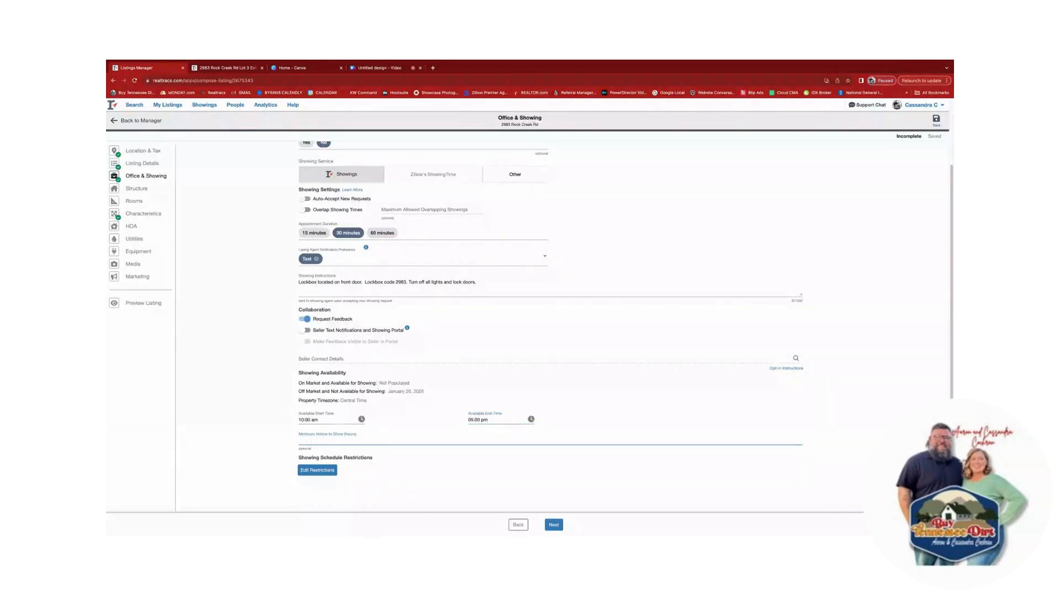
# - Enter 1 hour minimum notice to show and leave Edit Restrictions empty
pyautogui.write('1')
pyautogui.click(317, 469)
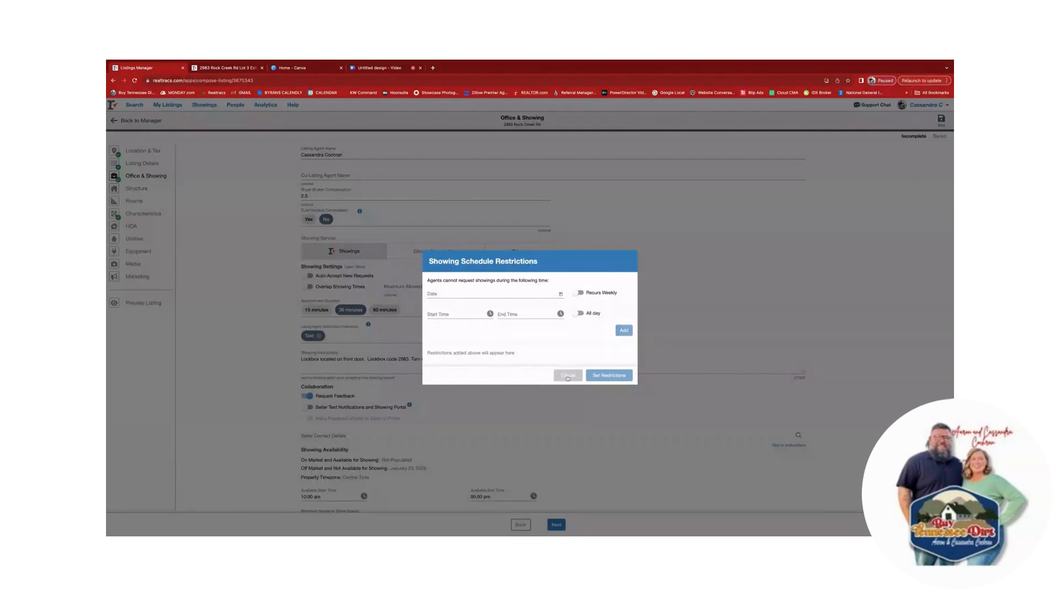
pyautogui.click(568, 376)
pyautogui.scroll(-2, 567, 397)
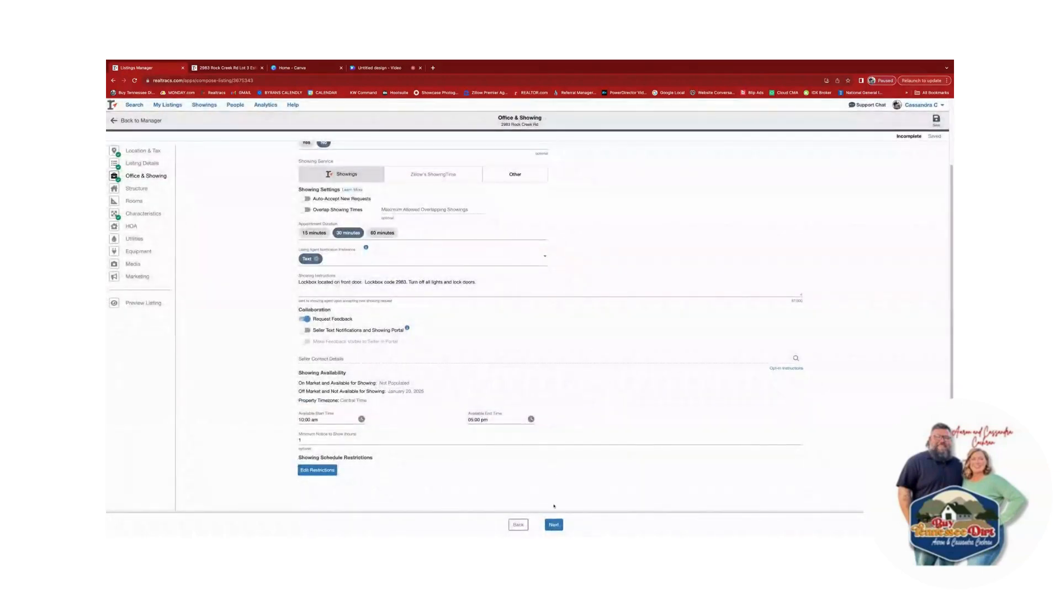
# - In the Structure section, enter 2,273 as the main square footage from the agent report
pyautogui.click(553, 524)
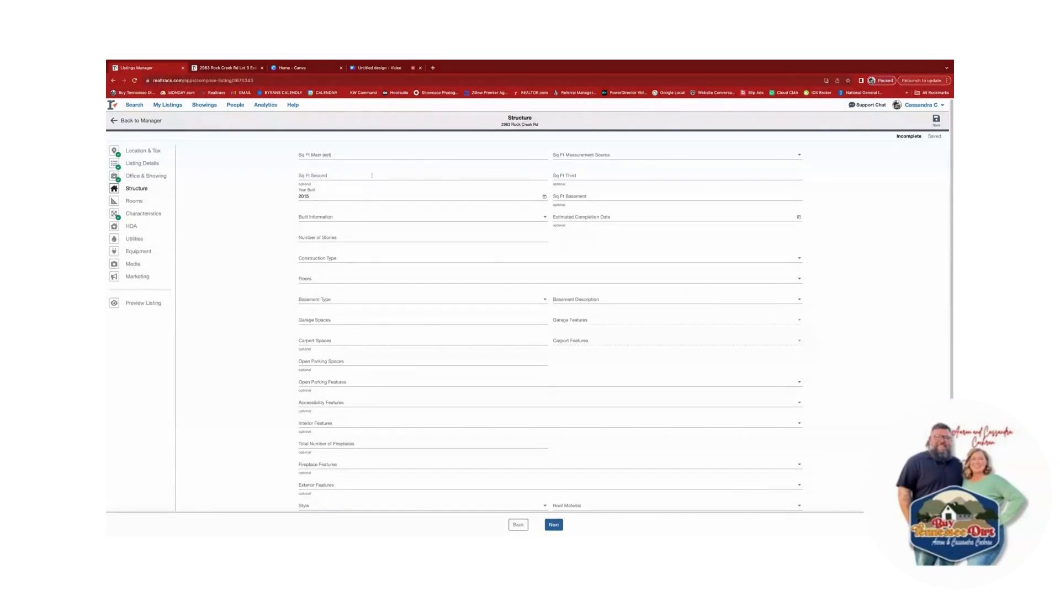
pyautogui.click(342, 156)
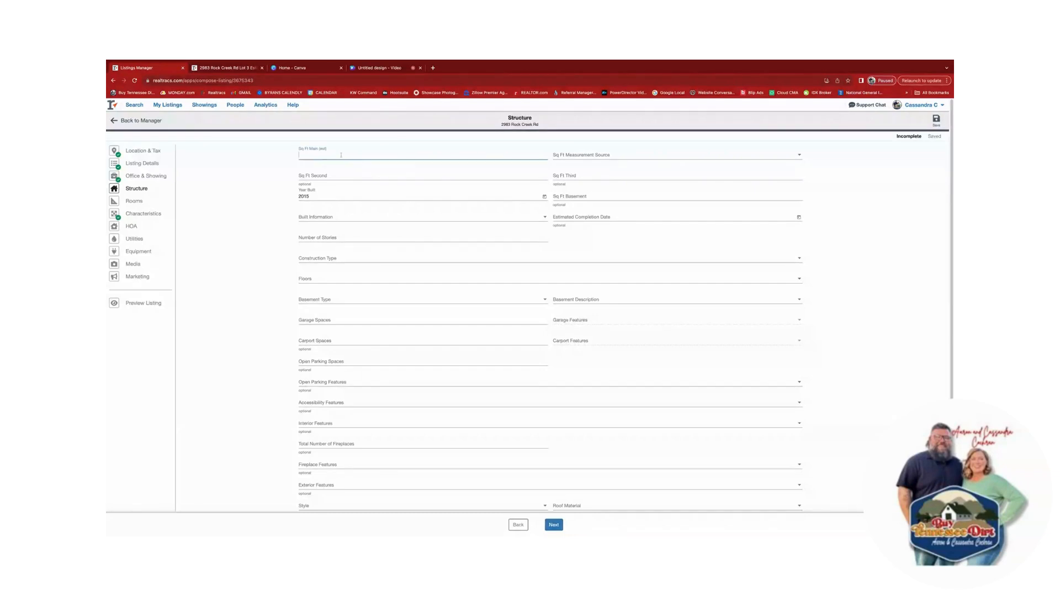
pyautogui.click(225, 69)
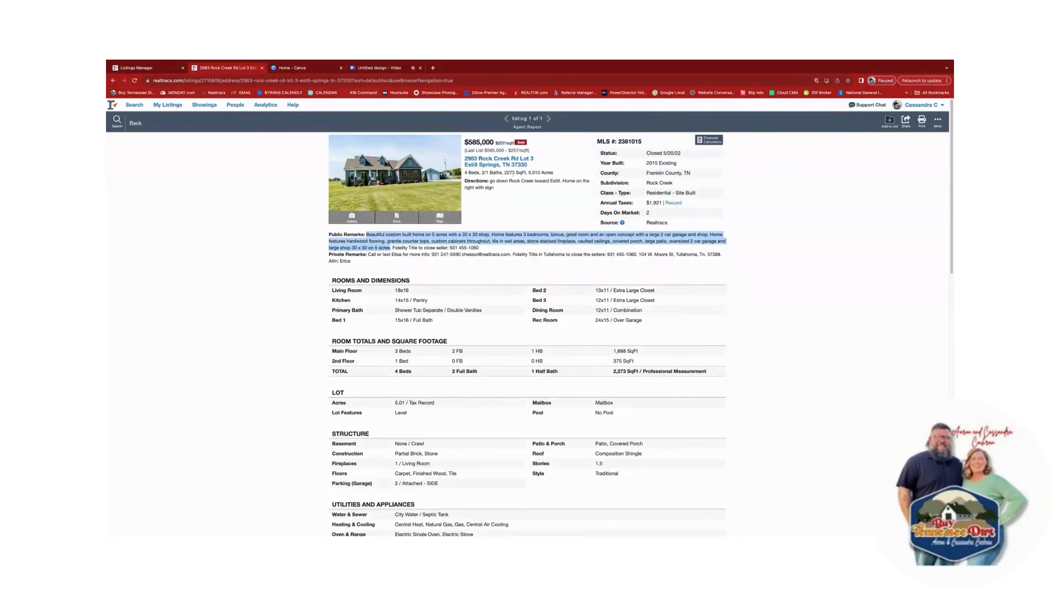
pyautogui.doubleClick(510, 172)
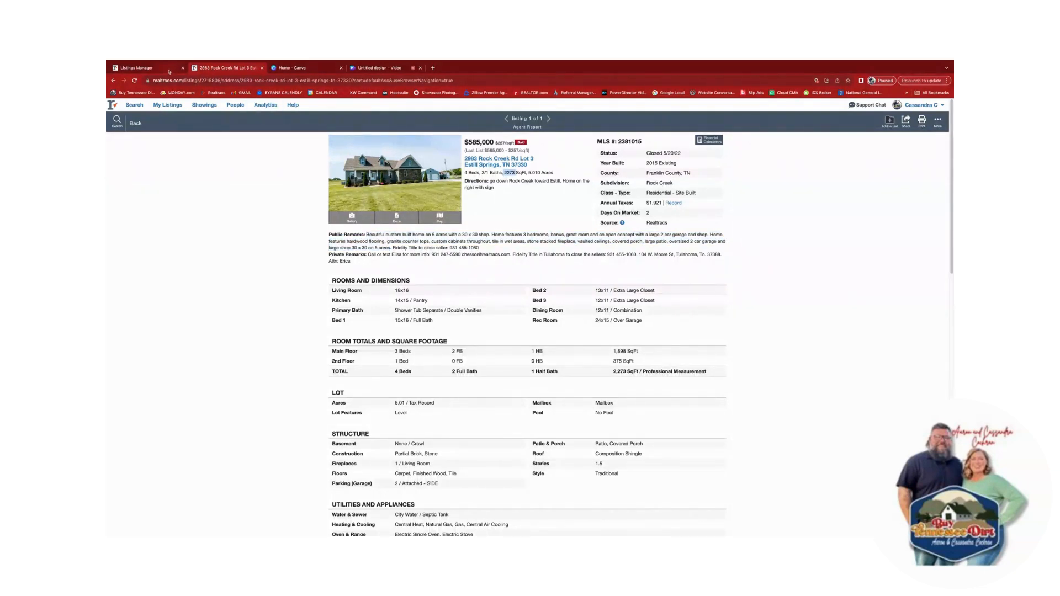
pyautogui.click(171, 71)
pyautogui.write('2,273')
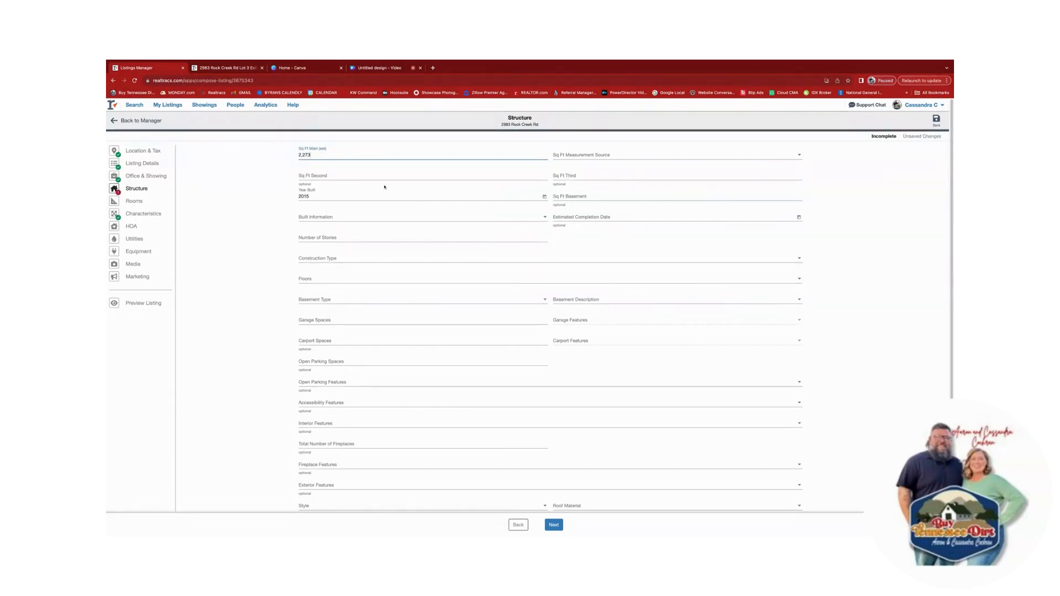
# - Set the square footage measurement source to Tax Record and check the report for Sq Ft Second
pyautogui.click(556, 159)
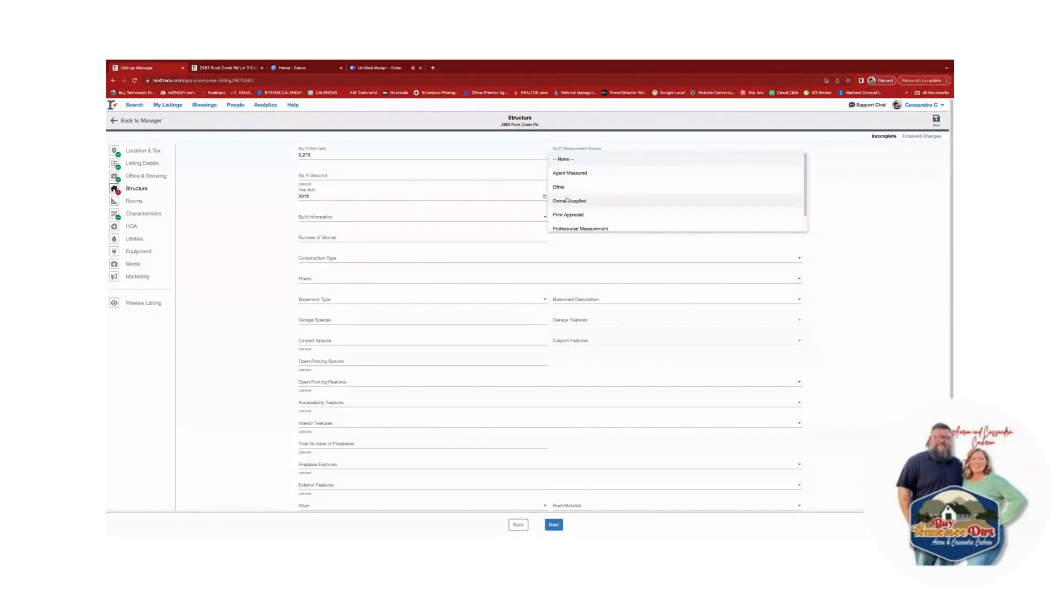
pyautogui.scroll(-1, 568, 214)
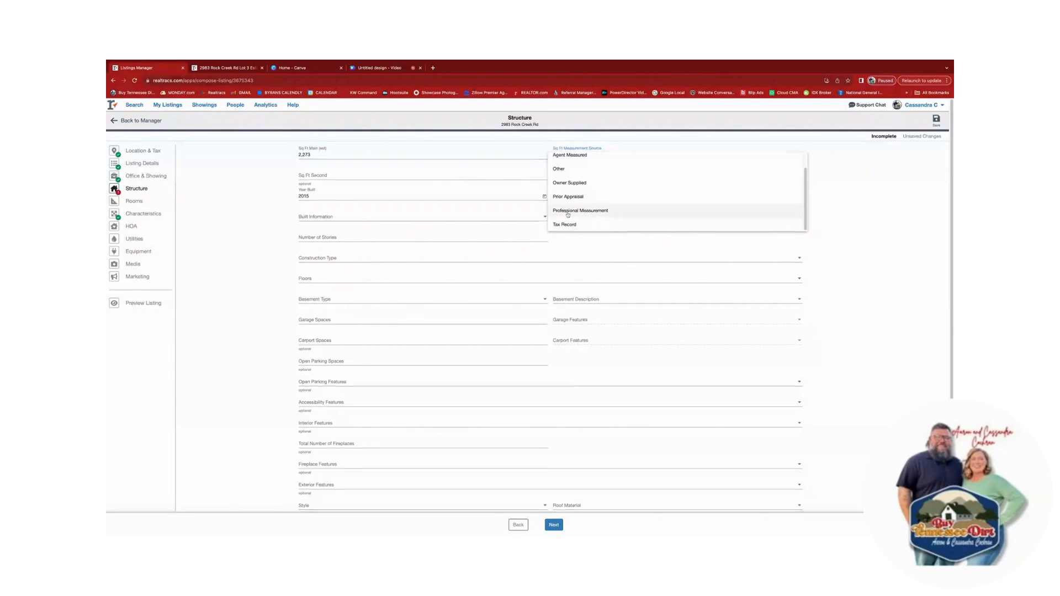
pyautogui.scroll(-1, 568, 214)
pyautogui.click(563, 195)
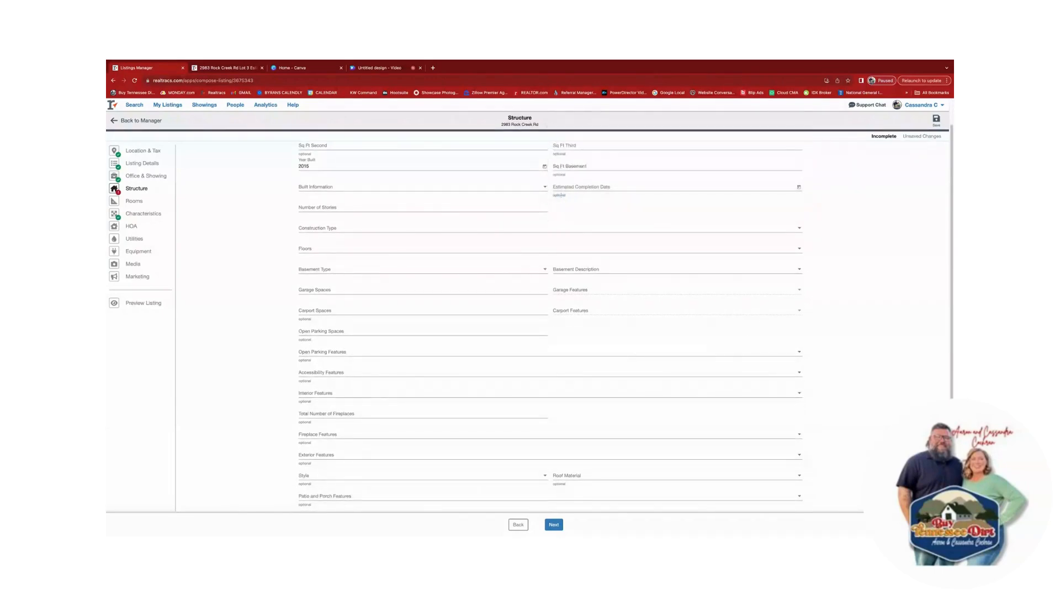
pyautogui.scroll(1, 563, 162)
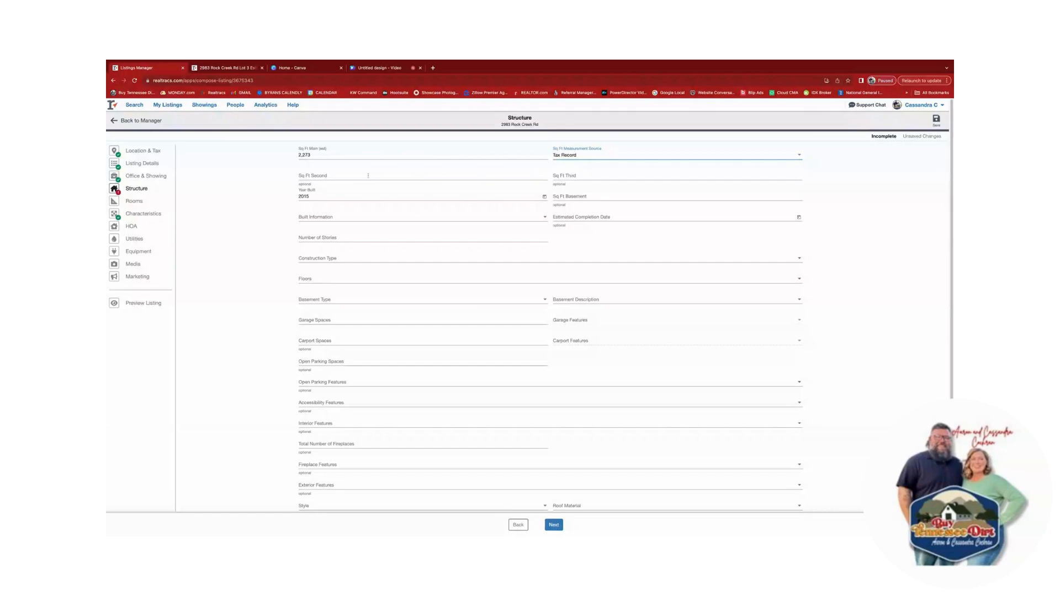
pyautogui.click(332, 177)
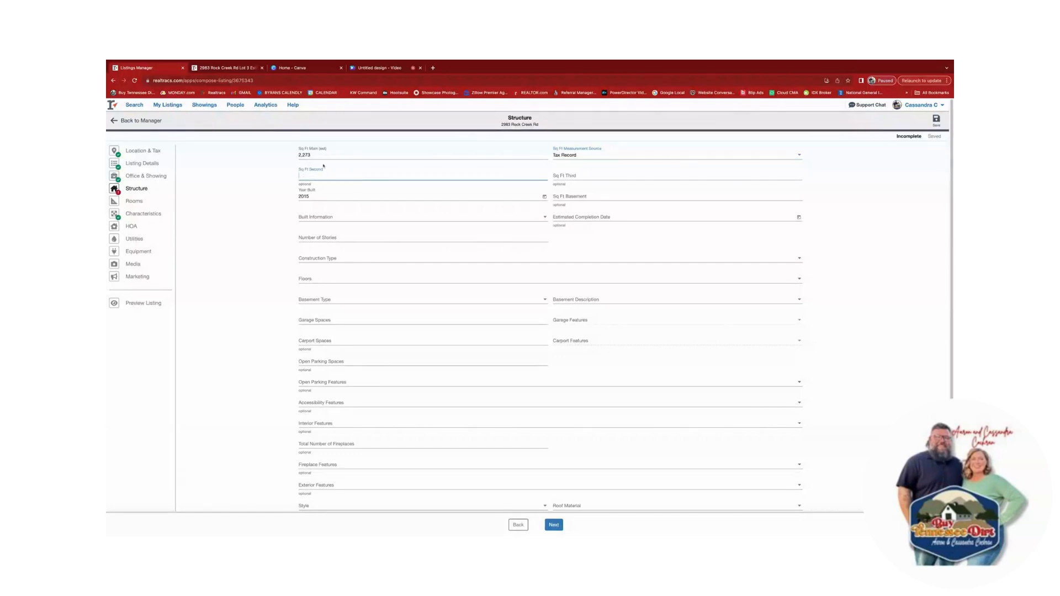
pyautogui.click(231, 68)
pyautogui.scroll(-3, 467, 375)
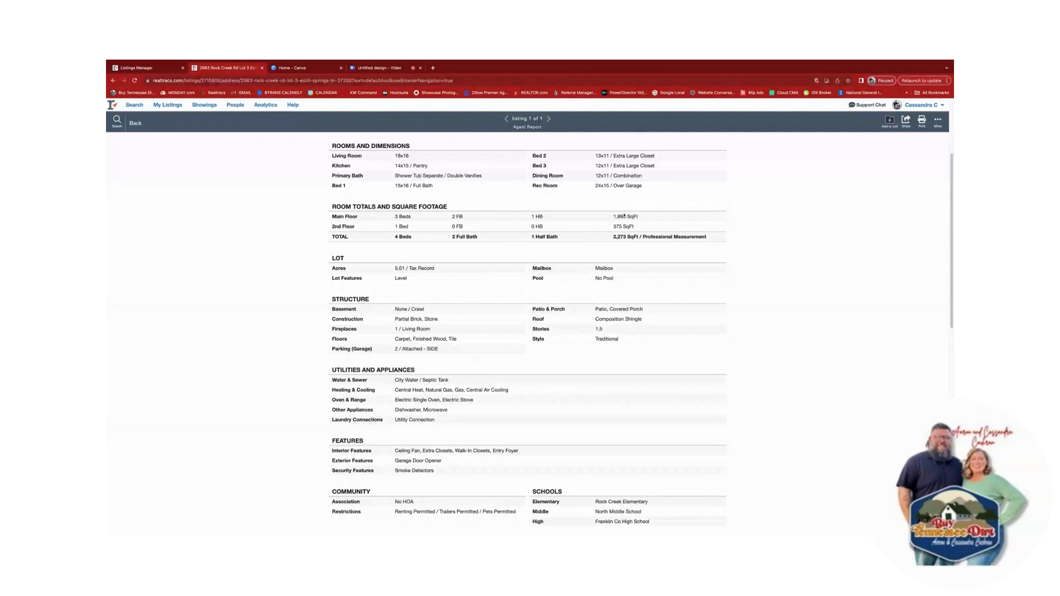
# - Paste 1,898 into Sq Ft Main and 375 into Sq Ft Second from the agent report
pyautogui.doubleClick(613, 217)
pyautogui.hotkey('ctrl', 'c')
pyautogui.click(150, 69)
pyautogui.doubleClick(310, 154)
pyautogui.hotkey('ctrl', 'v')
pyautogui.click(311, 176)
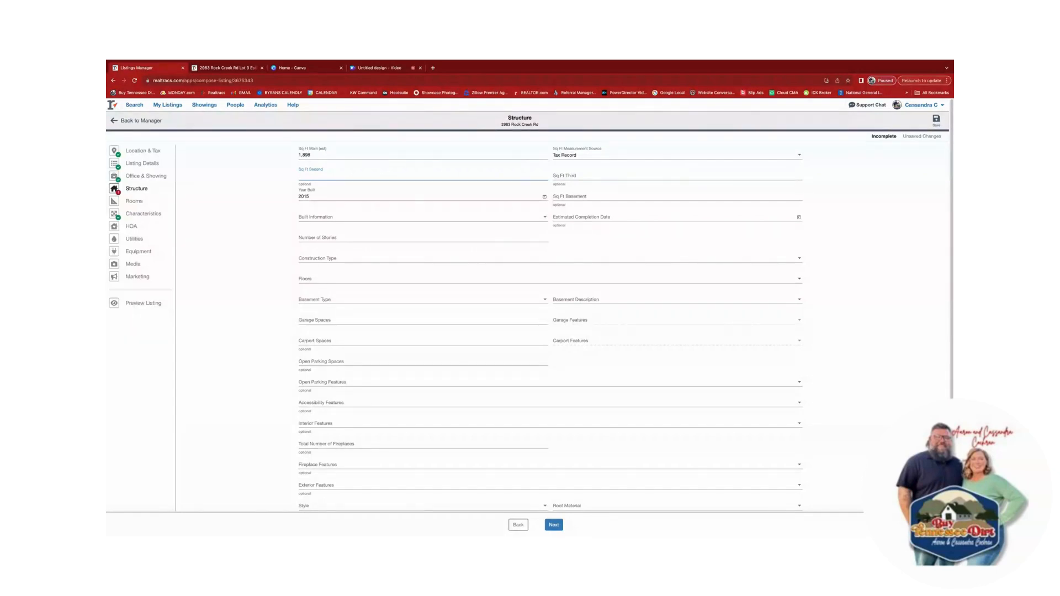
pyautogui.click(209, 69)
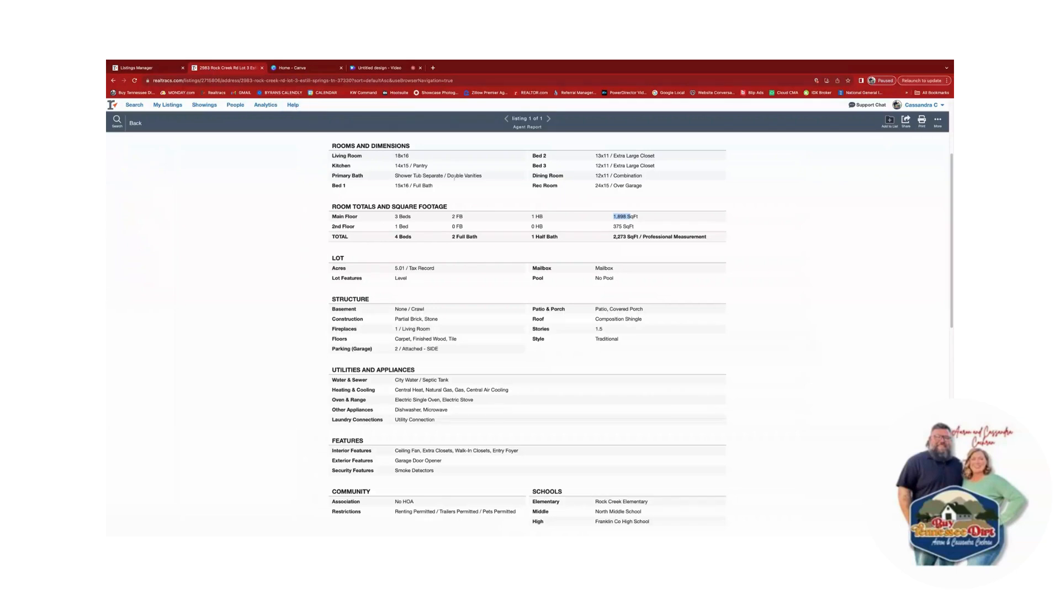
pyautogui.moveTo(627, 226); pyautogui.dragTo(613, 228)
pyautogui.click(154, 69)
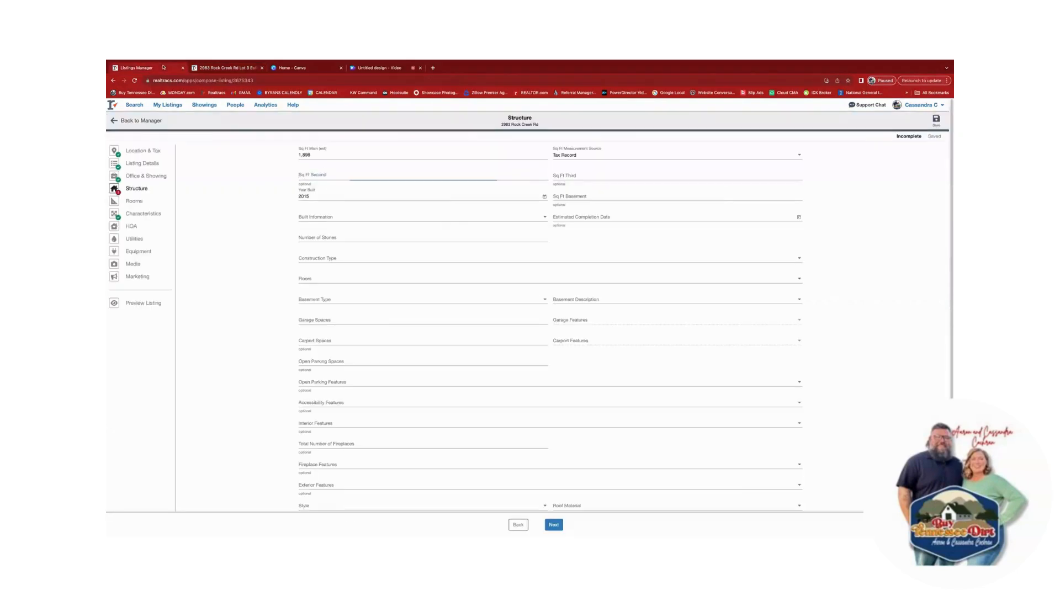
pyautogui.write('375')
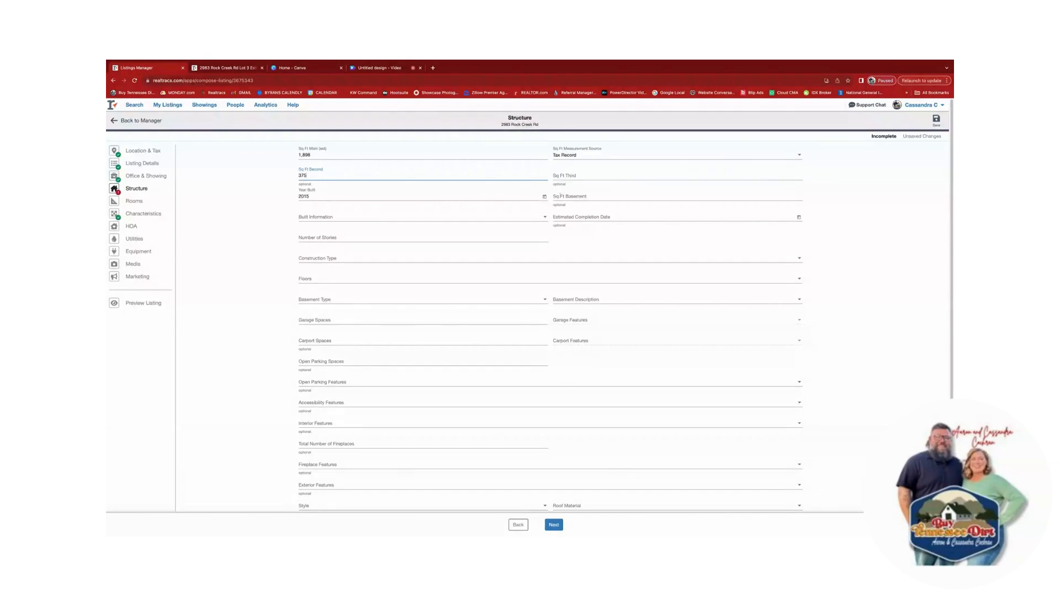
# - Mark the home as Existing, enter 1.5 stories, and check Stone and Vinyl Siding construction
pyautogui.click(515, 218)
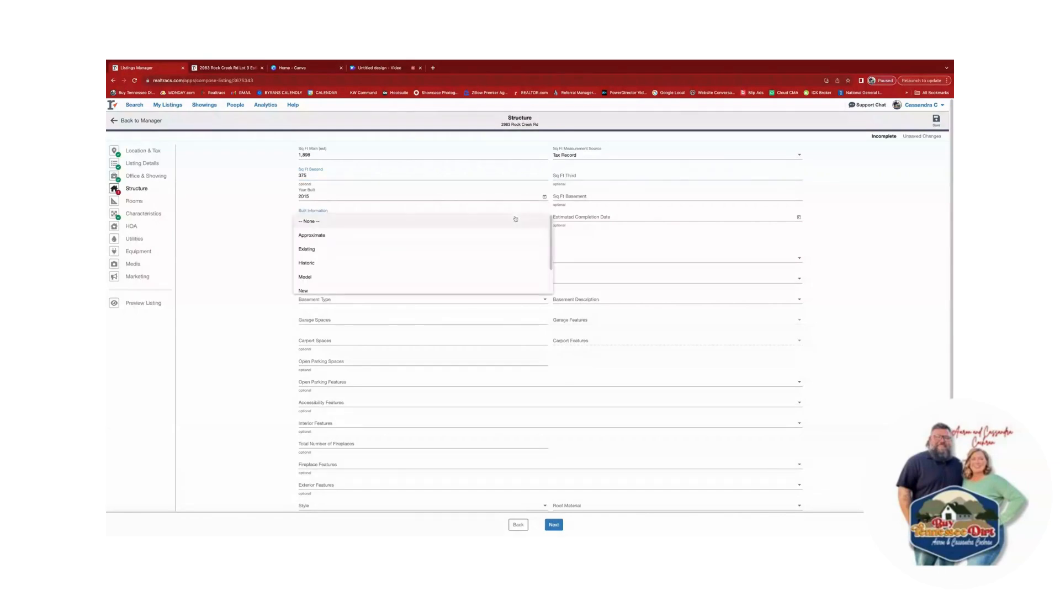
pyautogui.click(495, 257)
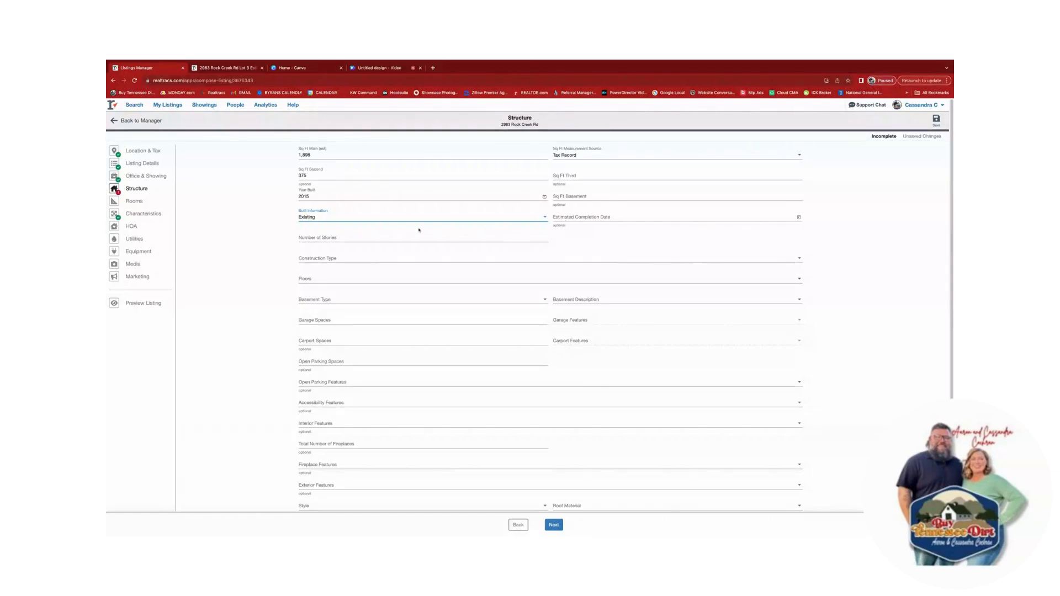
pyautogui.click(324, 238)
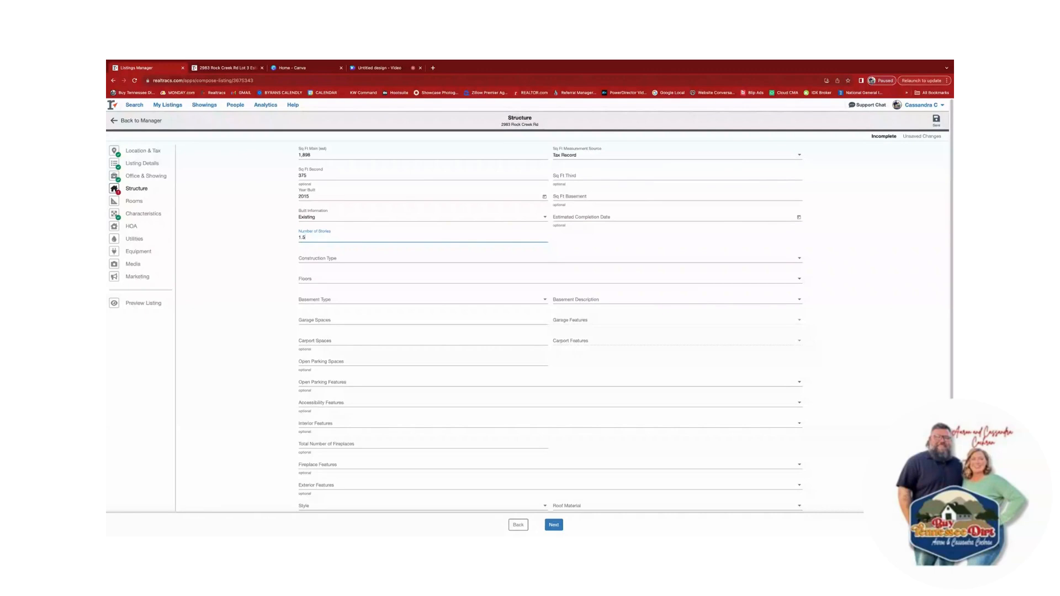
pyautogui.click(342, 259)
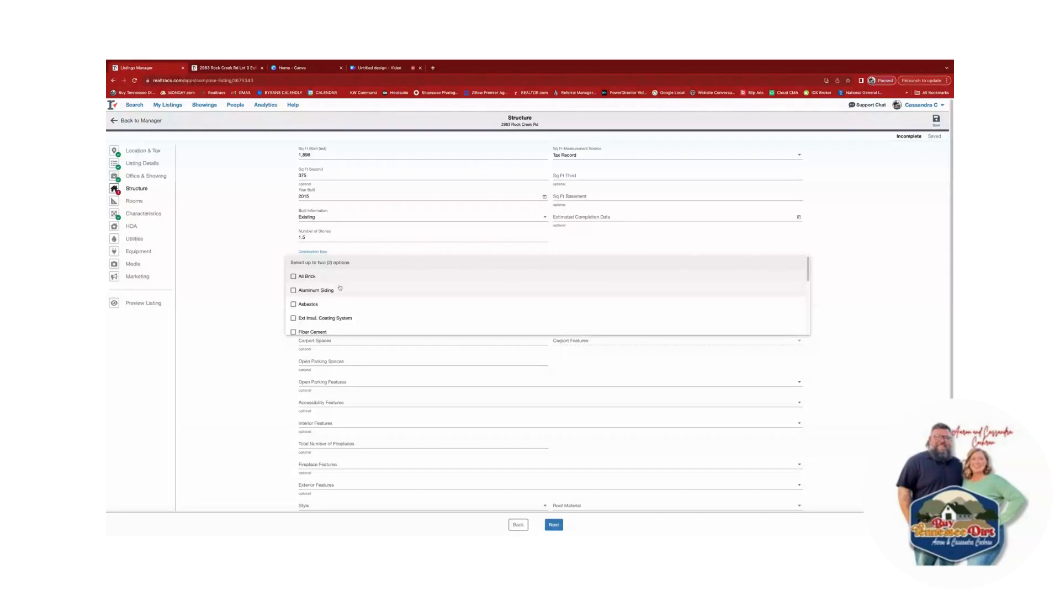
pyautogui.scroll(-3, 340, 288)
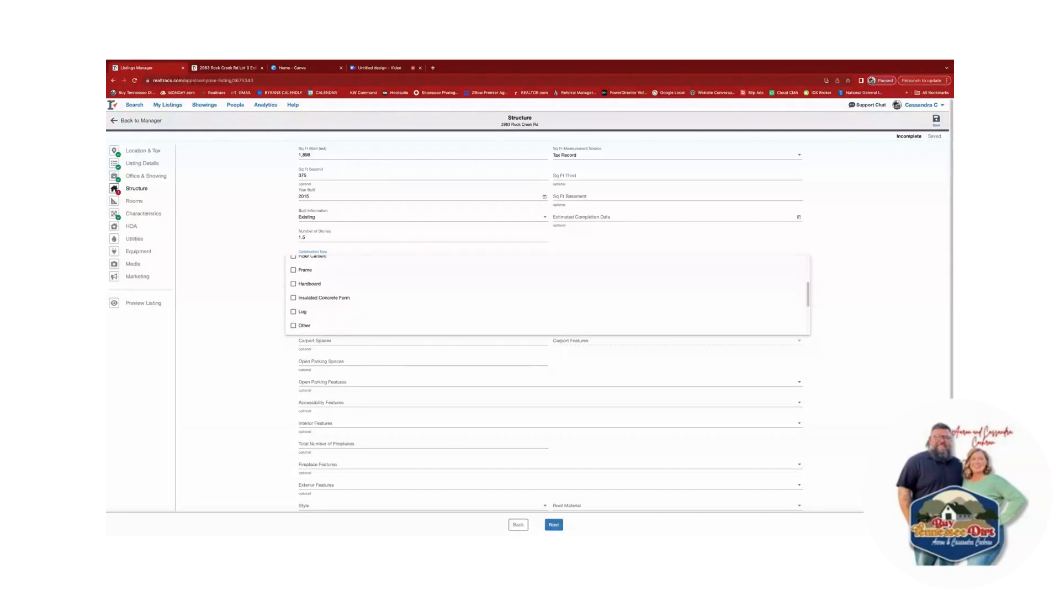
pyautogui.scroll(-3, 340, 289)
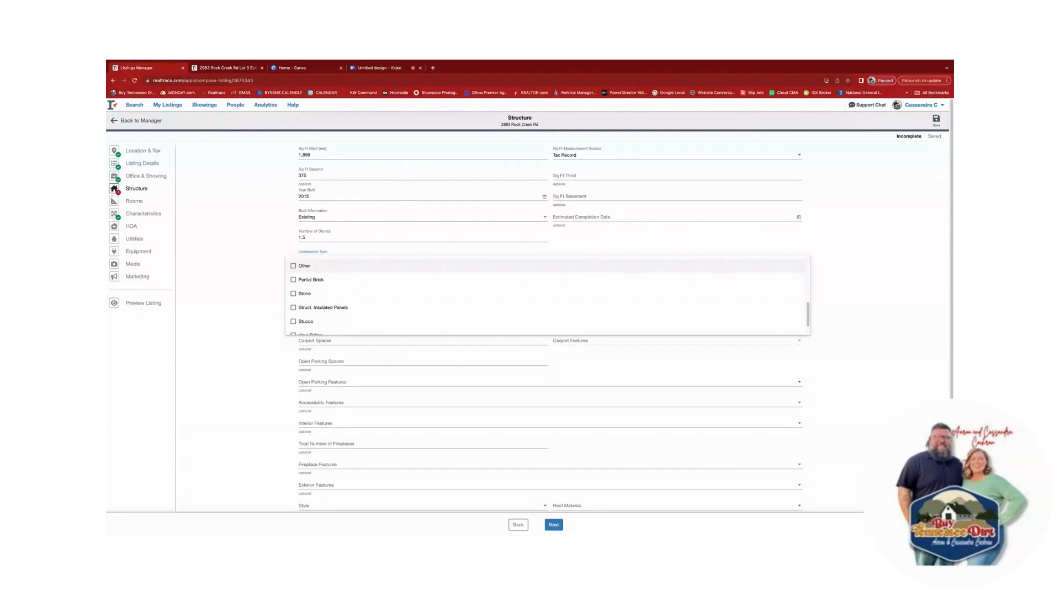
pyautogui.scroll(-1, 305, 298)
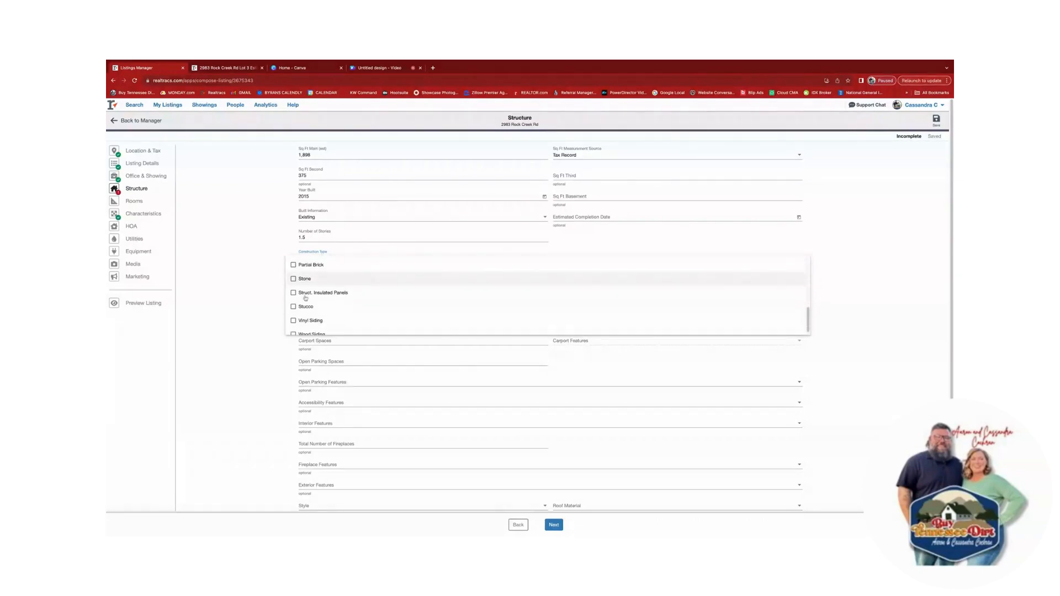
pyautogui.click(293, 314)
pyautogui.click(292, 274)
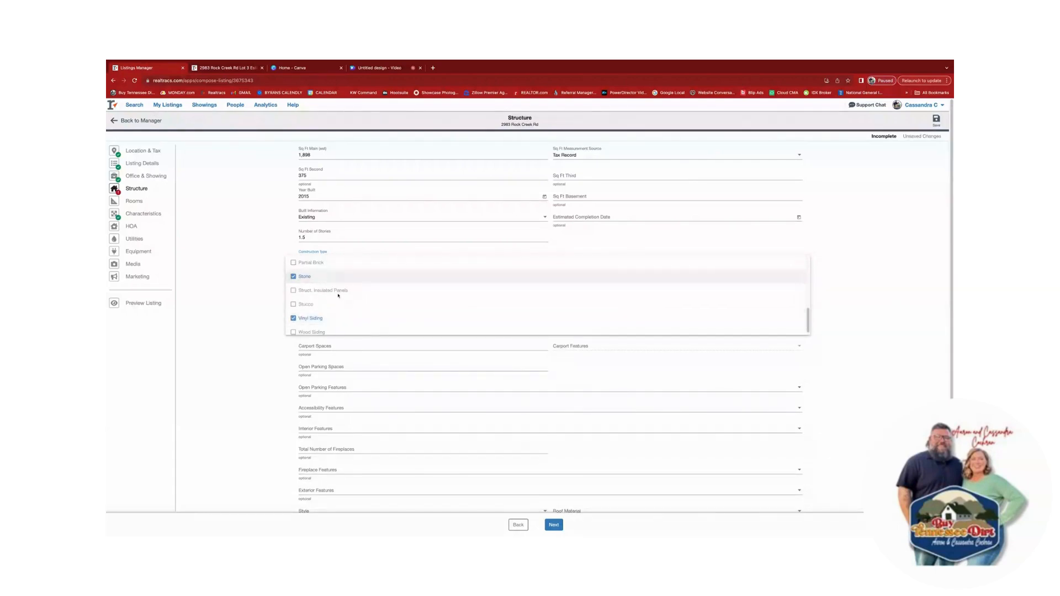
pyautogui.click(267, 289)
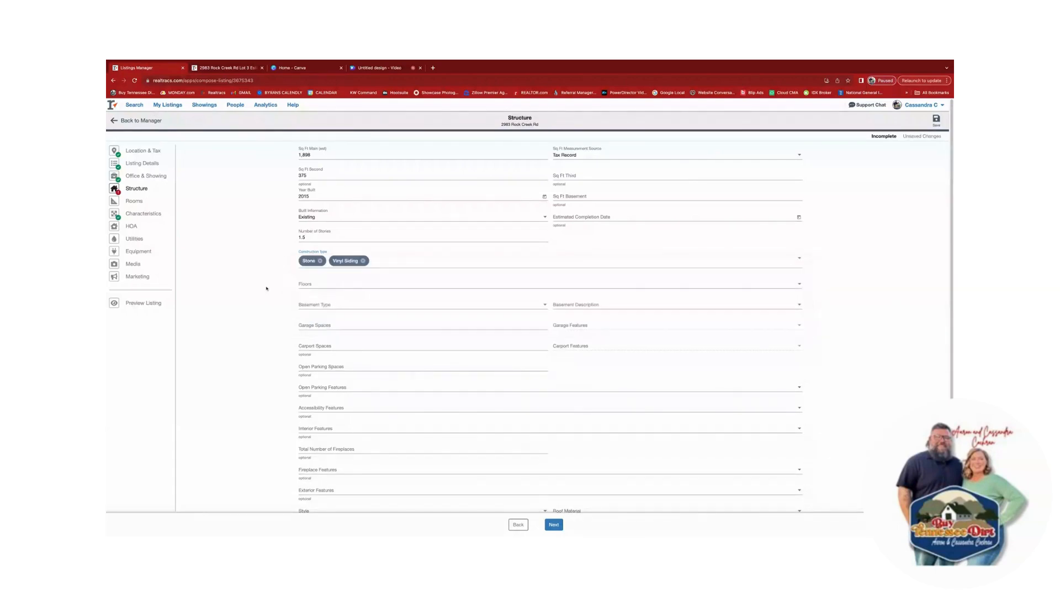
# - Check Carpet, Tile and Laminate in the Floors list
pyautogui.click(329, 285)
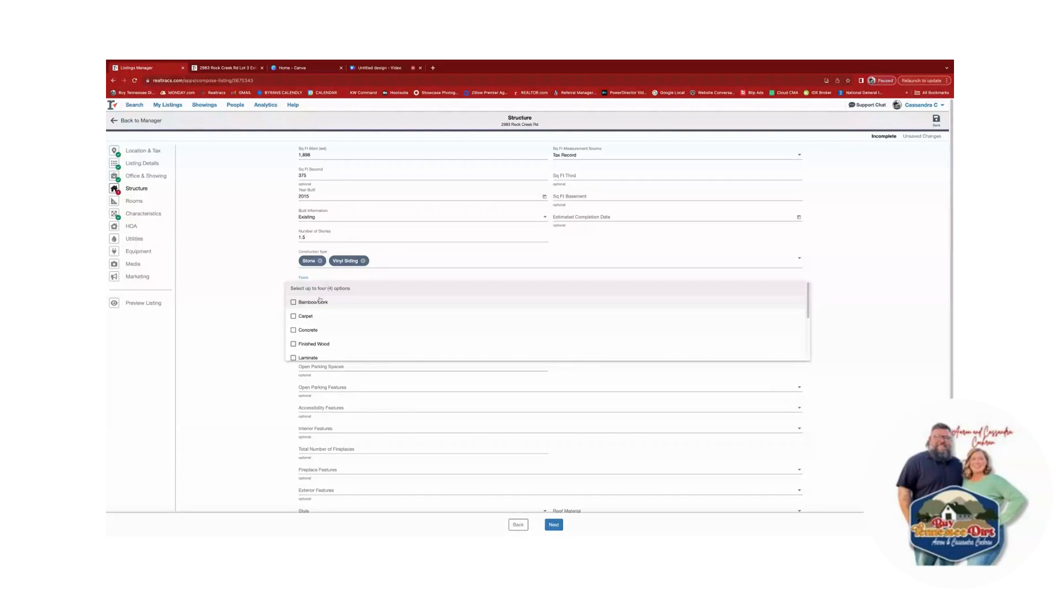
pyautogui.click(318, 317)
pyautogui.scroll(-3, 320, 328)
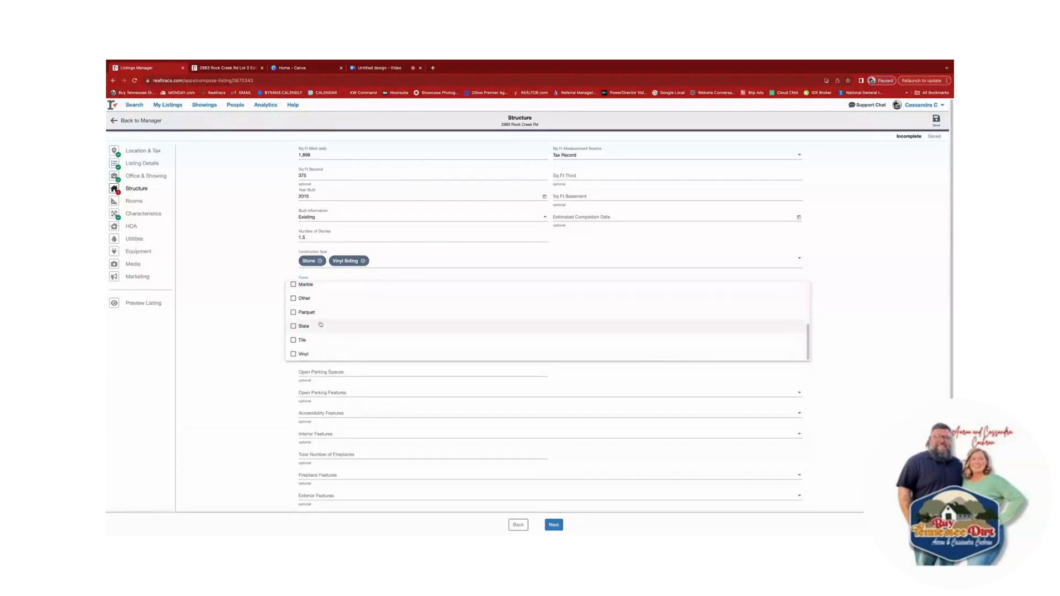
pyautogui.click(294, 339)
pyautogui.scroll(-1, 292, 340)
pyautogui.scroll(2, 298, 321)
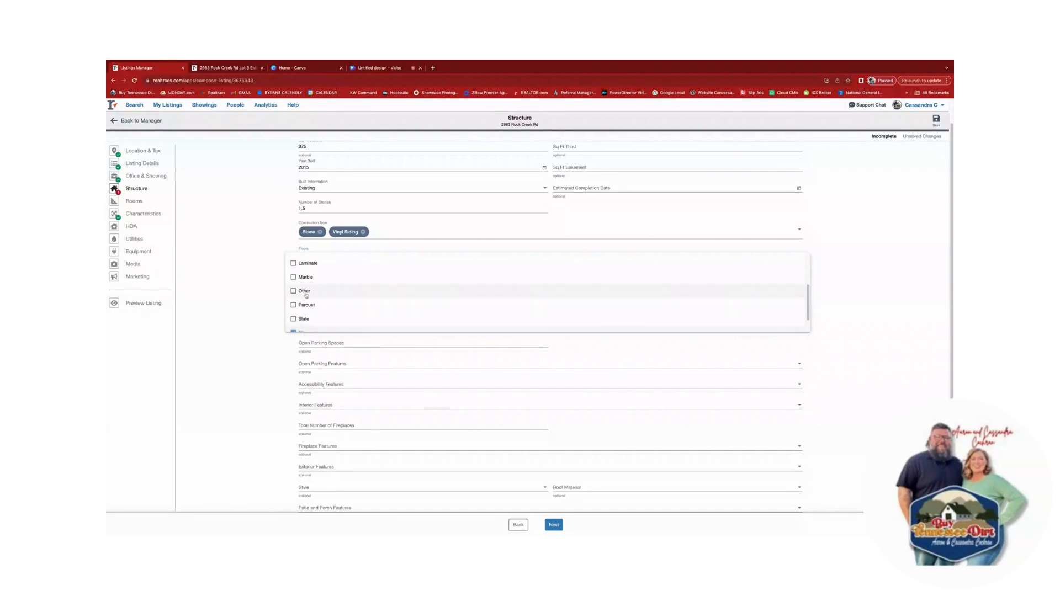
pyautogui.click(294, 264)
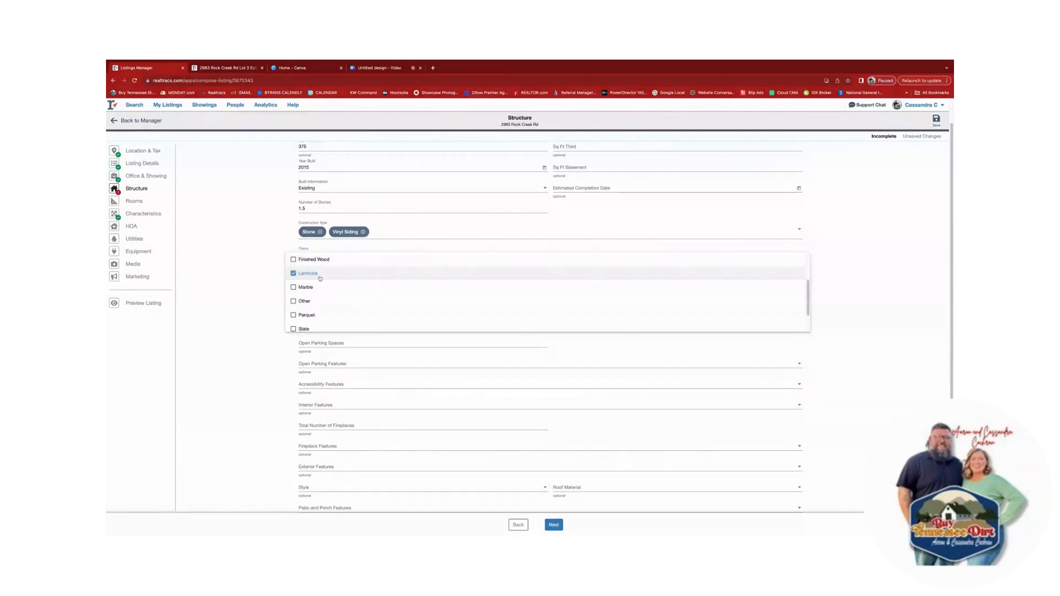
pyautogui.scroll(3, 320, 278)
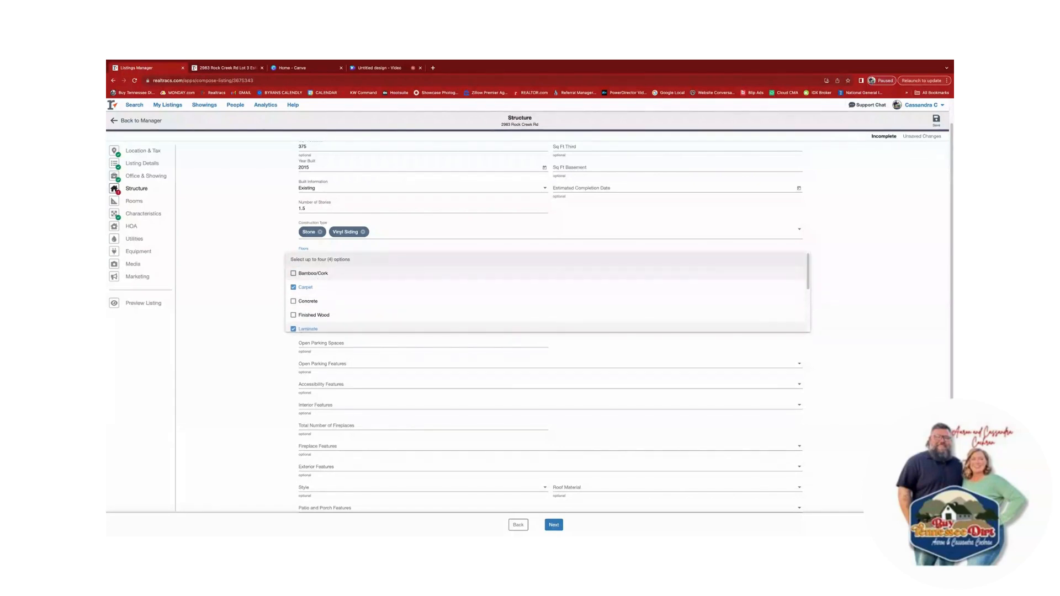
pyautogui.click(272, 265)
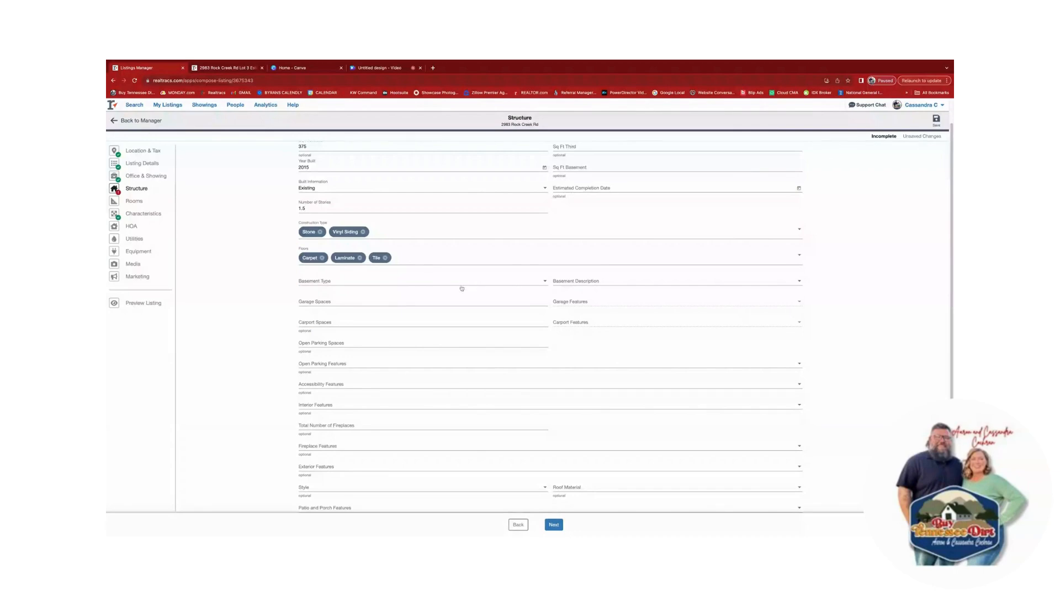
pyautogui.click(433, 301)
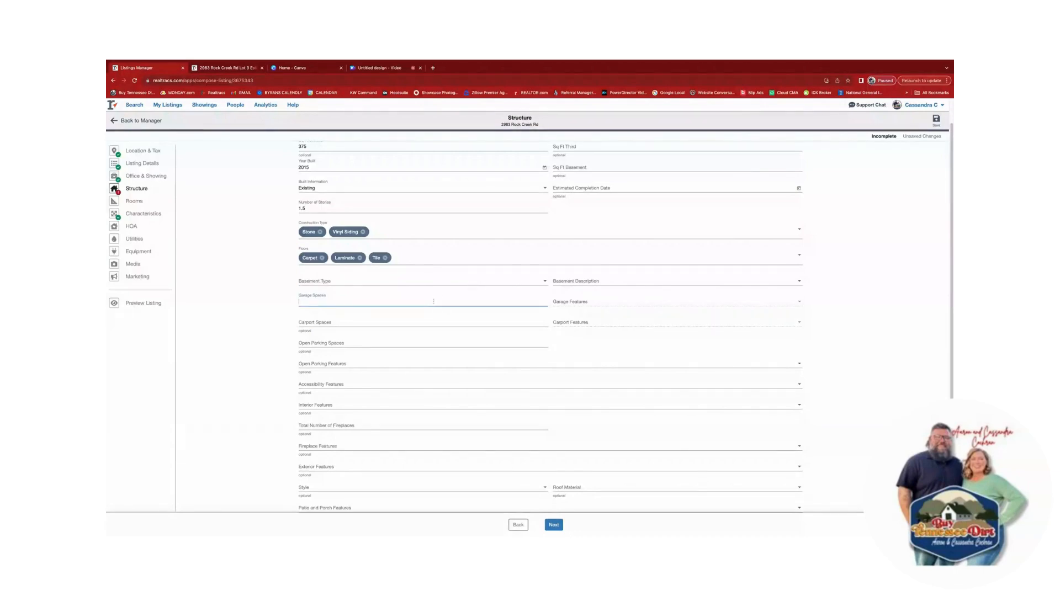
# - Enter 2 garage spaces with Attached - SIDE garage feature, then check the agent report
pyautogui.write('2')
pyautogui.click(590, 303)
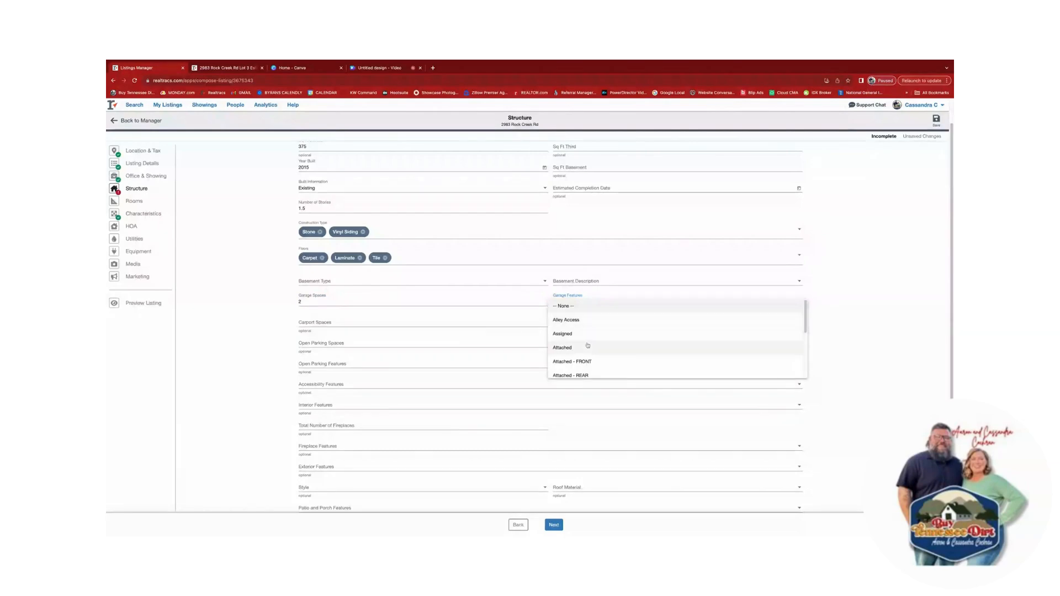
pyautogui.scroll(-3, 585, 353)
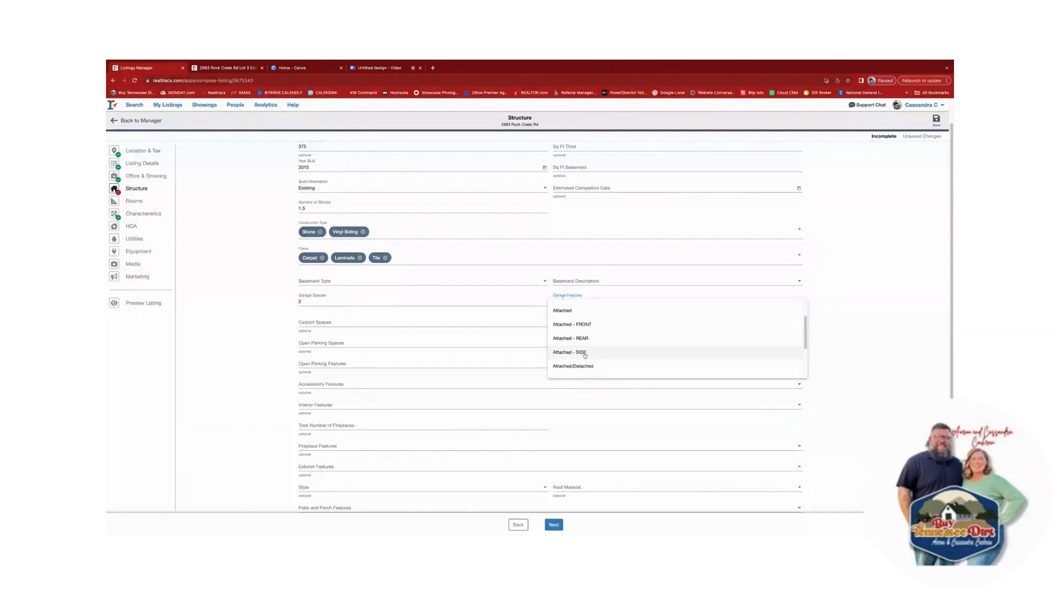
pyautogui.click(576, 349)
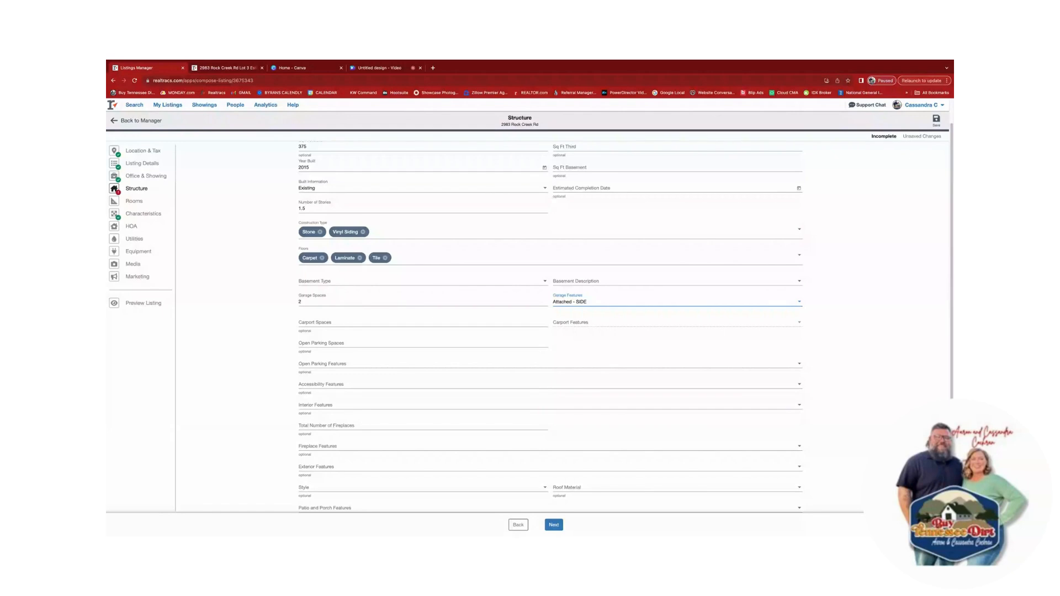
pyautogui.click(223, 68)
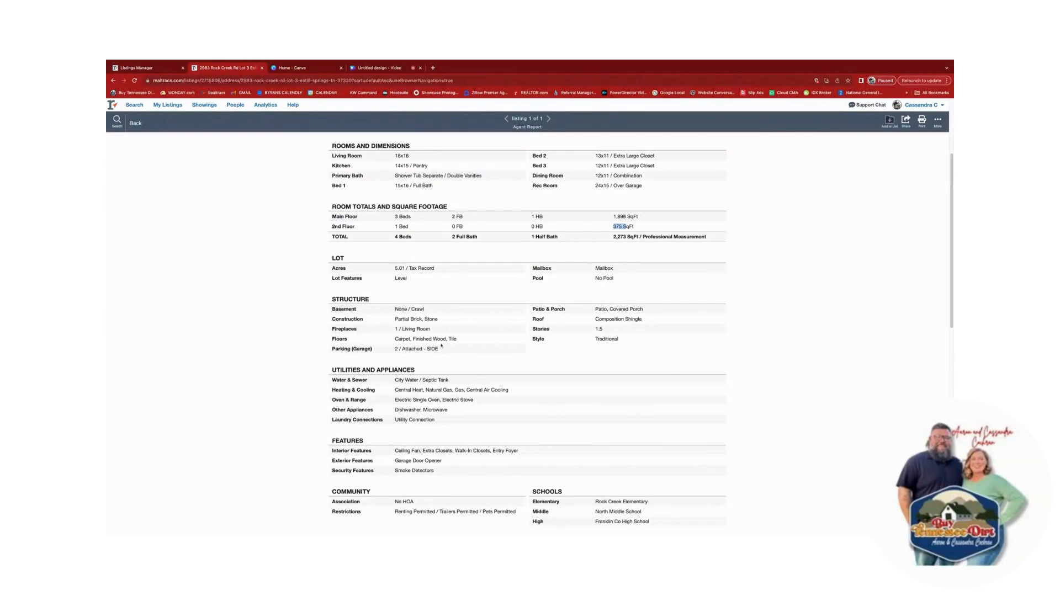
# - Replace Laminate with Finished Wood in the Floors list
pyautogui.click(145, 67)
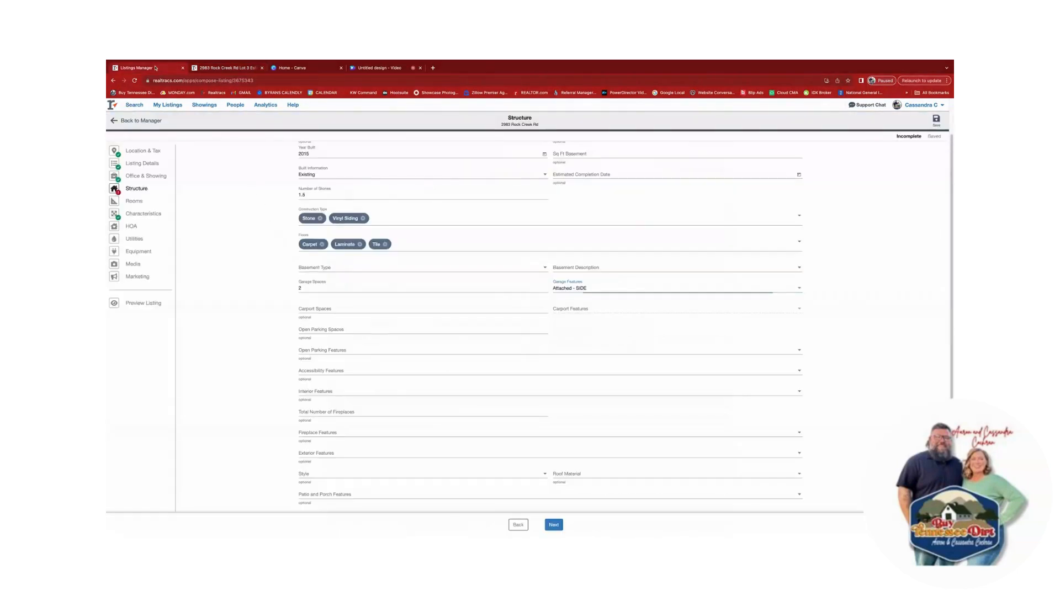
pyautogui.click(360, 245)
pyautogui.click(370, 249)
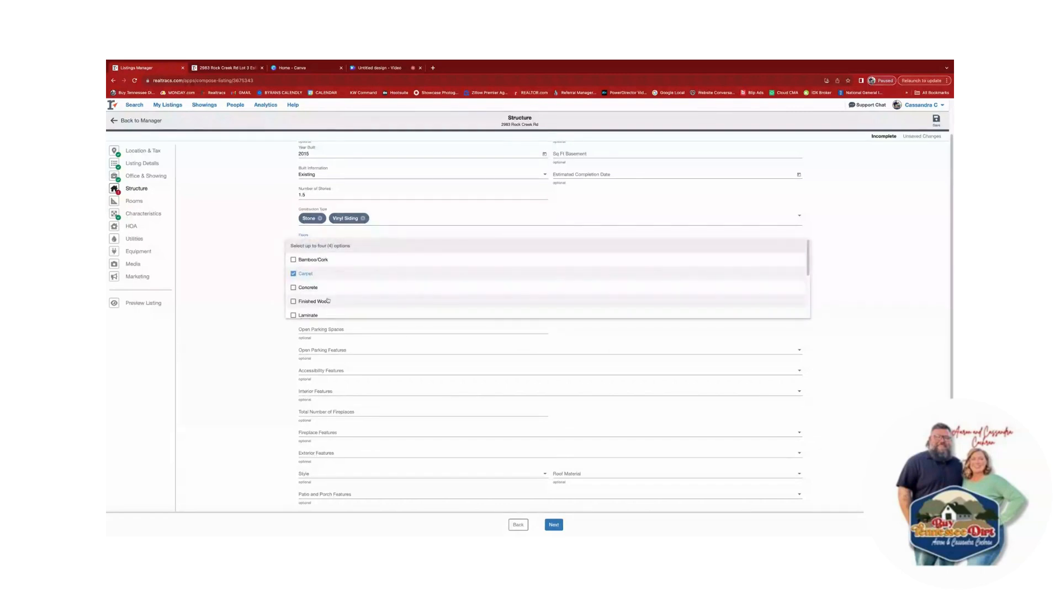
pyautogui.click(293, 301)
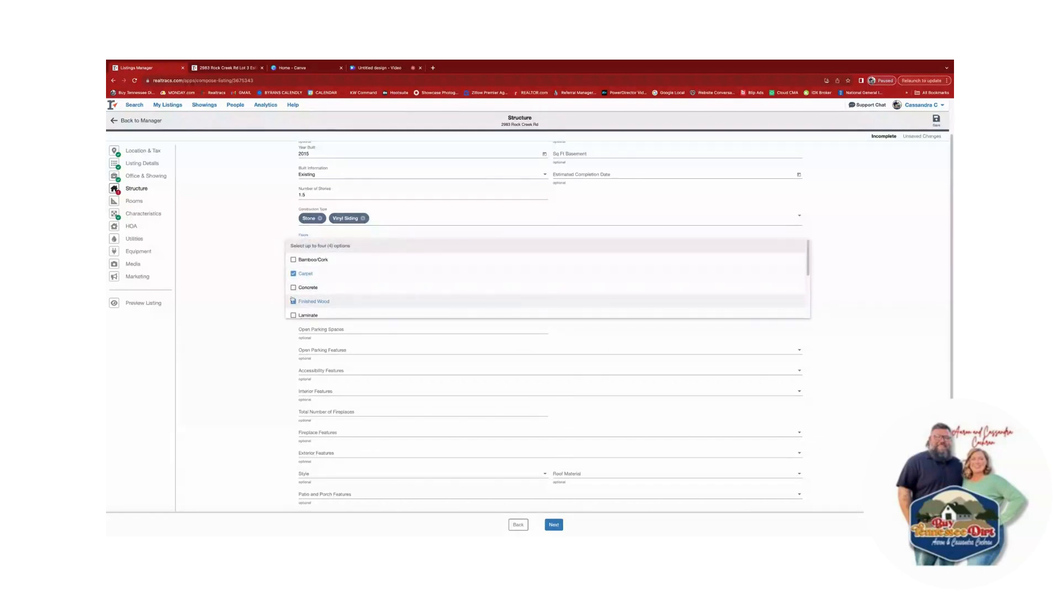
pyautogui.click(260, 289)
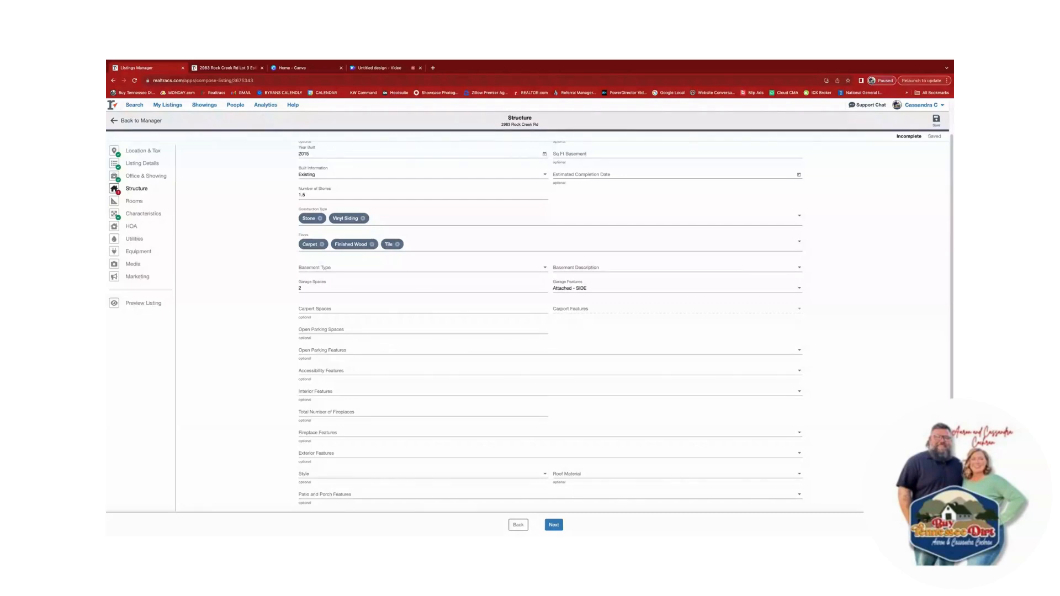
pyautogui.scroll(-1, 550, 326)
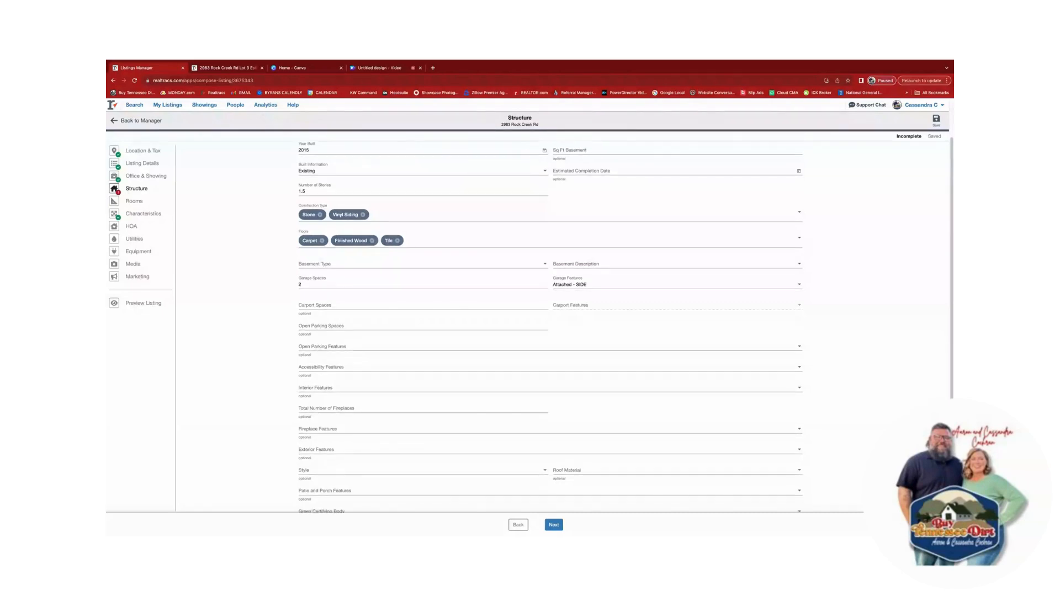
pyautogui.scroll(-3, 318, 371)
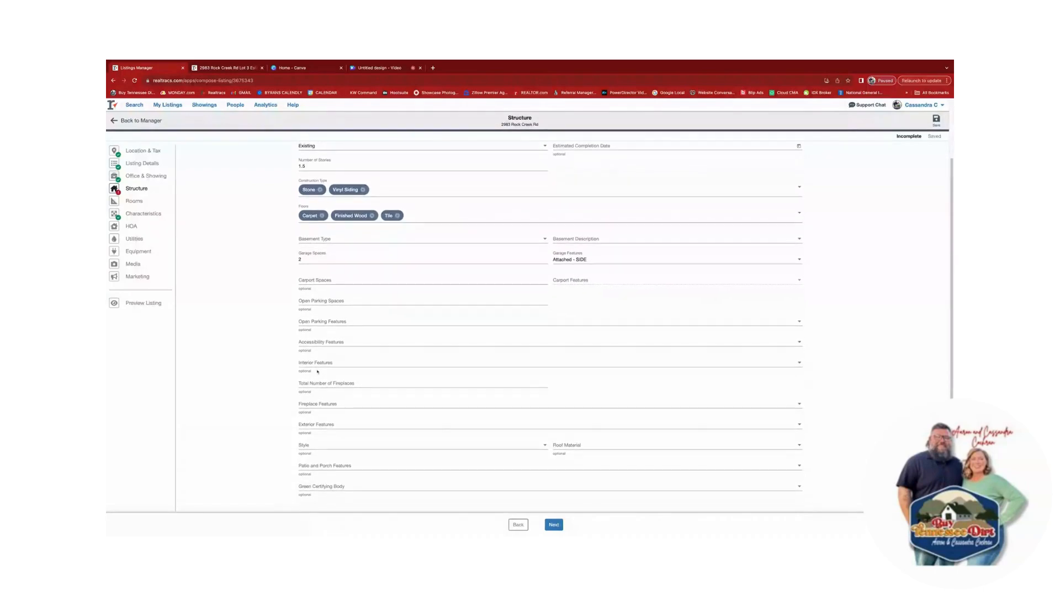
# - Enter 1 as the total number of fireplaces
pyautogui.click(317, 383)
pyautogui.write('1')
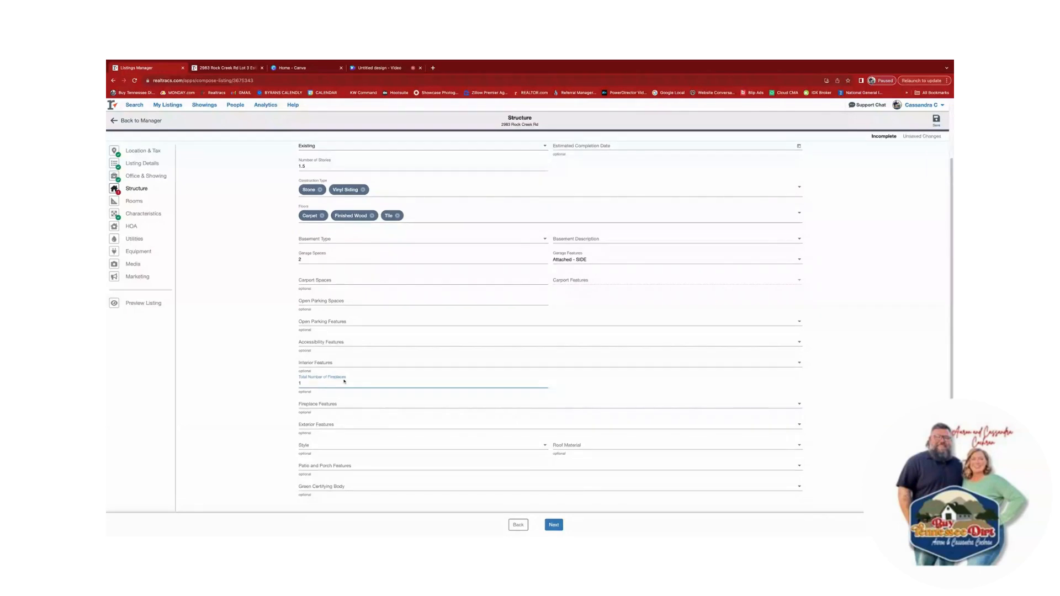
pyautogui.scroll(-1, 343, 381)
# - Add Ceiling Fan, Entry Foyer, Extra Closets and High Ceilings as interior features
pyautogui.click(336, 362)
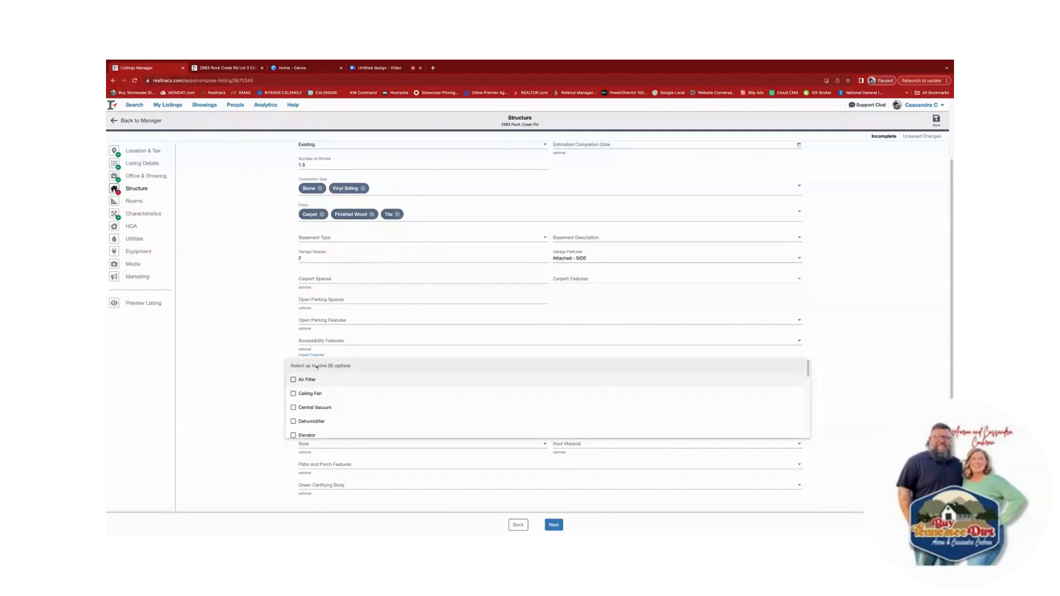
pyautogui.scroll(-5, 311, 428)
pyautogui.scroll(-2, 311, 428)
pyautogui.scroll(7, 309, 420)
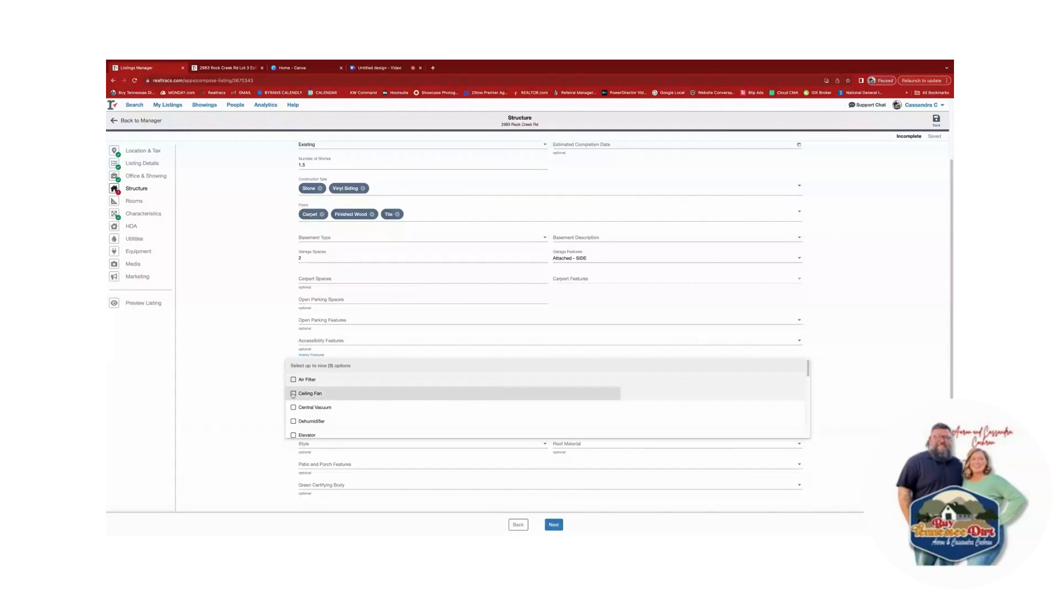
pyautogui.click(309, 393)
pyautogui.scroll(-2, 295, 405)
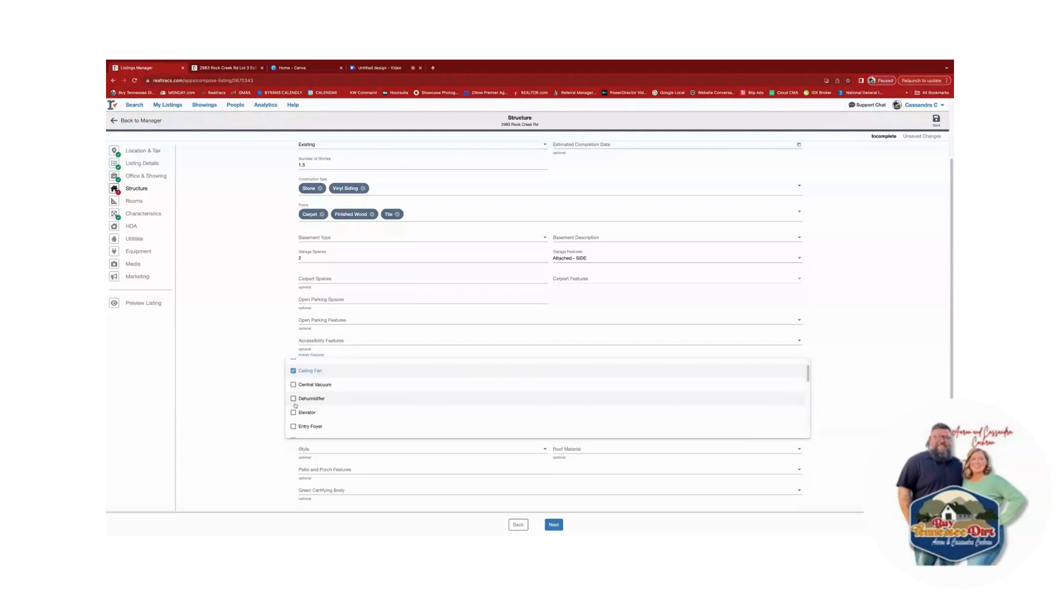
pyautogui.scroll(-1, 294, 402)
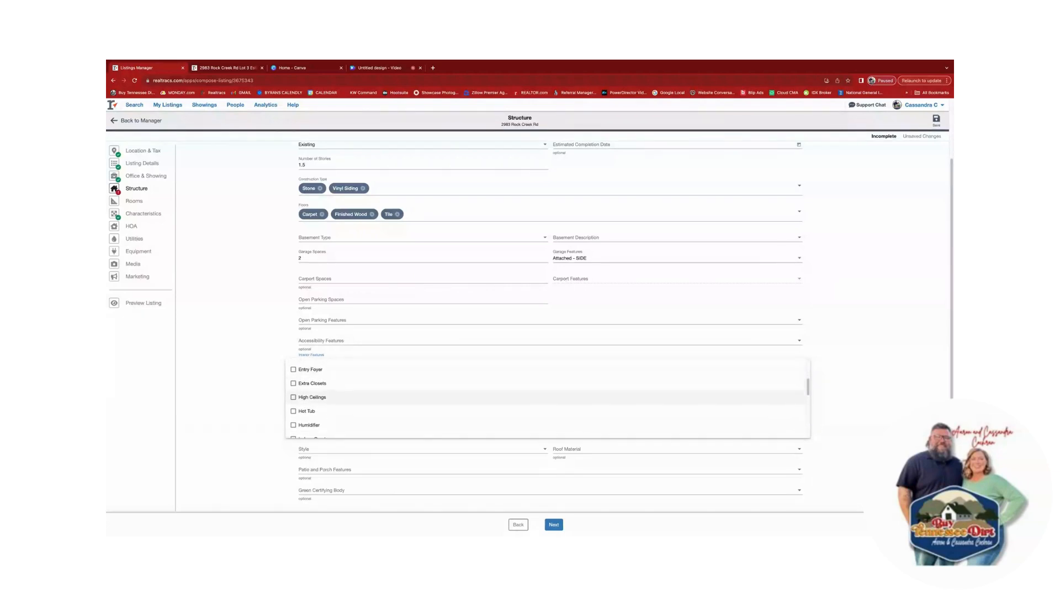
pyautogui.click(294, 379)
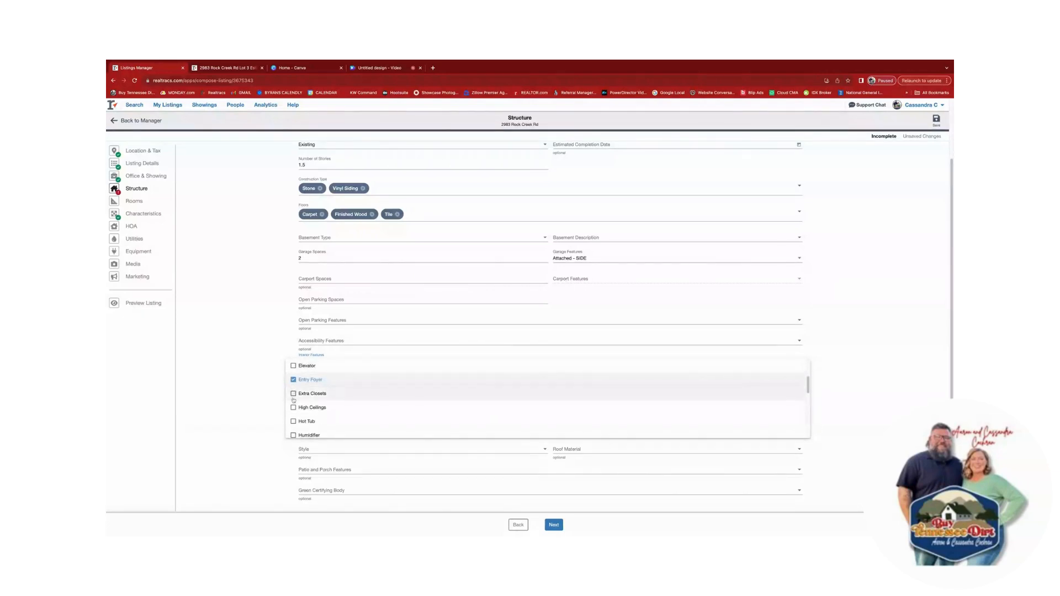
pyautogui.click(293, 393)
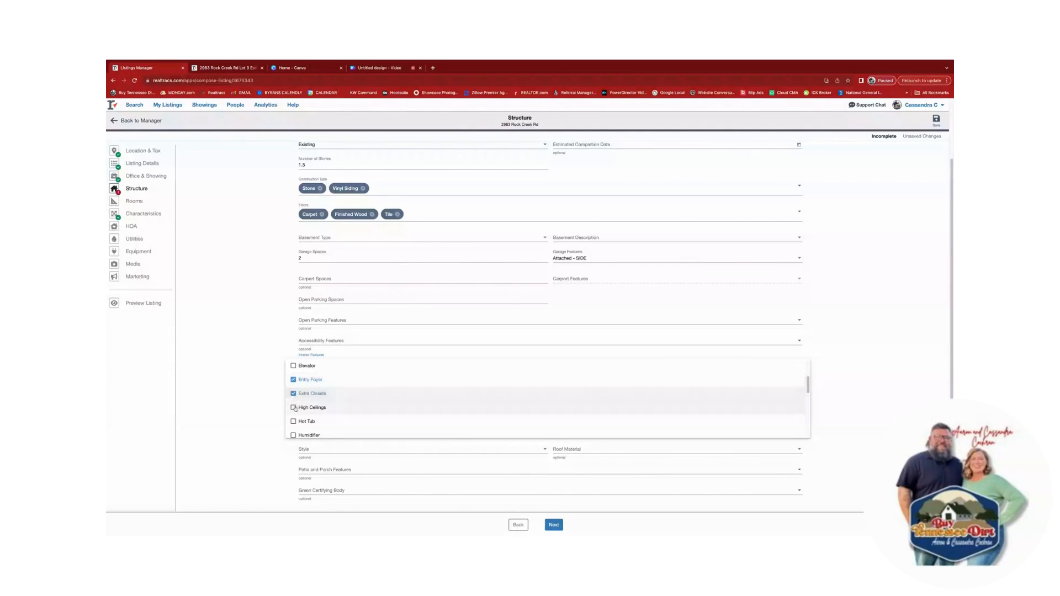
pyautogui.click(294, 408)
# - Add Pantry, Storage and Walk-In Closets to the interior features and close the list
pyautogui.scroll(-3, 294, 421)
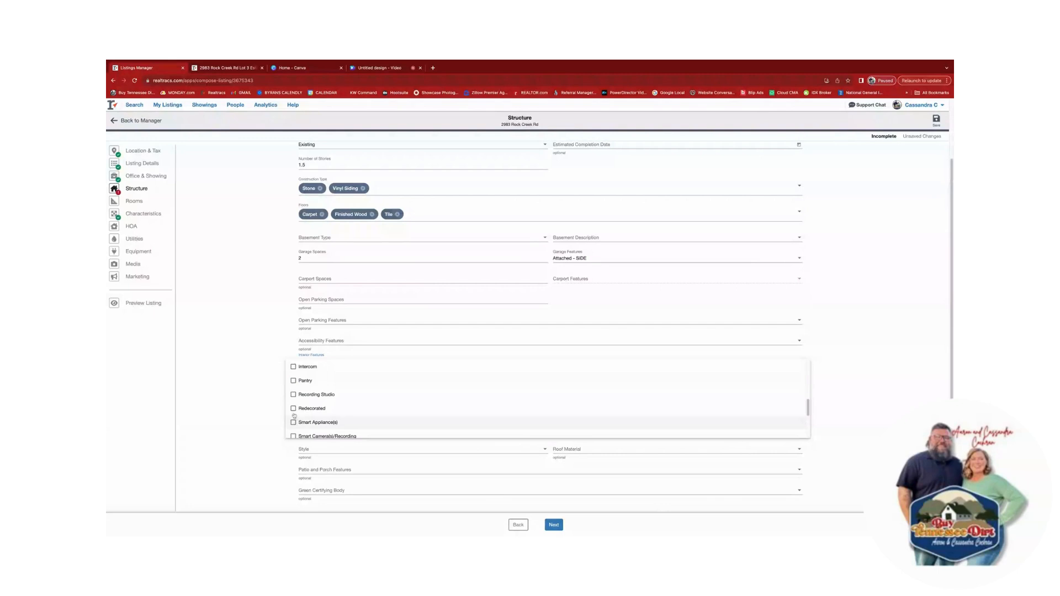
pyautogui.click(293, 385)
pyautogui.scroll(1, 298, 390)
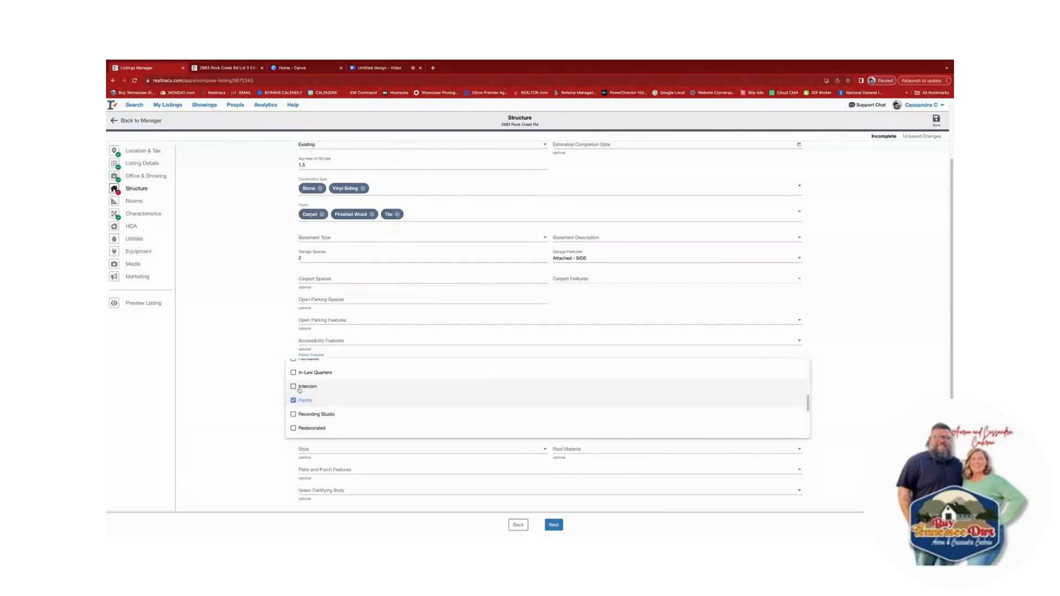
pyautogui.scroll(-3, 298, 392)
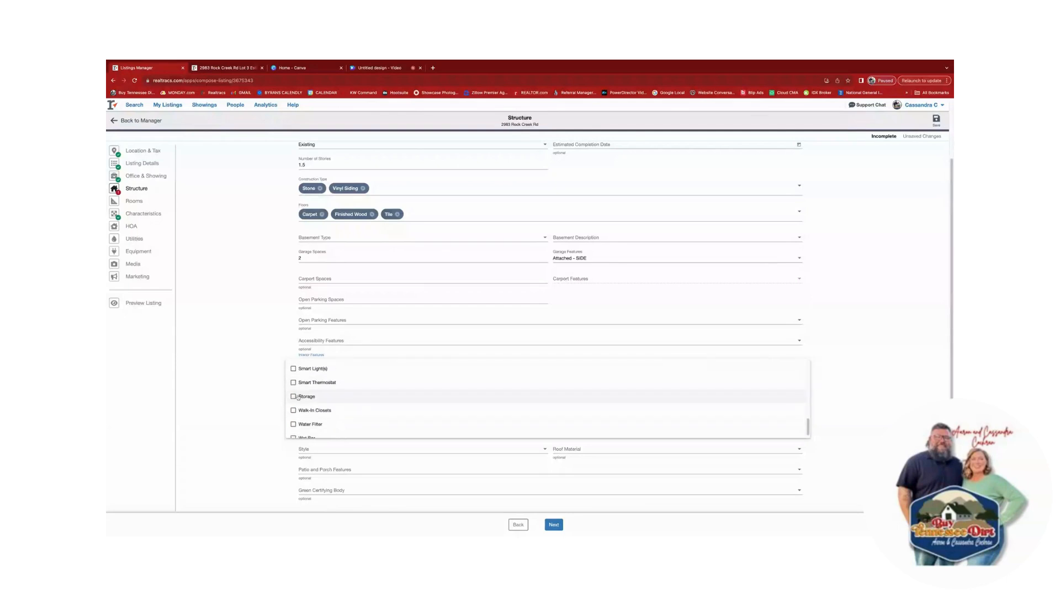
pyautogui.click(294, 397)
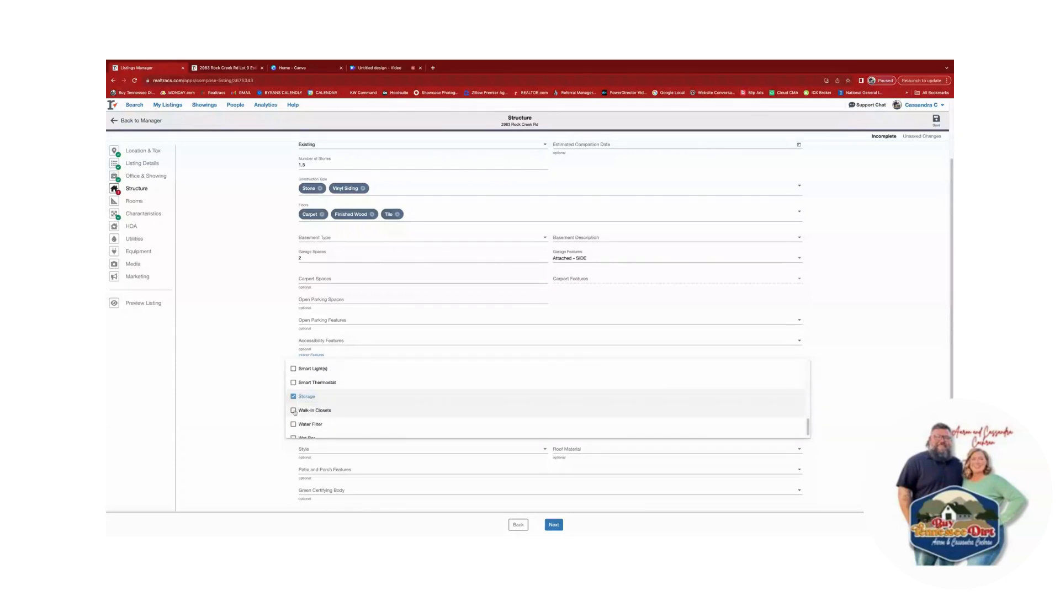
pyautogui.click(294, 411)
pyautogui.scroll(-1, 294, 420)
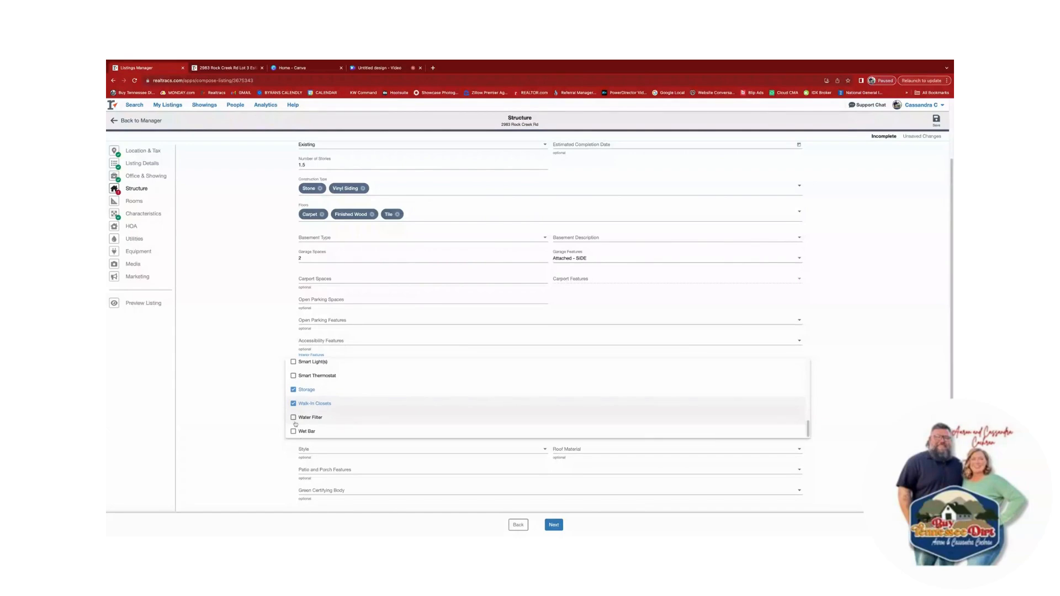
pyautogui.click(272, 388)
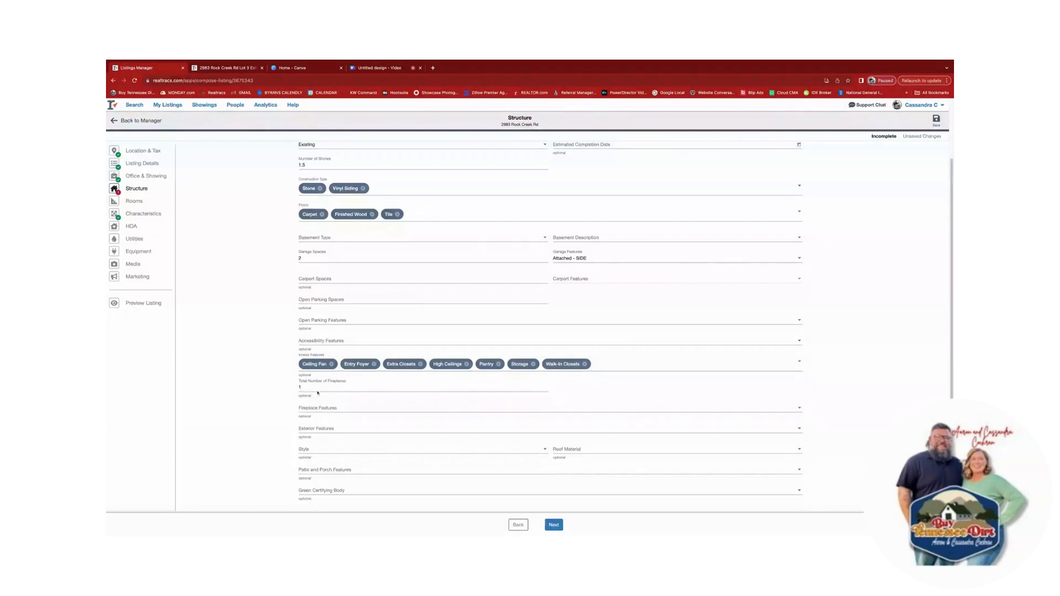
# - Set the fireplace features to Gas and Living Room
pyautogui.click(332, 411)
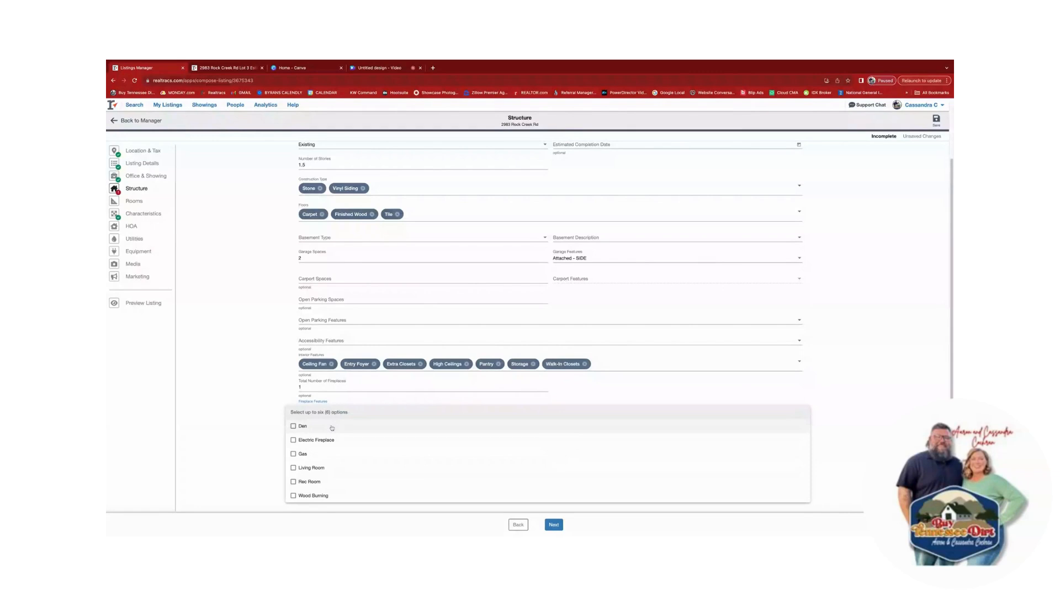
pyautogui.click(294, 455)
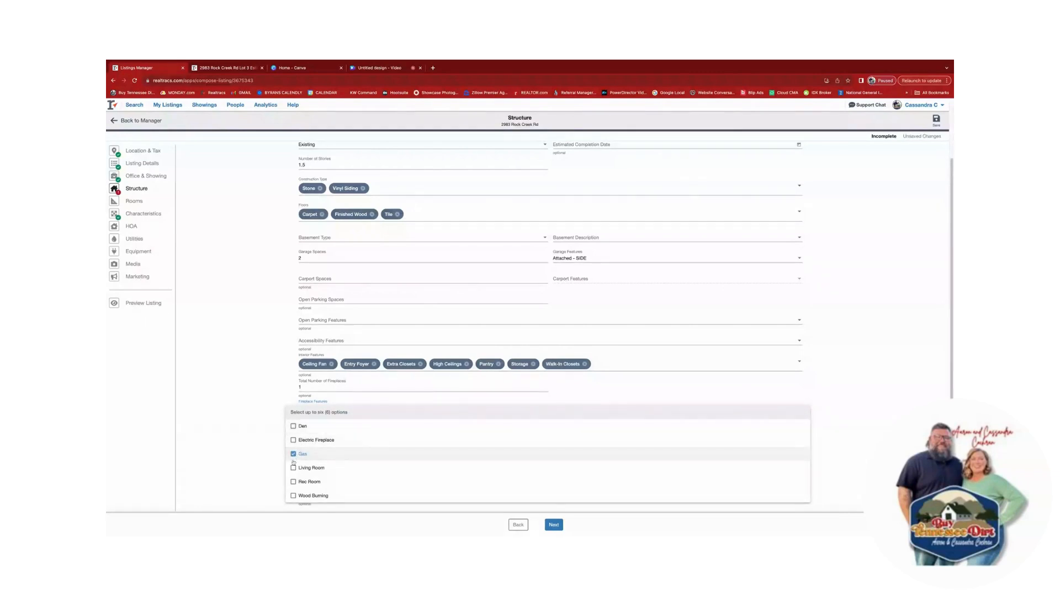
pyautogui.click(294, 468)
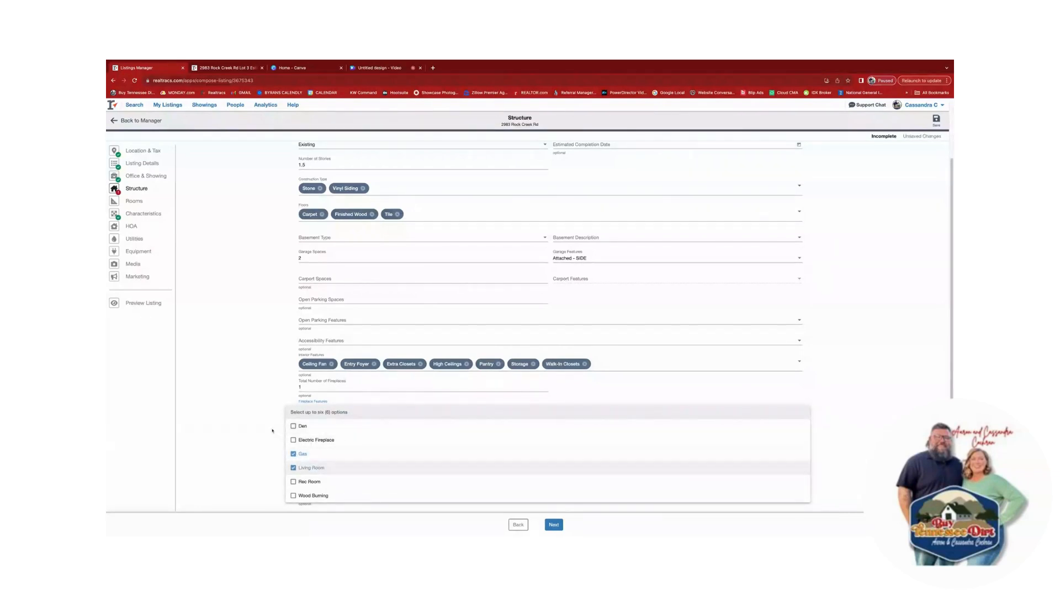
pyautogui.click(272, 431)
# - Add Garage Door Opener and Barn as exterior features
pyautogui.scroll(-2, 294, 424)
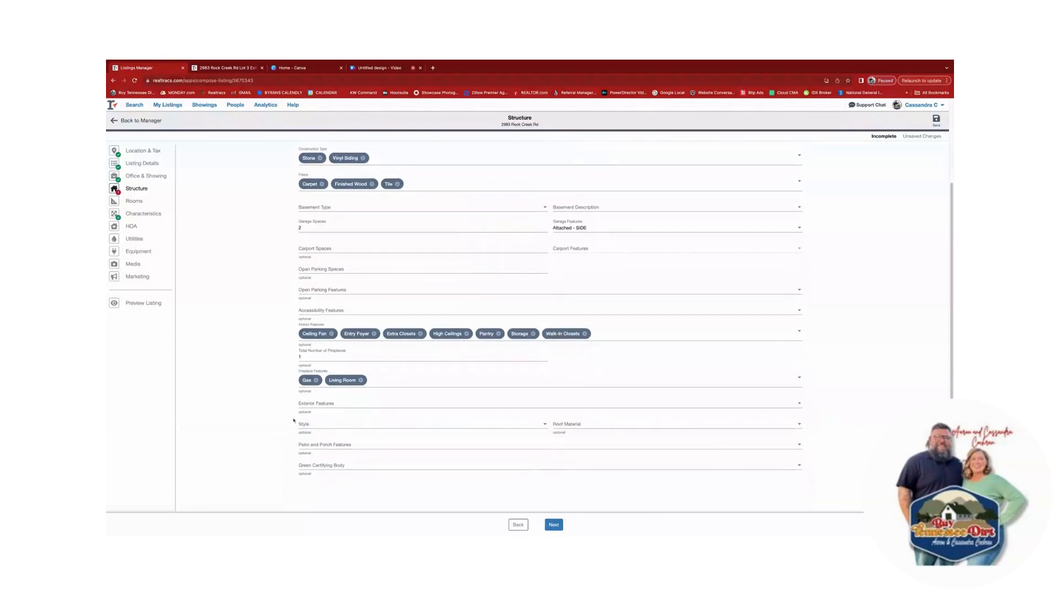
pyautogui.click(305, 408)
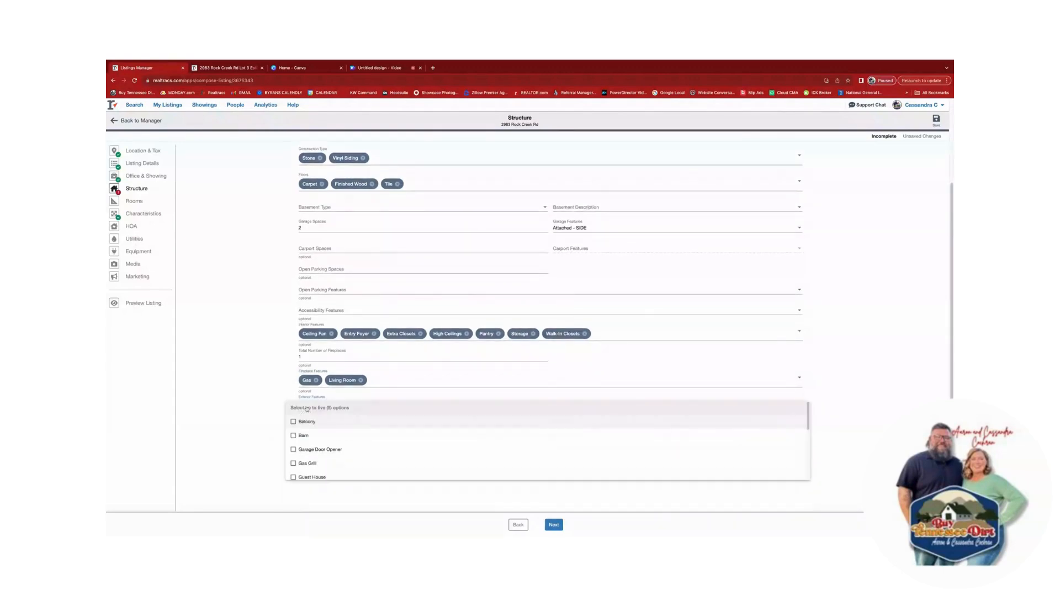
pyautogui.click(293, 450)
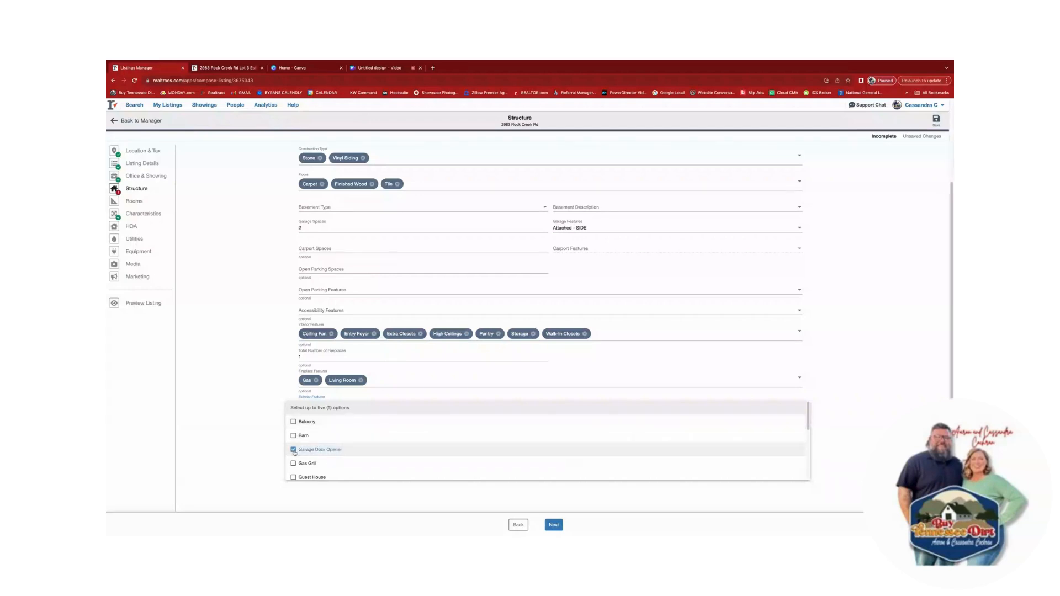
pyautogui.scroll(-2, 294, 449)
pyautogui.scroll(-1, 300, 444)
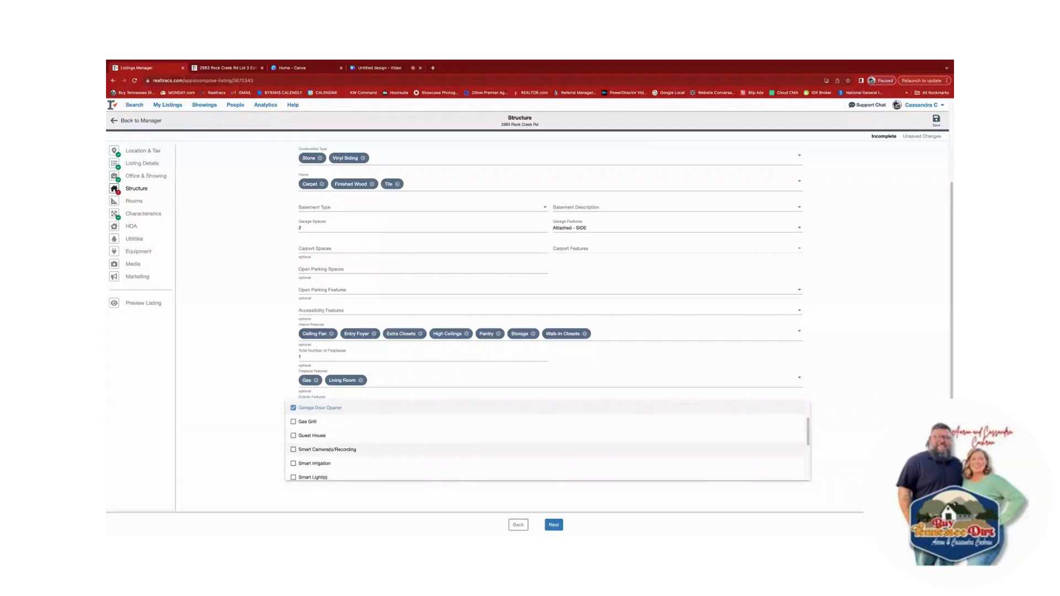
pyautogui.scroll(-5, 309, 448)
pyautogui.scroll(-1, 310, 447)
pyautogui.scroll(10, 295, 446)
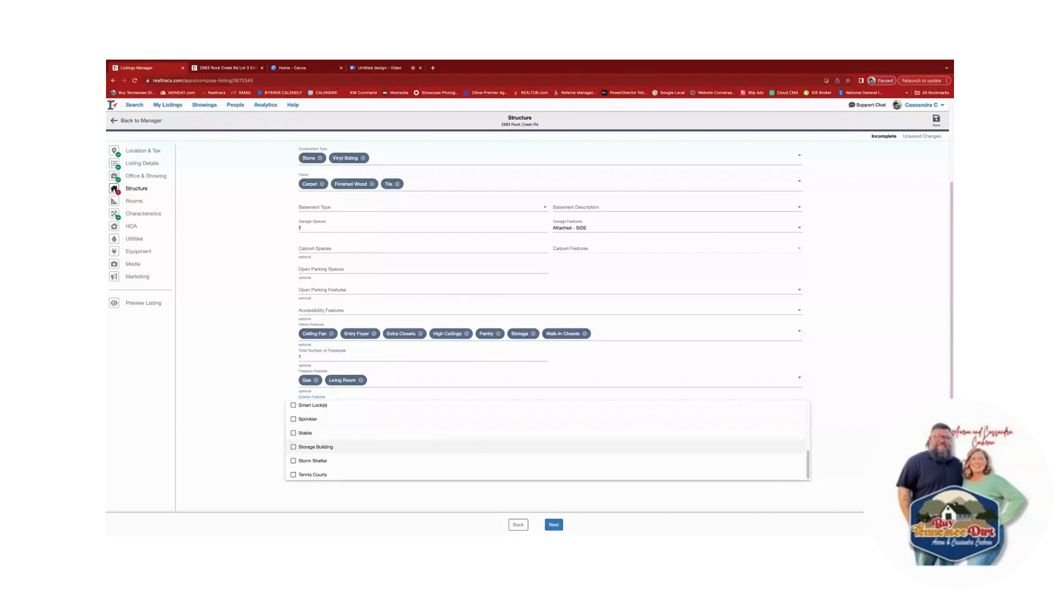
pyautogui.click(293, 436)
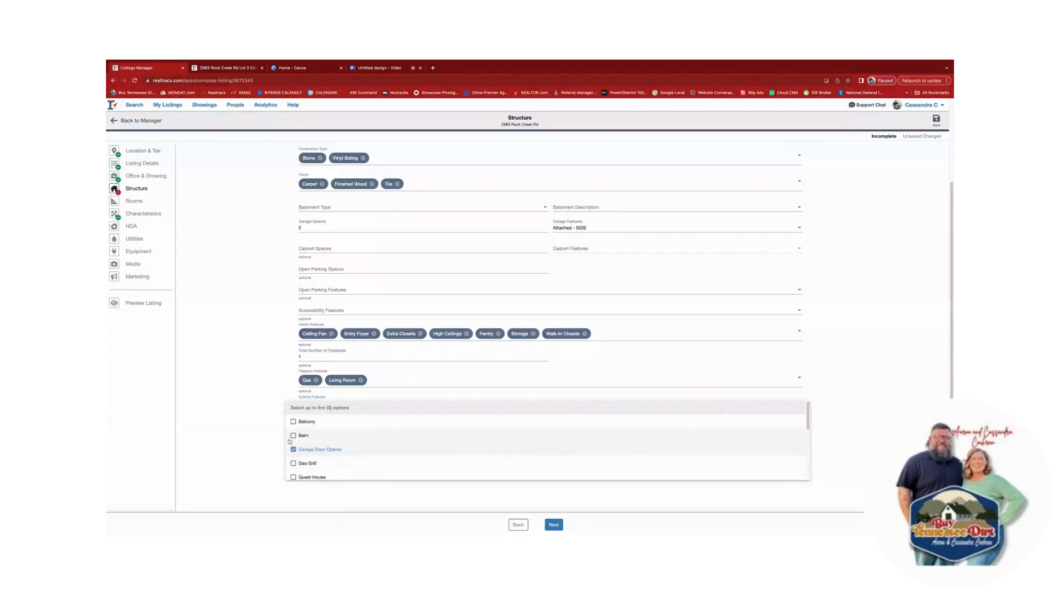
pyautogui.click(260, 430)
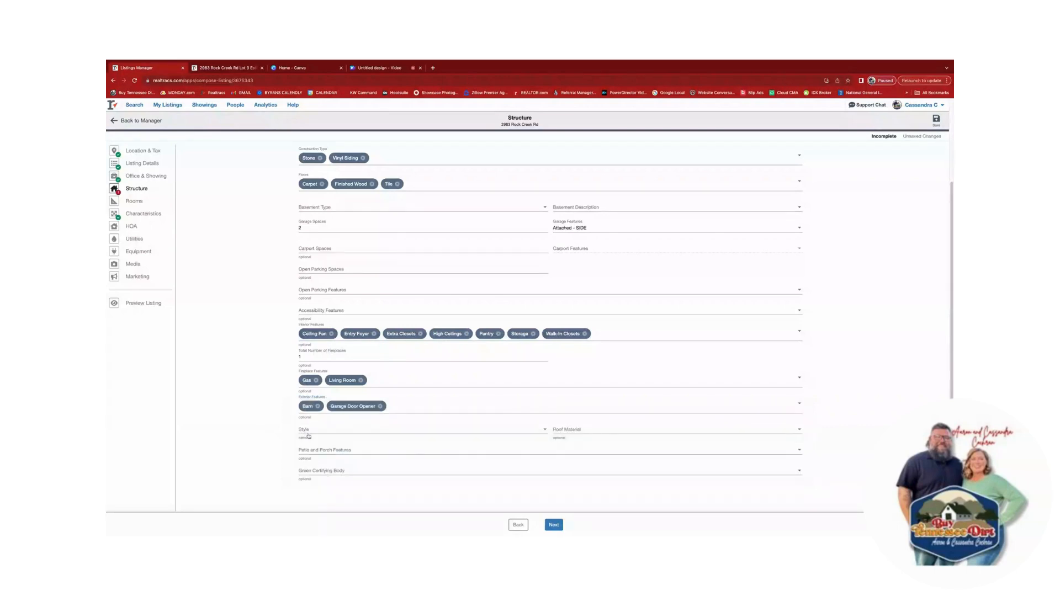
# - Choose Traditional as the home's architectural style
pyautogui.click(316, 431)
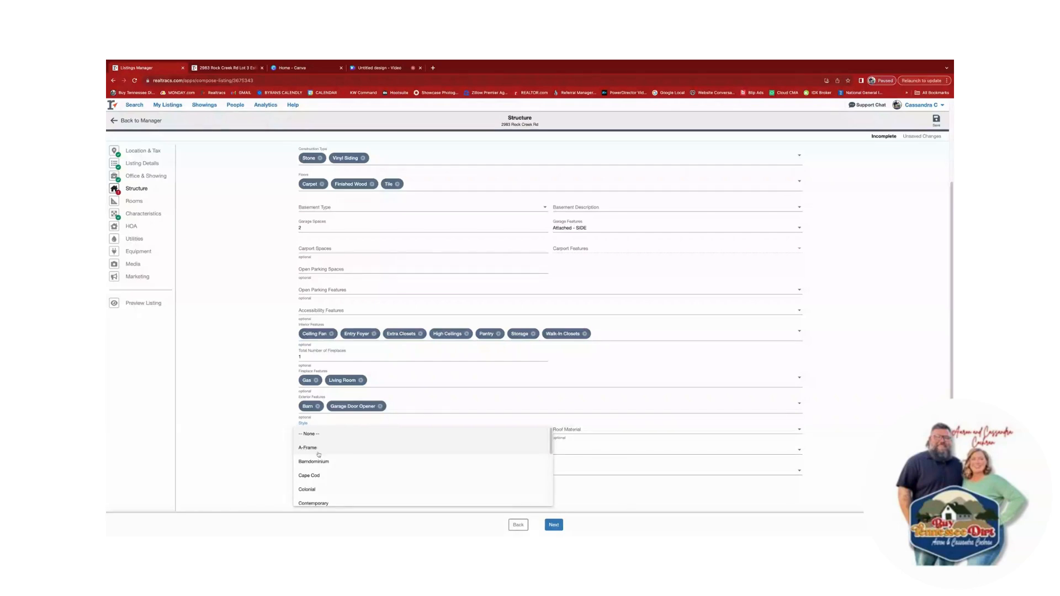
pyautogui.scroll(-5, 319, 456)
pyautogui.scroll(-3, 320, 457)
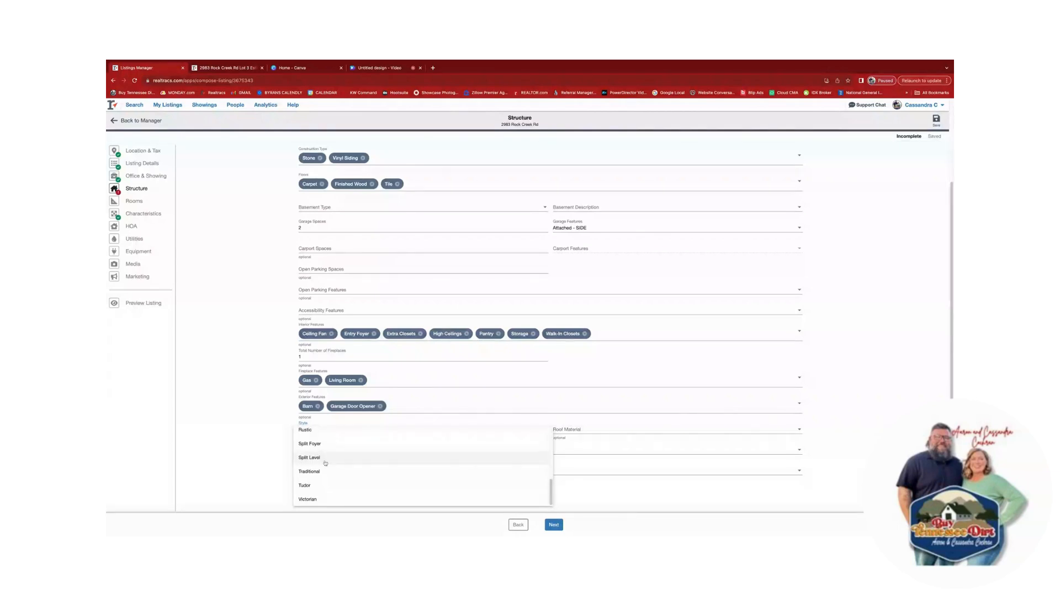
pyautogui.scroll(3, 325, 463)
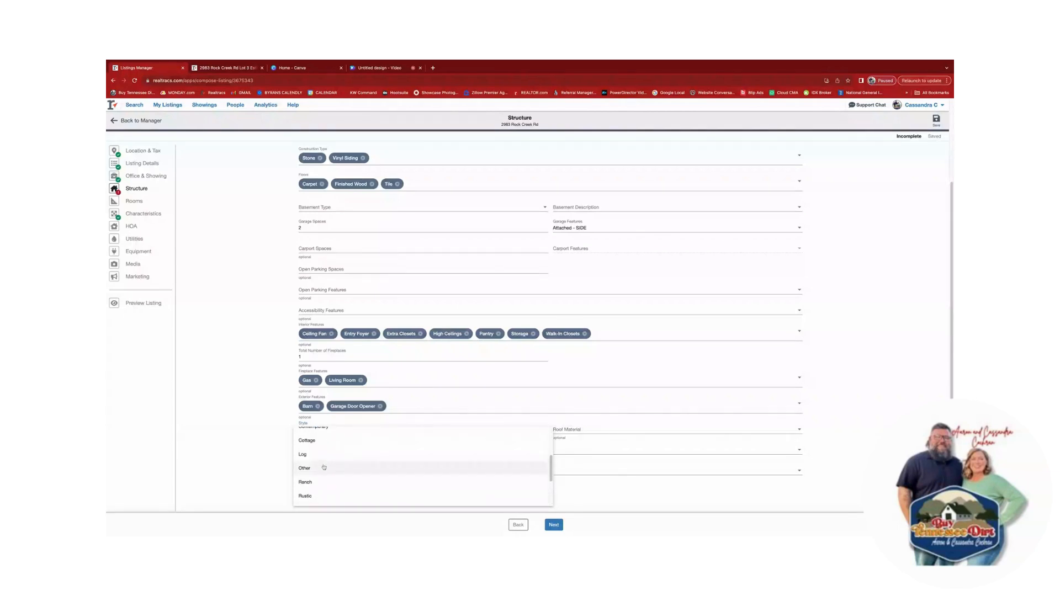
pyautogui.scroll(2, 313, 464)
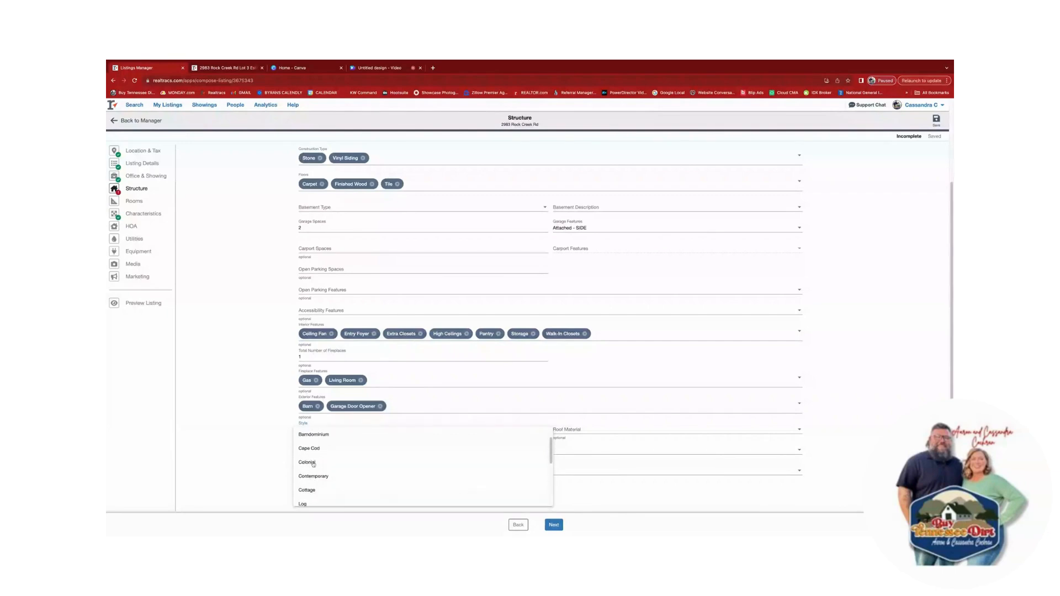
pyautogui.scroll(-3, 313, 464)
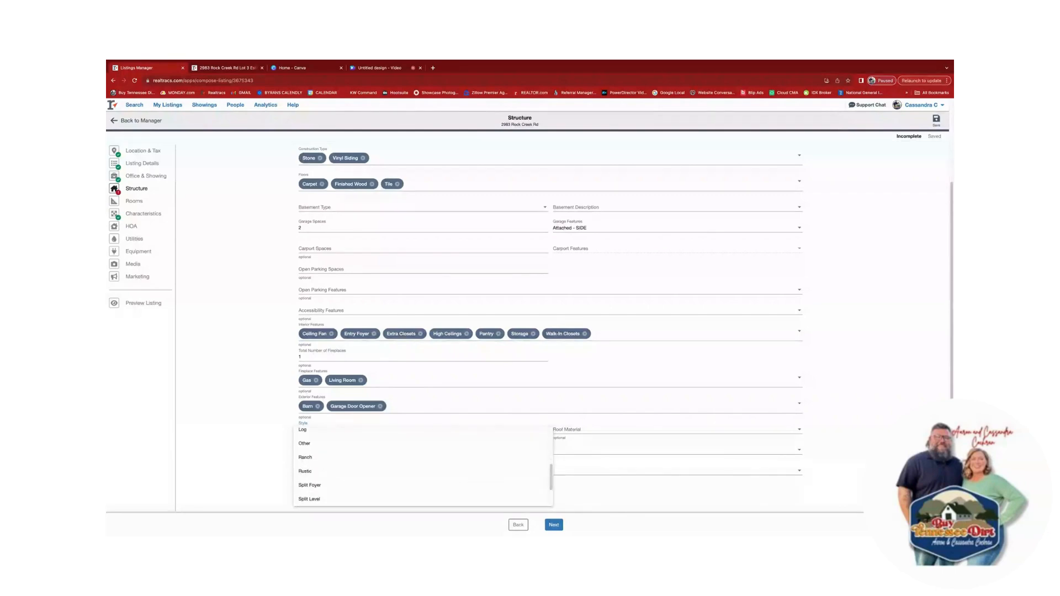
pyautogui.scroll(4, 313, 463)
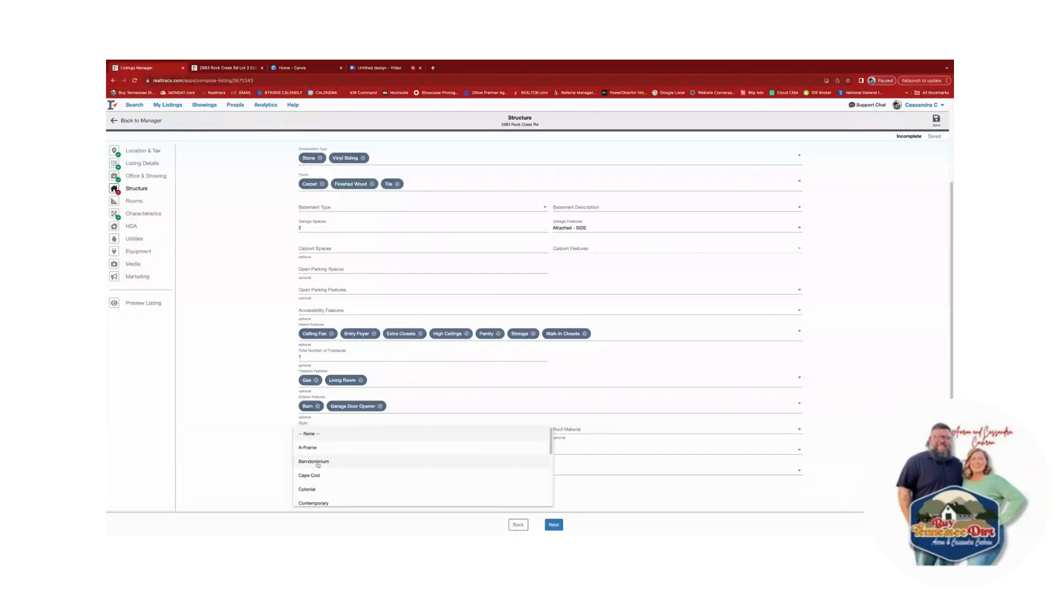
pyautogui.scroll(-3, 318, 466)
pyautogui.scroll(-3, 323, 481)
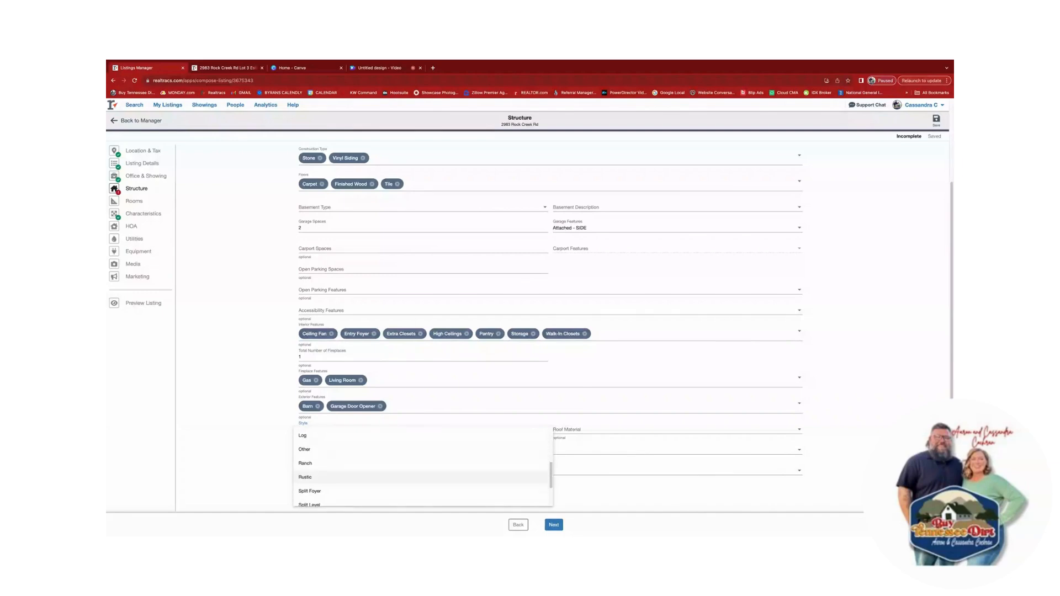
pyautogui.scroll(-2, 322, 476)
pyautogui.click(324, 477)
# - Set the roof material to Composition Shingle
pyautogui.click(568, 434)
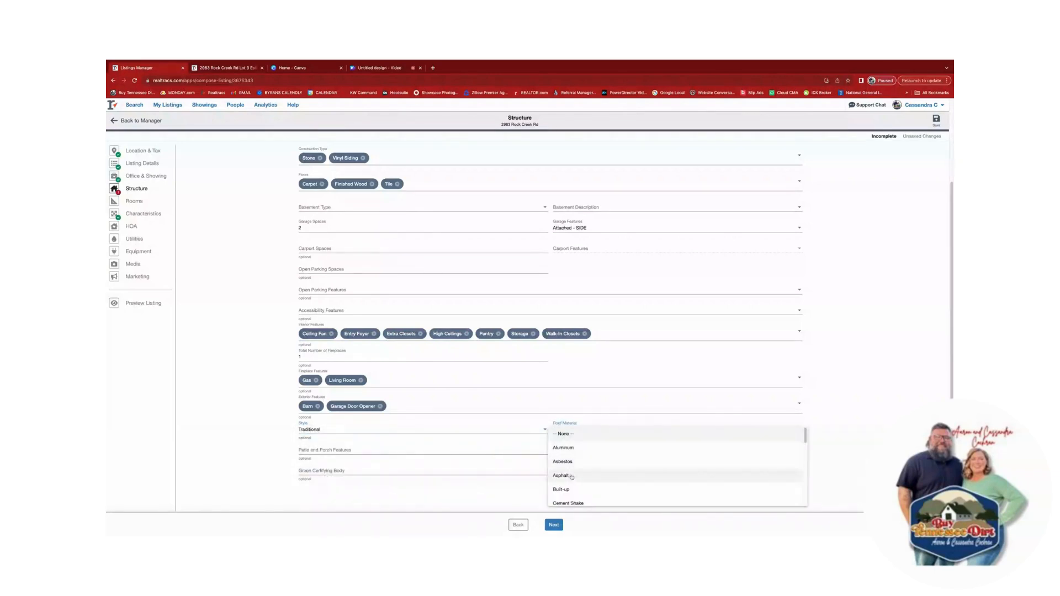
pyautogui.scroll(-2, 570, 475)
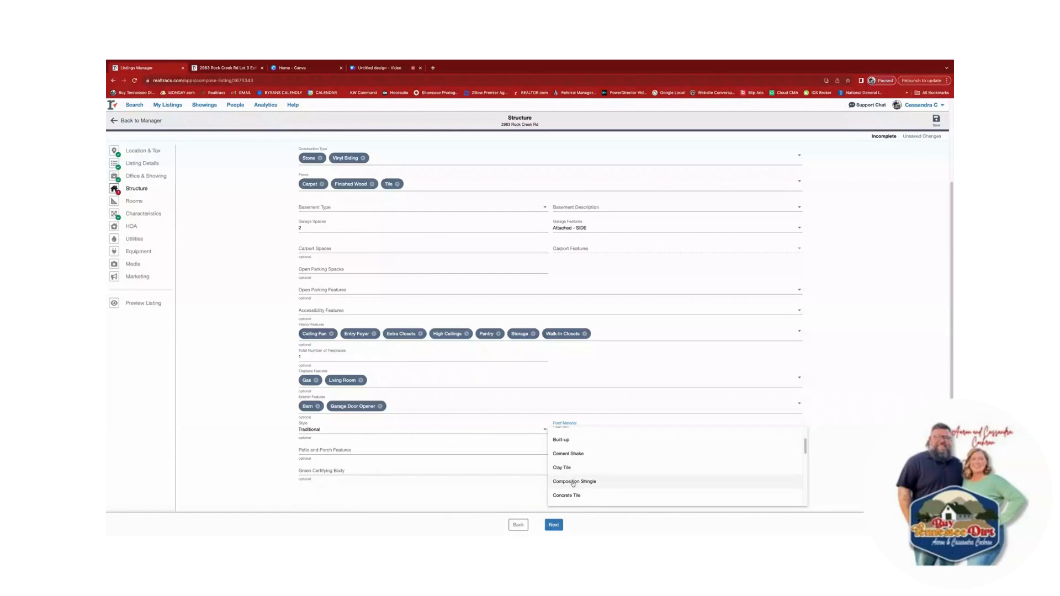
pyautogui.click(572, 482)
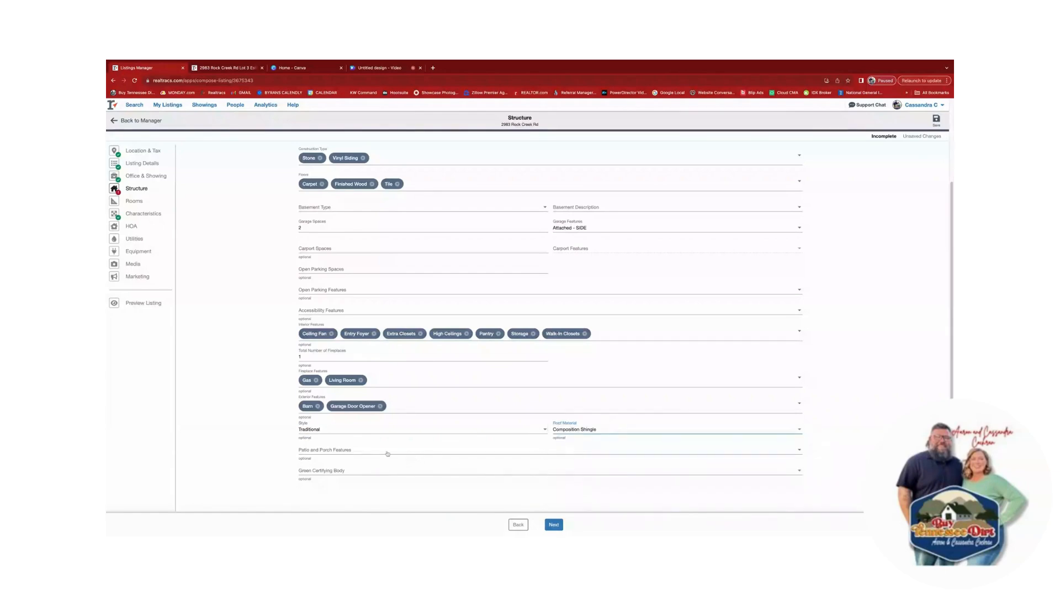
# - Select Covered Patio and Covered Porch as patio and porch features
pyautogui.click(367, 451)
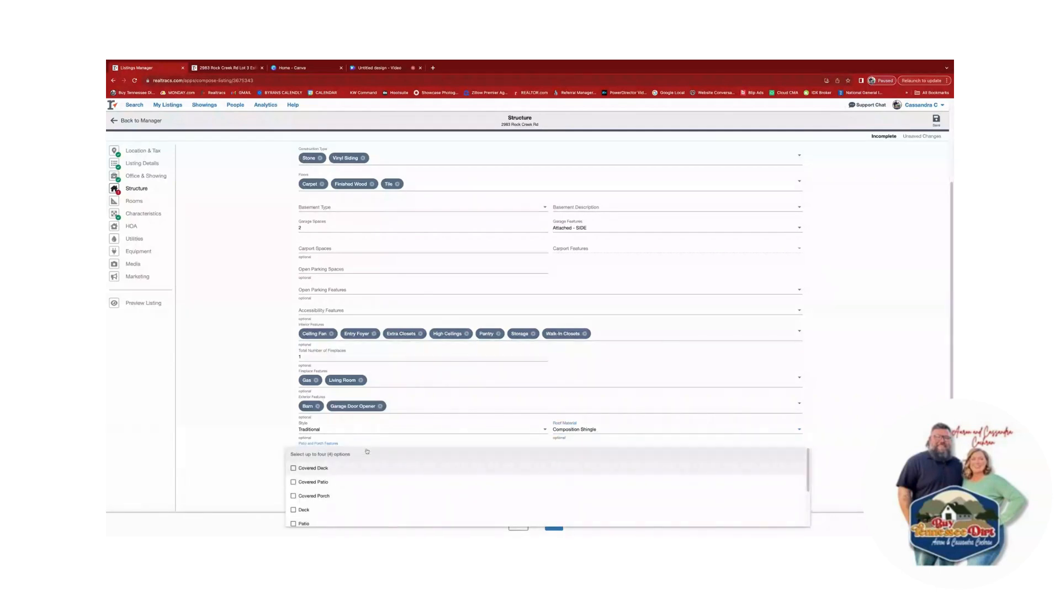
pyautogui.click(294, 482)
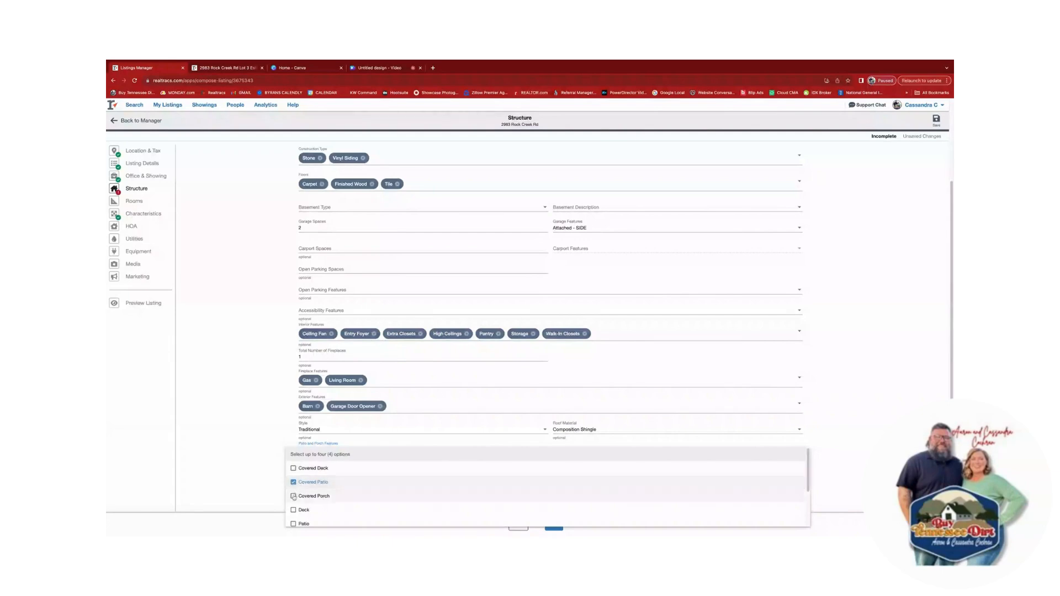
pyautogui.click(293, 496)
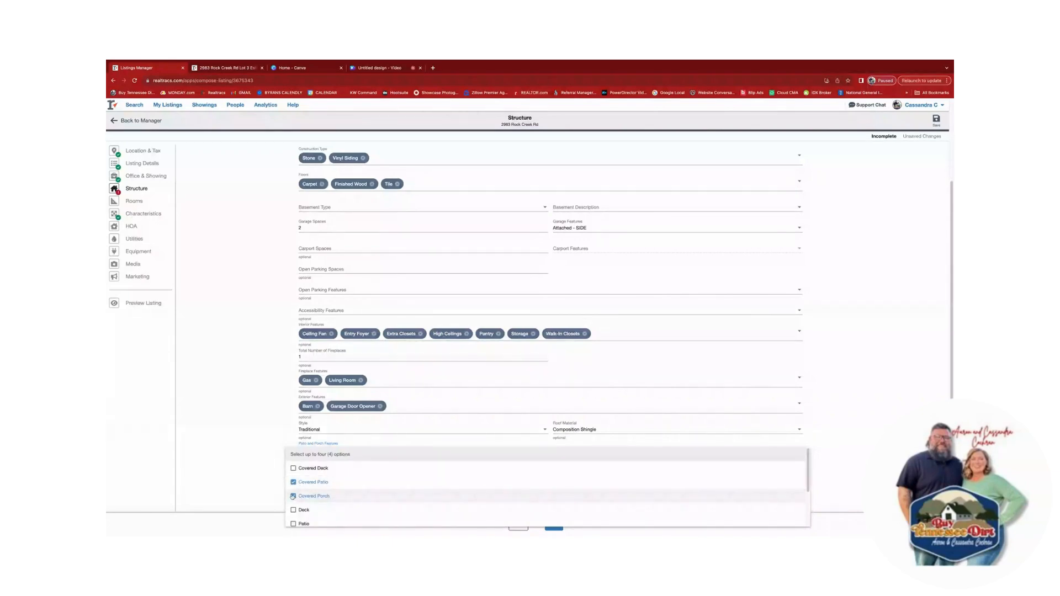
pyautogui.scroll(-3, 293, 496)
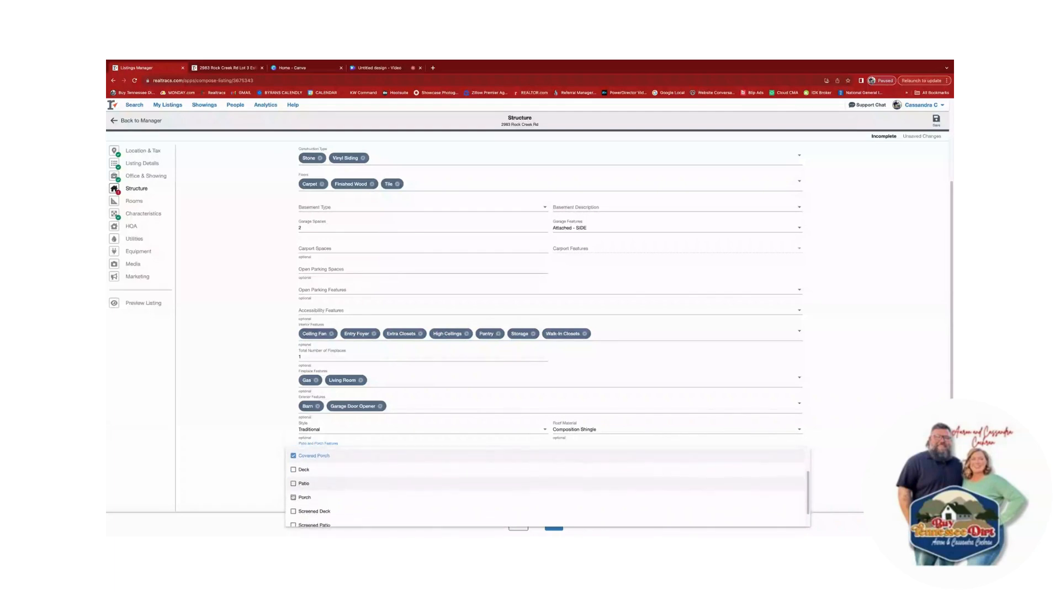
pyautogui.scroll(-1, 546, 486)
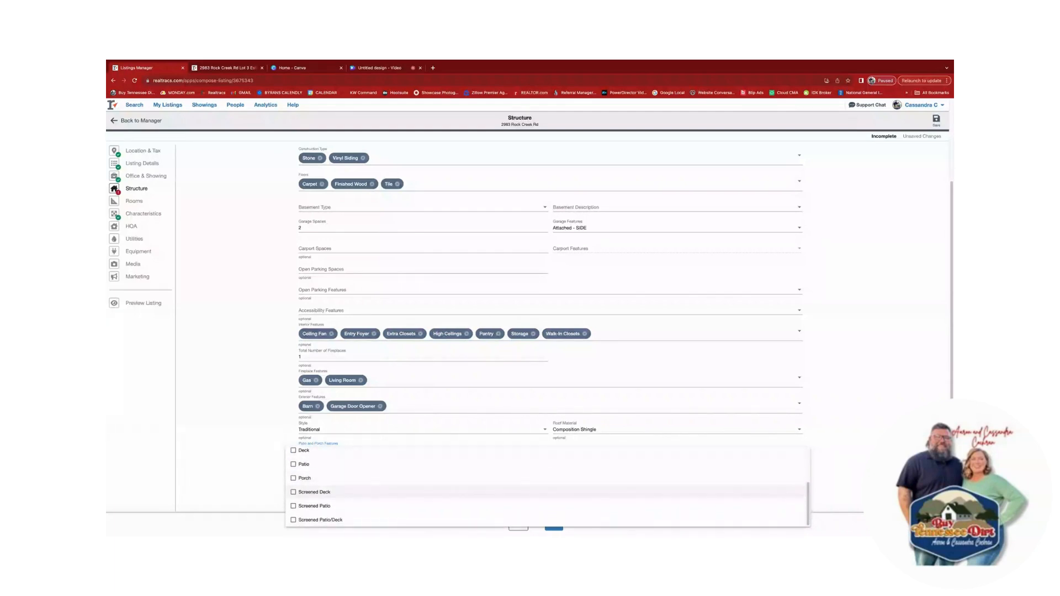
pyautogui.click(280, 487)
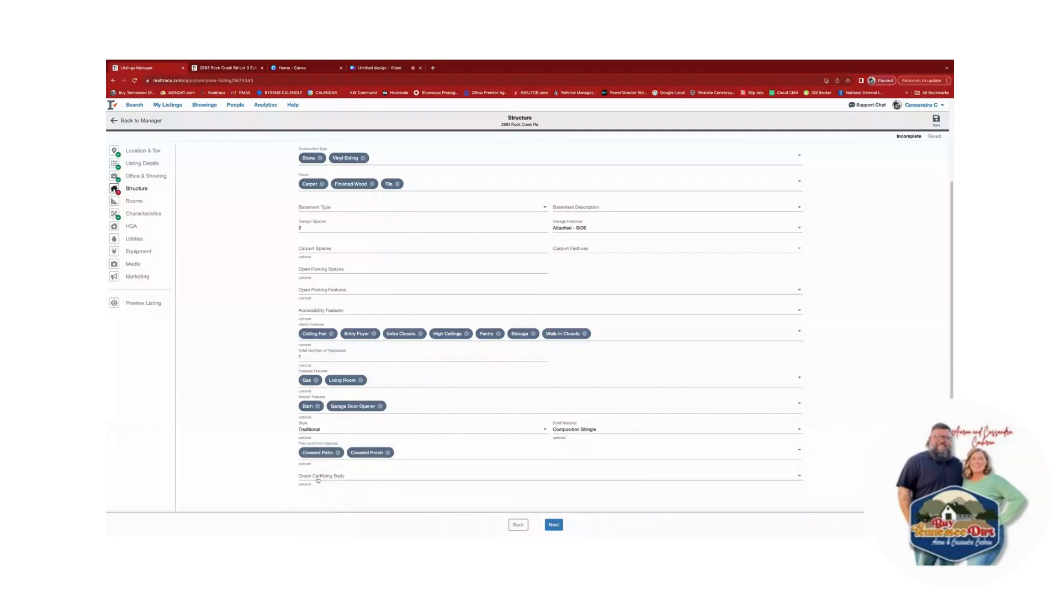
# - Leave the Green Certifying Body field empty without choosing any option
pyautogui.click(318, 478)
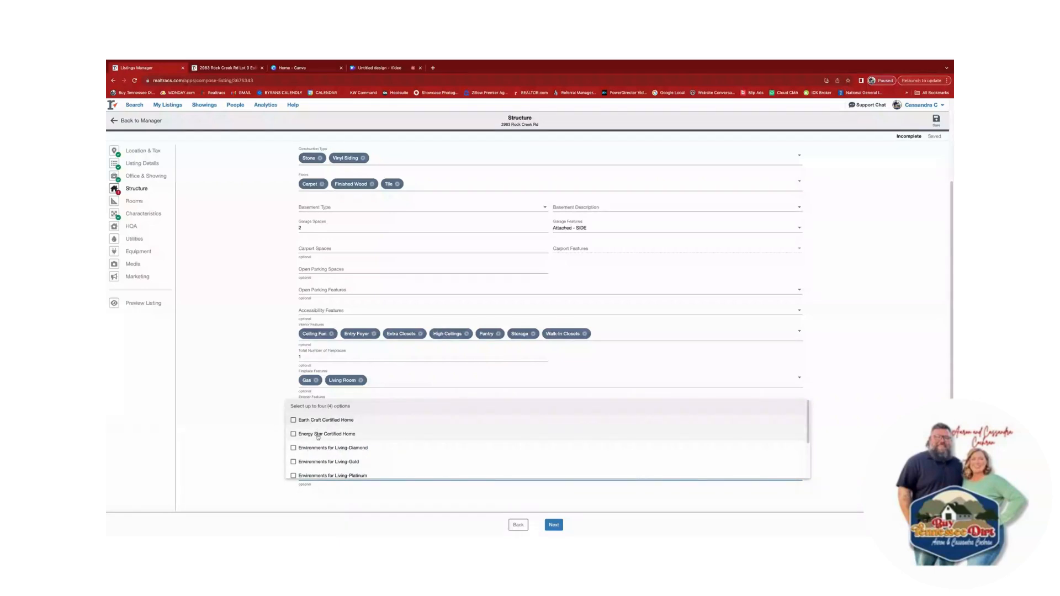
pyautogui.scroll(-3, 353, 433)
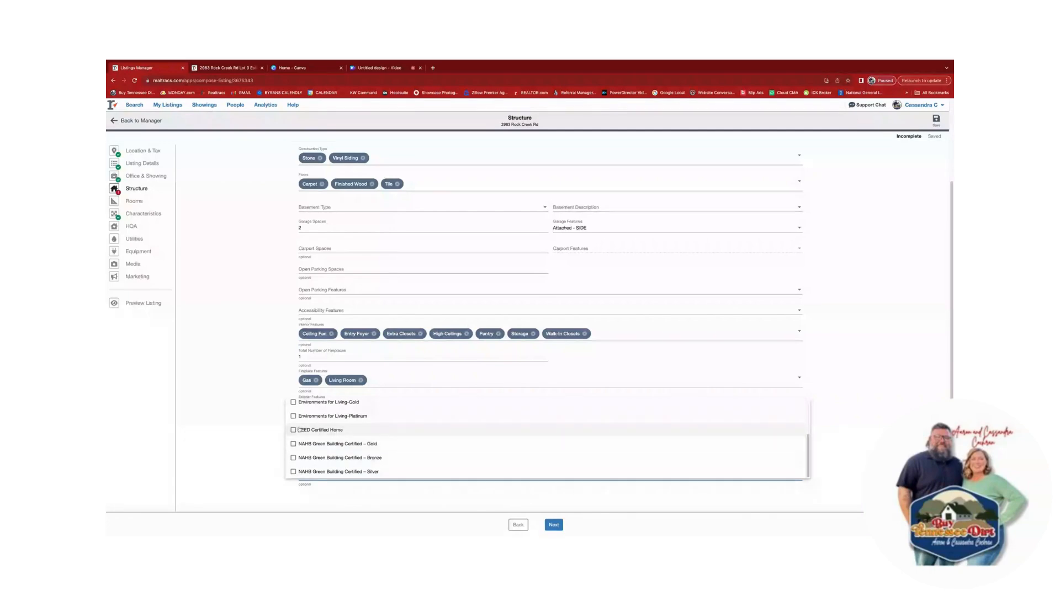
pyautogui.click(261, 415)
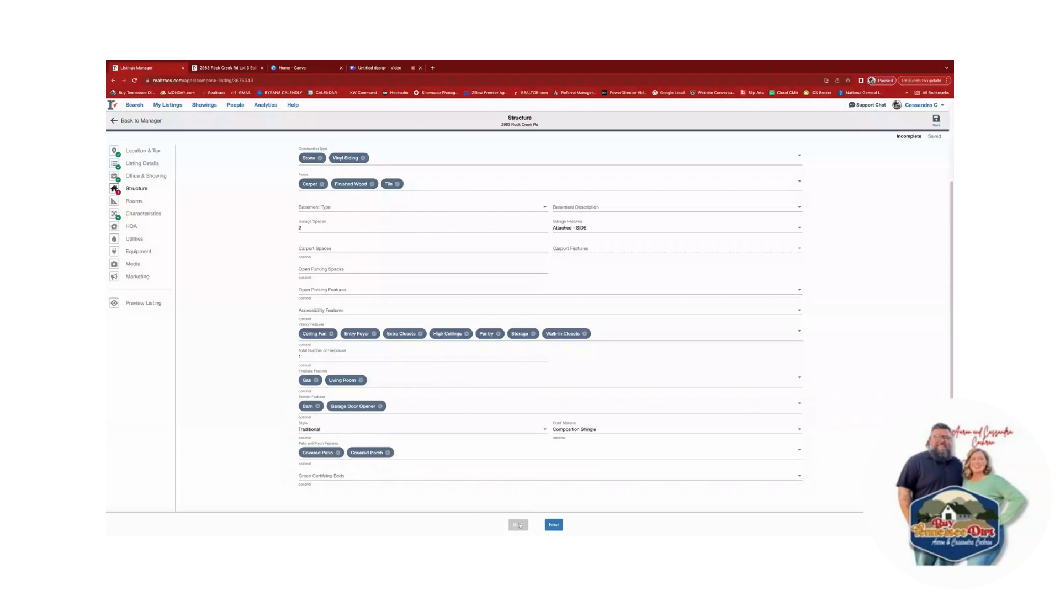
# - Return to the Structure section and set Basement Type to None
pyautogui.click(554, 525)
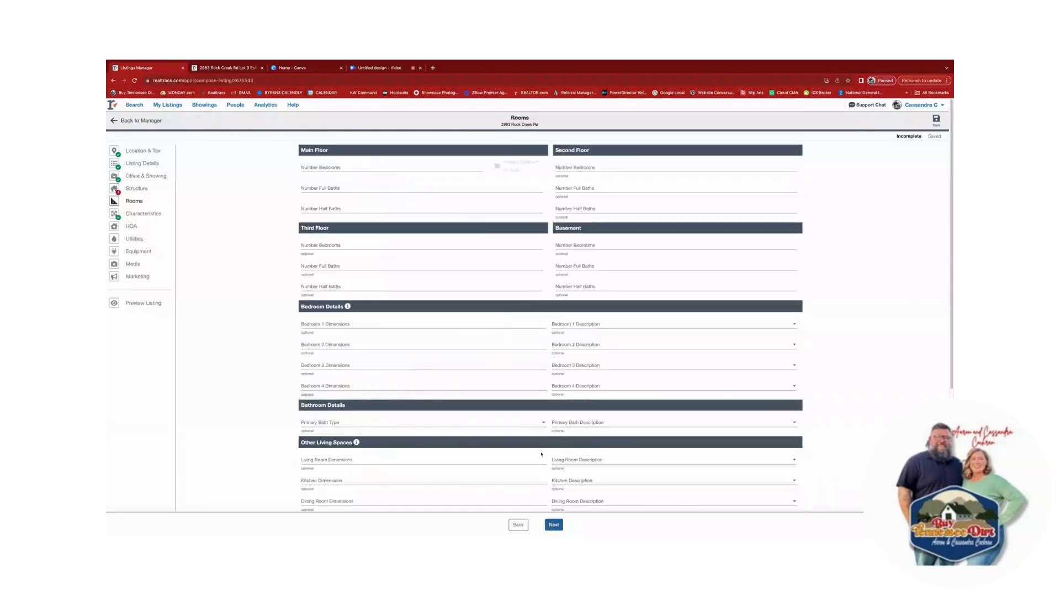
pyautogui.click(152, 189)
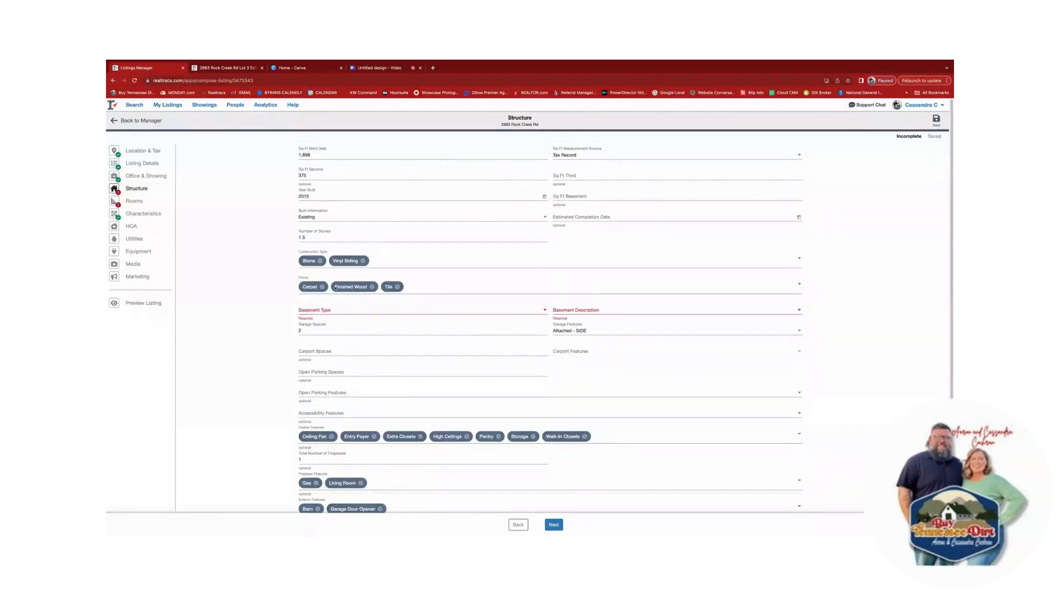
pyautogui.click(337, 310)
pyautogui.click(320, 343)
pyautogui.click(313, 312)
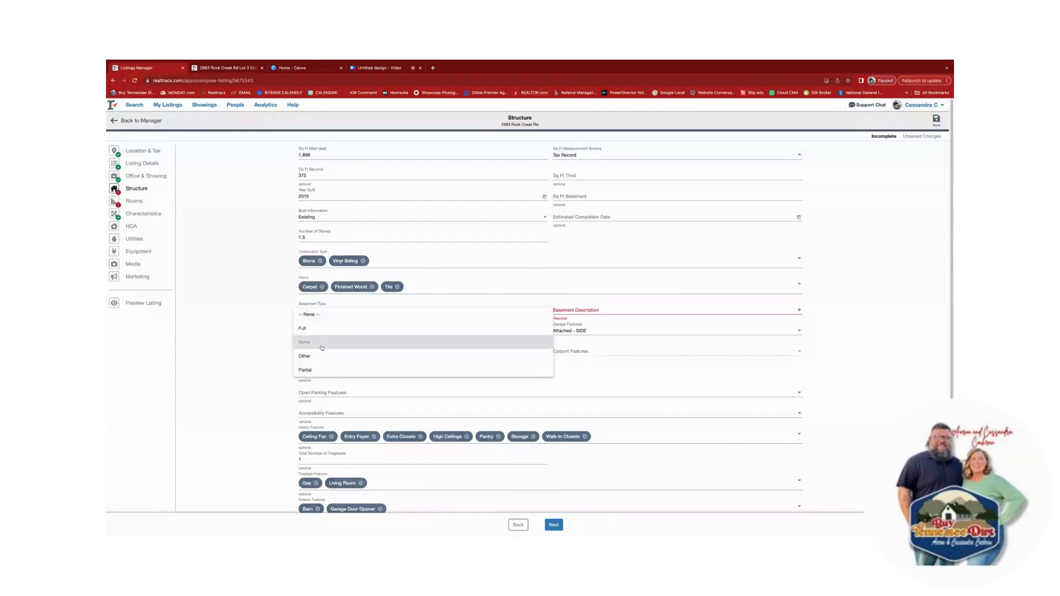
pyautogui.scroll(-2, 309, 320)
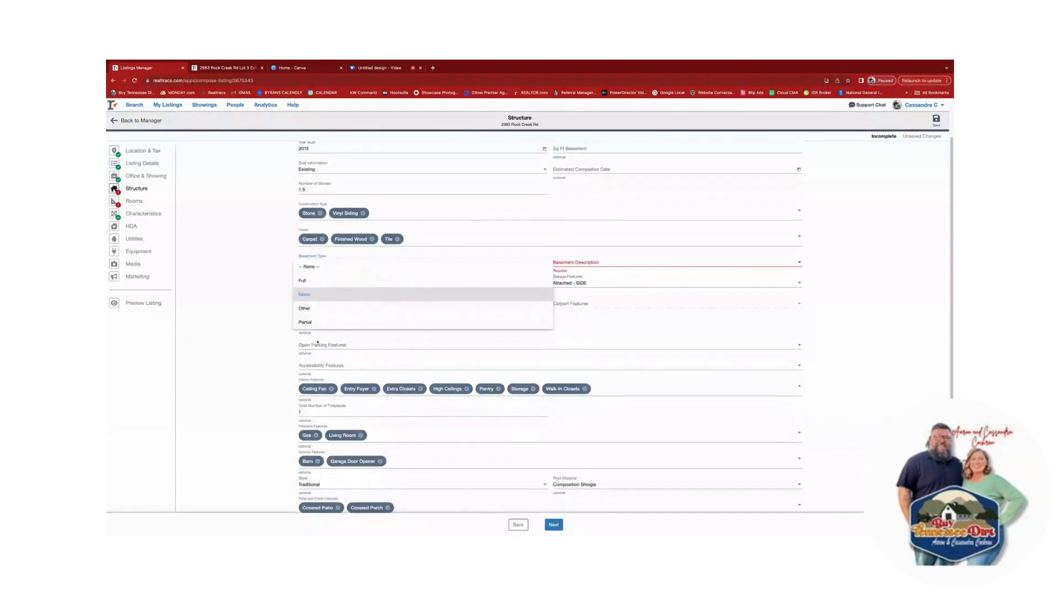
pyautogui.click(280, 281)
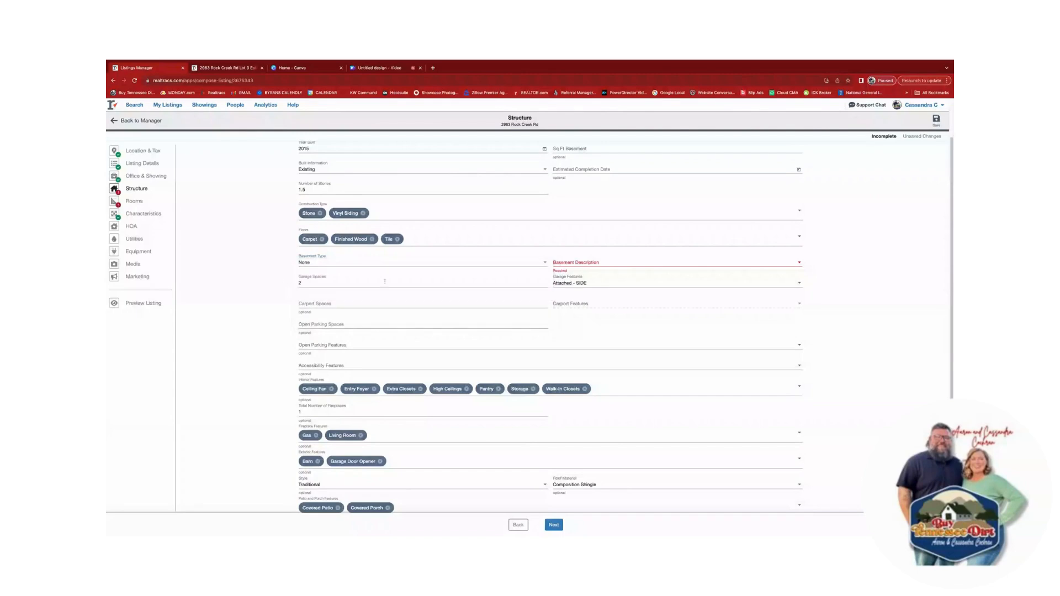
# - Set Basement Description to Crawl and go to the Rooms section
pyautogui.click(668, 263)
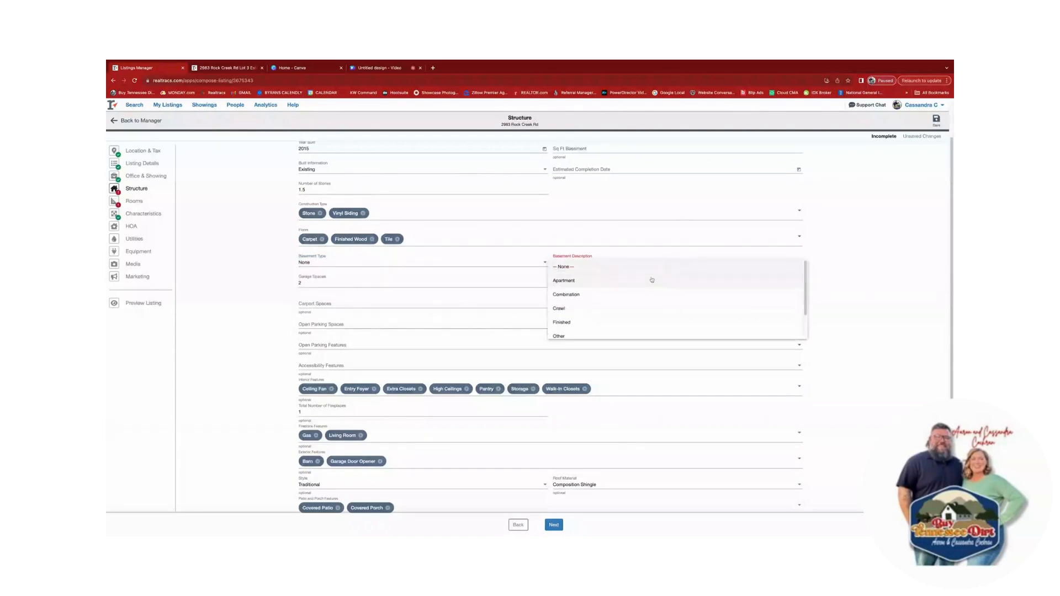
pyautogui.click(617, 307)
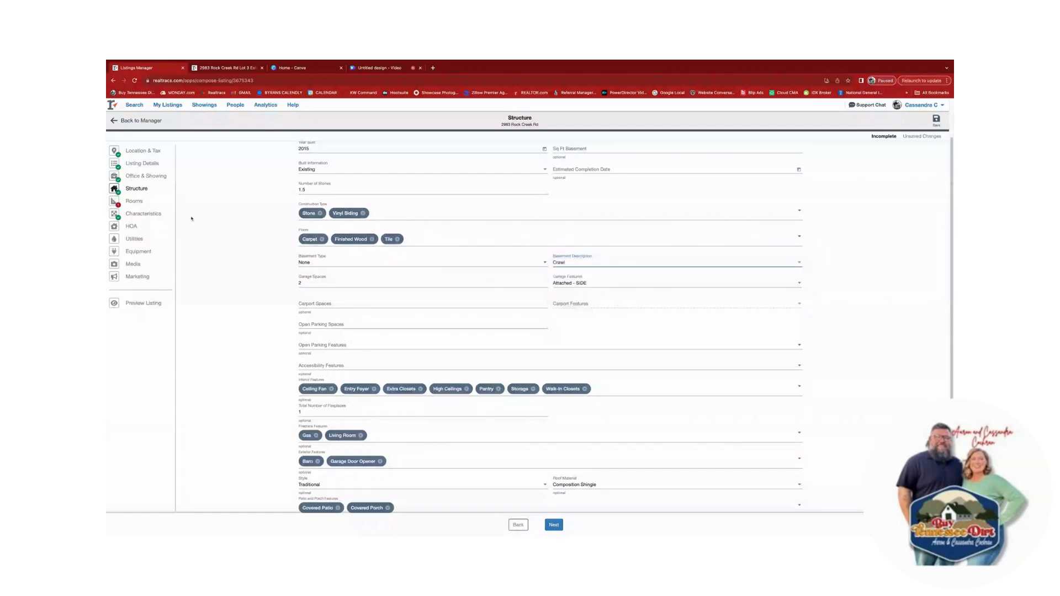
pyautogui.click(134, 201)
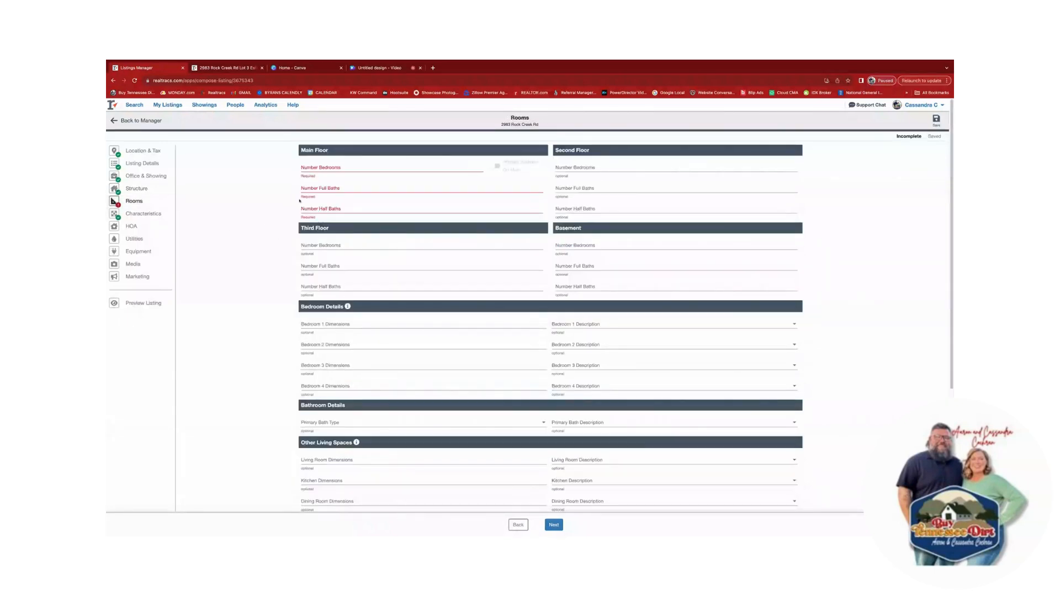
pyautogui.click(325, 166)
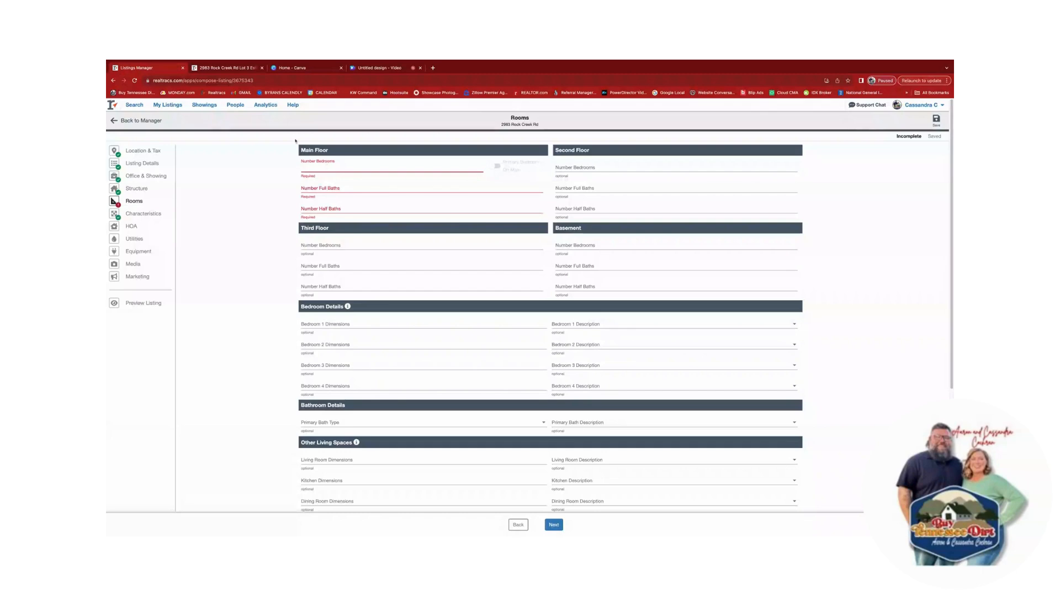
pyautogui.click(210, 68)
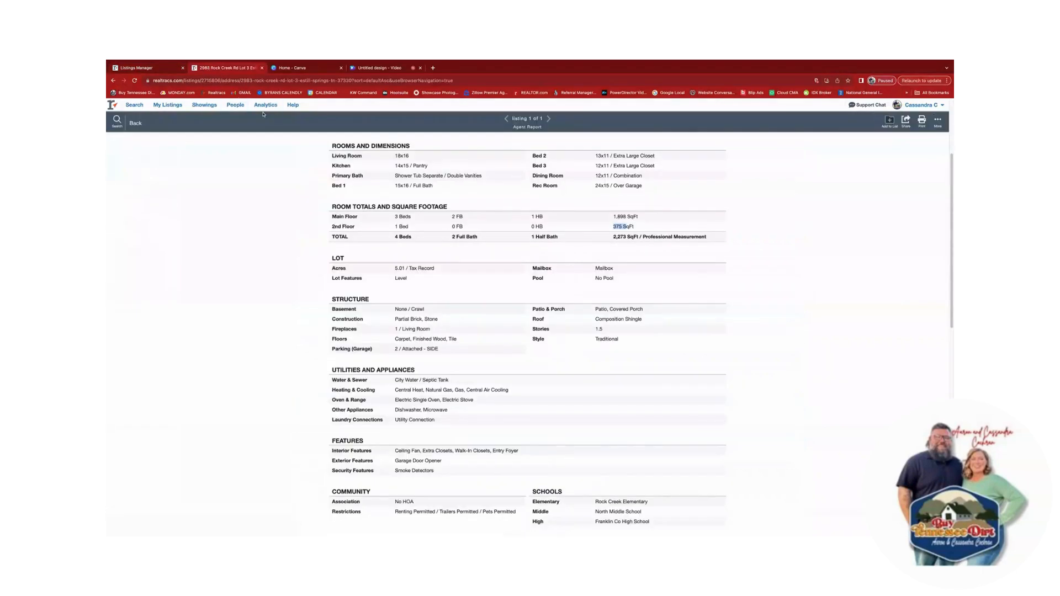
pyautogui.scroll(1, 394, 199)
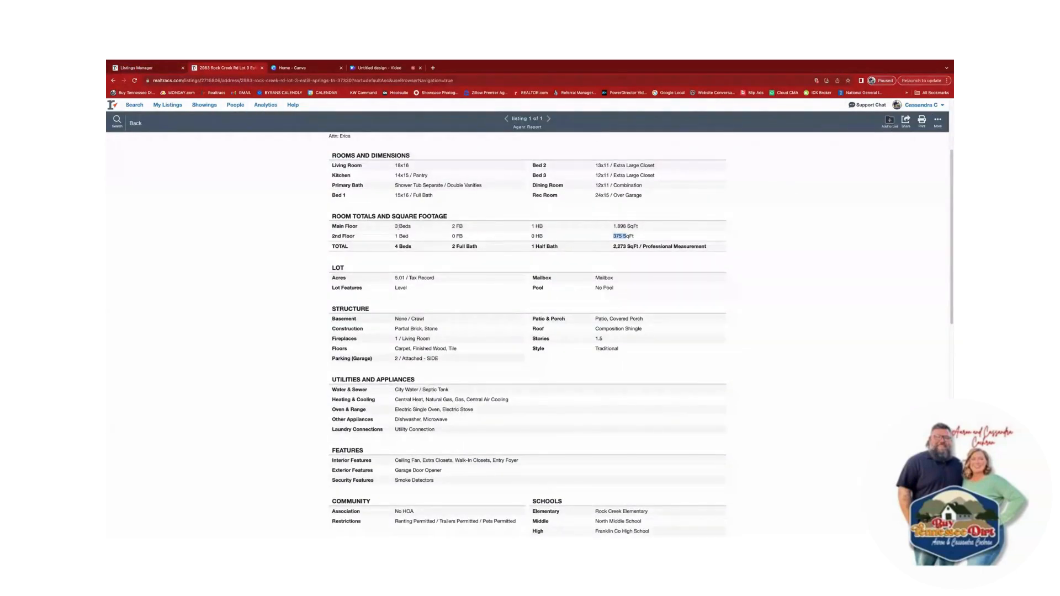
pyautogui.moveTo(395, 247); pyautogui.dragTo(409, 247)
pyautogui.click(160, 67)
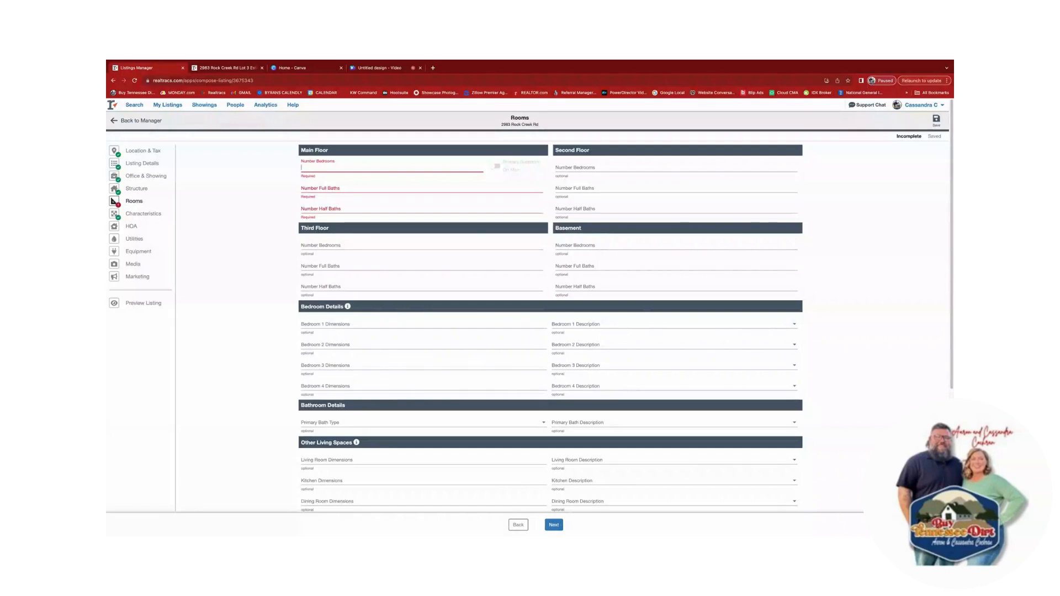
# - Enter 3 main-floor bedrooms, turn on Primary Bedroom On Main, and enter 2 full and 1 half bath
pyautogui.write('3')
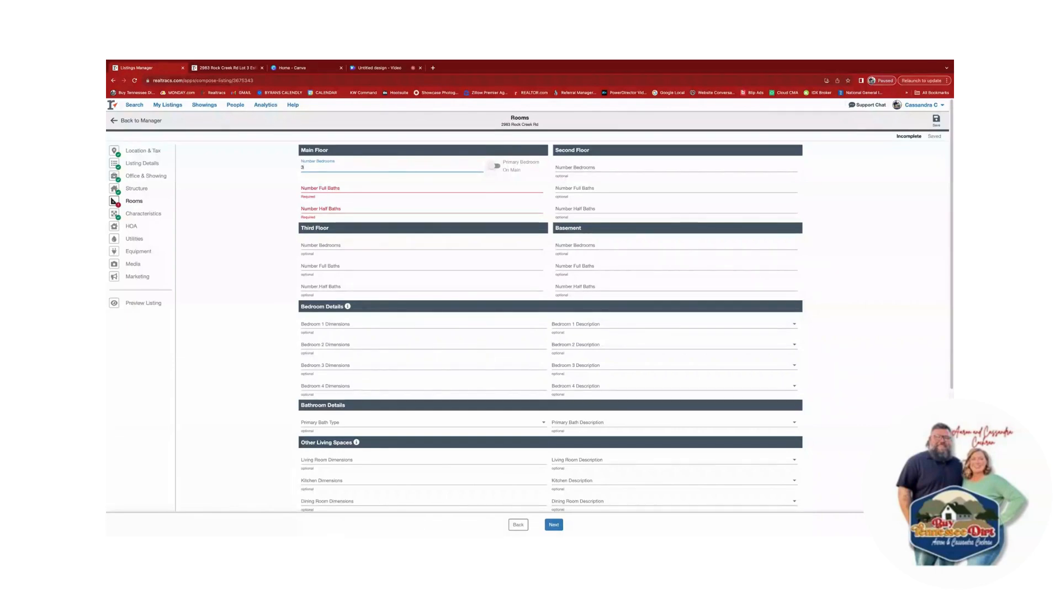
pyautogui.click(495, 165)
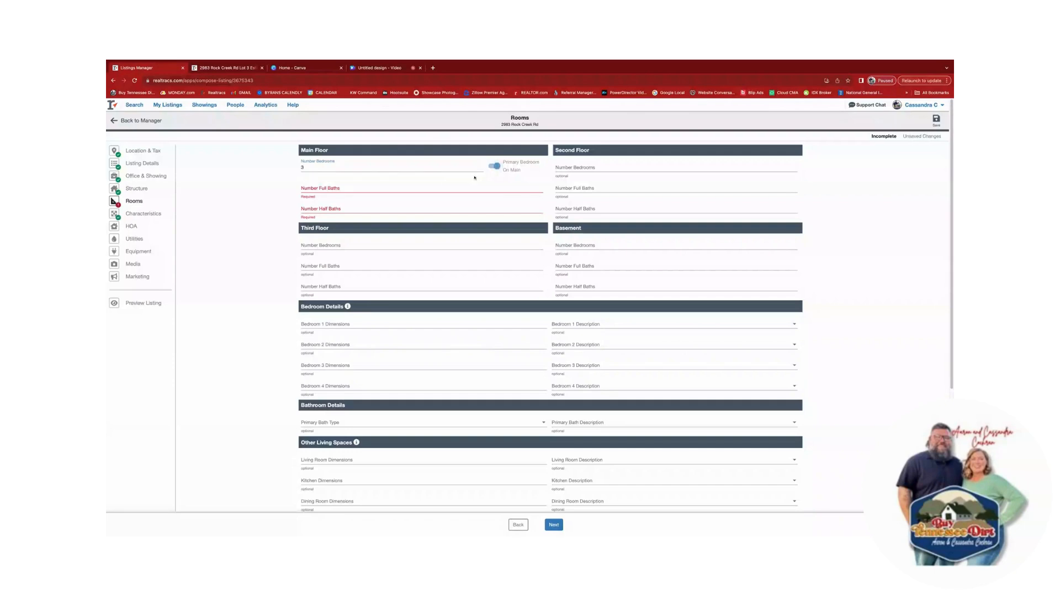
pyautogui.click(360, 188)
pyautogui.write('2')
pyautogui.click(358, 208)
pyautogui.write('1')
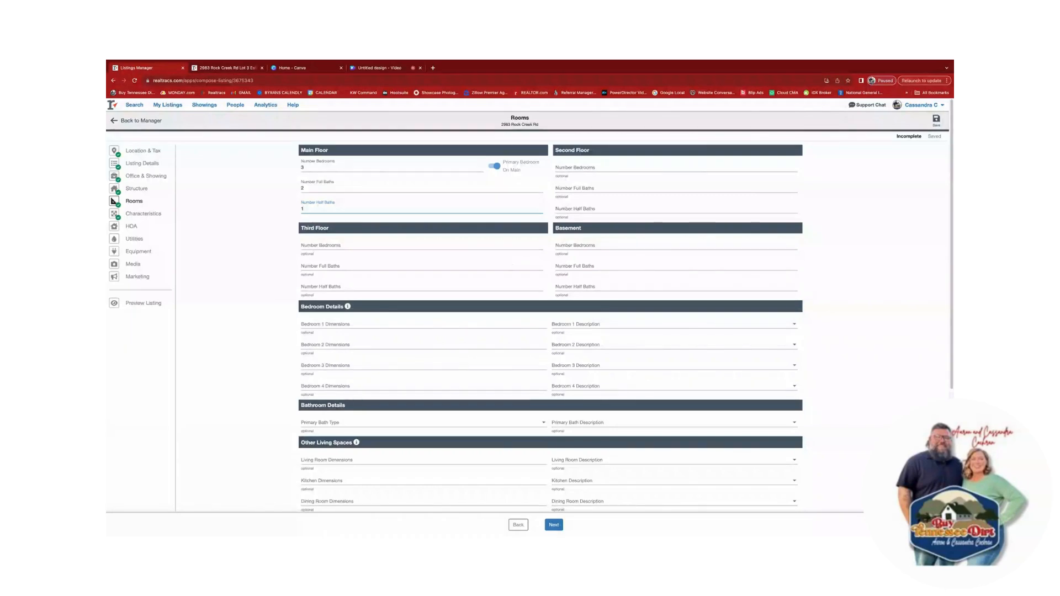
pyautogui.scroll(-1, 425, 287)
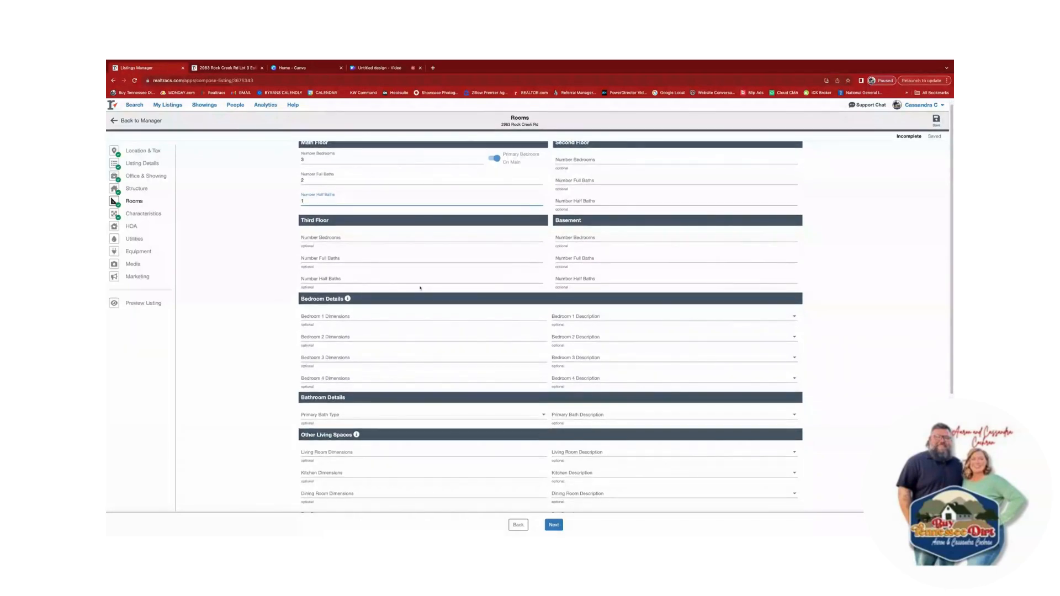
# - Enter Bedroom 1 as 15x16 with Full Bath, checking the agent report for its size
pyautogui.click(312, 319)
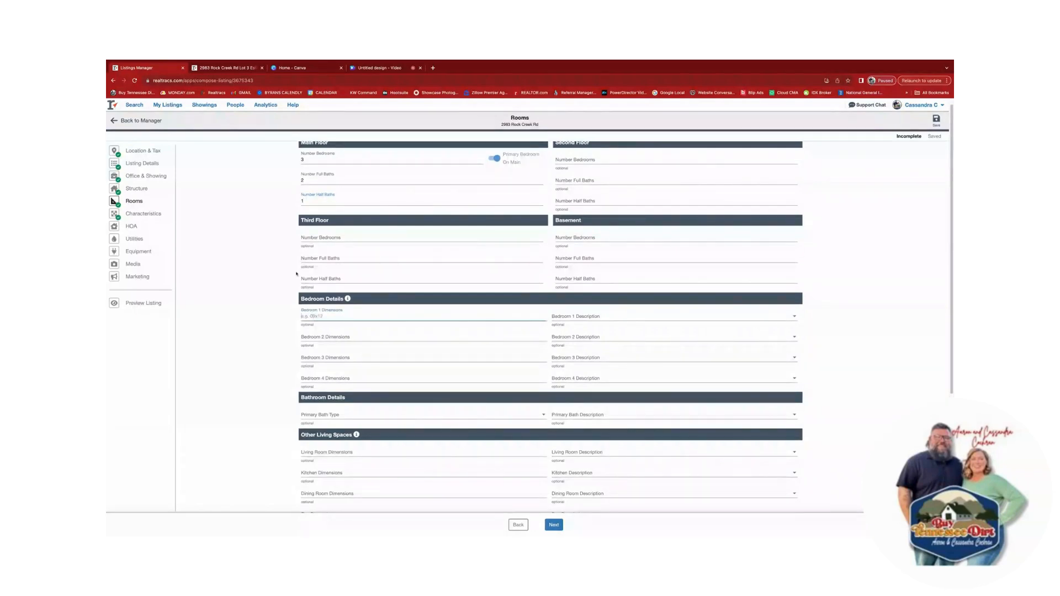
pyautogui.click(226, 68)
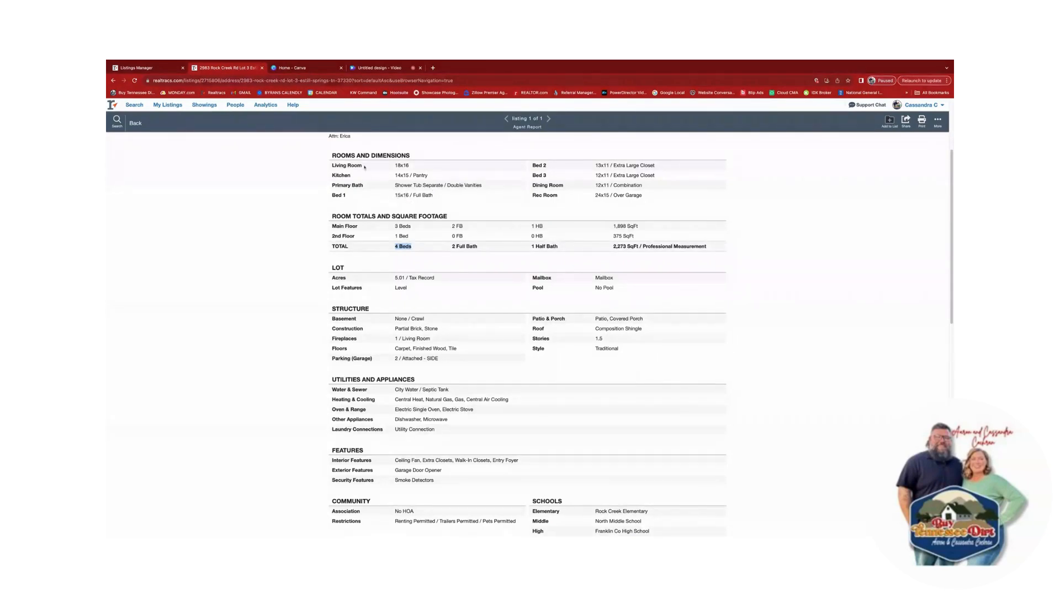
pyautogui.moveTo(192, 62)
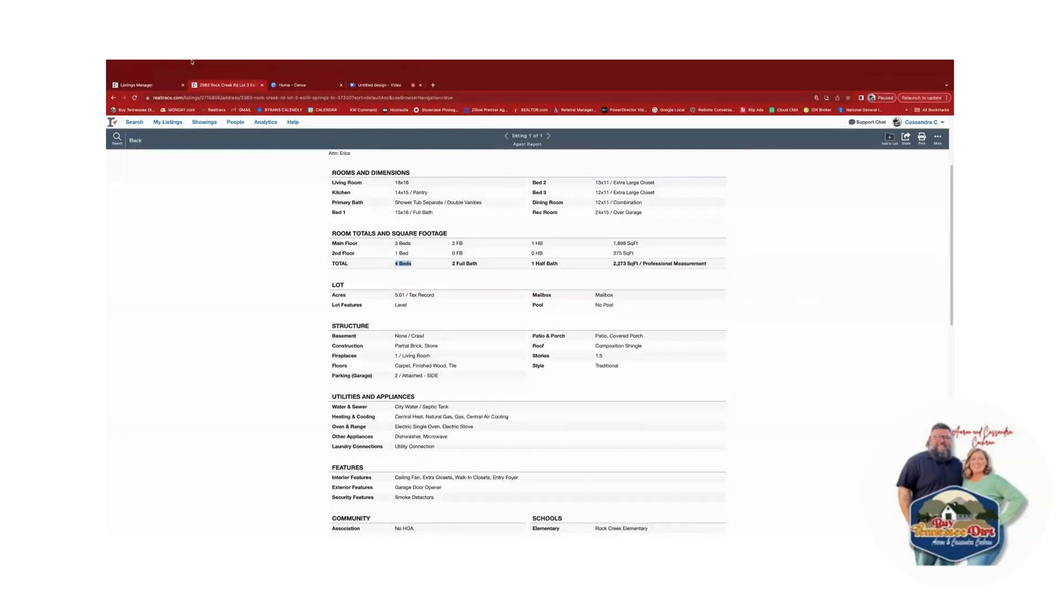
pyautogui.click(142, 85)
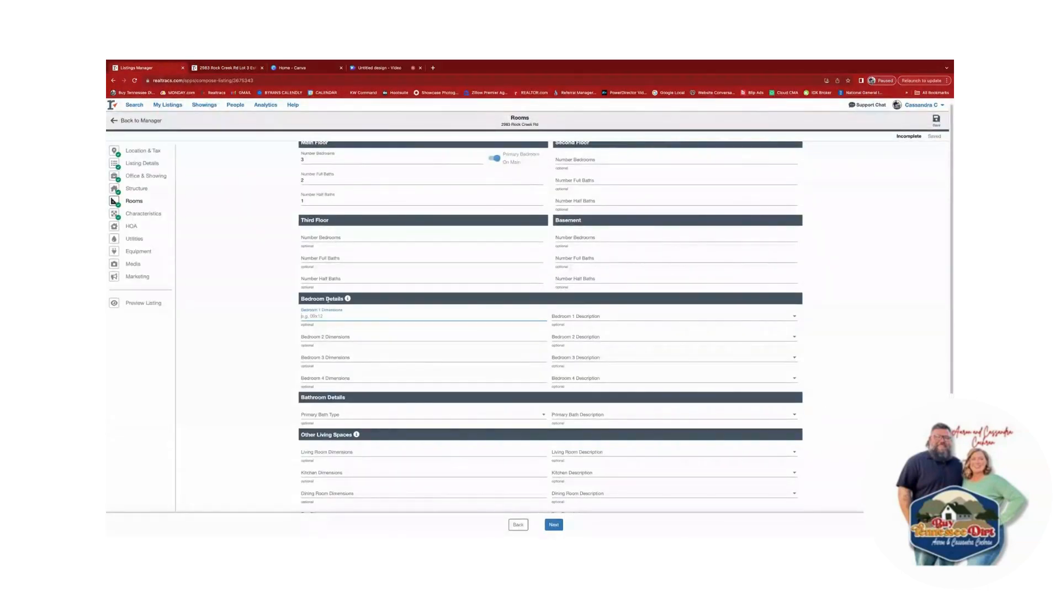
pyautogui.write('15')
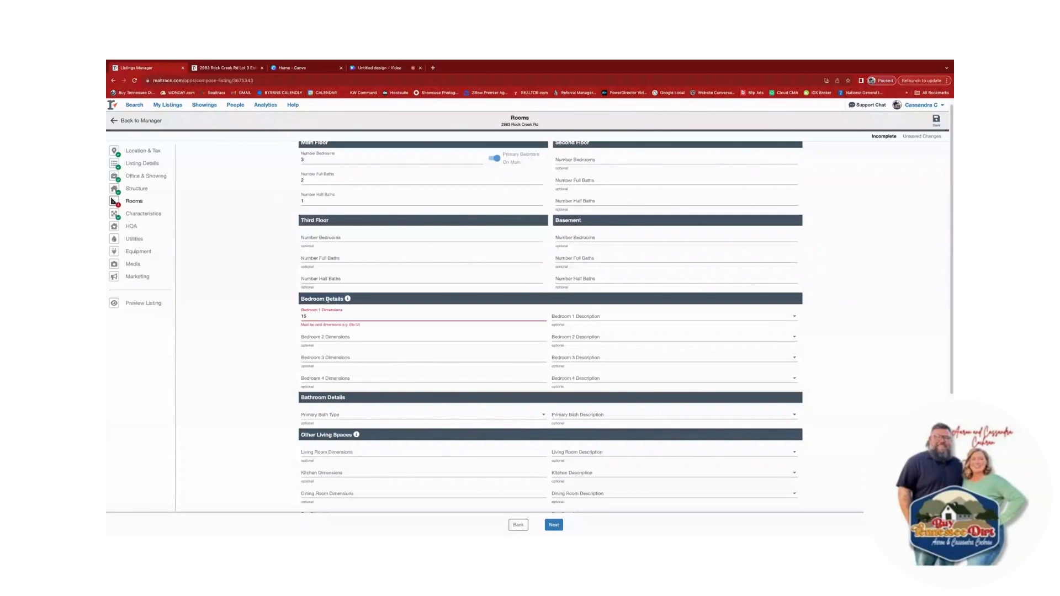
pyautogui.write('x16')
pyautogui.press('Tab')
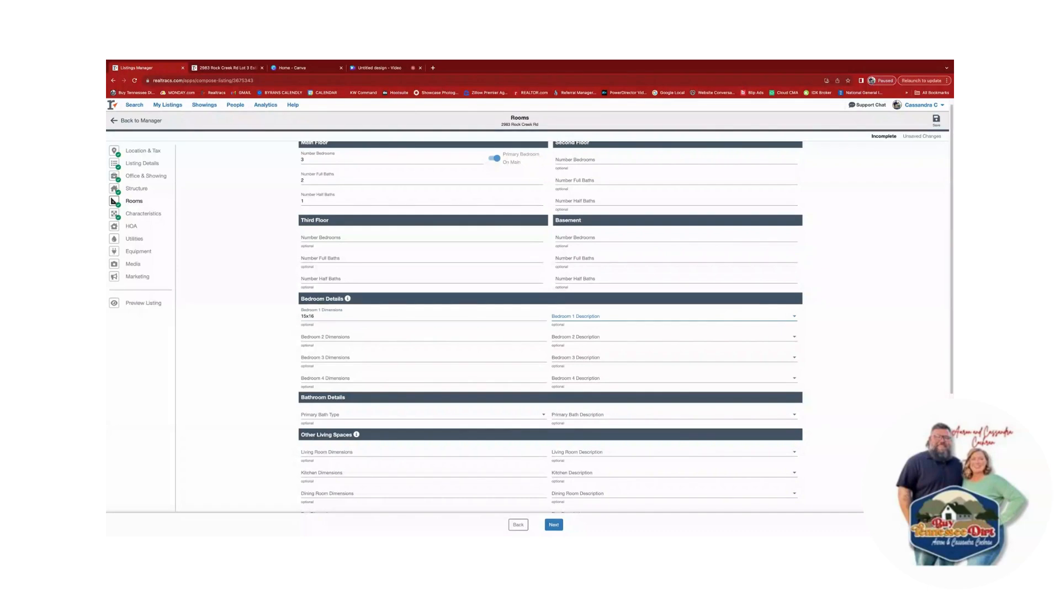
pyautogui.click(592, 316)
pyautogui.click(577, 362)
# - Enter Bedroom 2 as 13x11 and Bedroom 3 as 12x11, both Ex. Lg. Closet
pyautogui.click(417, 340)
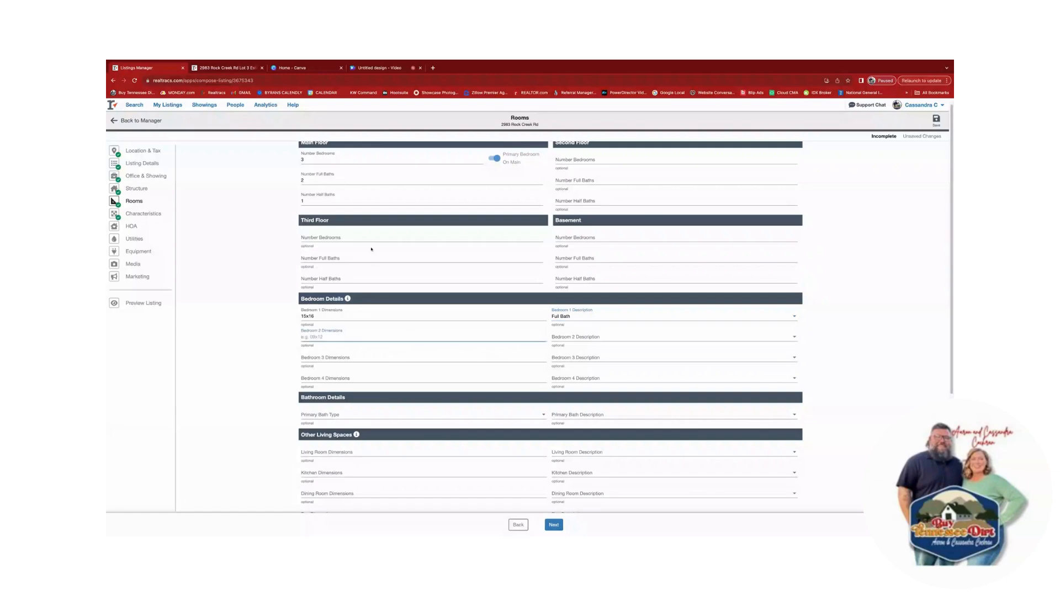
pyautogui.click(230, 68)
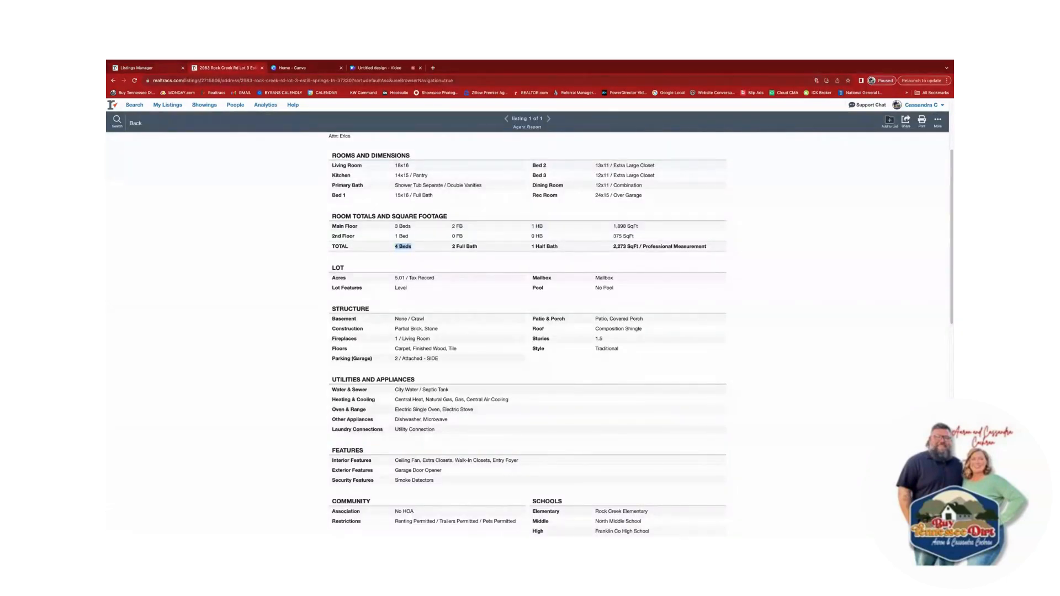
pyautogui.click(144, 68)
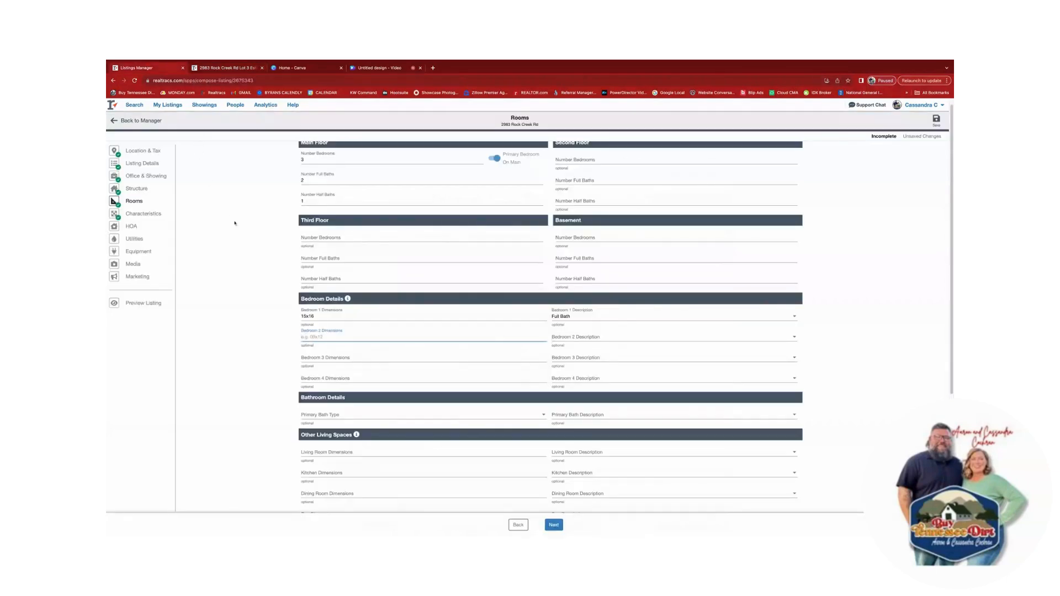
pyautogui.write('13')
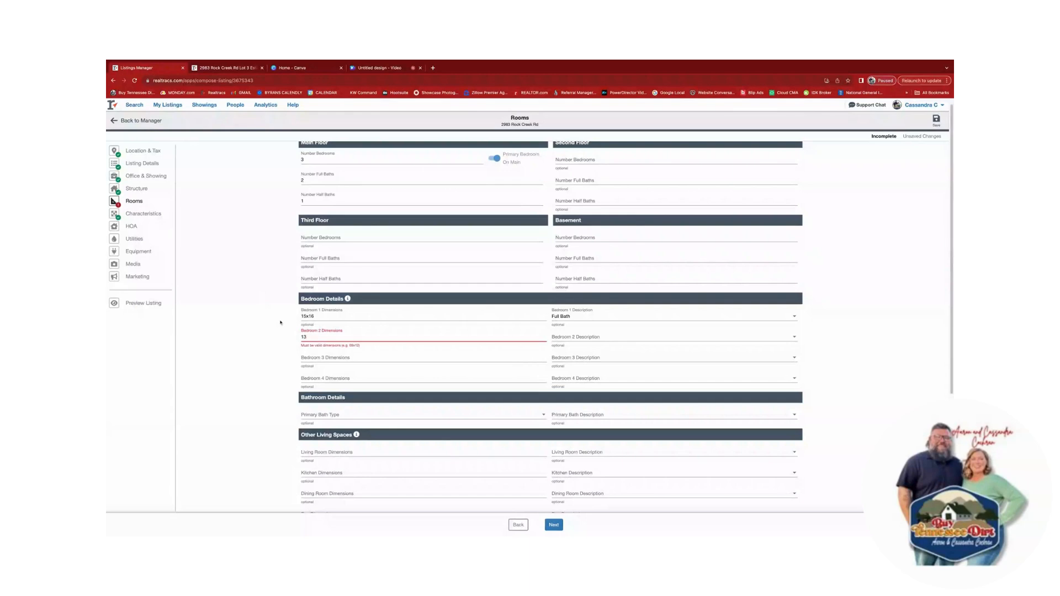
pyautogui.write('x11')
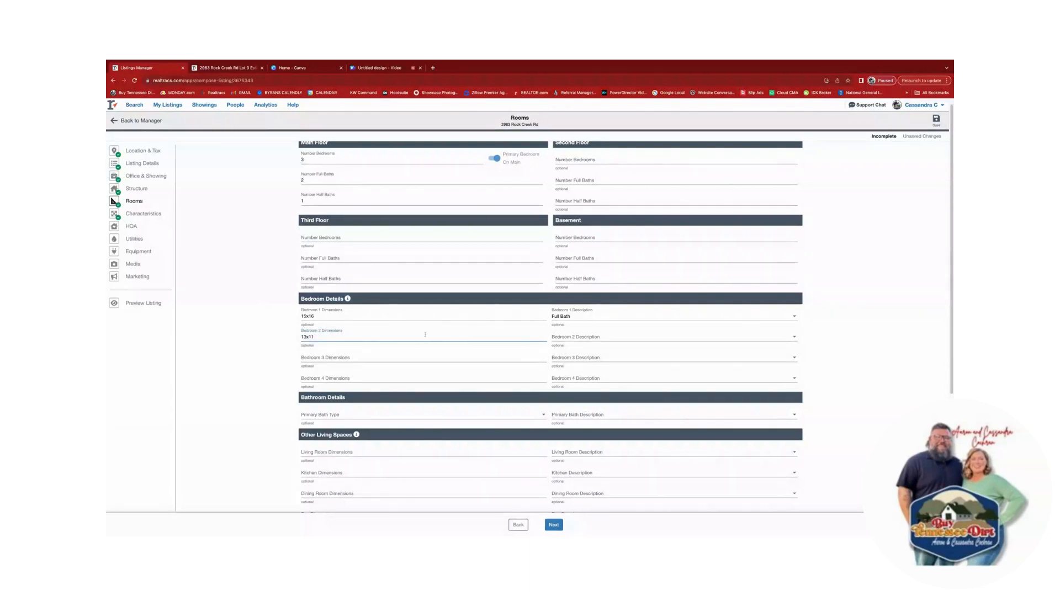
pyautogui.click(560, 343)
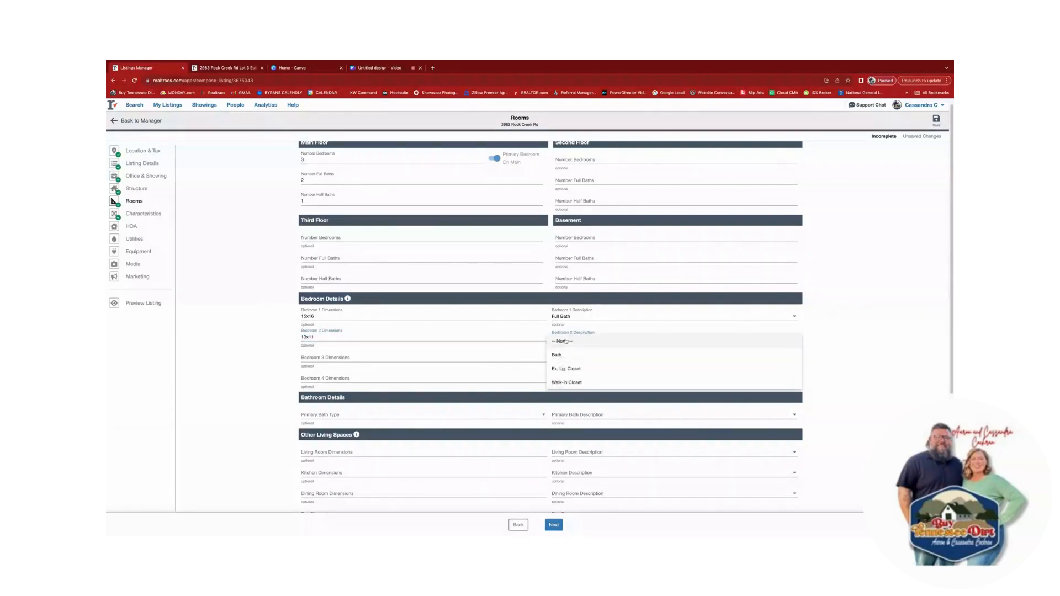
pyautogui.click(566, 369)
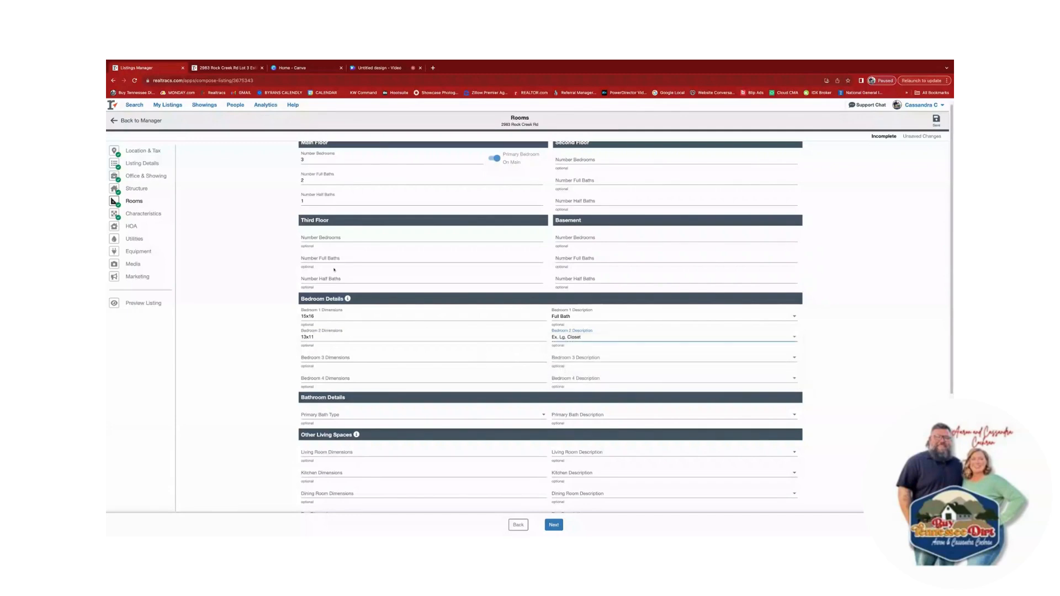
pyautogui.click(309, 356)
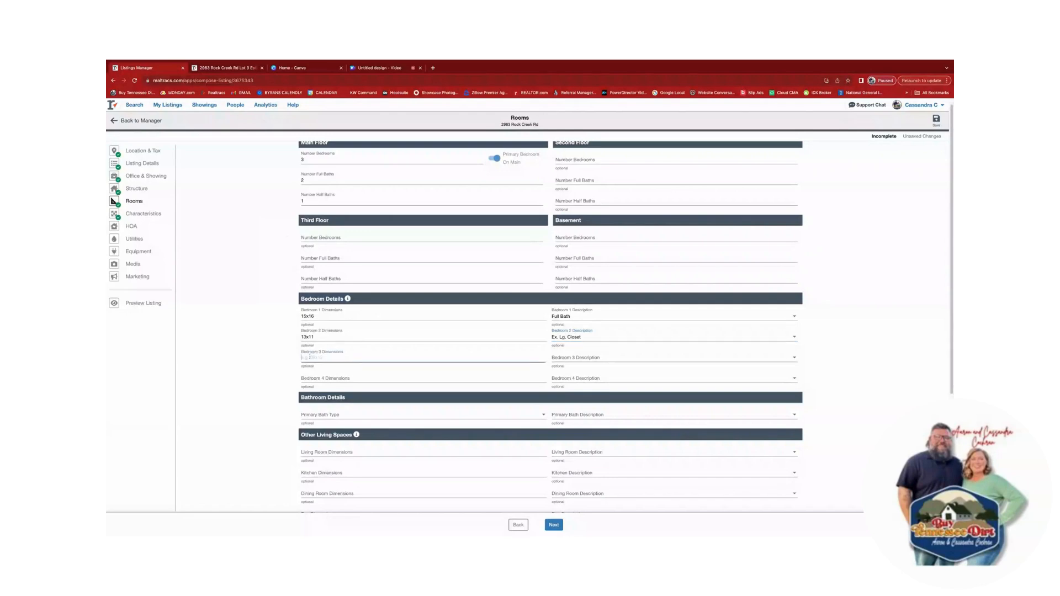
pyautogui.write('12x11')
pyautogui.click(673, 358)
pyautogui.click(634, 390)
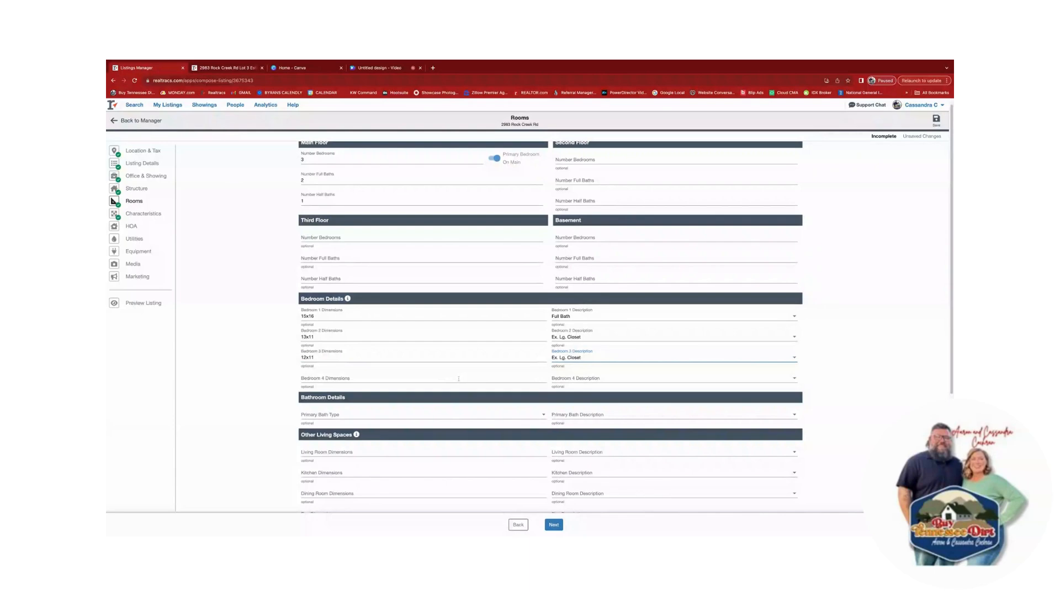
pyautogui.scroll(-3, 458, 378)
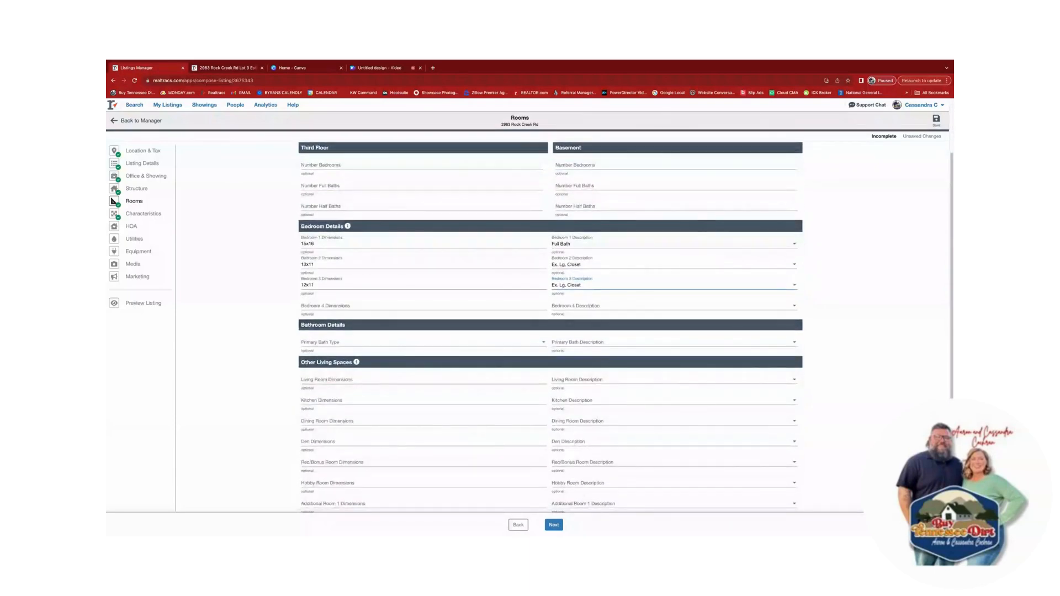
# - Set the primary bath type to Whirlpool and its description to Double Vanities
pyautogui.scroll(-1, 550, 325)
pyautogui.click(381, 333)
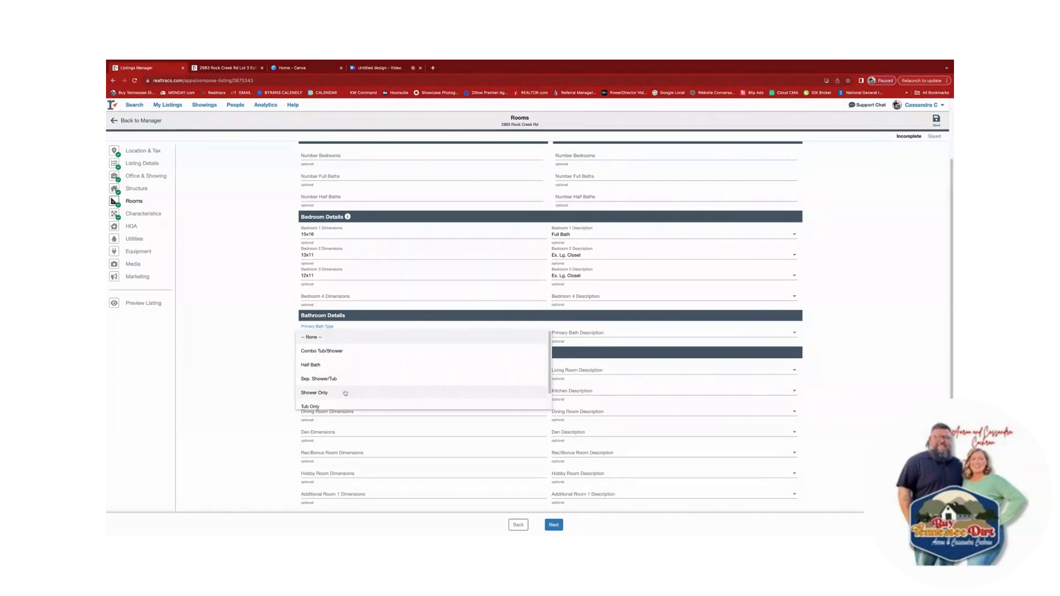
pyautogui.scroll(-1, 345, 395)
pyautogui.scroll(-1, 345, 396)
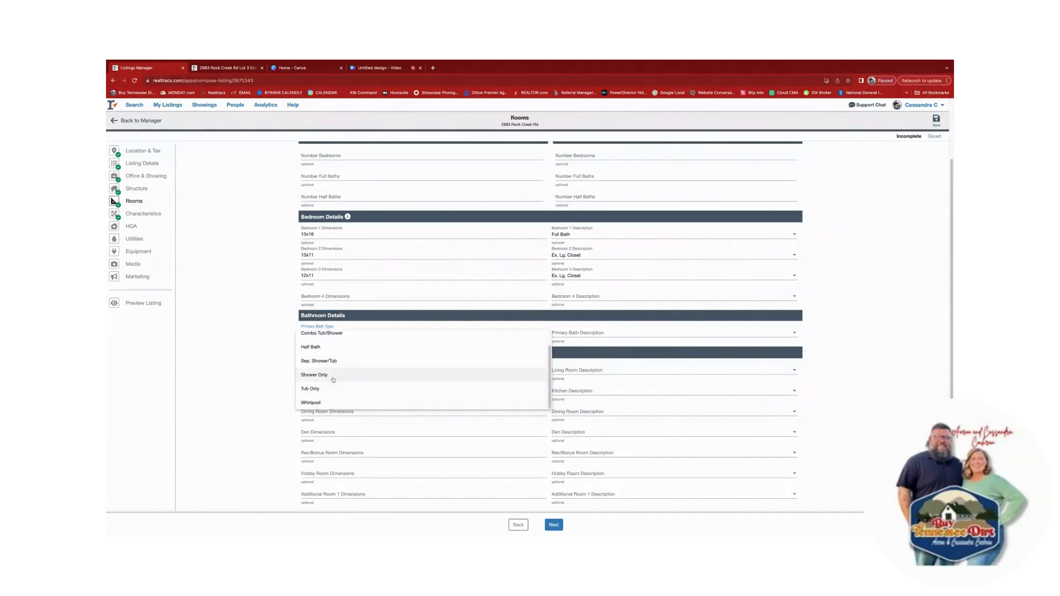
pyautogui.scroll(2, 334, 380)
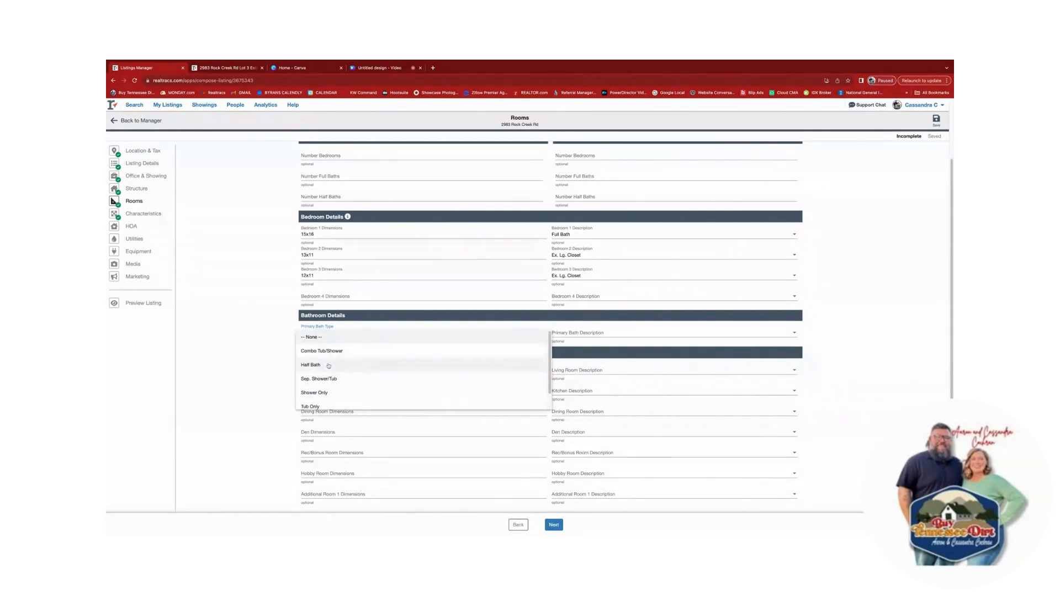
pyautogui.scroll(-2, 327, 381)
pyautogui.click(318, 402)
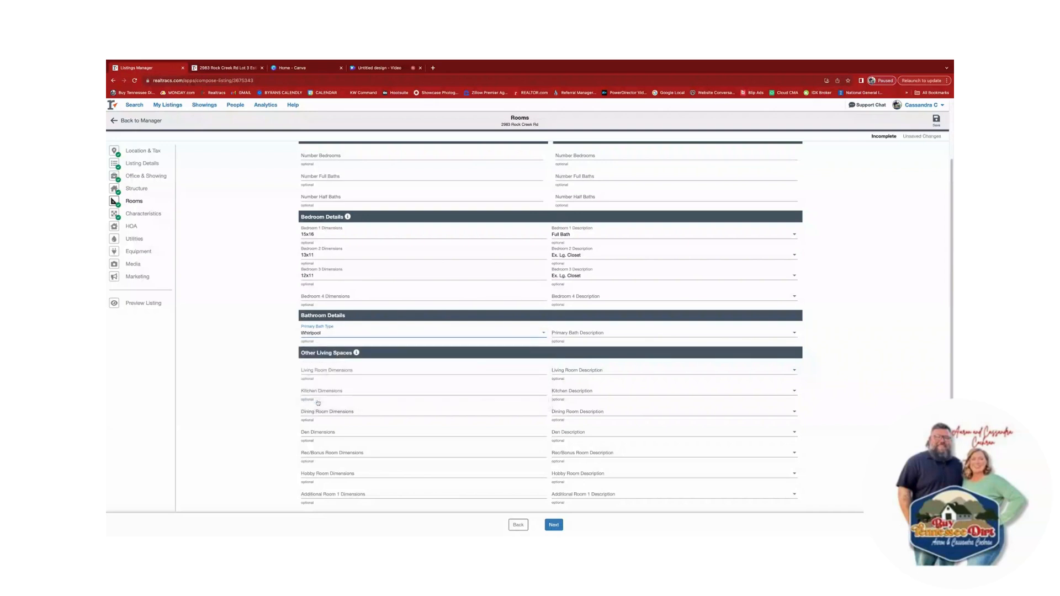
pyautogui.click(237, 71)
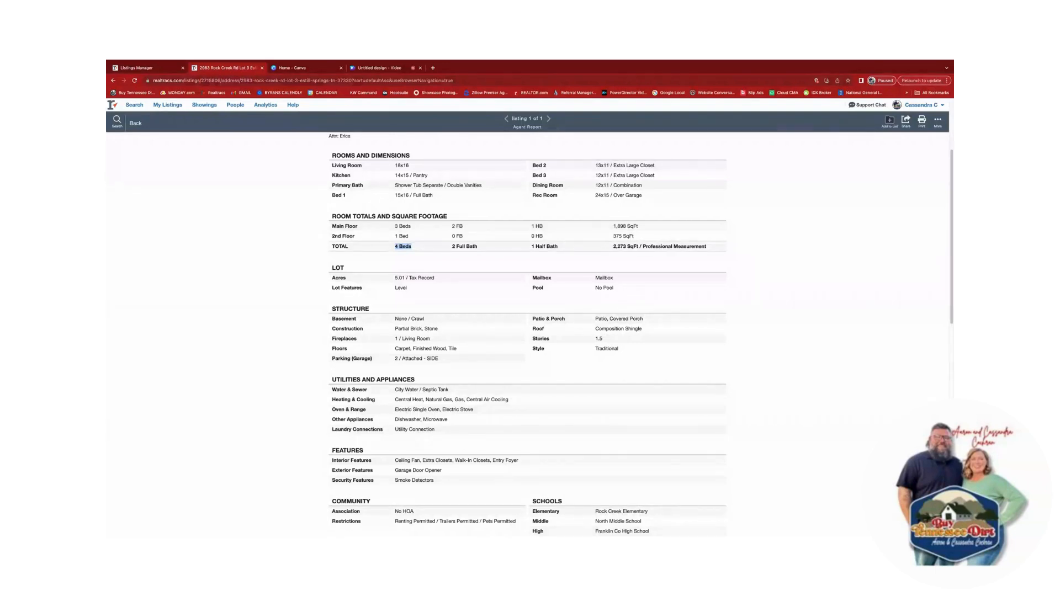
pyautogui.click(150, 68)
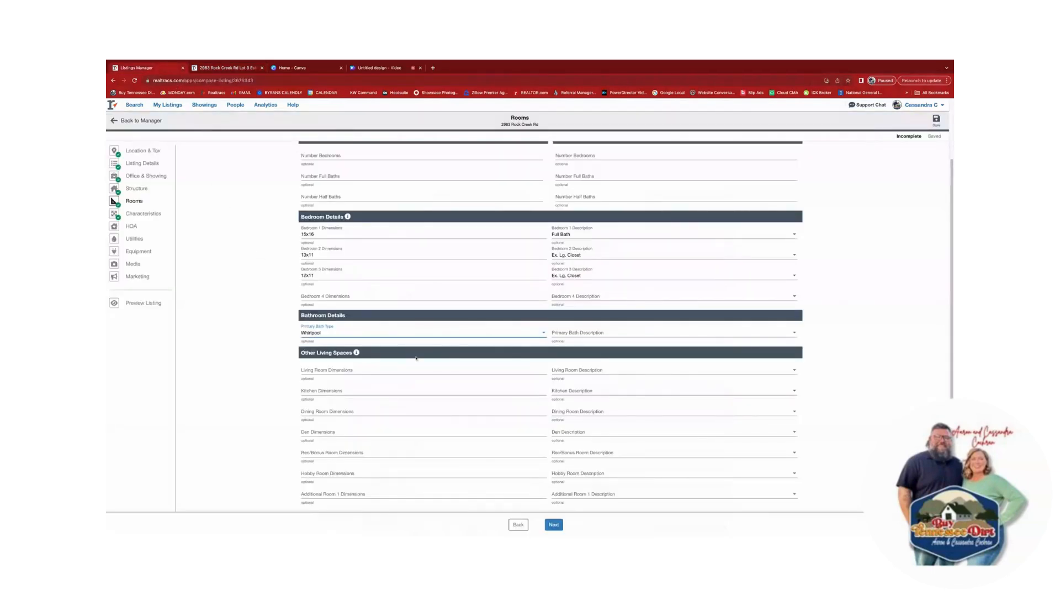
pyautogui.click(589, 334)
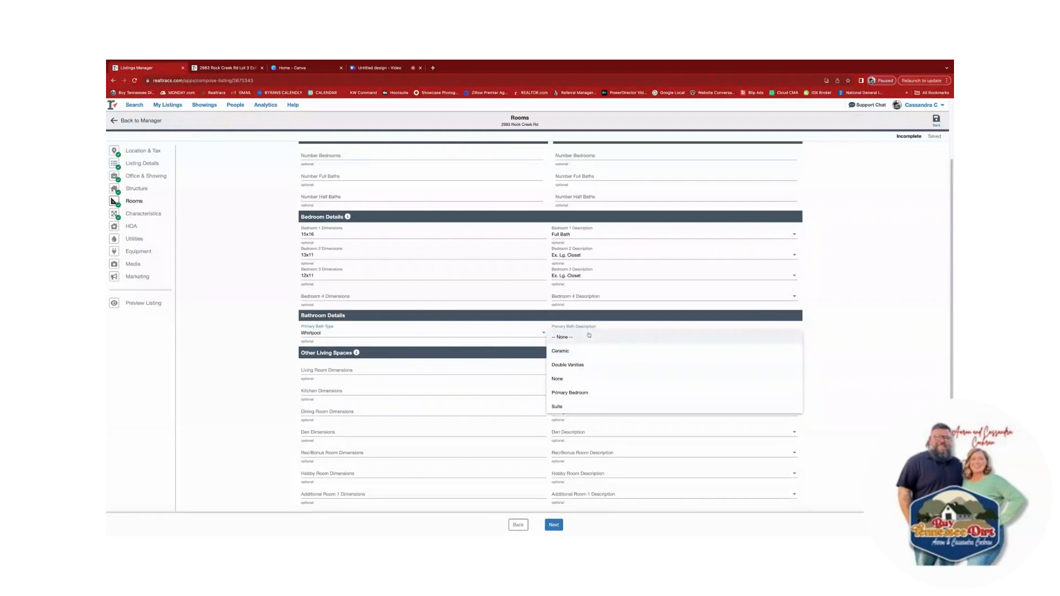
pyautogui.click(587, 366)
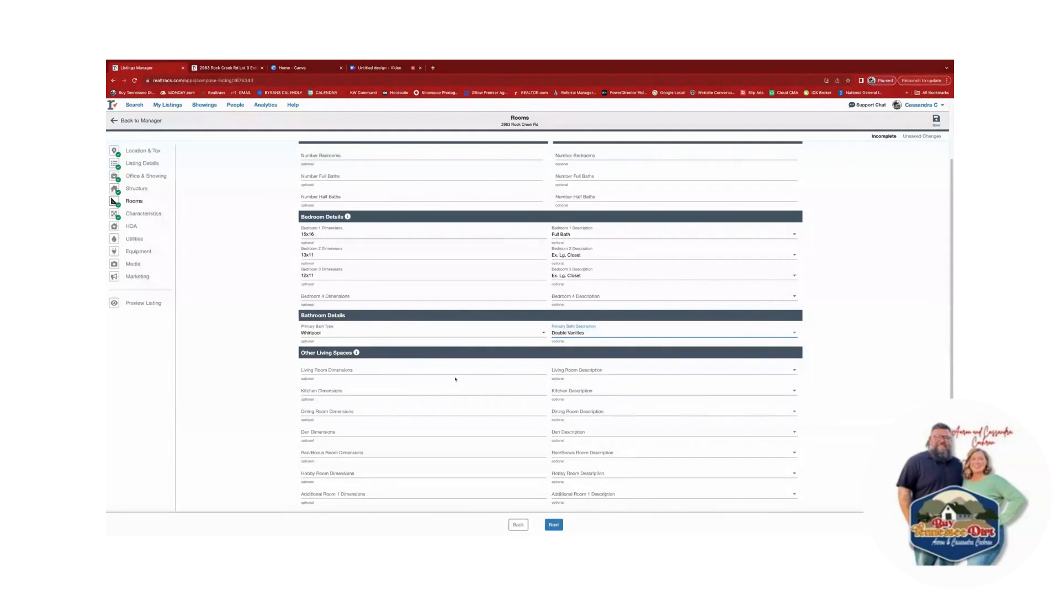
pyautogui.scroll(-1, 456, 376)
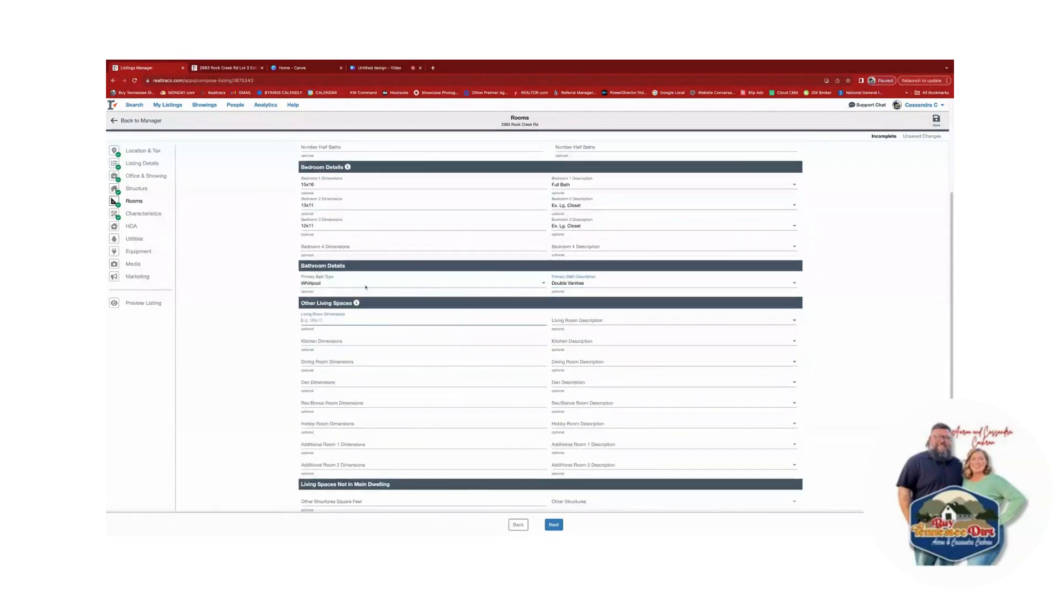
# - Enter the living room as 18x16, described as Great Room
pyautogui.click(238, 70)
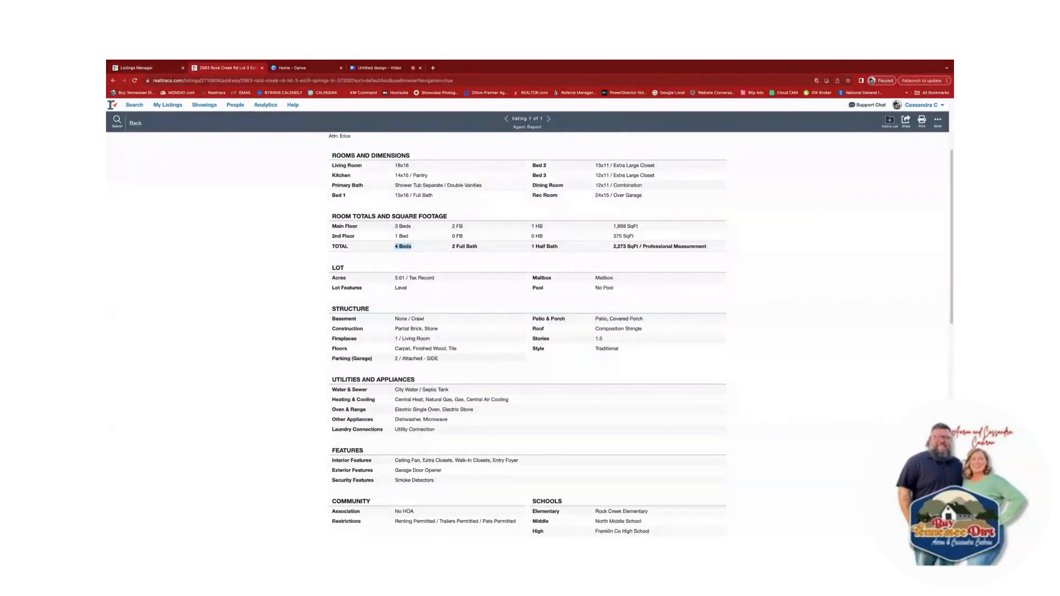
pyautogui.click(145, 68)
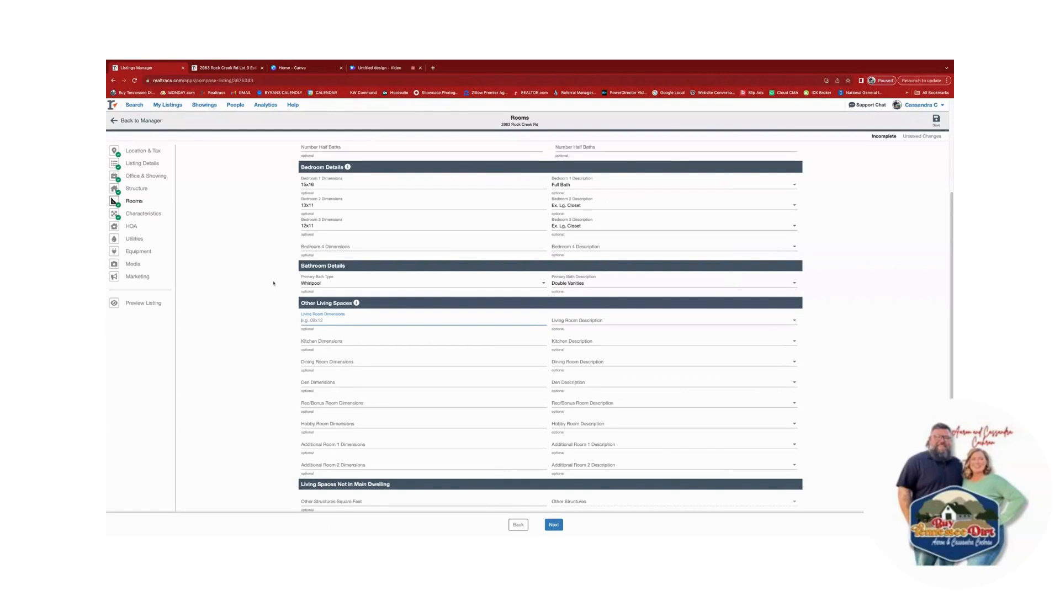
pyautogui.write('18x16')
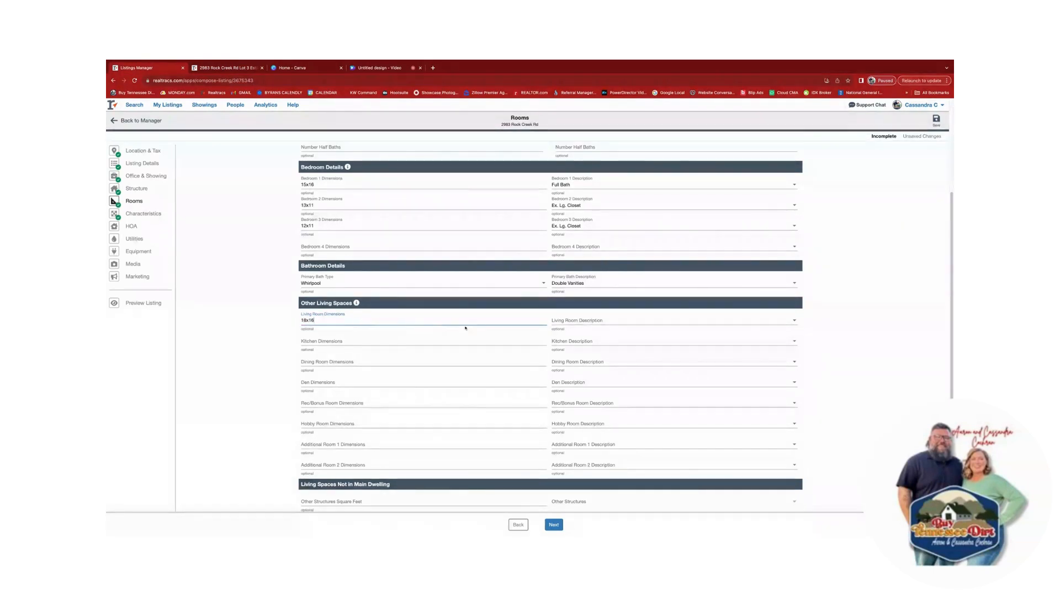
pyautogui.click(558, 322)
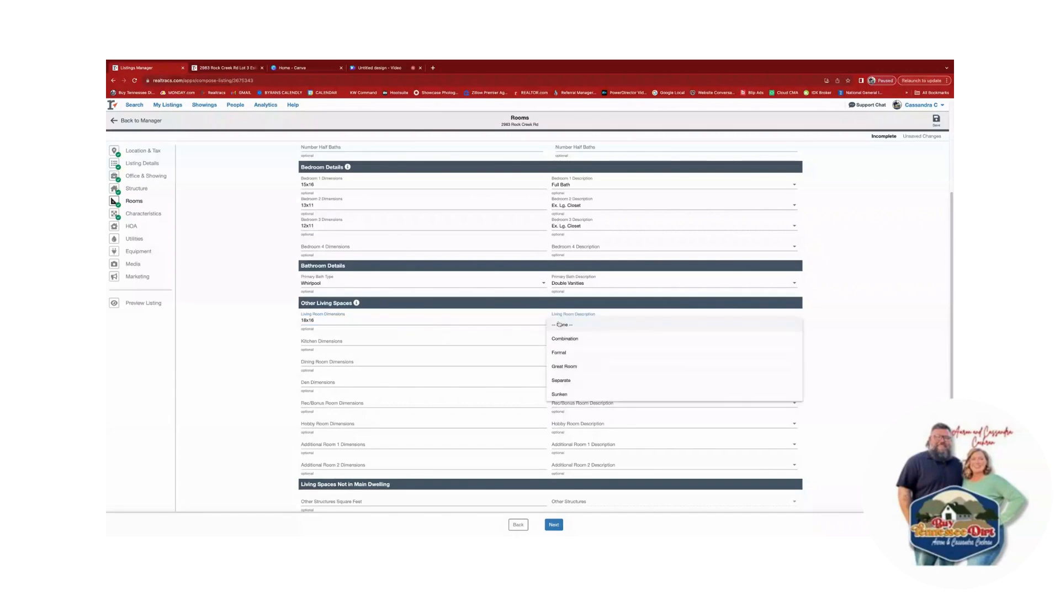
pyautogui.click(566, 367)
# - Enter the kitchen as 14x15 with a Pantry description
pyautogui.click(462, 341)
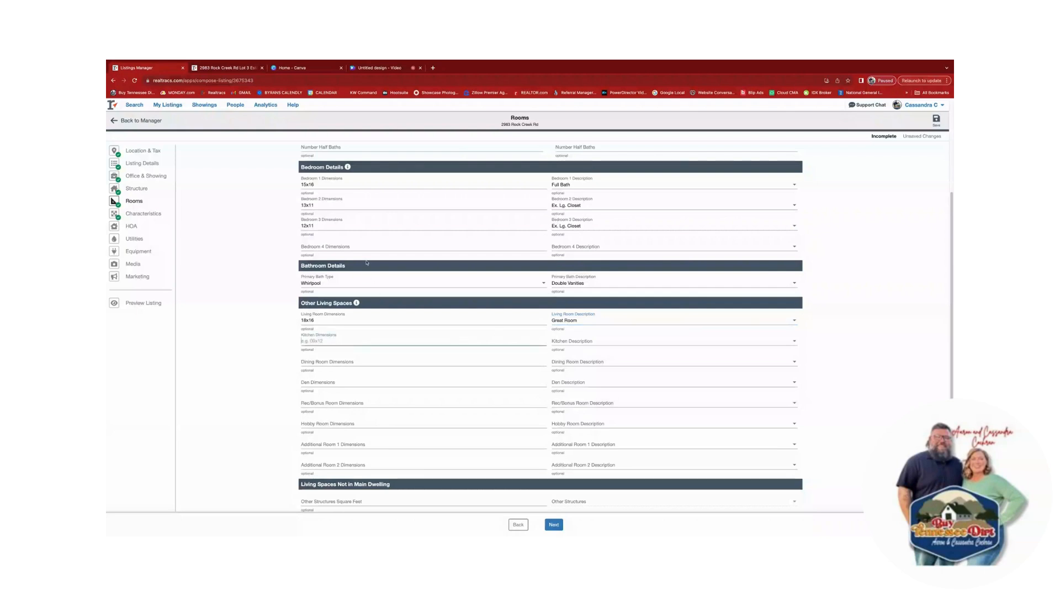
pyautogui.click(225, 68)
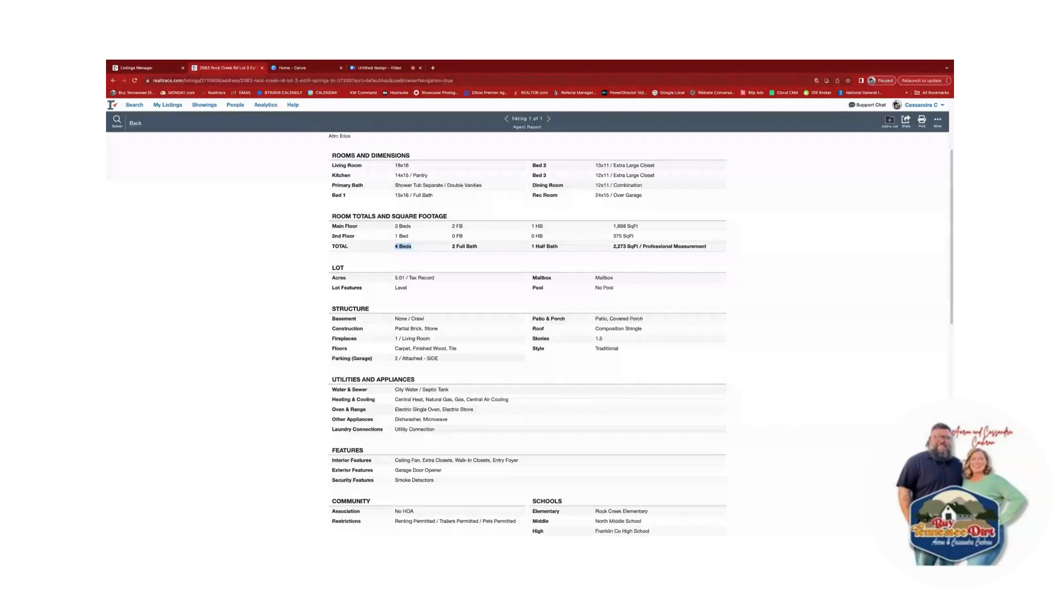
pyautogui.click(178, 68)
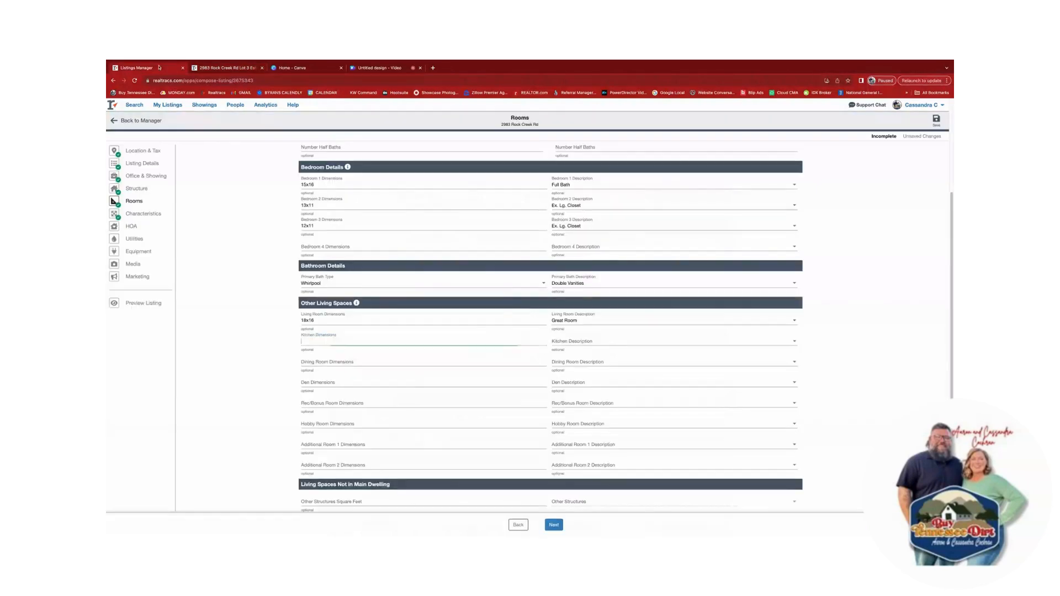
pyautogui.write('14')
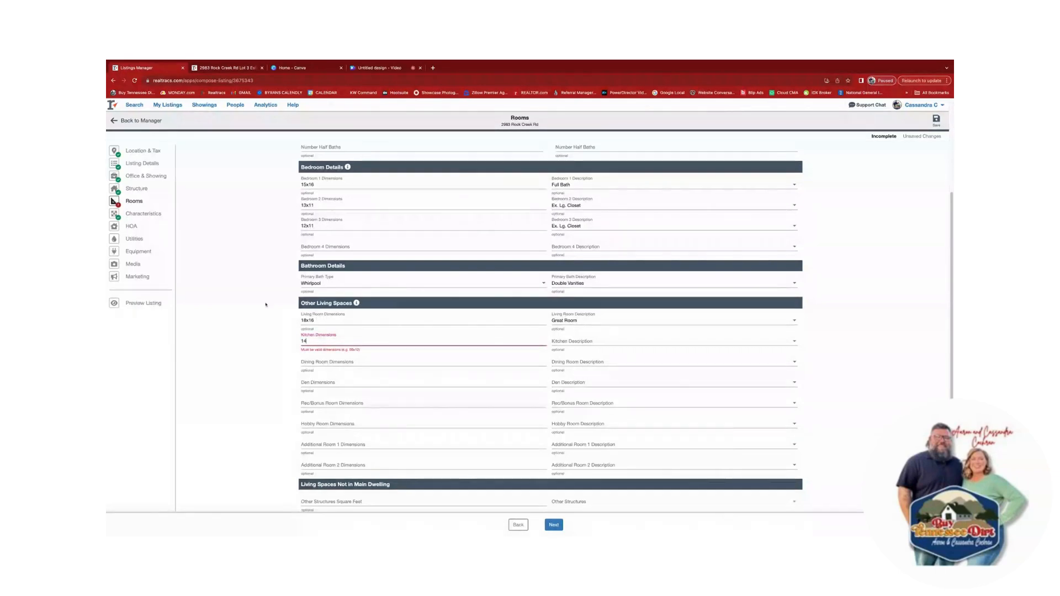
pyautogui.write('x15')
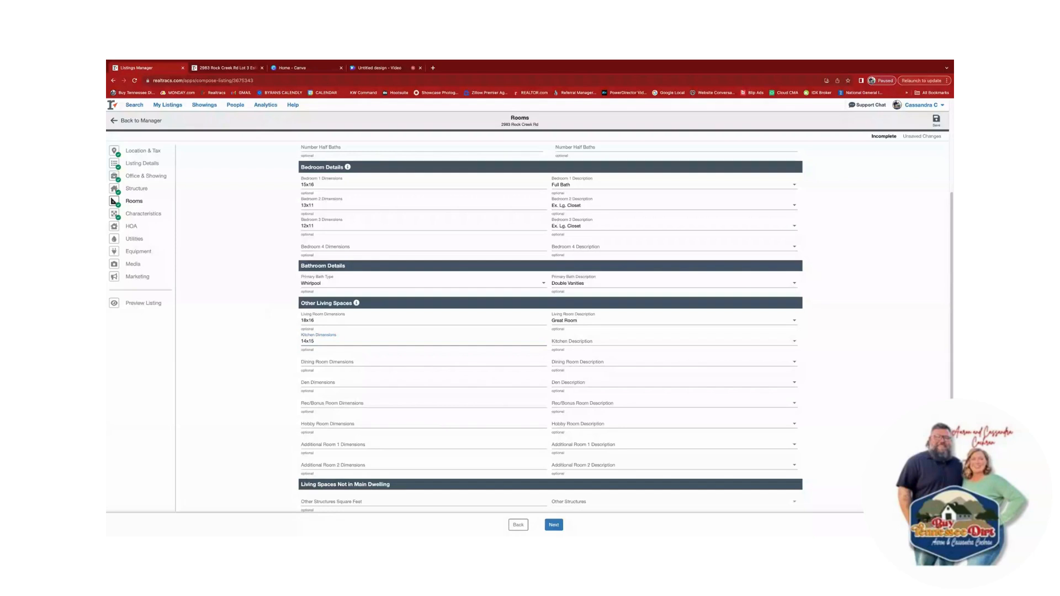
pyautogui.click(558, 343)
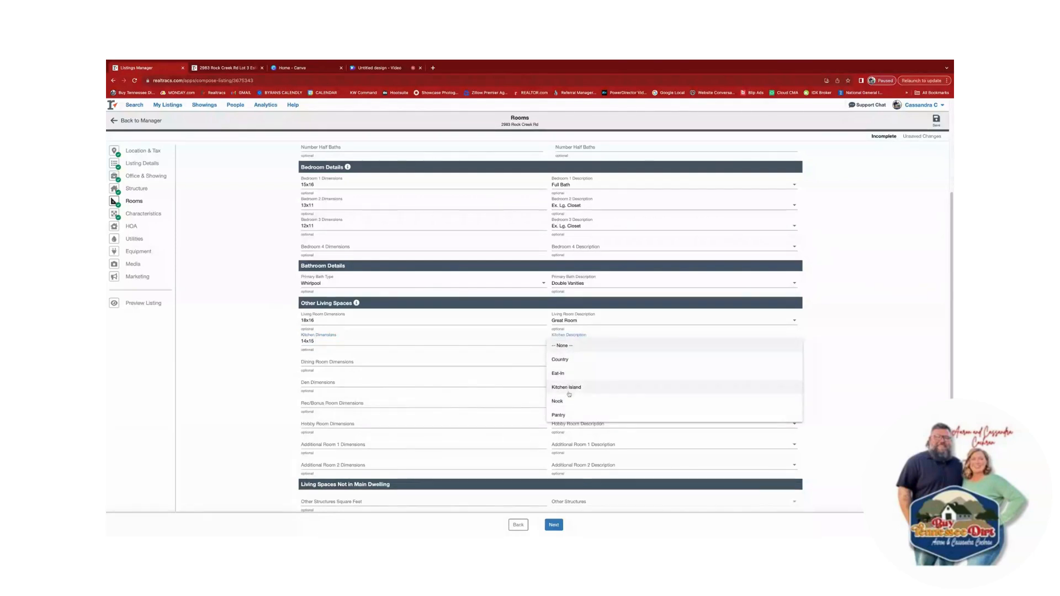
pyautogui.click(563, 415)
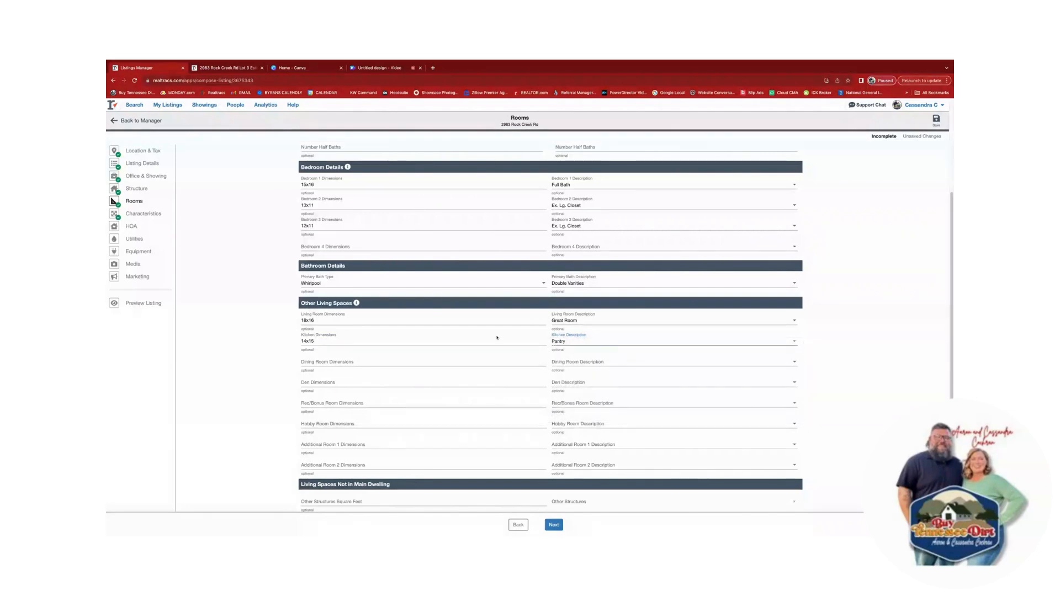
# - Enter the dining room as 12x11, described as Formal
pyautogui.click(223, 68)
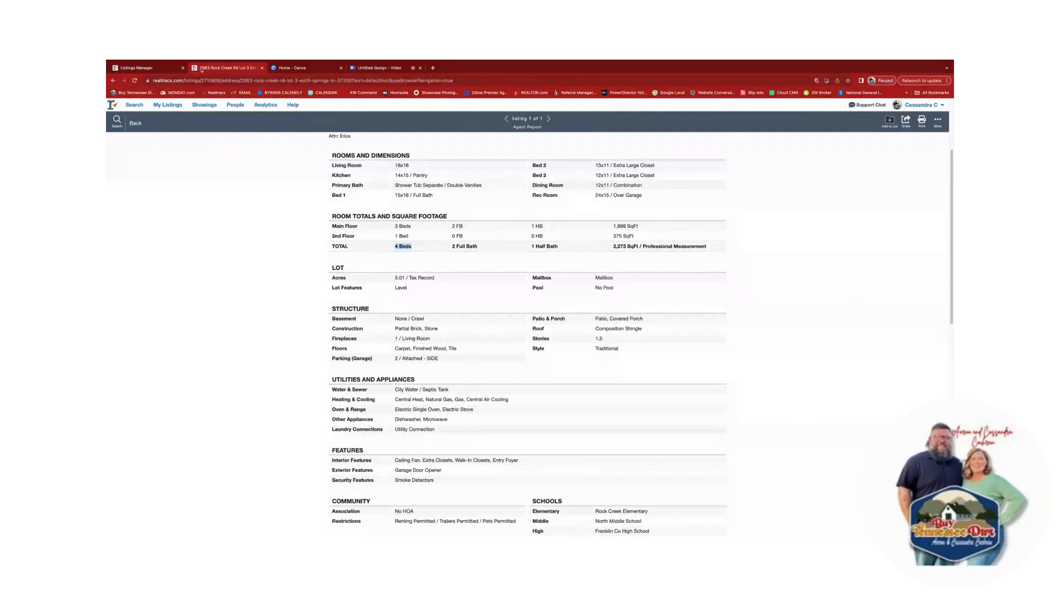
pyautogui.click(150, 68)
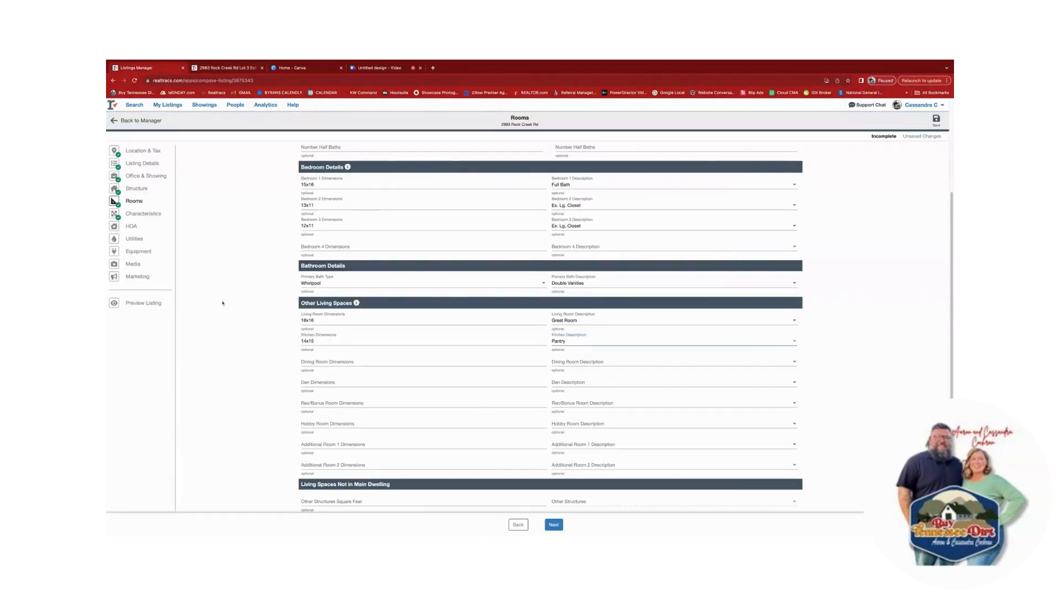
pyautogui.click(309, 363)
pyautogui.write('12')
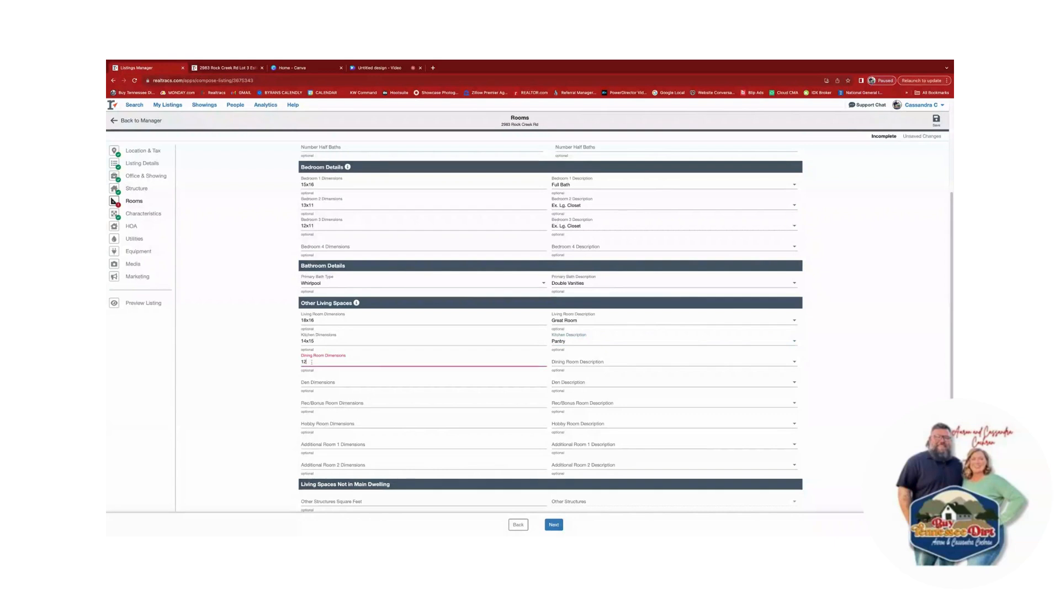
pyautogui.write('x11')
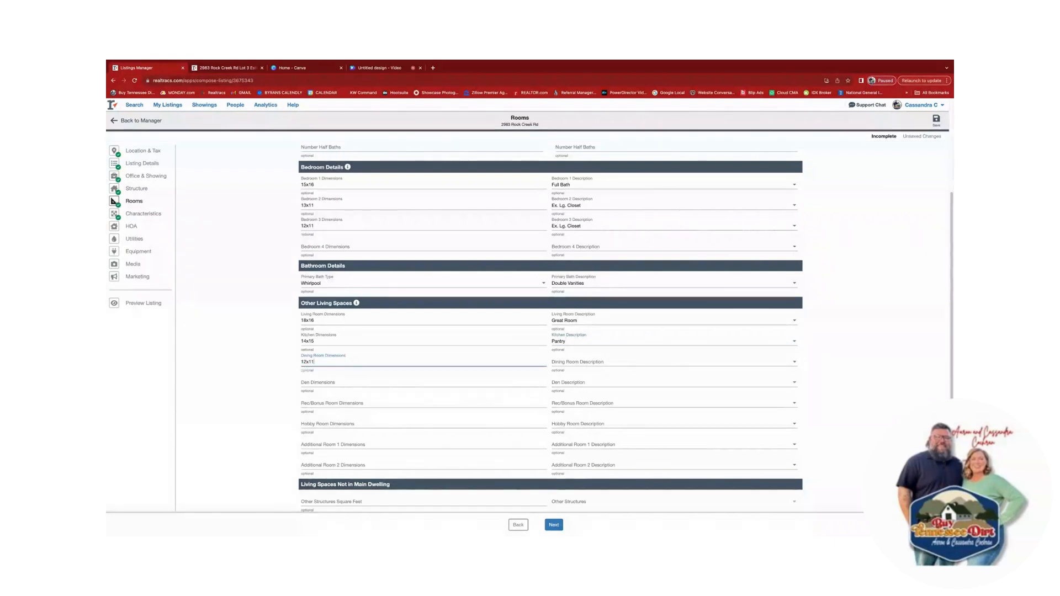
pyautogui.click(572, 362)
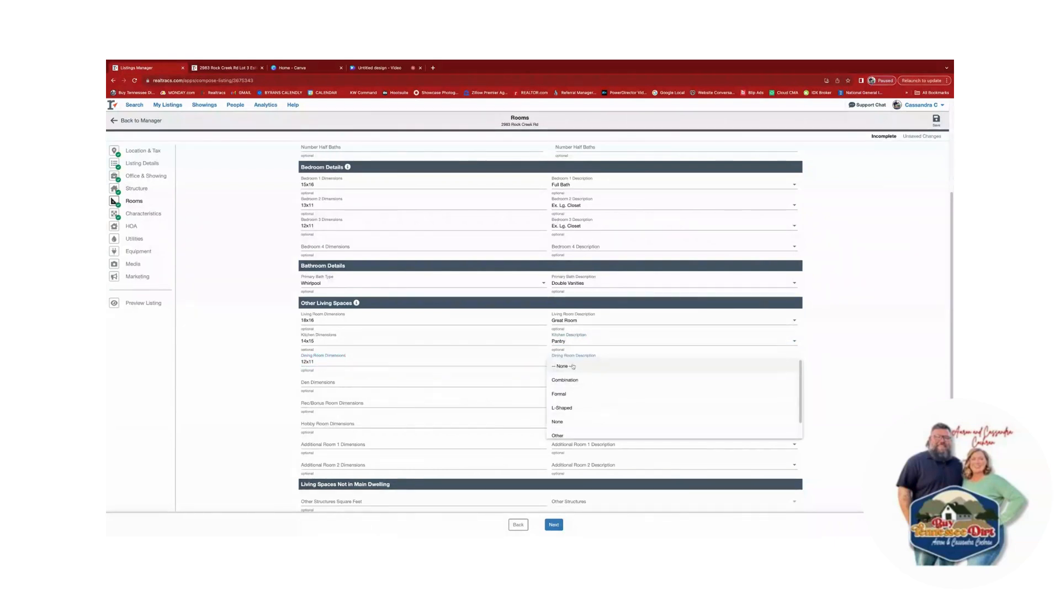
pyautogui.click(574, 395)
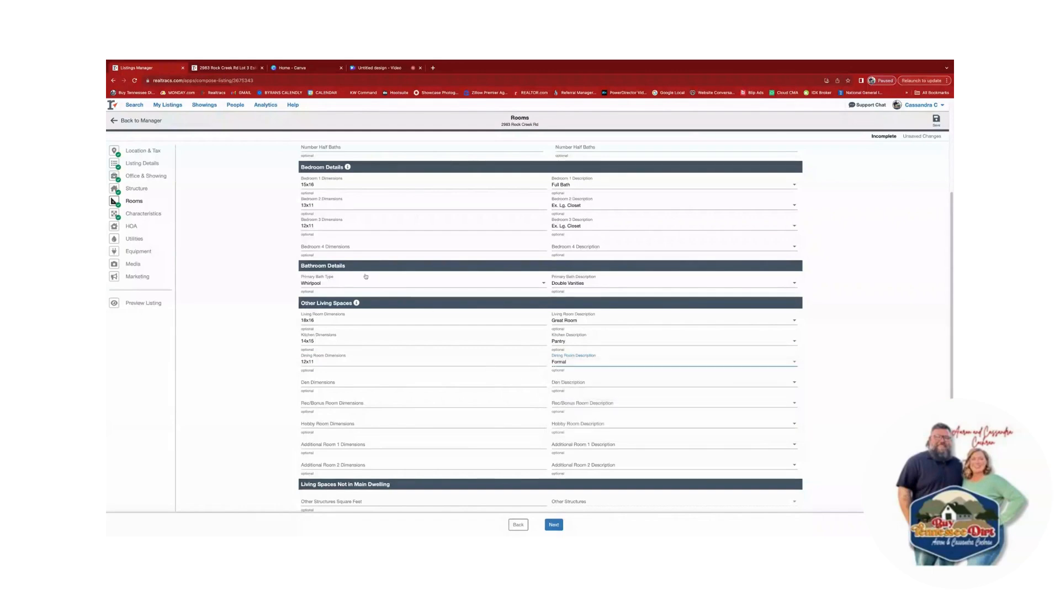
# - Enter the rec/bonus room as 24x15 Over Garage and save the Rooms section
pyautogui.click(233, 70)
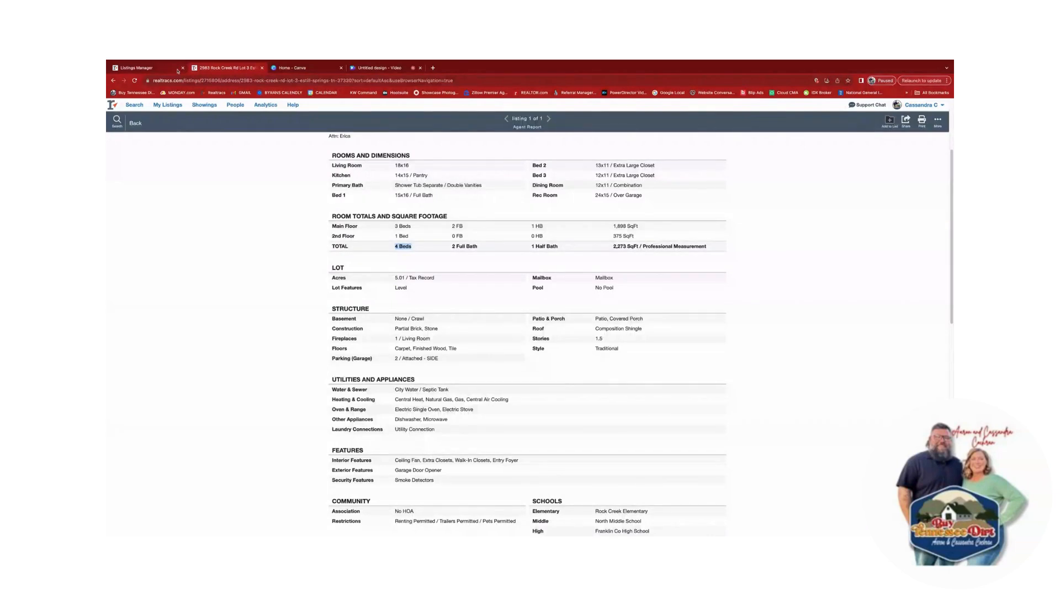
pyautogui.click(140, 71)
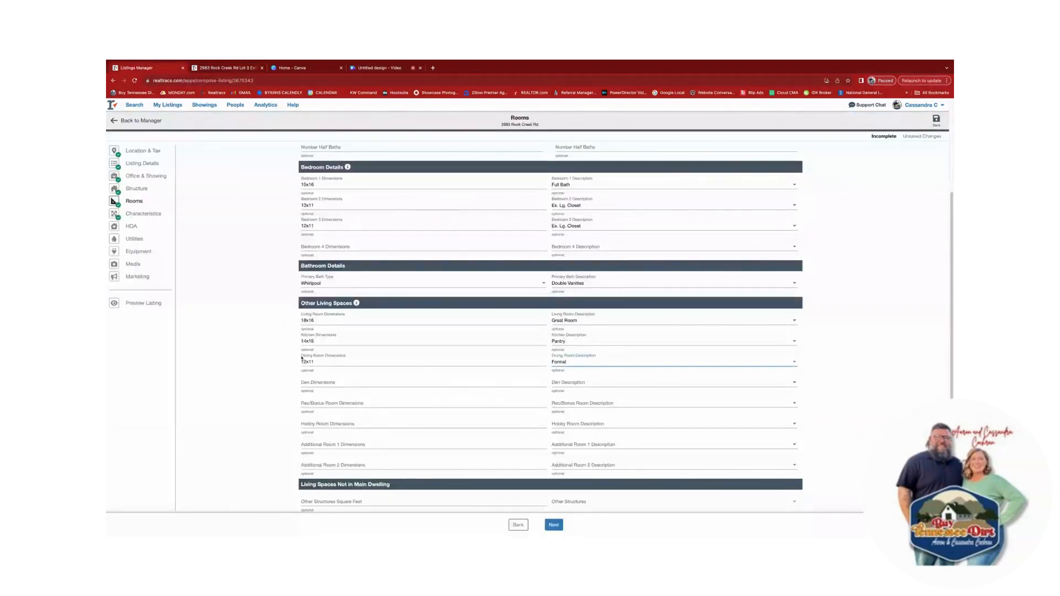
pyautogui.click(327, 403)
pyautogui.write('24')
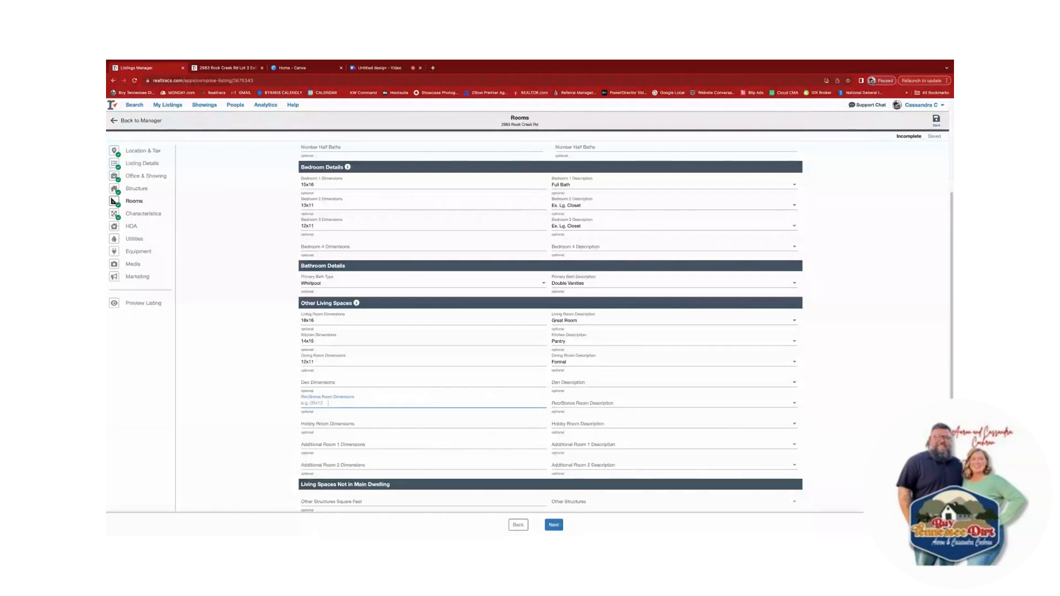
pyautogui.write('x15')
pyautogui.click(564, 404)
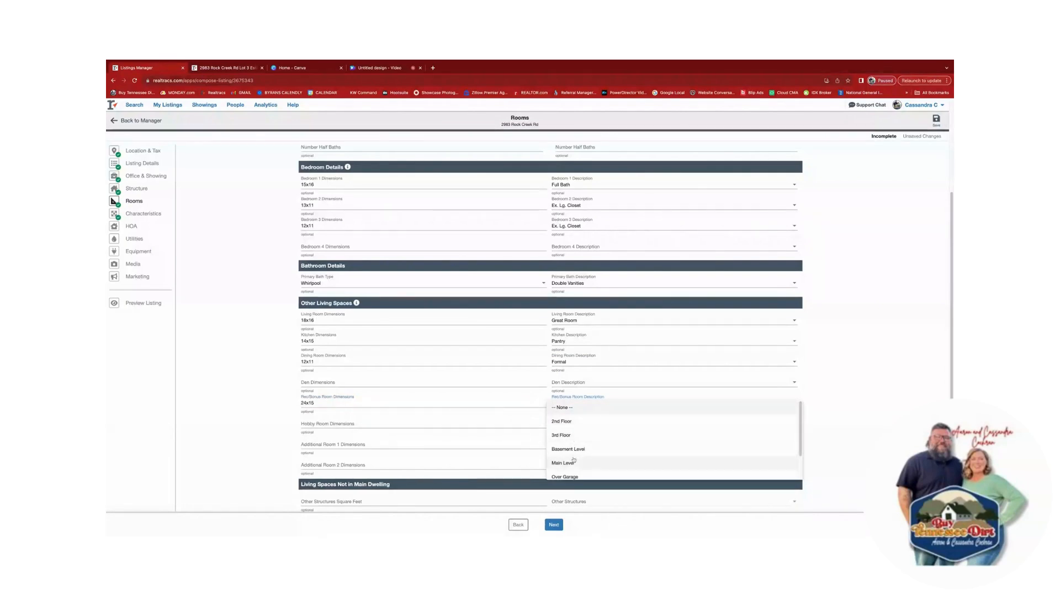
pyautogui.click(571, 477)
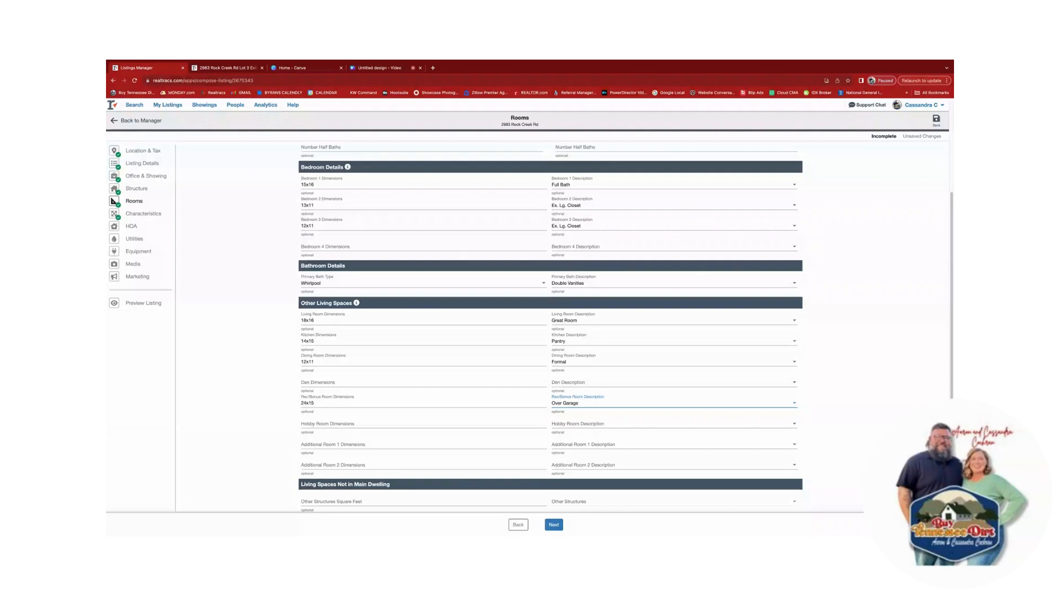
pyautogui.scroll(-2, 509, 442)
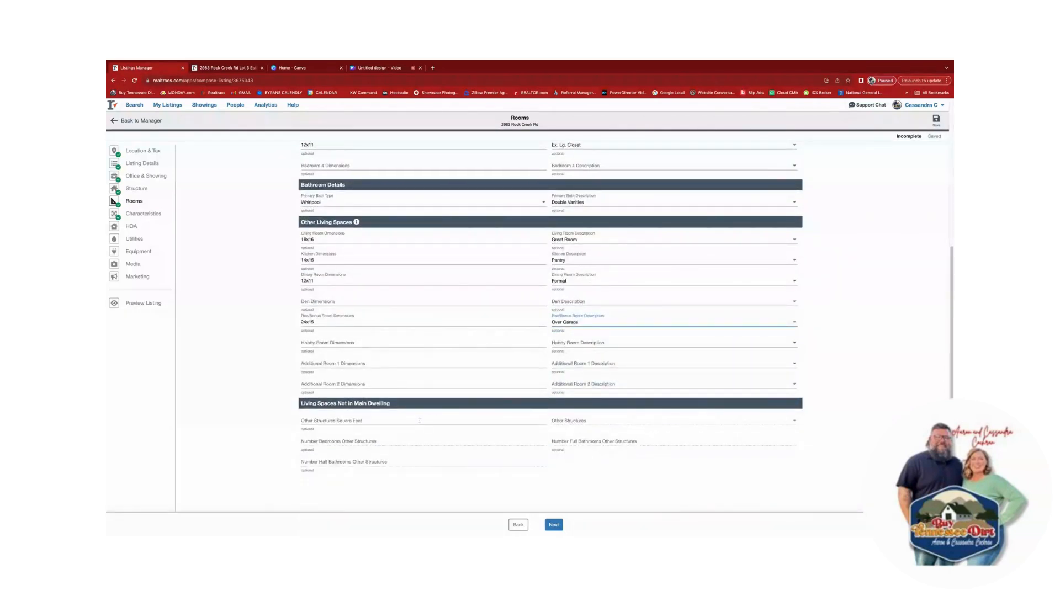
pyautogui.click(349, 419)
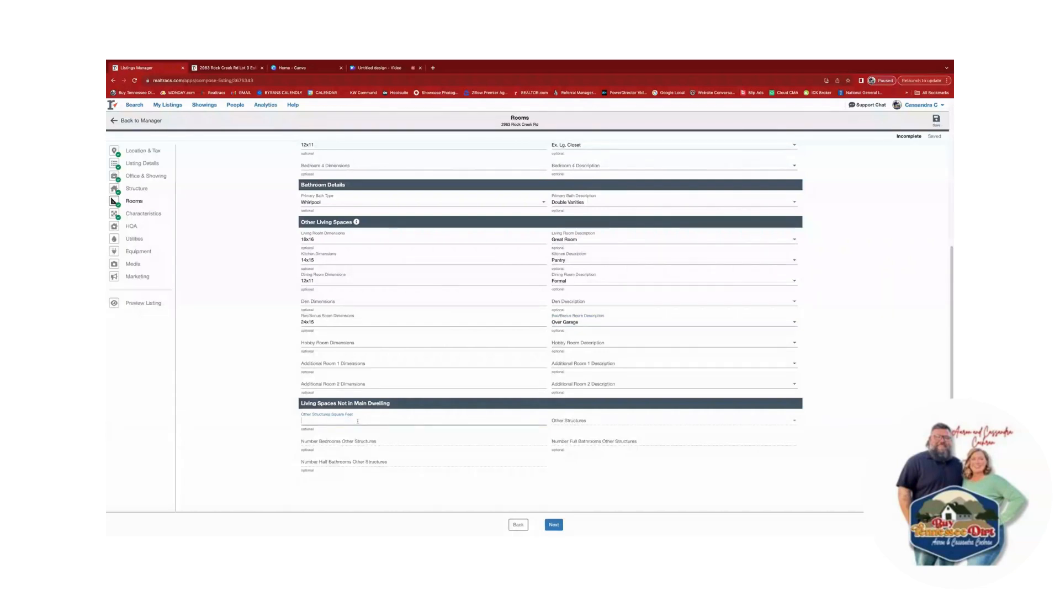
pyautogui.click(552, 526)
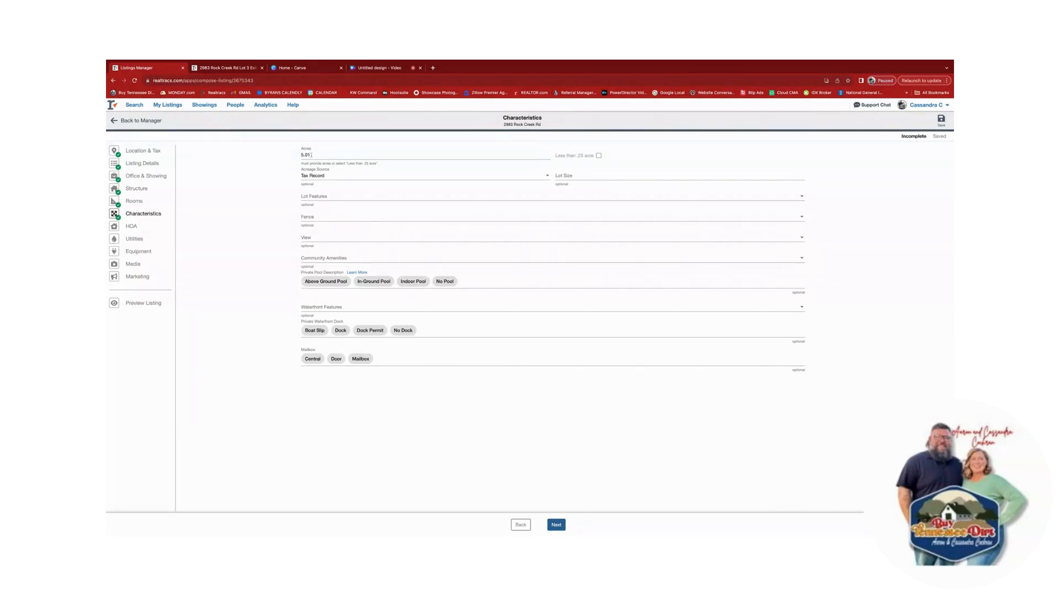
# - Set the Fence type to Partial Fence
pyautogui.click(604, 172)
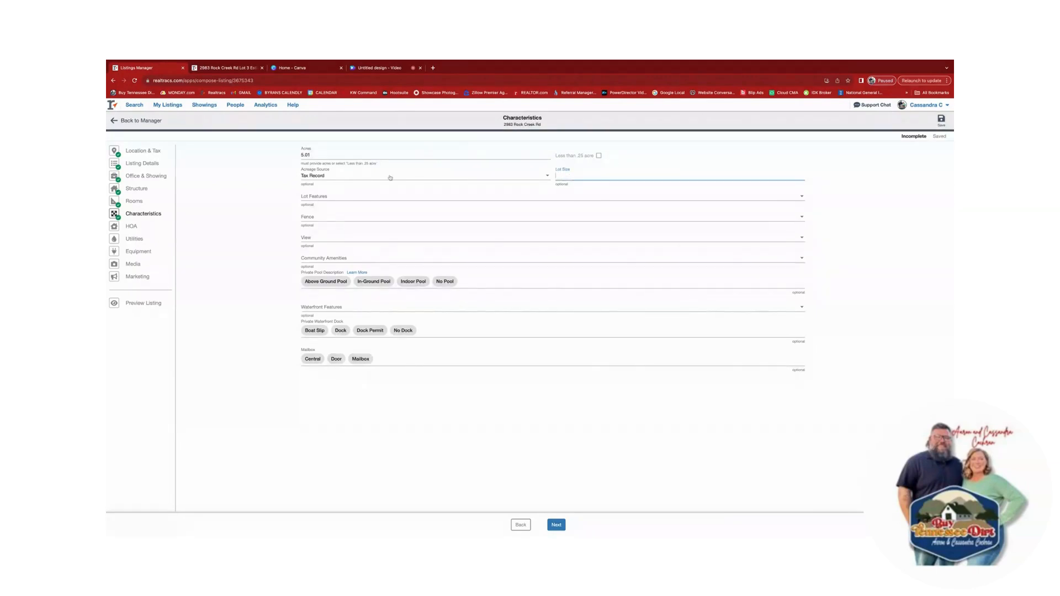
pyautogui.click(342, 218)
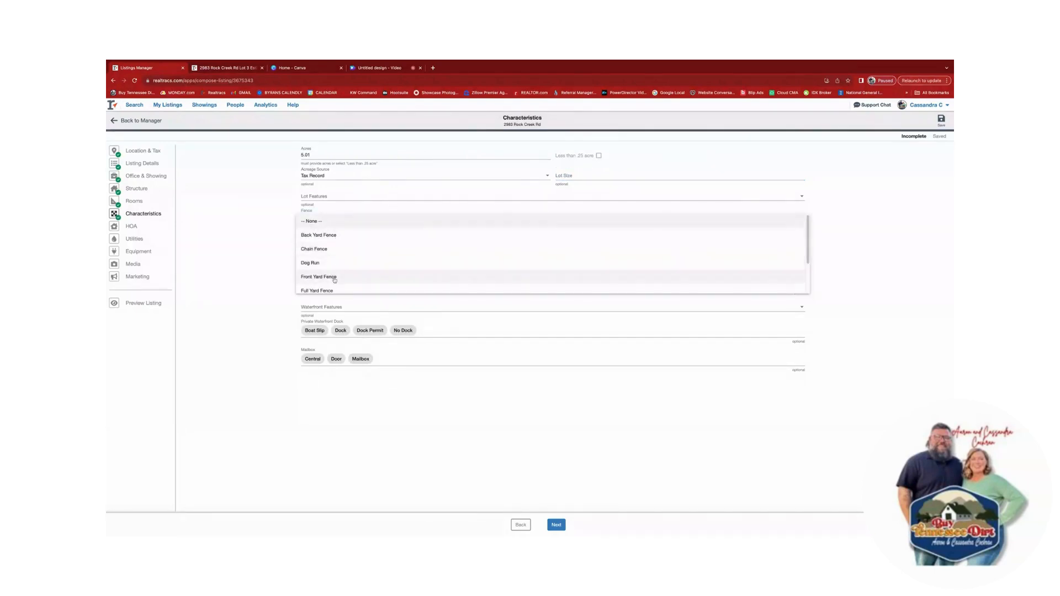
pyautogui.scroll(-2, 333, 275)
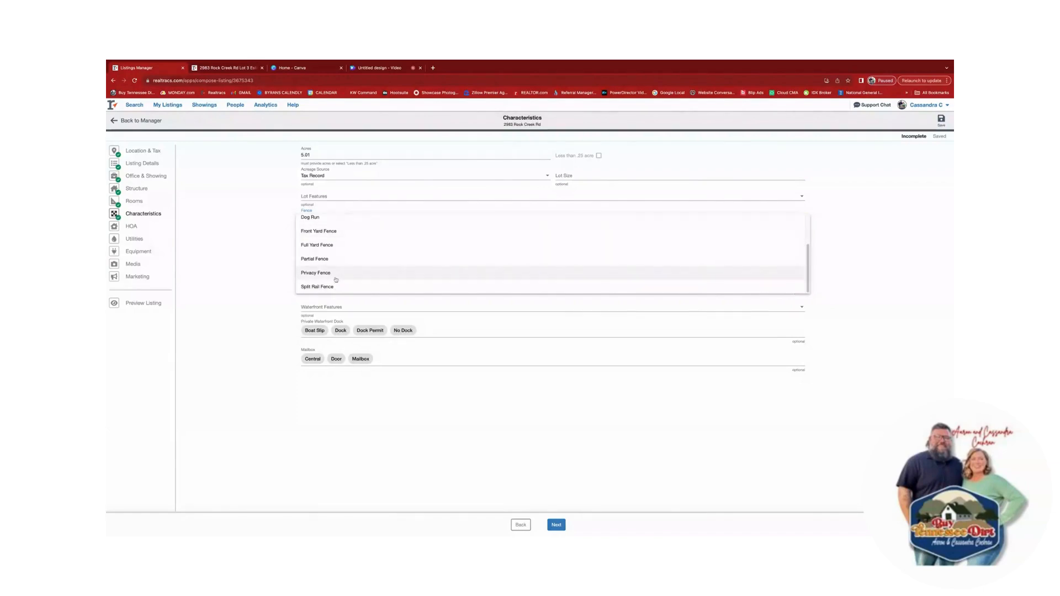
pyautogui.click(332, 262)
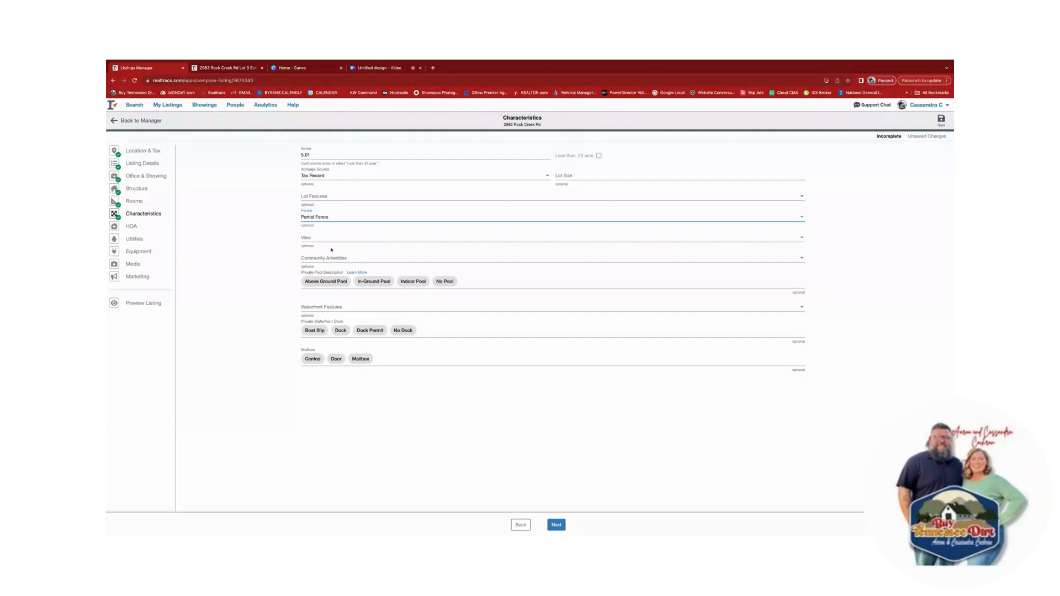
# - Leave View, Community Amenities and Waterfront empty, choose Mailbox, and save Characteristics
pyautogui.click(330, 241)
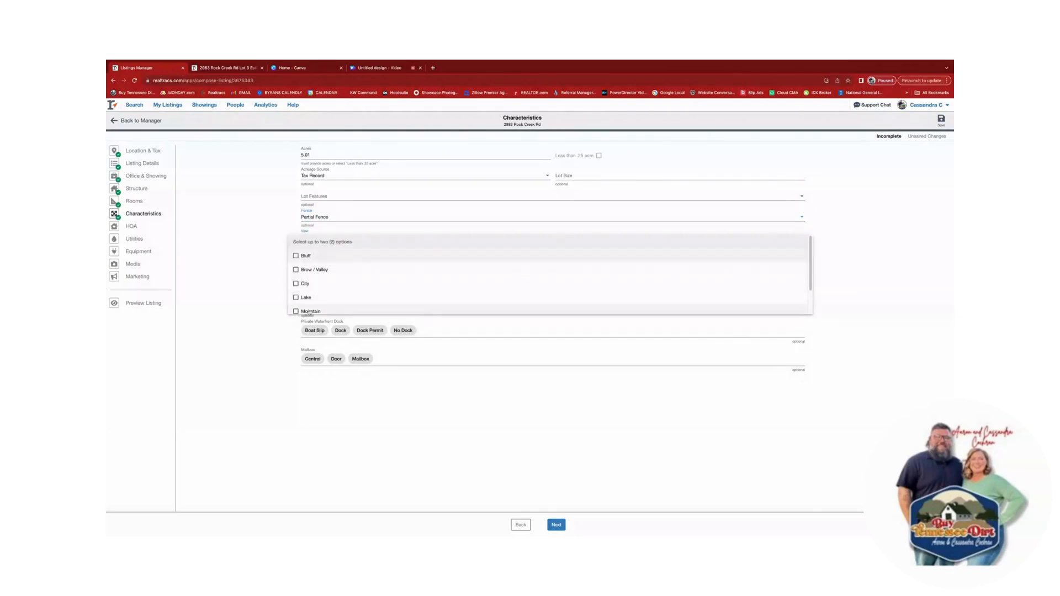
pyautogui.scroll(-2, 309, 271)
pyautogui.click(280, 267)
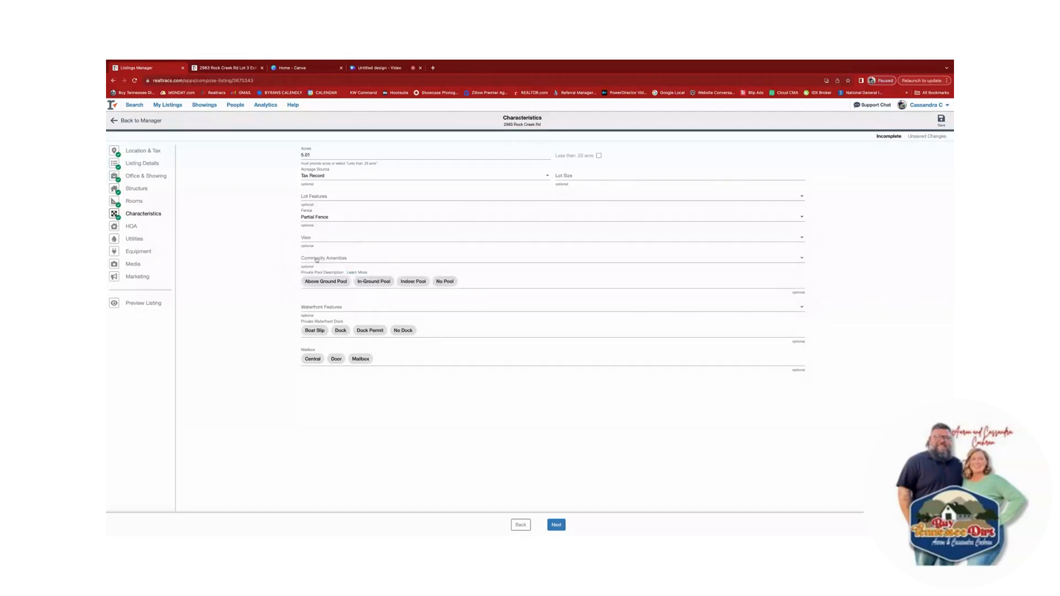
pyautogui.click(318, 258)
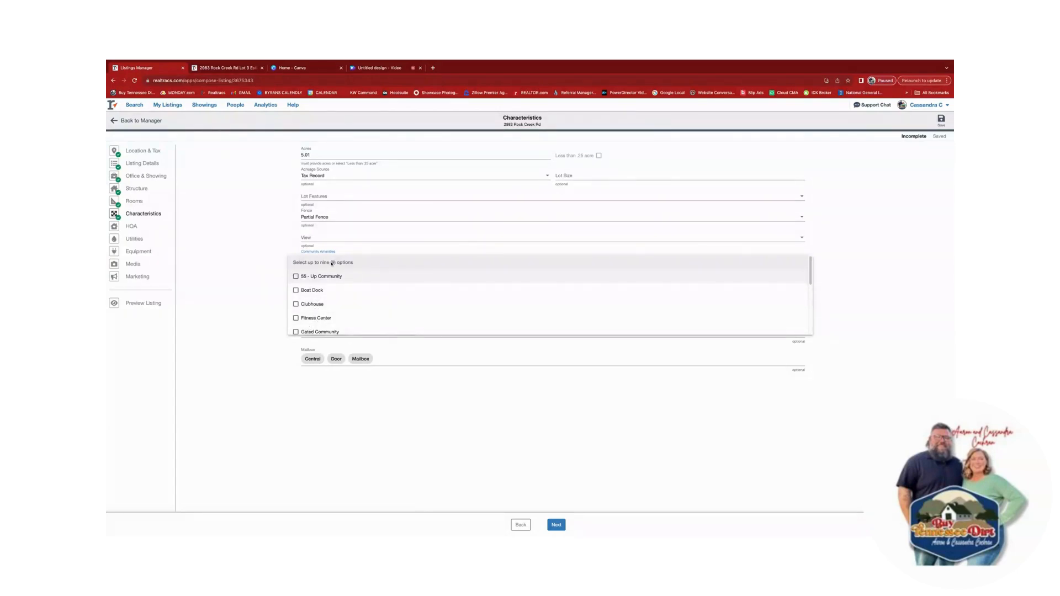
pyautogui.click(286, 246)
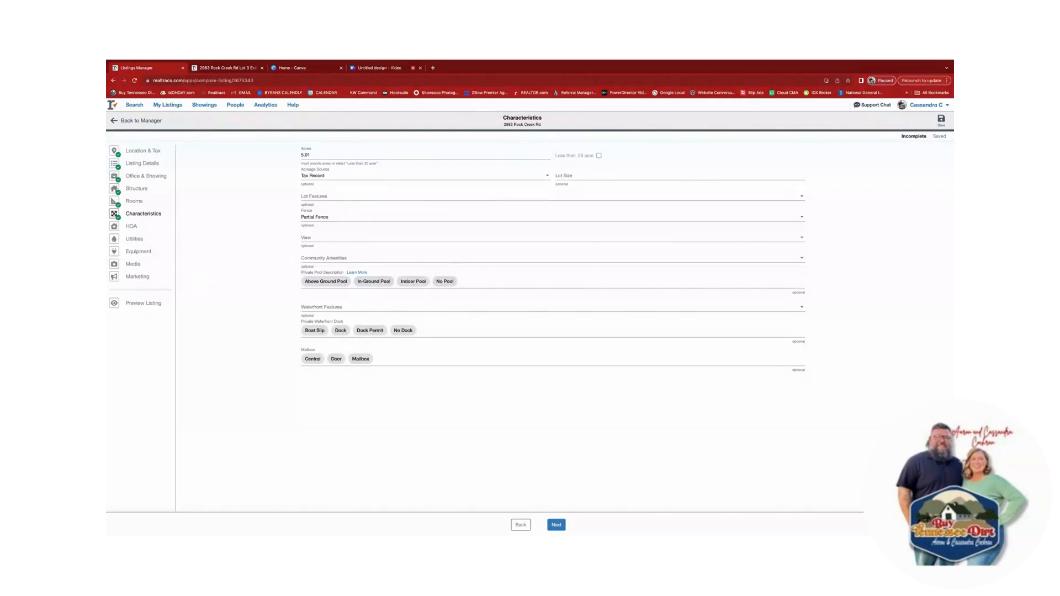
pyautogui.click(363, 308)
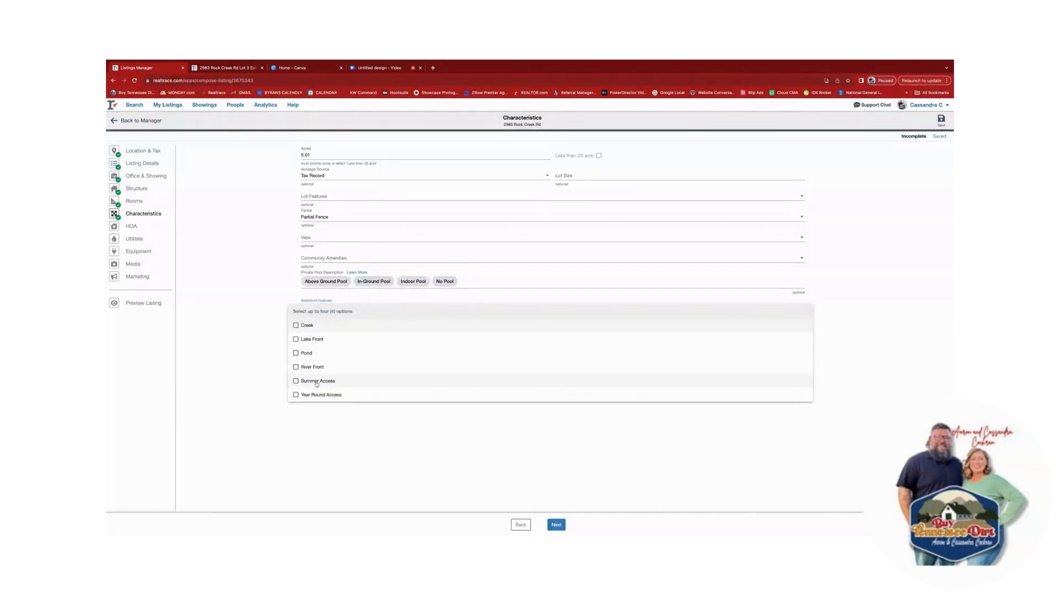
pyautogui.click(275, 359)
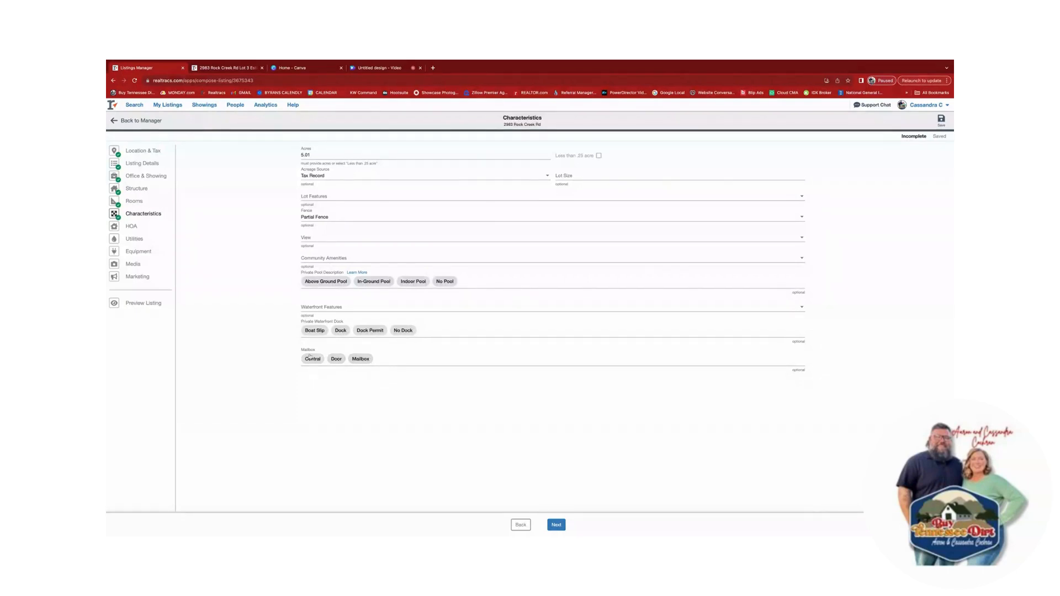
pyautogui.click(361, 359)
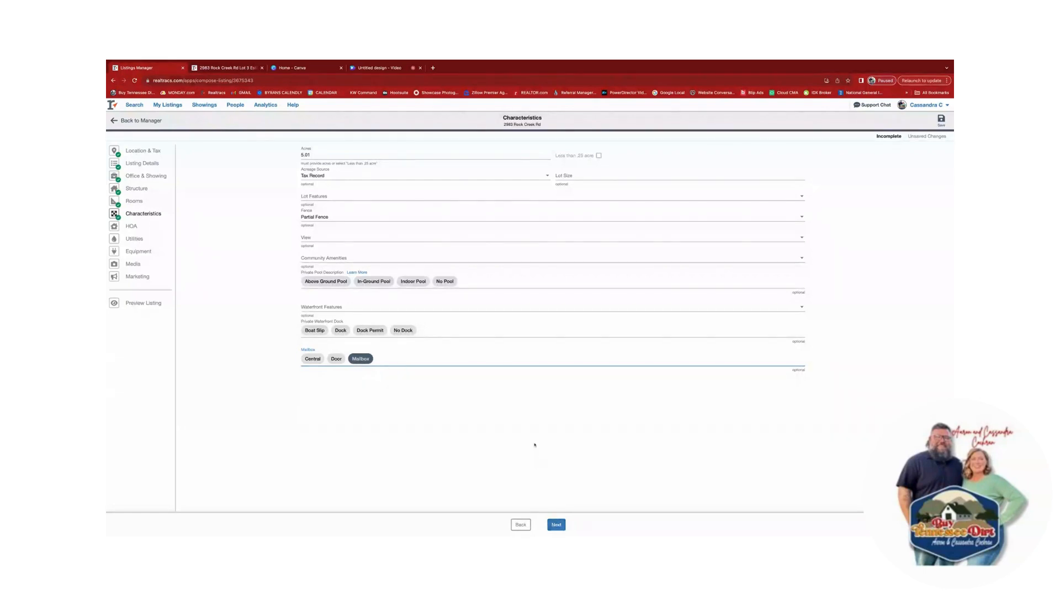
pyautogui.click(566, 523)
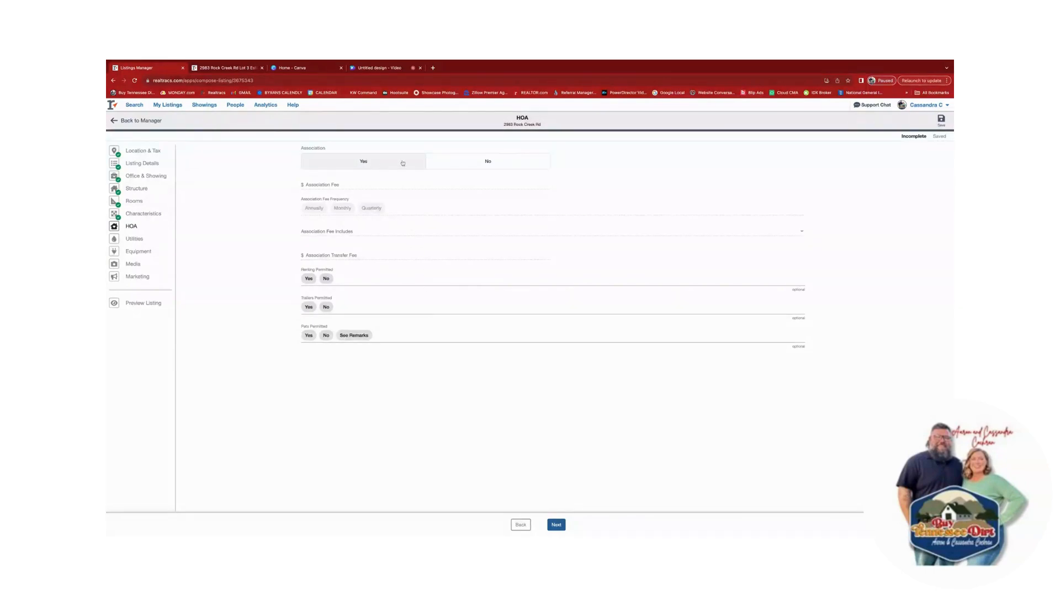
# - Set Association to No, mark Renting, Trailers and Pets Permitted as Yes, and save
pyautogui.click(467, 163)
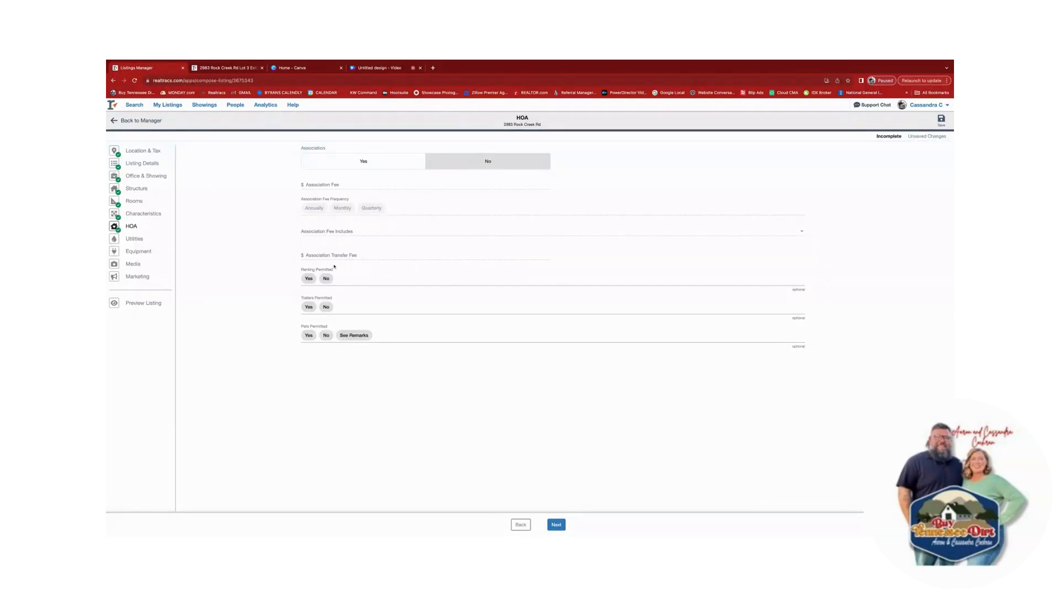
pyautogui.click(308, 278)
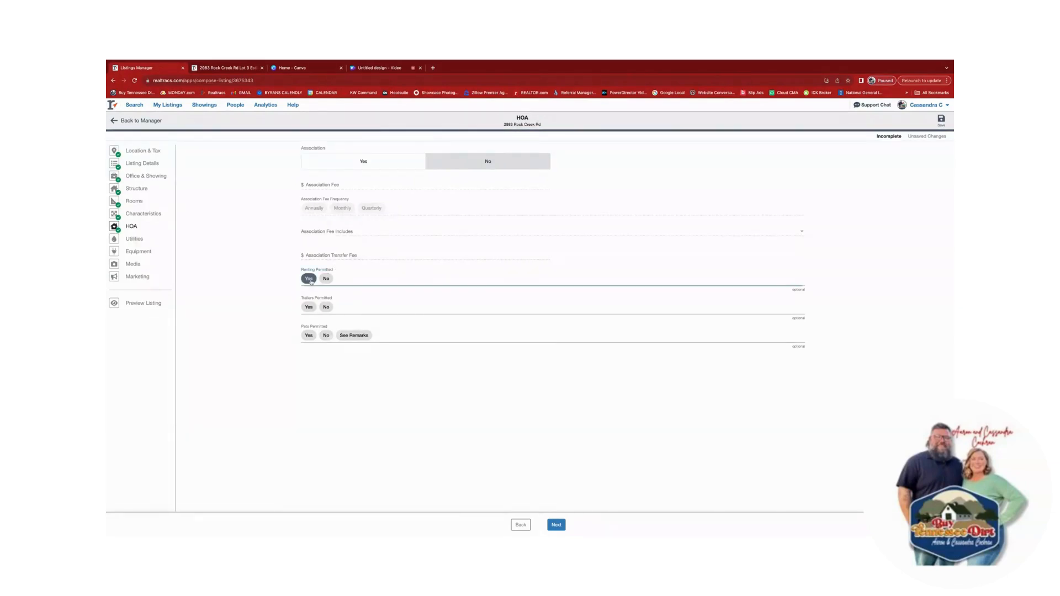
pyautogui.click(308, 307)
pyautogui.click(308, 335)
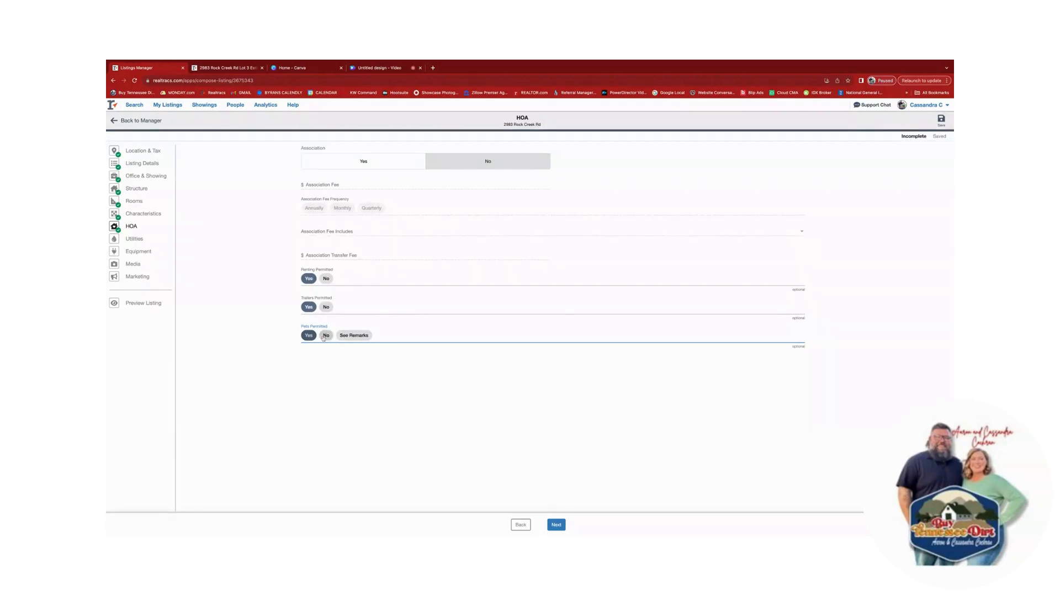
pyautogui.click(557, 525)
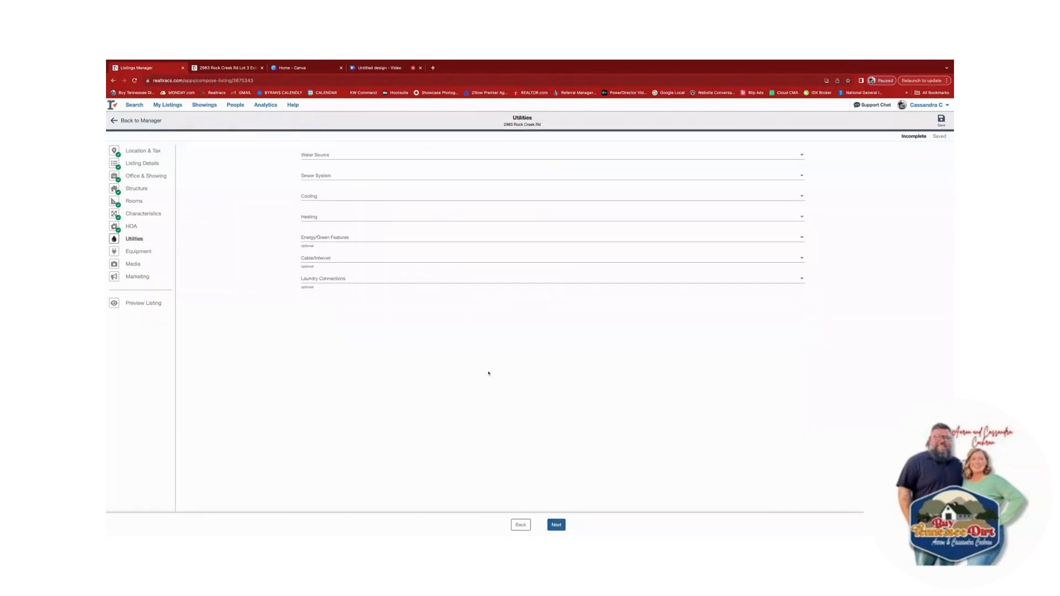
# - Choose City Water as the water source after checking the agent report
pyautogui.click(360, 158)
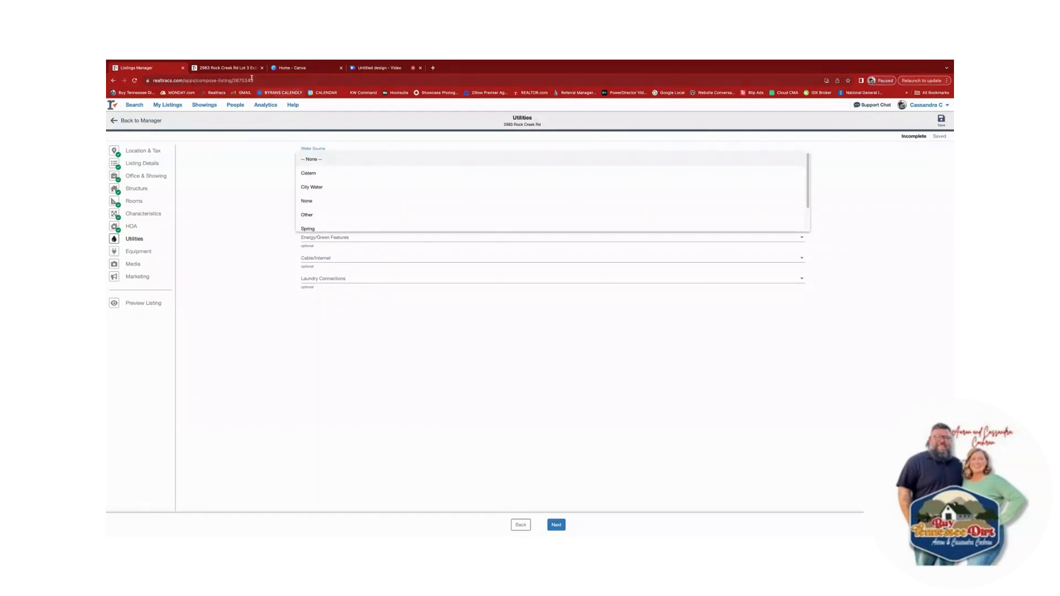
pyautogui.click(232, 67)
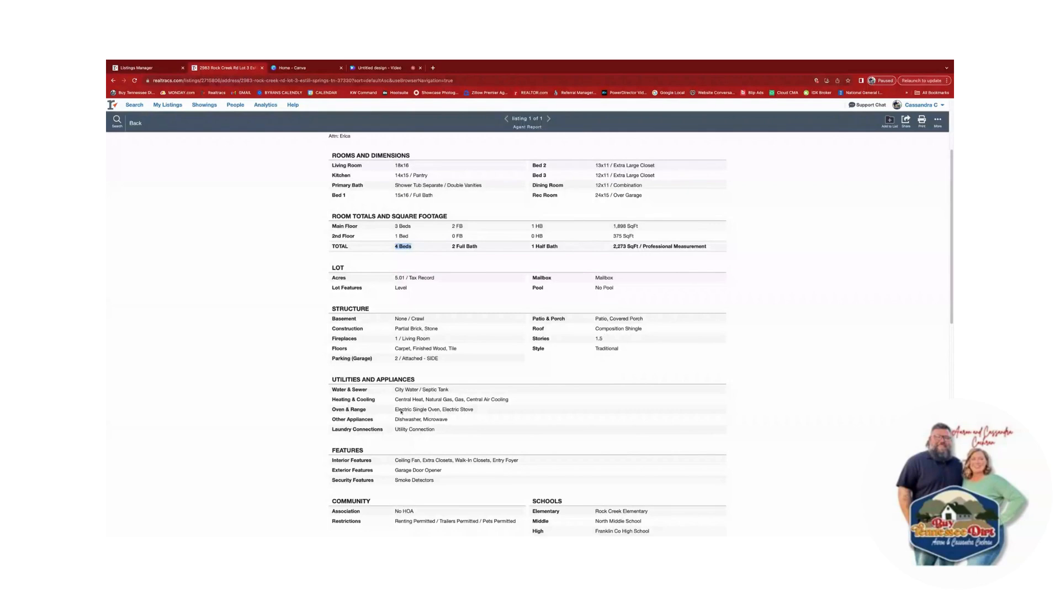
pyautogui.click(161, 68)
pyautogui.click(305, 187)
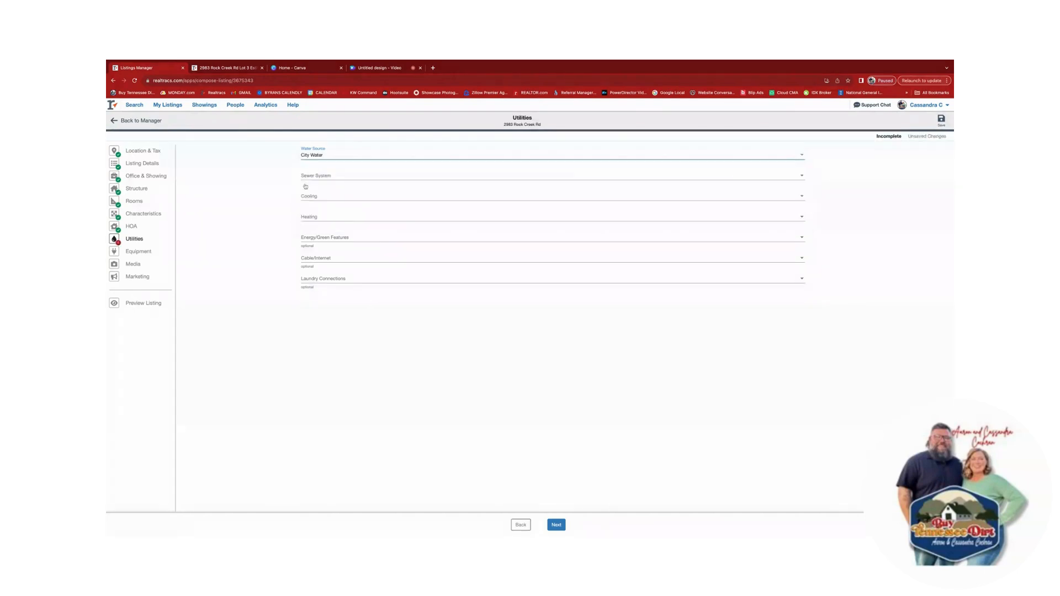
# - Set the sewer system to Septic Tank, replacing the mistaken Private Sewer choice
pyautogui.click(319, 178)
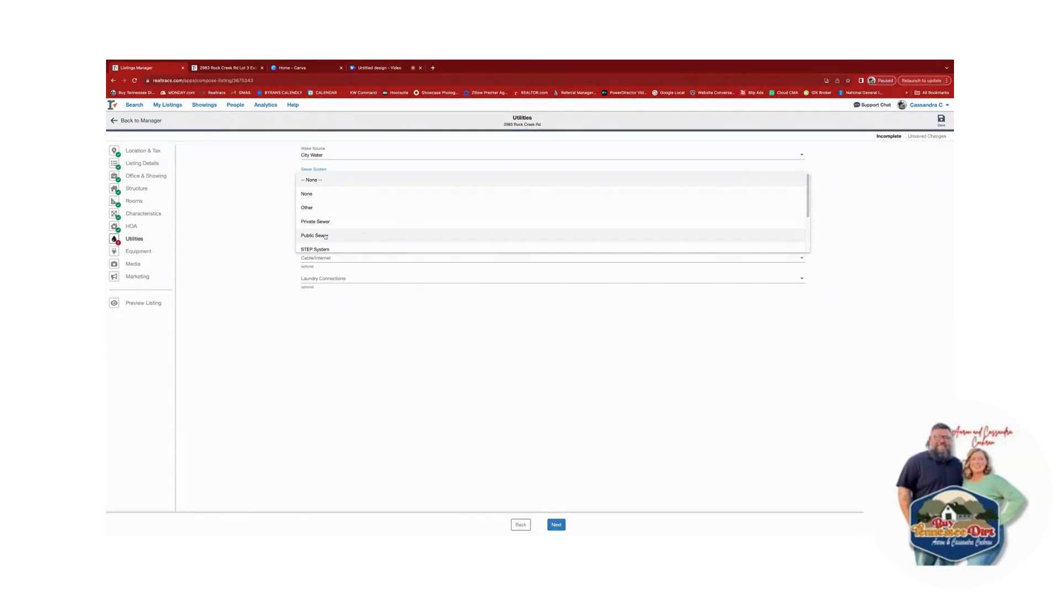
pyautogui.click(324, 223)
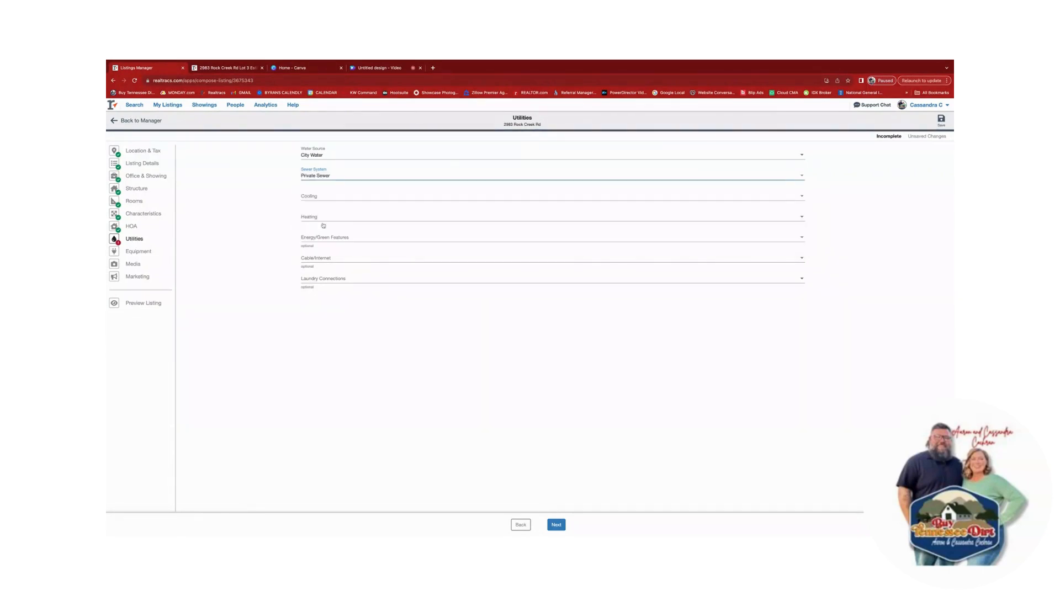
pyautogui.click(315, 176)
pyautogui.scroll(-1, 330, 227)
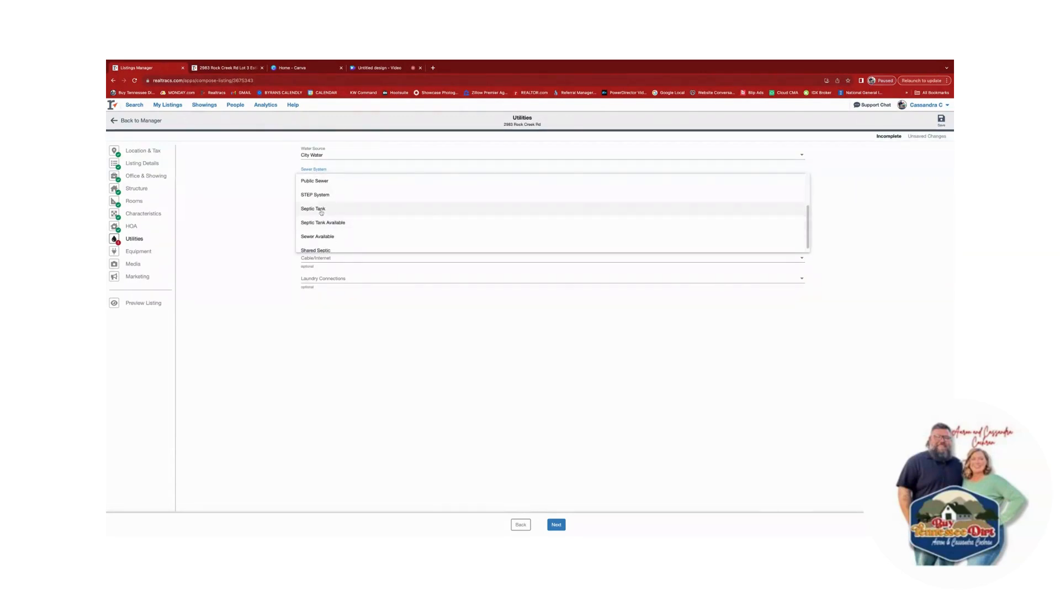
pyautogui.click(322, 214)
pyautogui.click(319, 177)
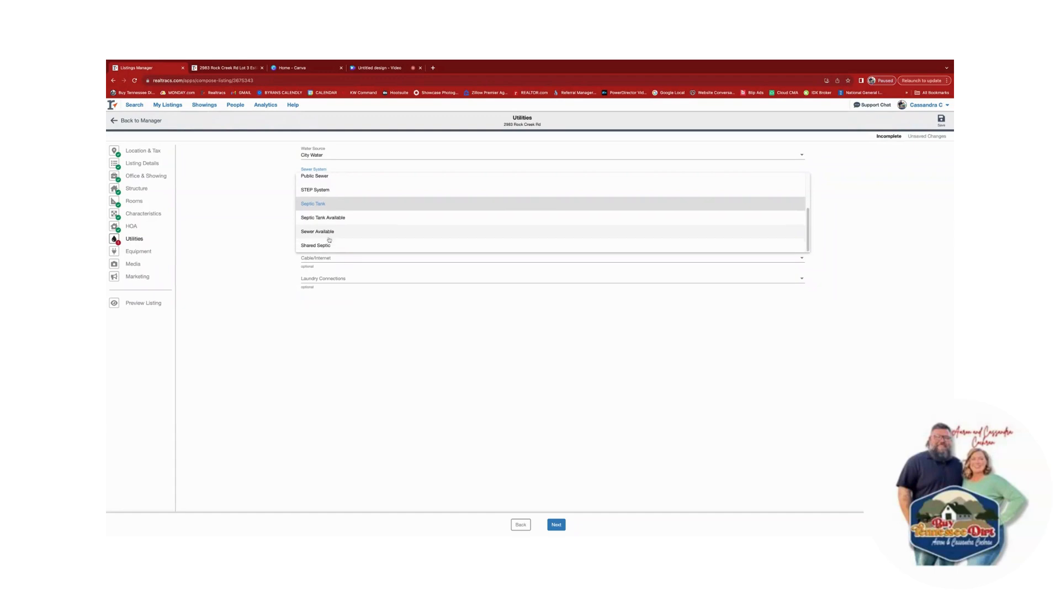
pyautogui.scroll(2, 329, 221)
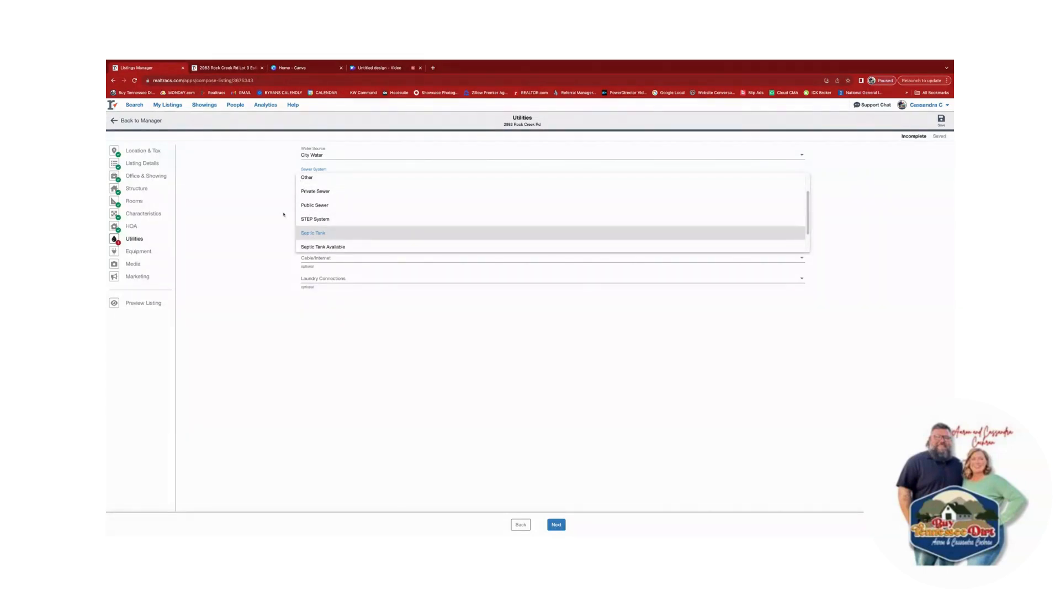
pyautogui.click(284, 215)
pyautogui.click(312, 197)
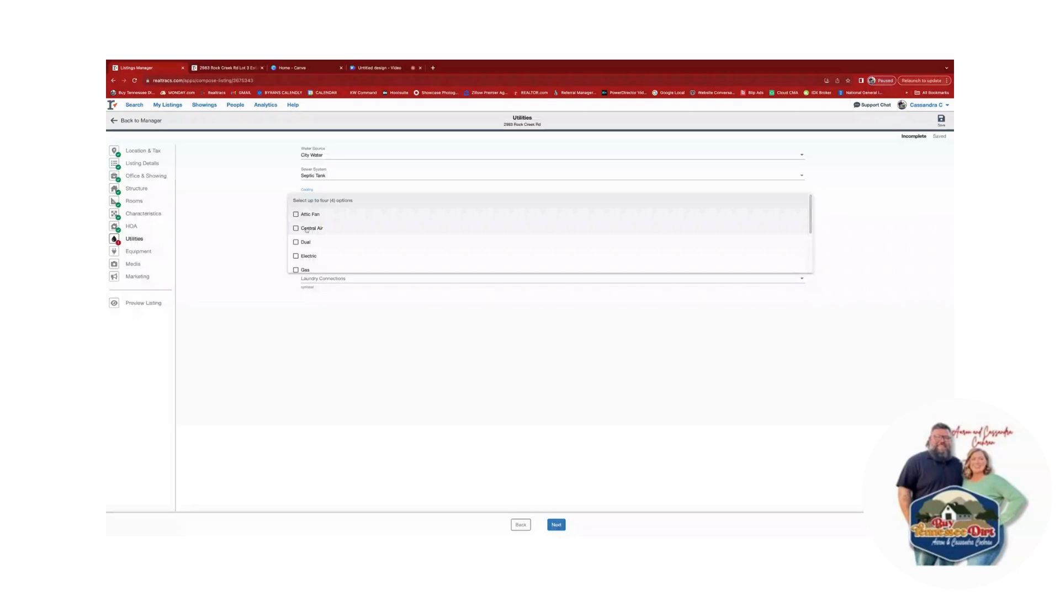
# - Set cooling to Central Air, Dual and Whole House Fan
pyautogui.scroll(-3, 296, 237)
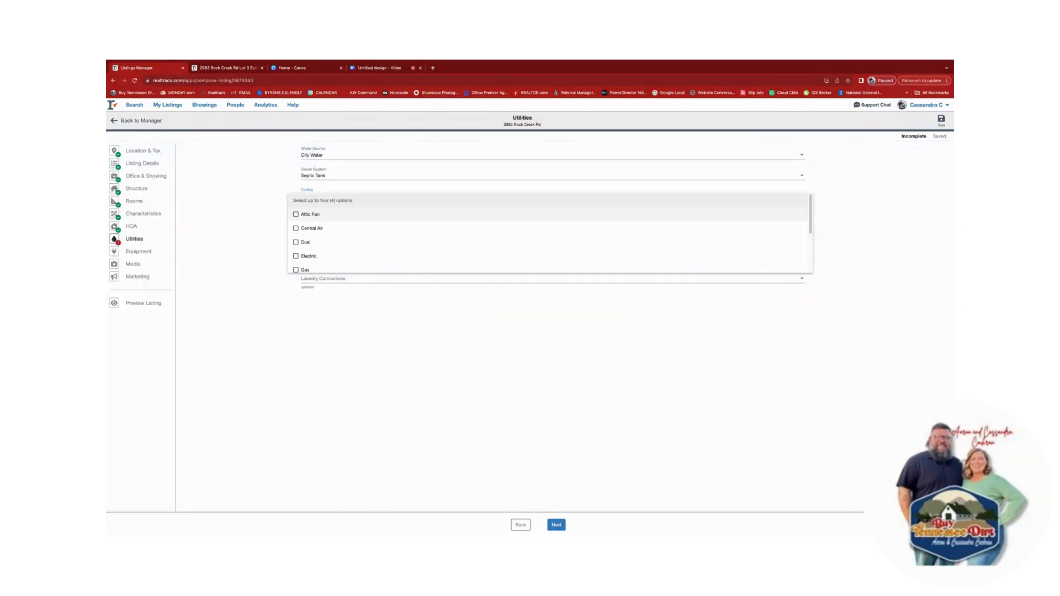
pyautogui.click(296, 267)
pyautogui.scroll(3, 297, 254)
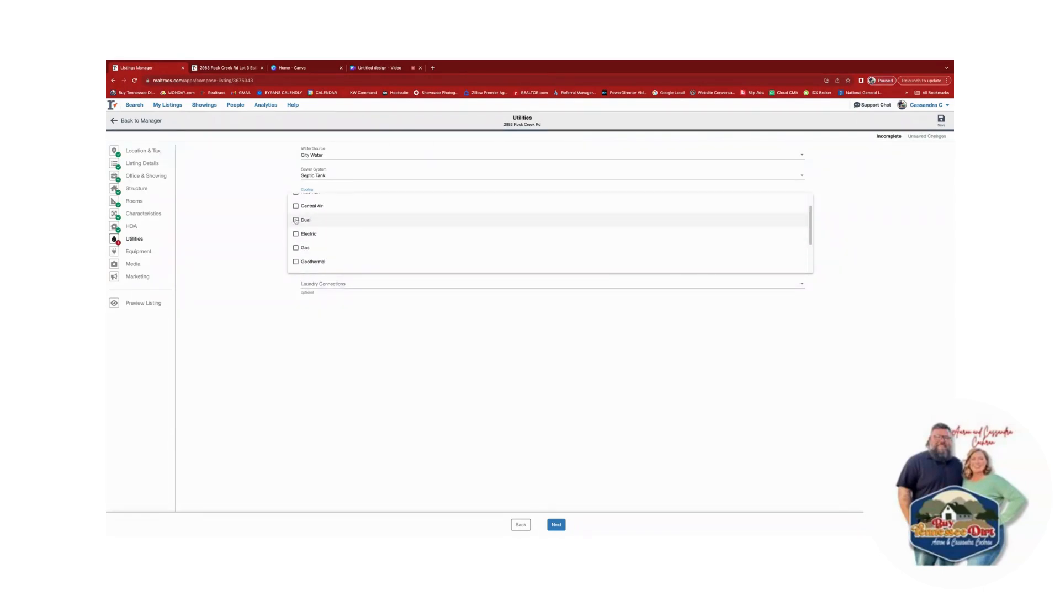
pyautogui.click(295, 220)
pyautogui.click(296, 206)
pyautogui.click(279, 201)
# - Add Natural Gas to the heating types alongside Dual
pyautogui.click(316, 224)
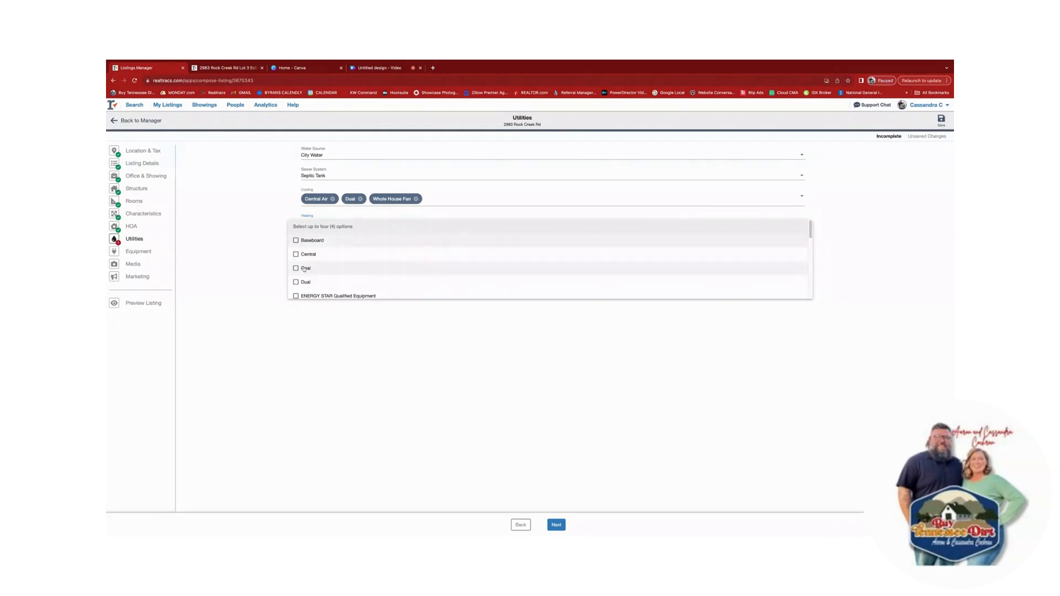
pyautogui.scroll(-2, 301, 276)
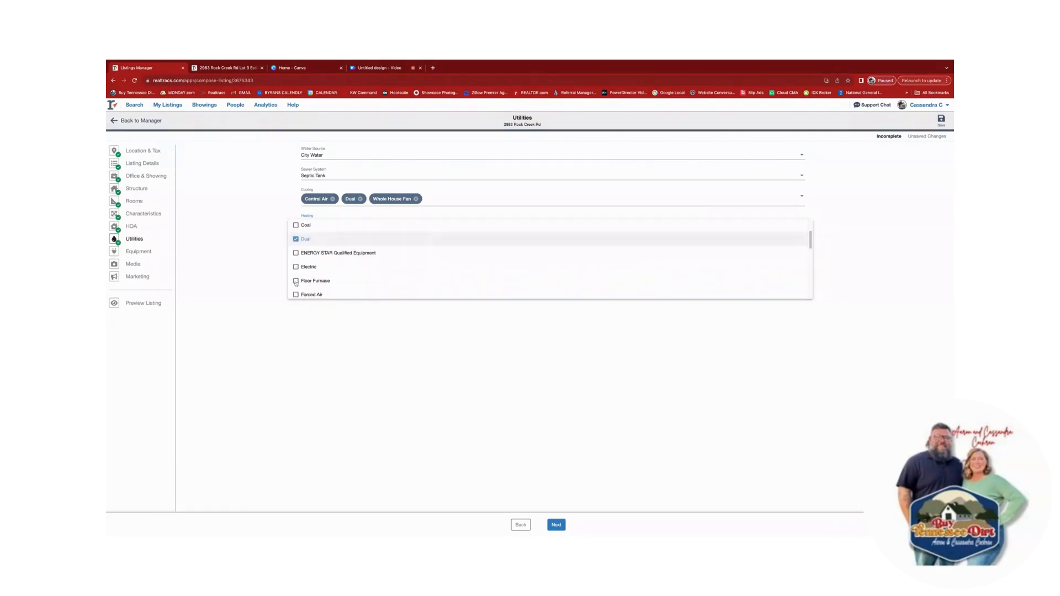
pyautogui.scroll(-2, 296, 278)
pyautogui.scroll(-2, 296, 280)
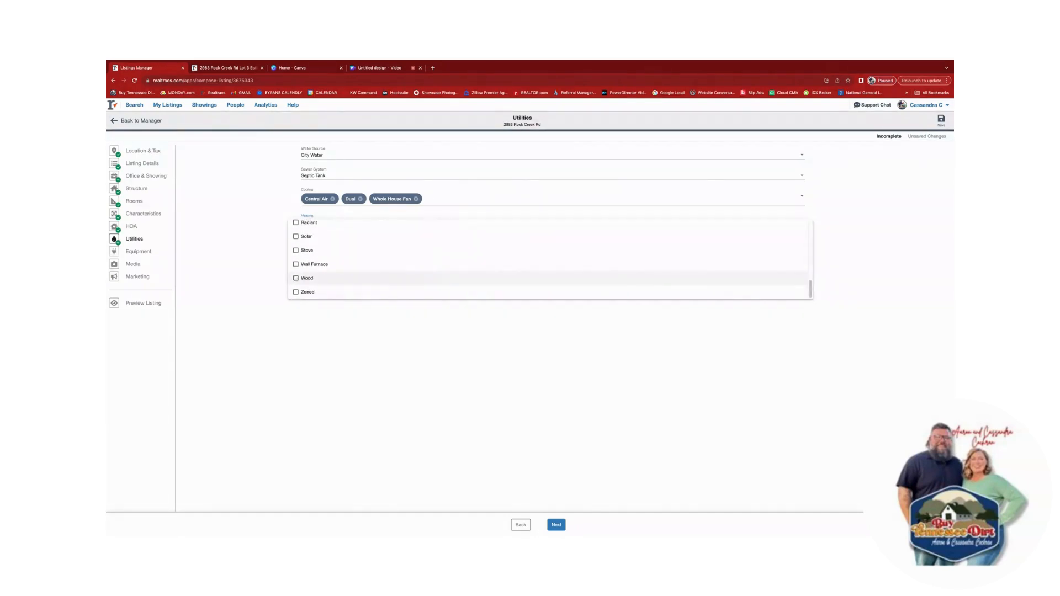
pyautogui.scroll(2, 296, 270)
pyautogui.scroll(2, 295, 257)
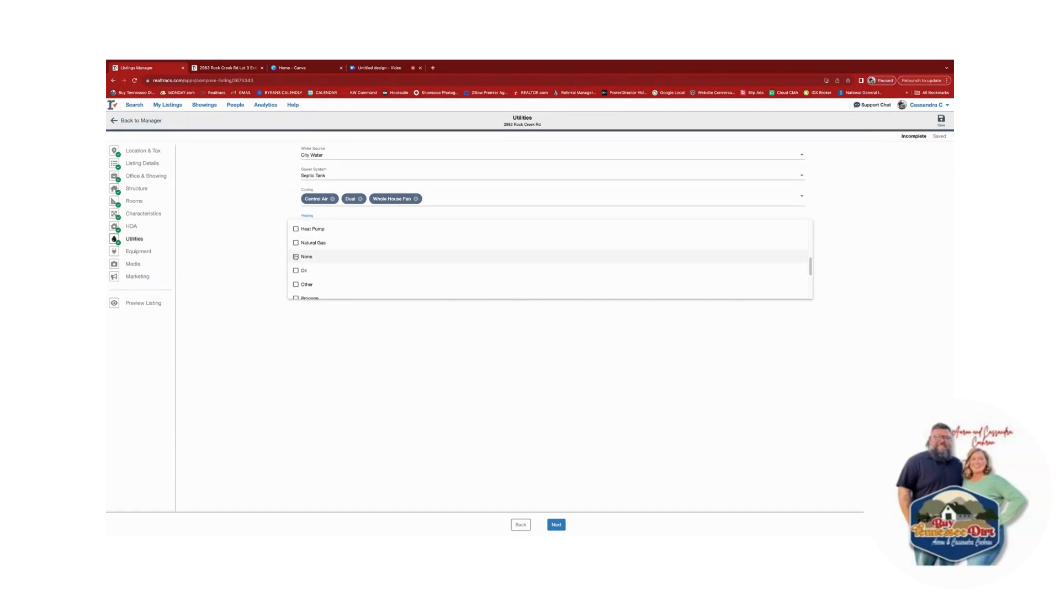
pyautogui.click(296, 240)
pyautogui.click(269, 243)
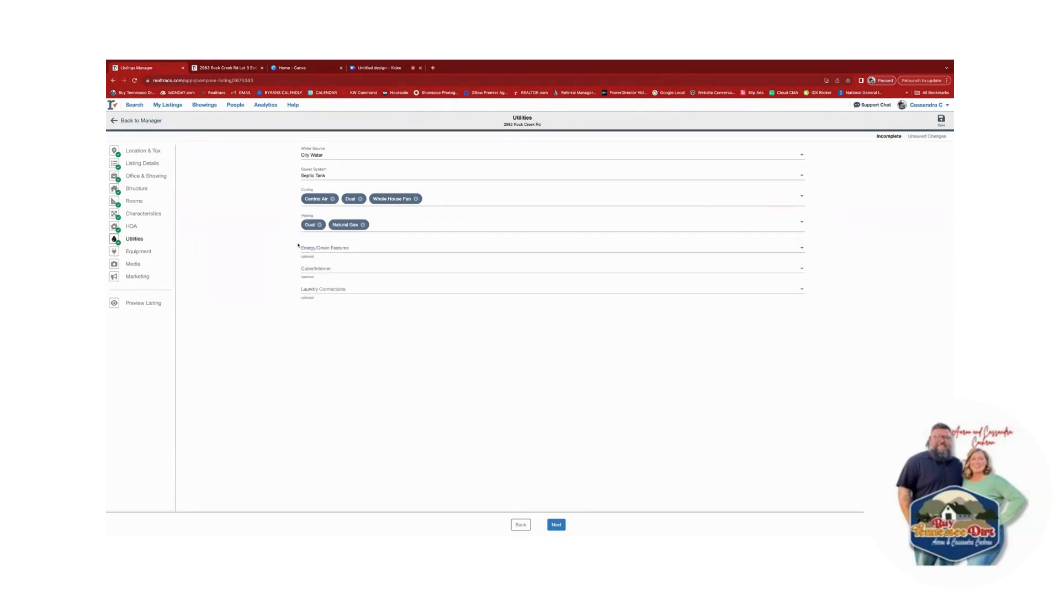
# - Leave Cable/Internet empty, select Electric Dryer Hookup and Washer Hookup for laundry, and save Utilities
pyautogui.click(318, 272)
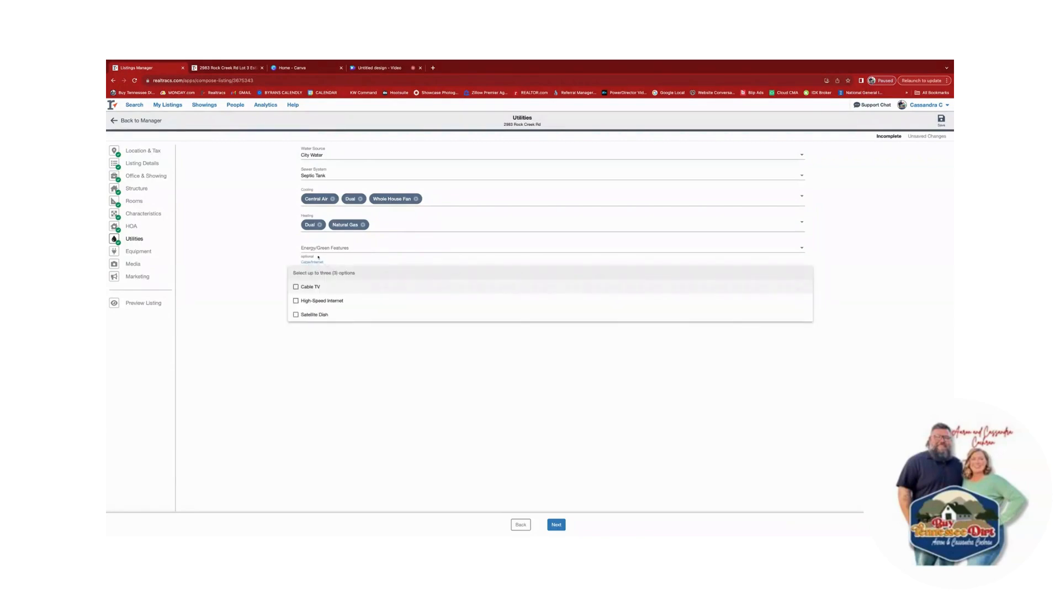
pyautogui.click(291, 249)
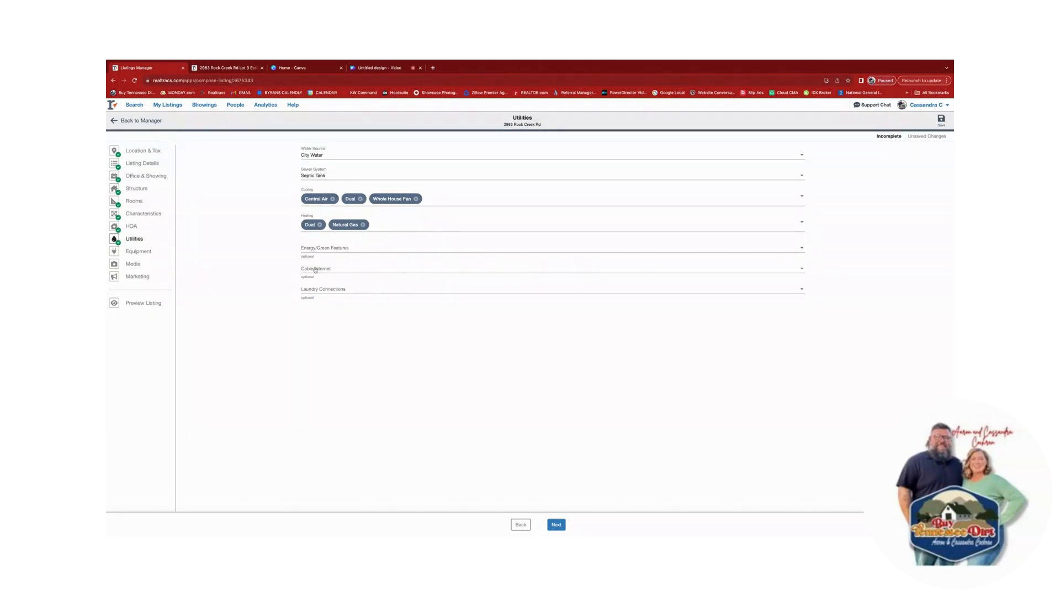
pyautogui.click(320, 291)
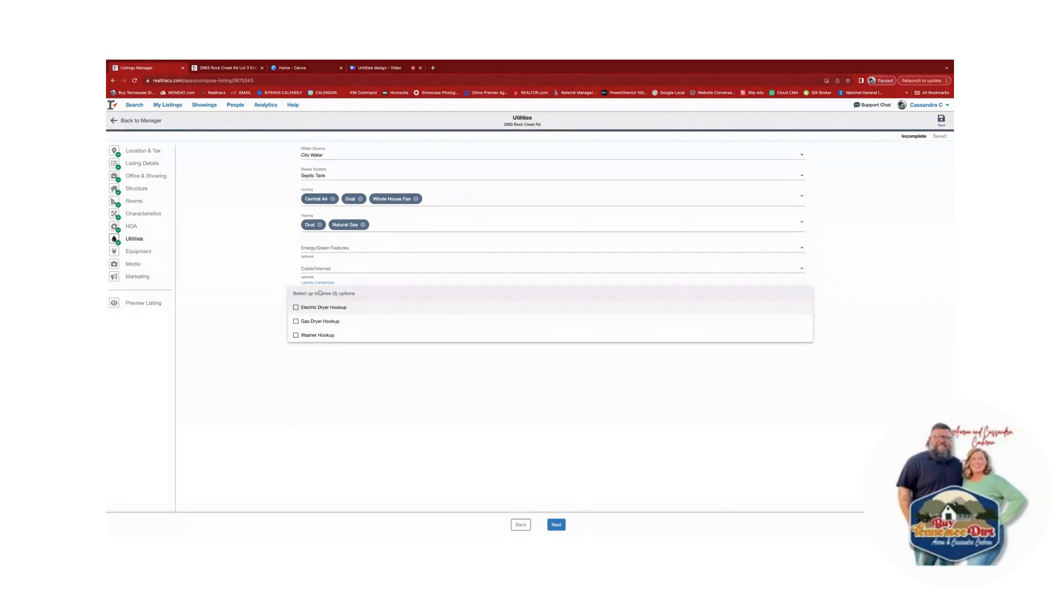
pyautogui.click(295, 307)
pyautogui.click(296, 335)
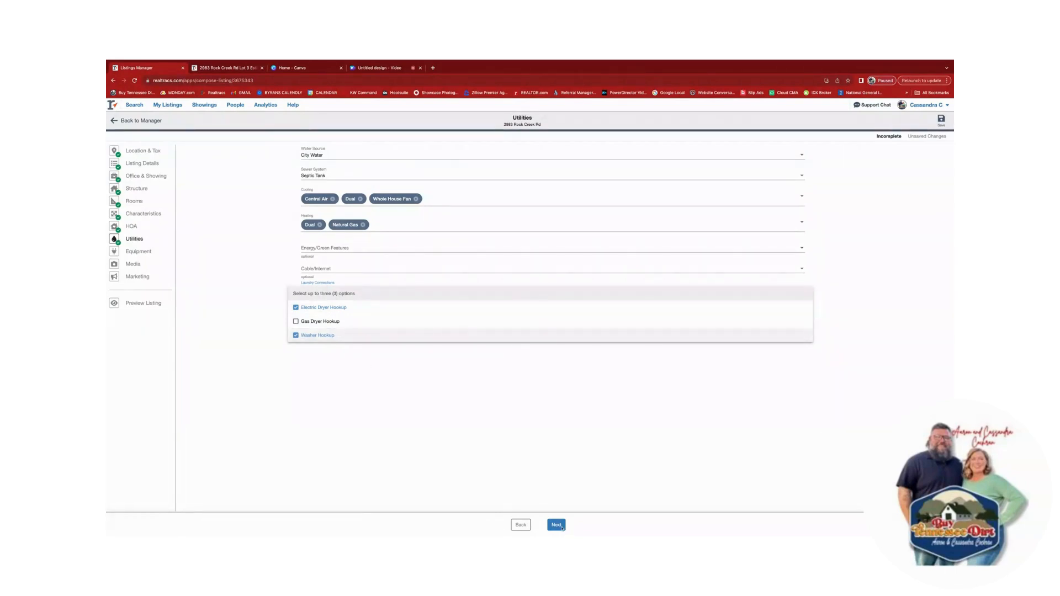
pyautogui.click(562, 527)
pyautogui.click(557, 525)
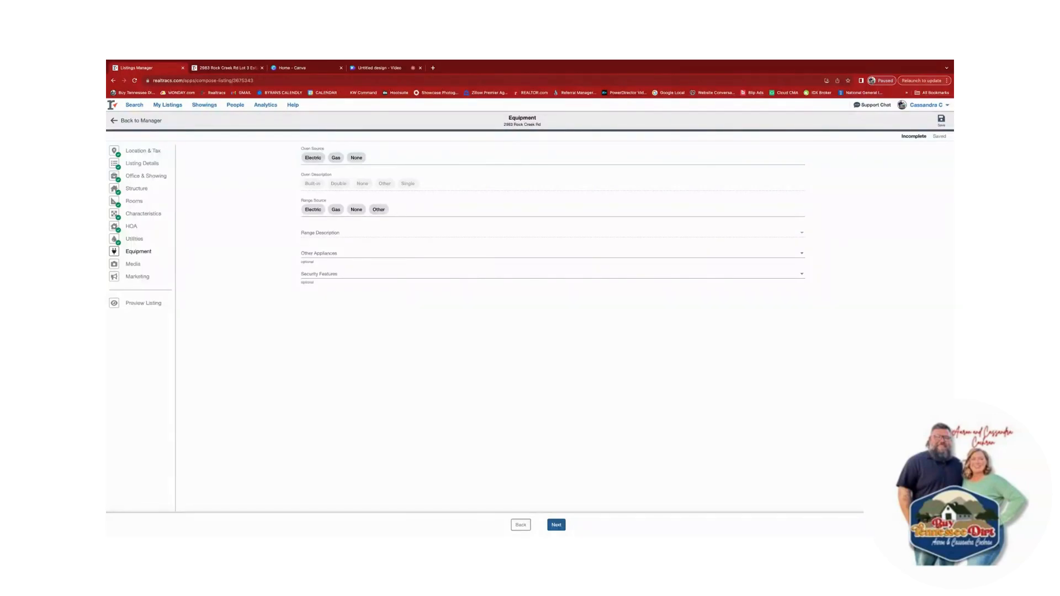
# - Set Oven Source Gas, Oven Description Built-in, Range Source Gas and Range Description Drop-in
pyautogui.click(334, 159)
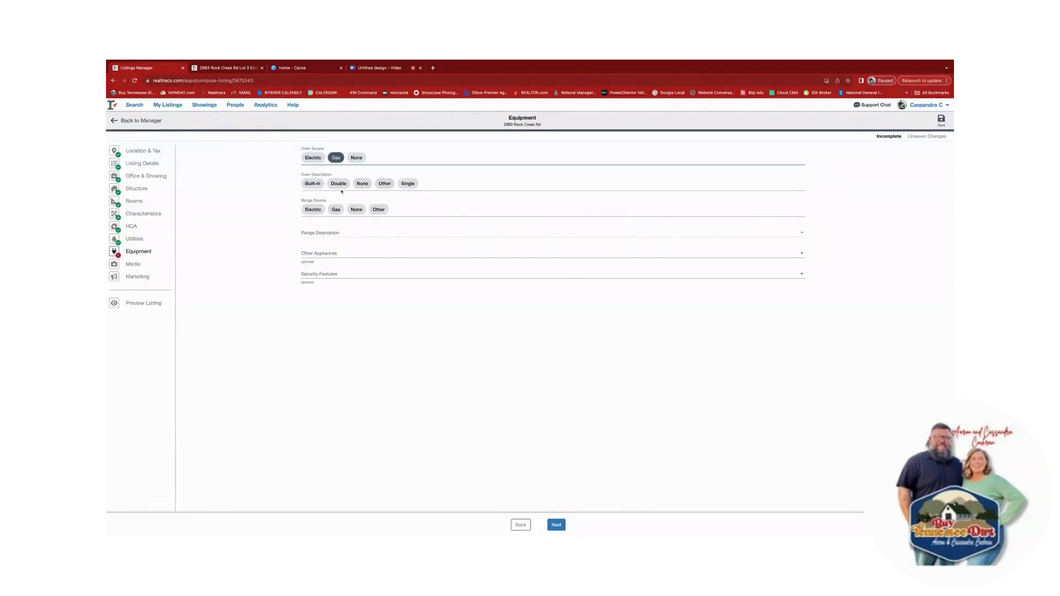
pyautogui.click(313, 184)
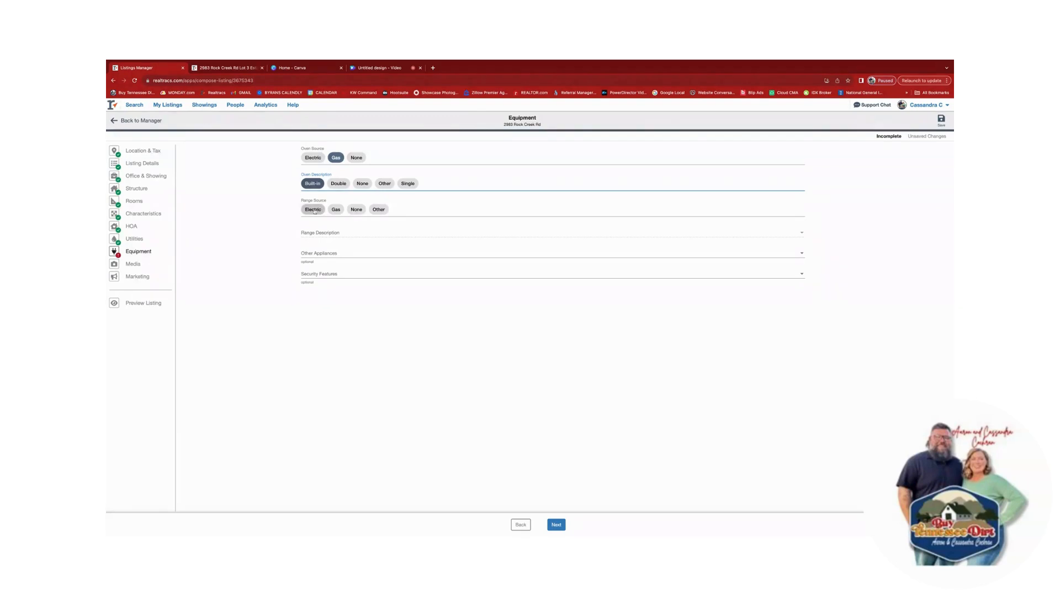
pyautogui.click(336, 210)
pyautogui.click(337, 234)
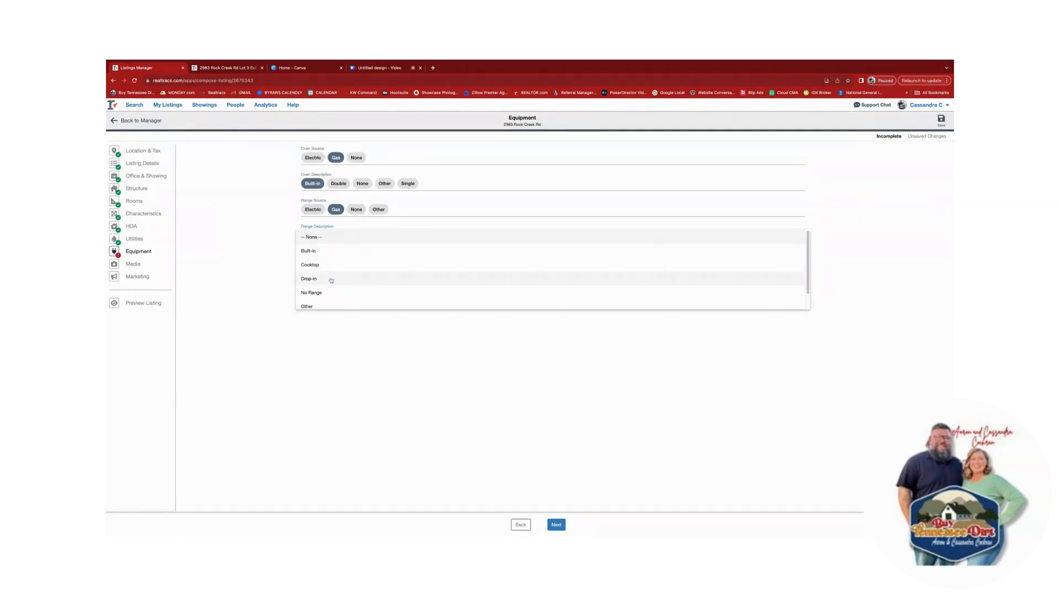
pyautogui.click(330, 279)
pyautogui.click(325, 253)
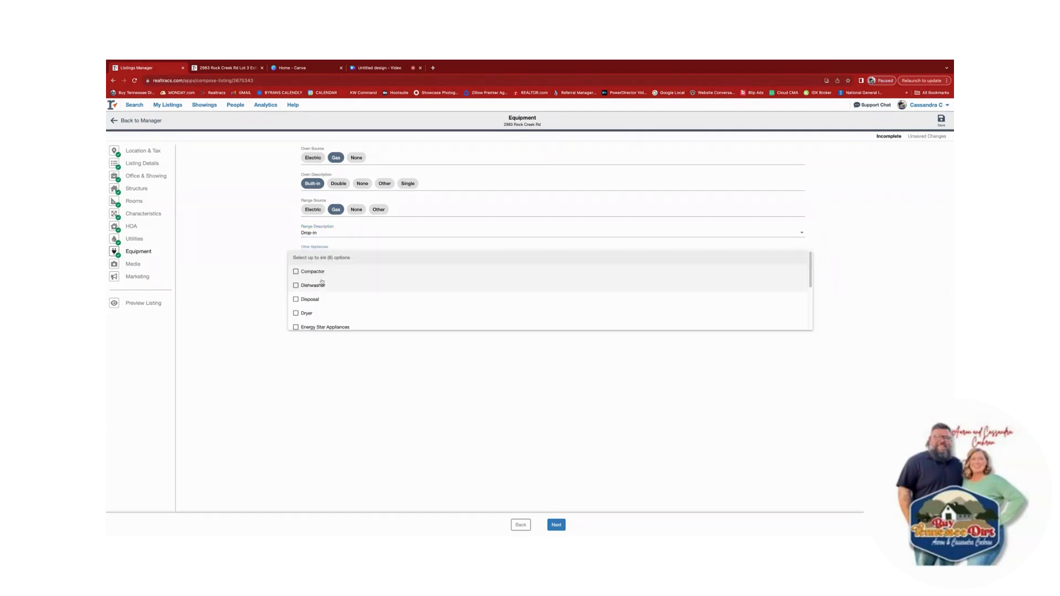
pyautogui.scroll(-1, 298, 313)
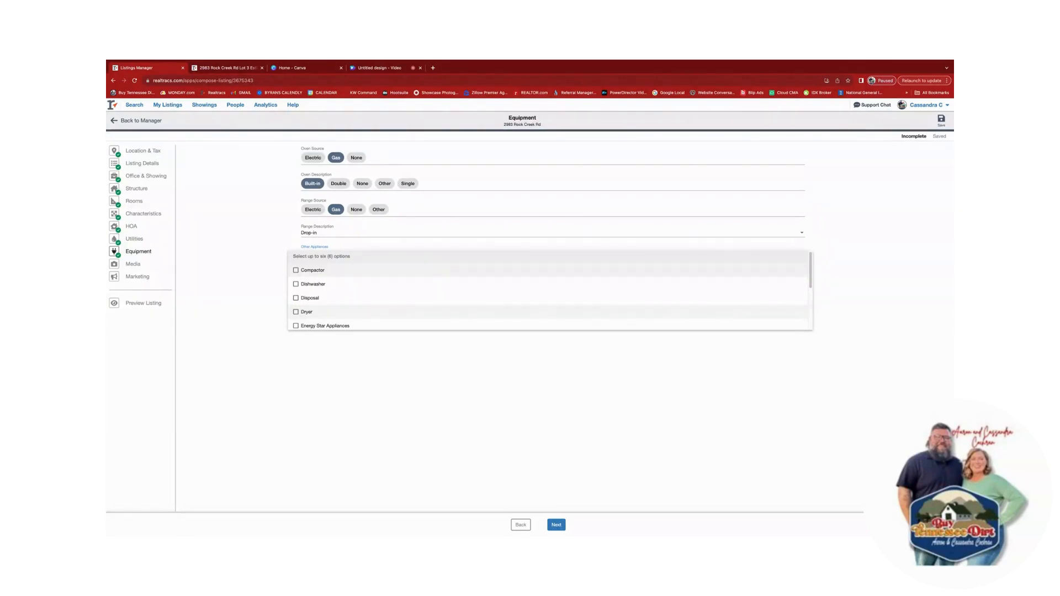
# - Check Dishwasher, Freezer, Microwave and Refrigerator under Other Appliances
pyautogui.click(296, 284)
pyautogui.scroll(-2, 309, 292)
pyautogui.click(296, 281)
pyautogui.scroll(-1, 296, 312)
pyautogui.click(295, 312)
pyautogui.scroll(-1, 295, 313)
pyautogui.click(296, 310)
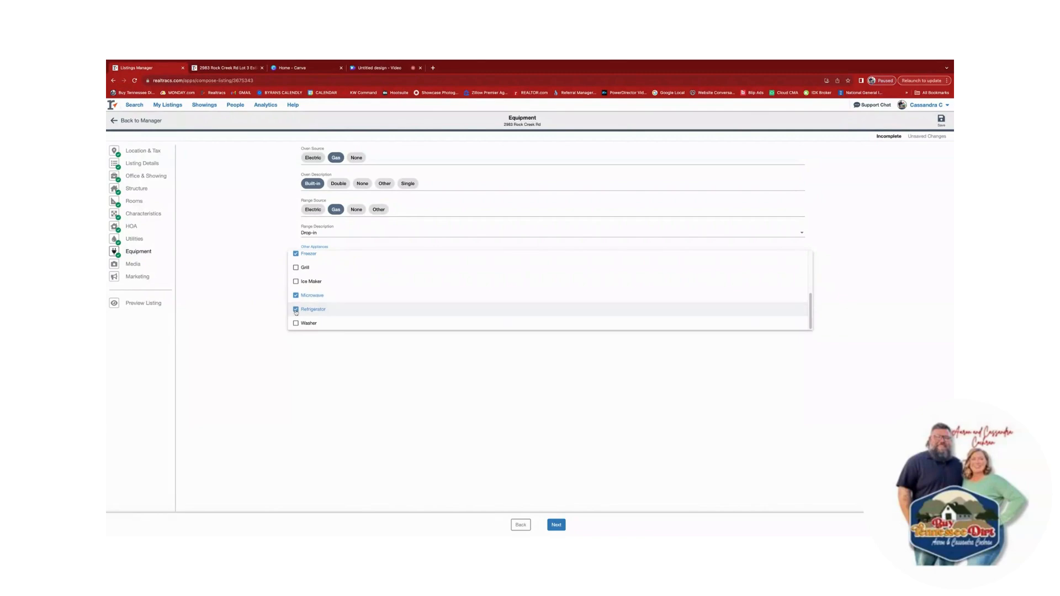
pyautogui.click(315, 348)
# - Add Smoke Detectors under Security Features and continue to the Media page
pyautogui.click(319, 283)
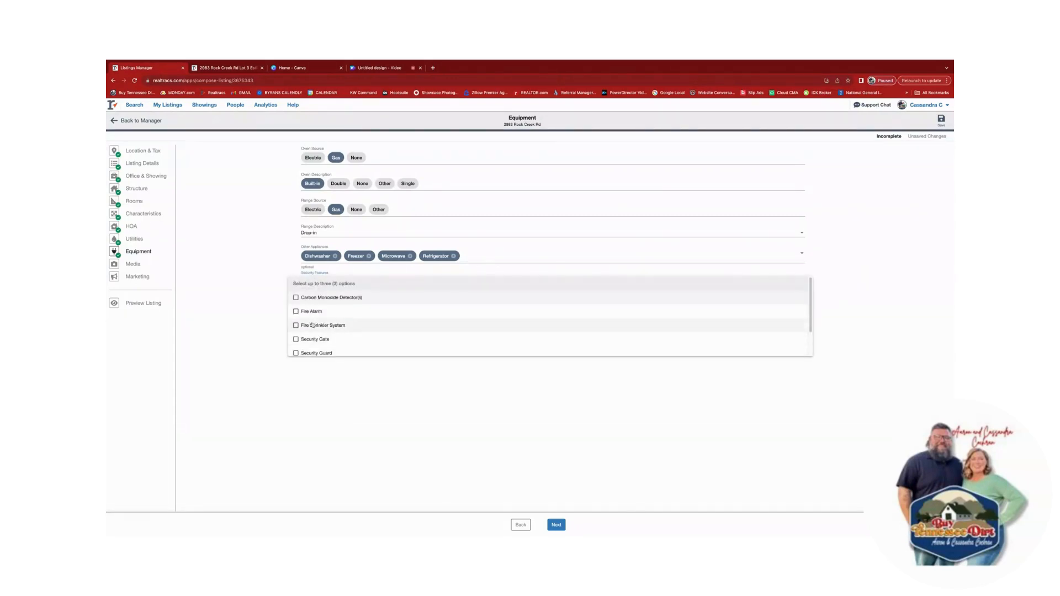
pyautogui.scroll(-1, 315, 338)
pyautogui.scroll(-2, 315, 338)
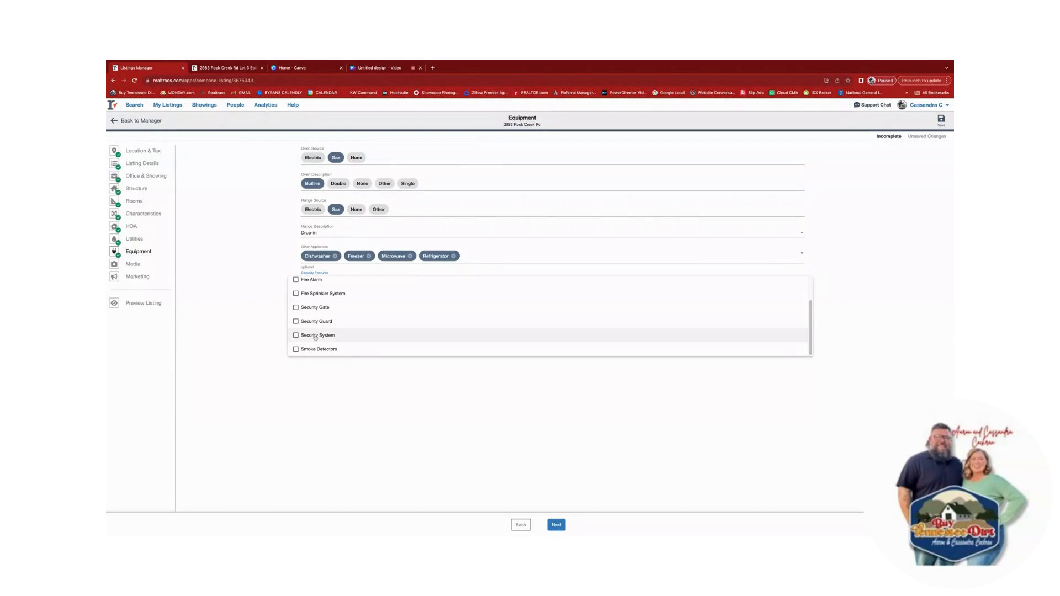
pyautogui.click(296, 350)
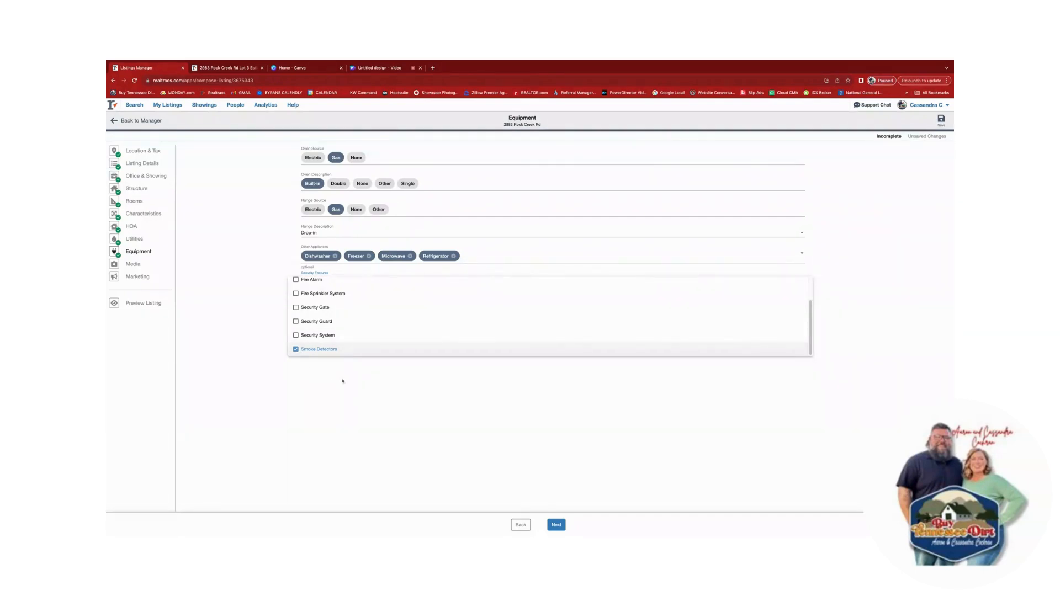
pyautogui.click(342, 380)
pyautogui.click(557, 524)
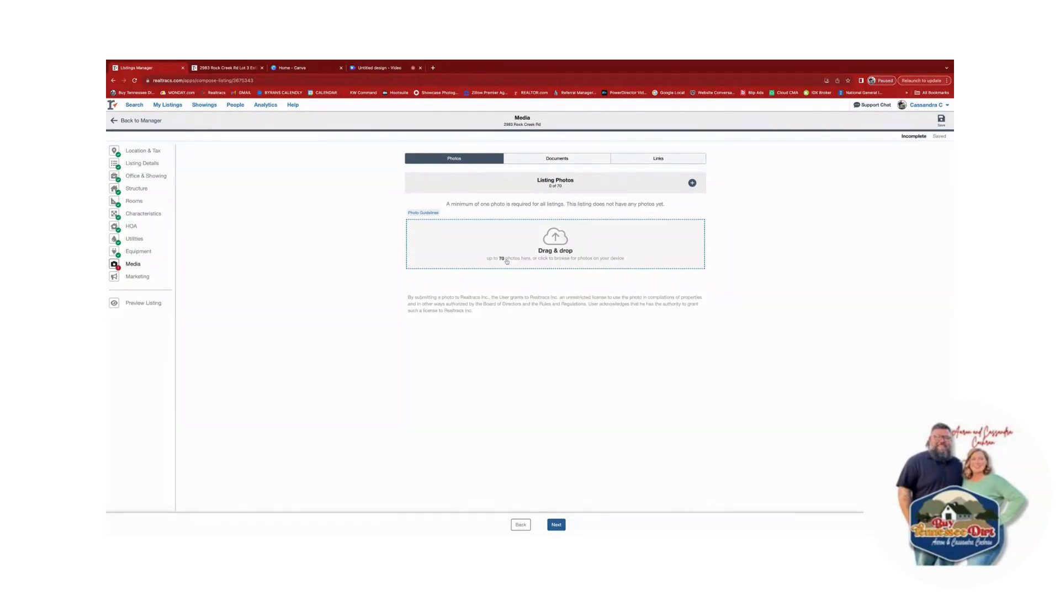
# - Review the Media page's Documents and Links tabs, then go to the Marketing section
pyautogui.click(540, 161)
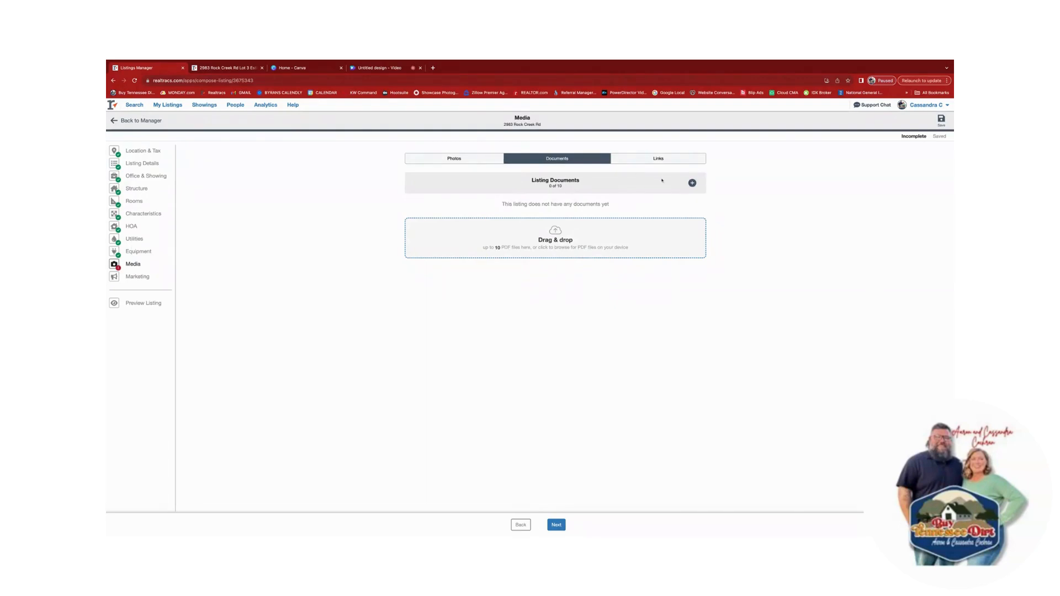
pyautogui.click(653, 159)
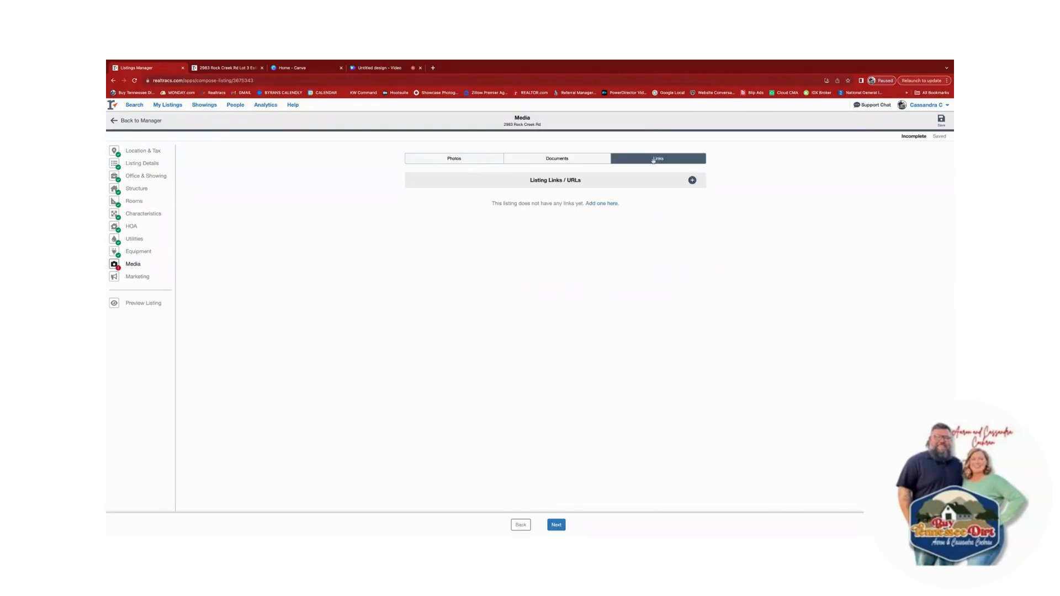
pyautogui.click(564, 159)
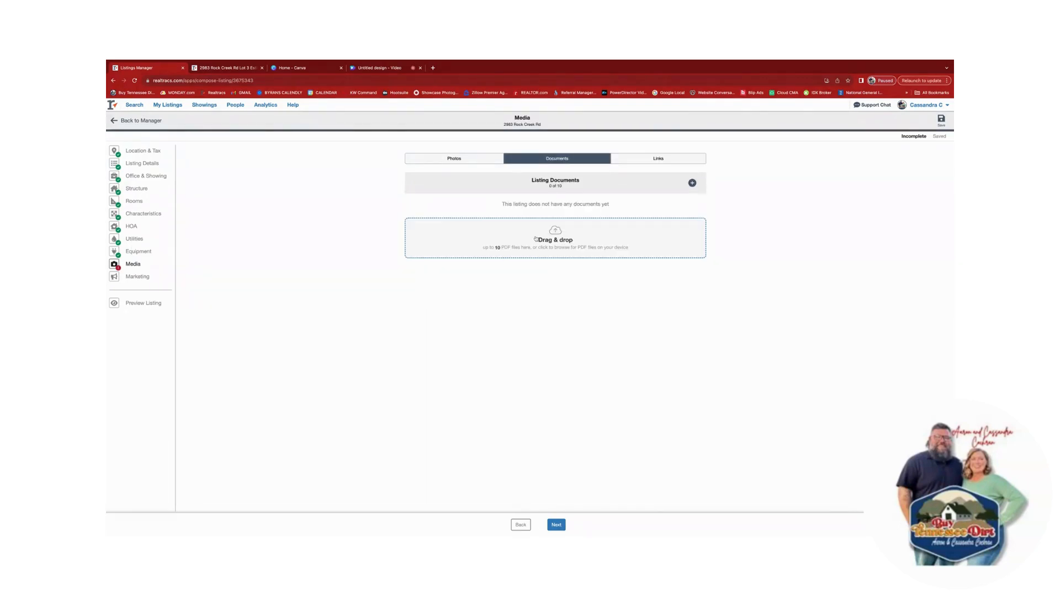
pyautogui.click(143, 277)
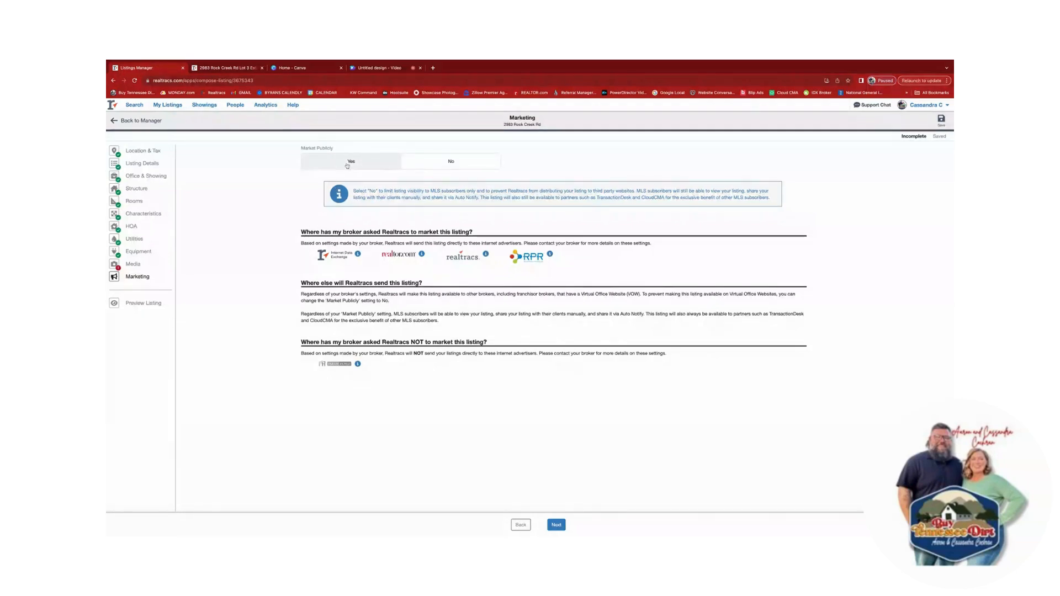
# - Choose Yes for Market Publicly and open Preview Listing
pyautogui.click(347, 166)
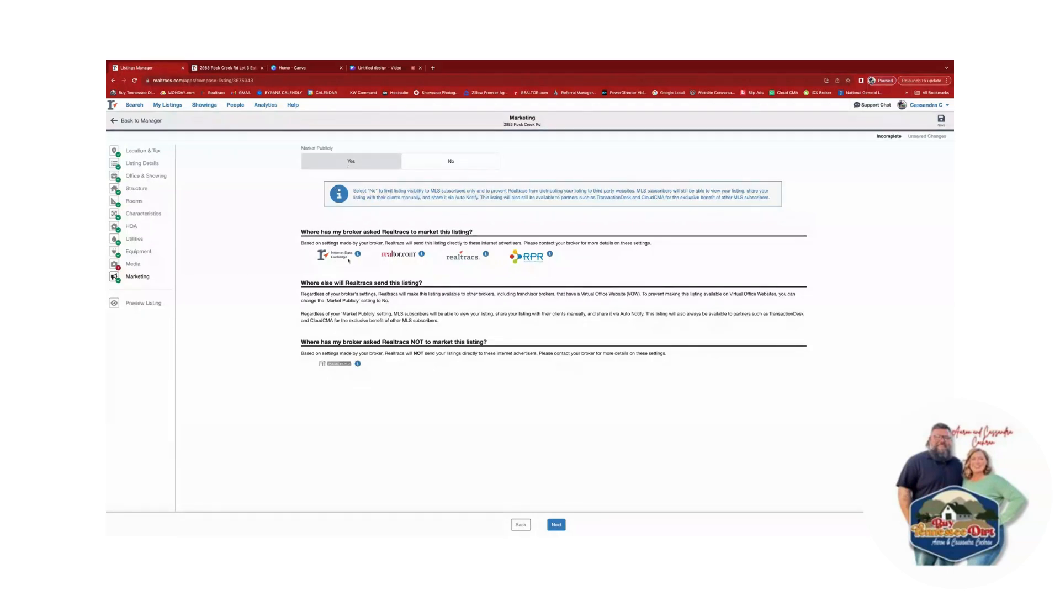
pyautogui.click(556, 525)
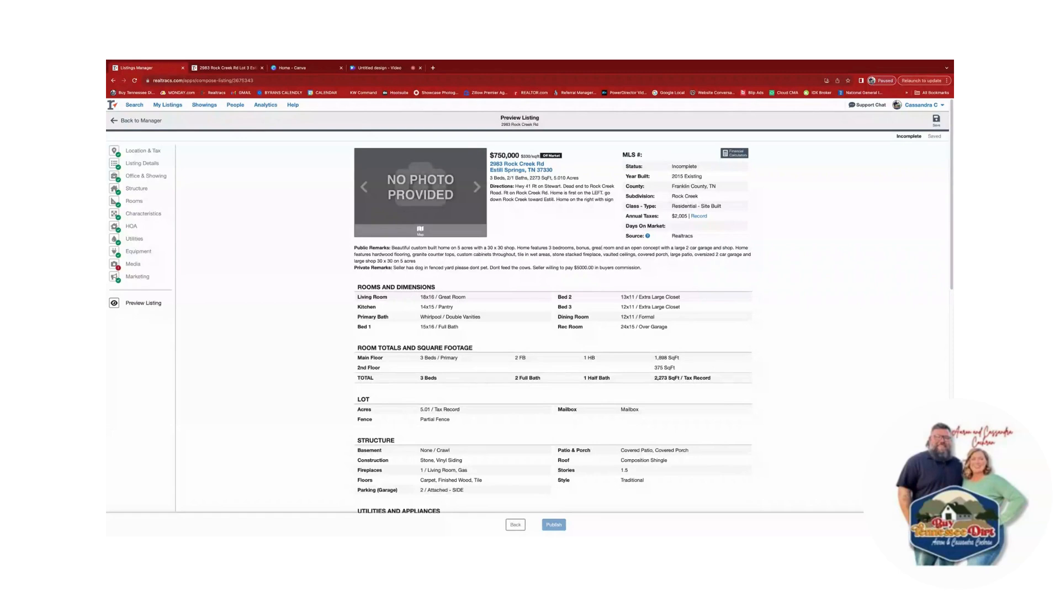
pyautogui.scroll(-5, 552, 331)
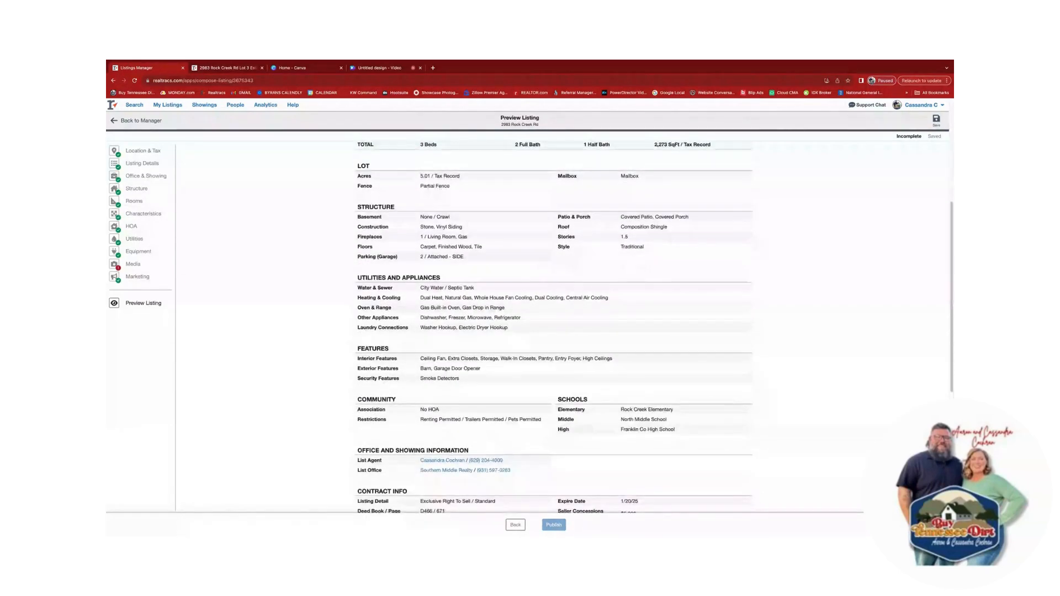
pyautogui.scroll(5, 552, 326)
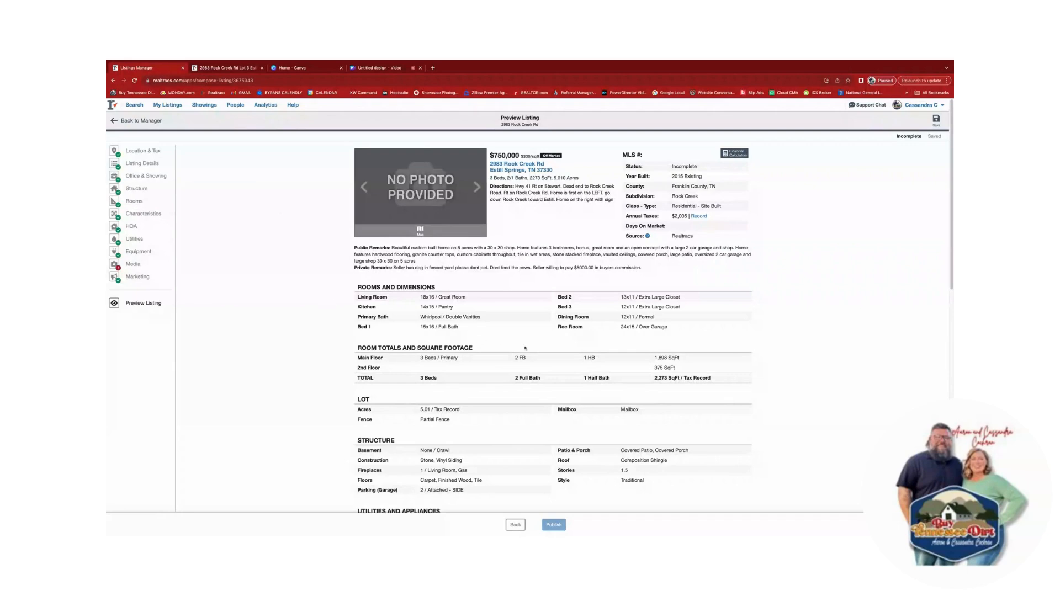
pyautogui.scroll(-15, 494, 346)
pyautogui.scroll(15, 540, 344)
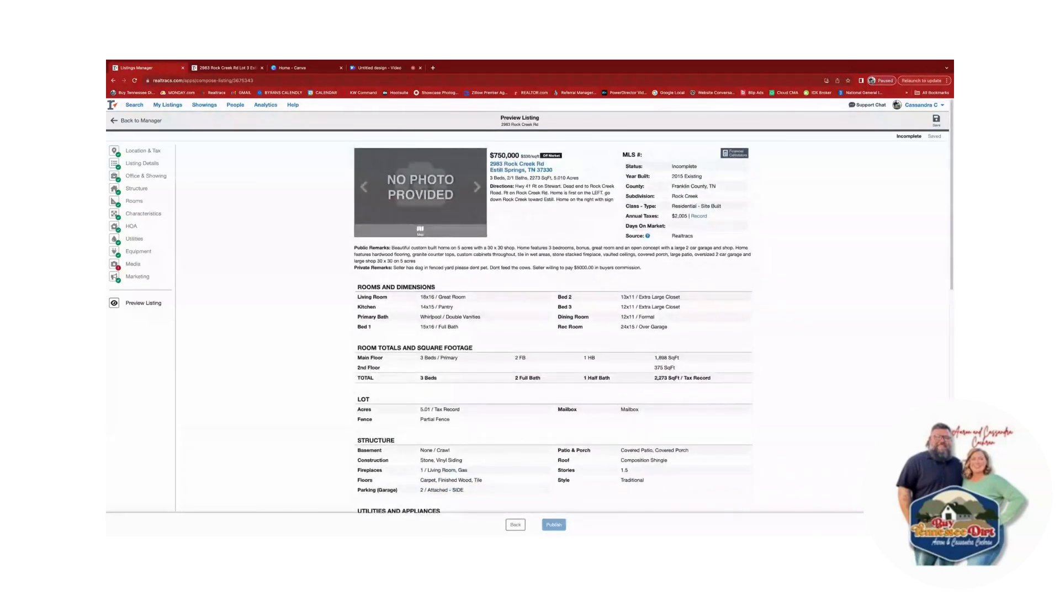